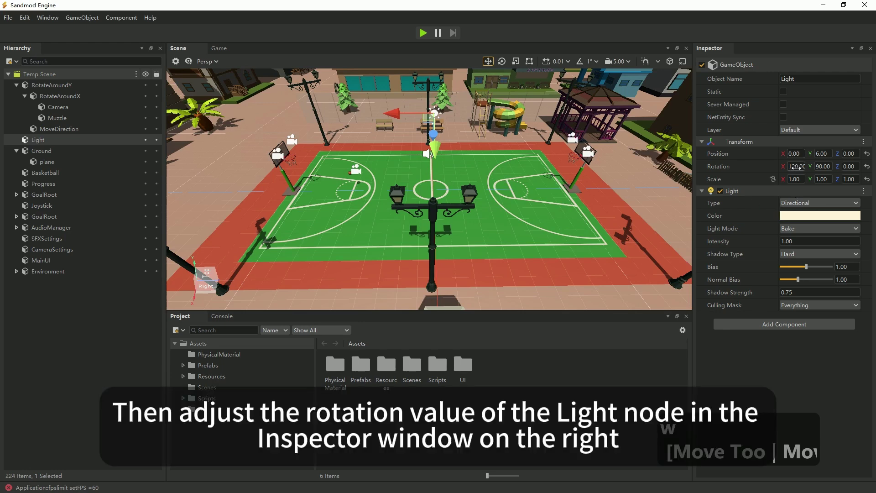
# Sweep the Light object's X rotation through about 203, 276 and 332 degrees to preview the lighting, and undo the last changes.
pyautogui.click(796, 167)
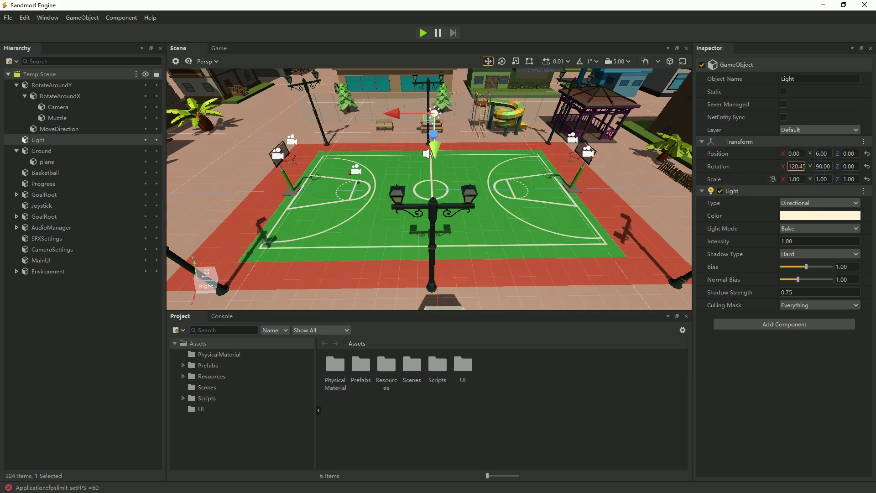
pyautogui.moveTo(796, 166); pyautogui.dragTo(748, 182)
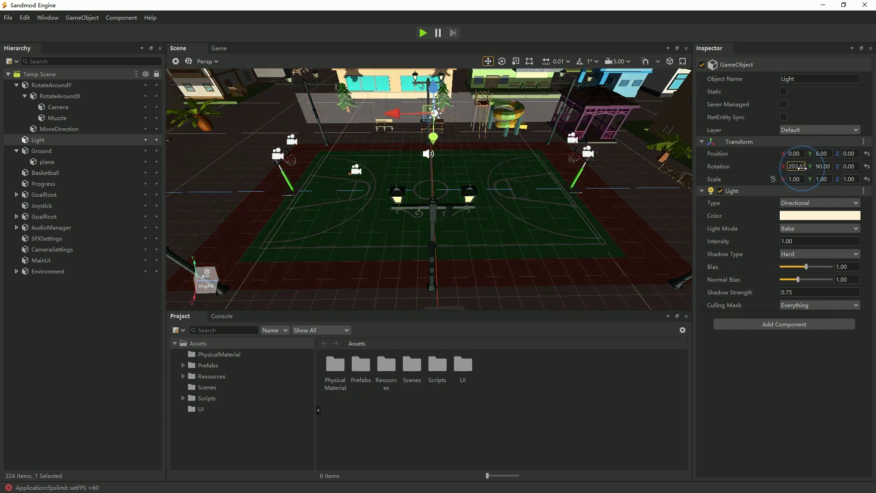
pyautogui.moveTo(802, 167)
pyautogui.mouseDown()
pyautogui.moveTo(753, 173)
pyautogui.moveTo(802, 167)
pyautogui.mouseUp()
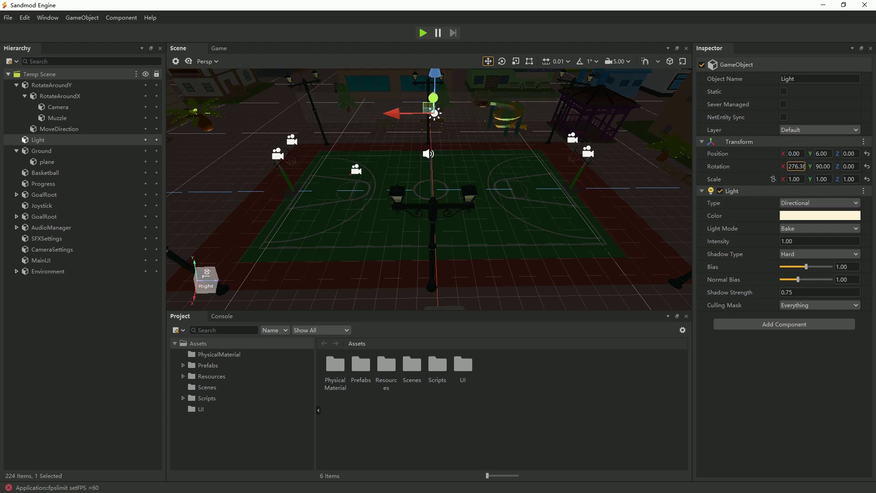
pyautogui.press('e')
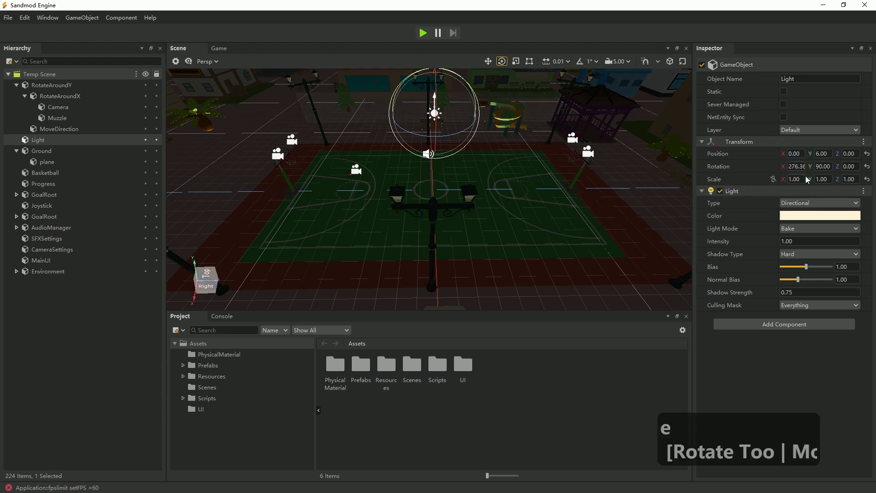
pyautogui.moveTo(792, 166)
pyautogui.mouseDown()
pyautogui.moveTo(746, 172)
pyautogui.moveTo(794, 167)
pyautogui.mouseUp()
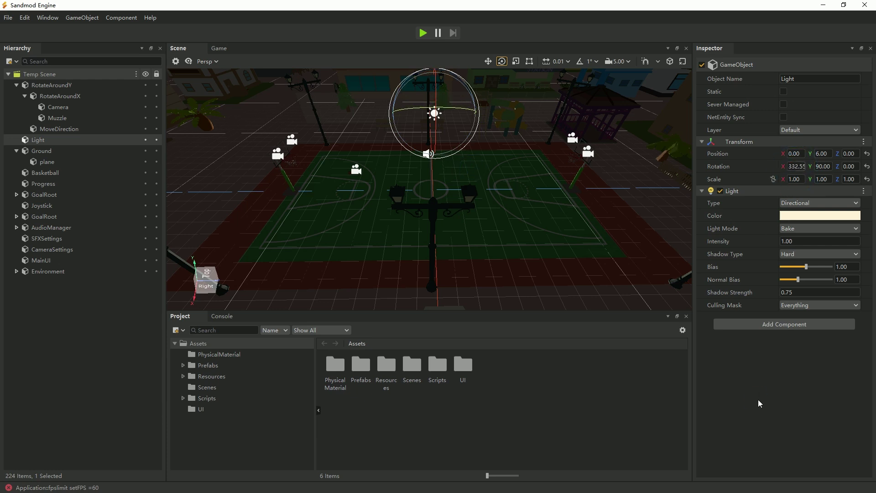
pyautogui.hotkey('ctrl', 'z')
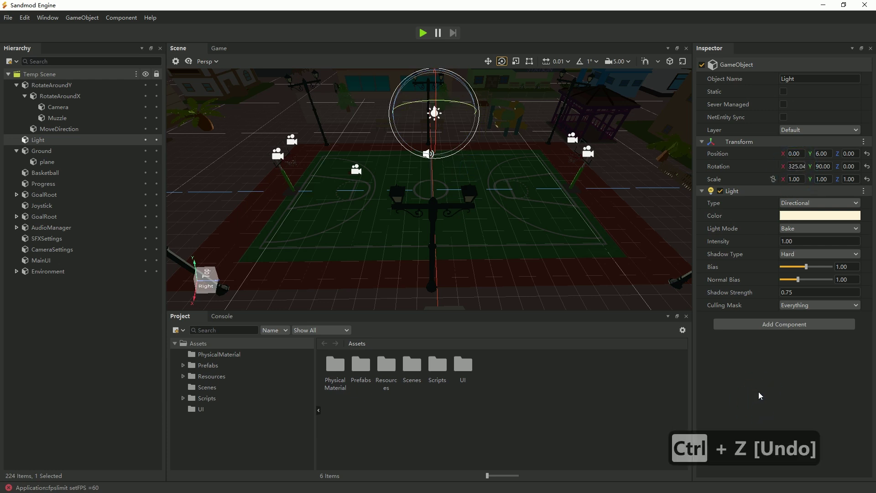
pyautogui.hotkey('ctrl', 'z')
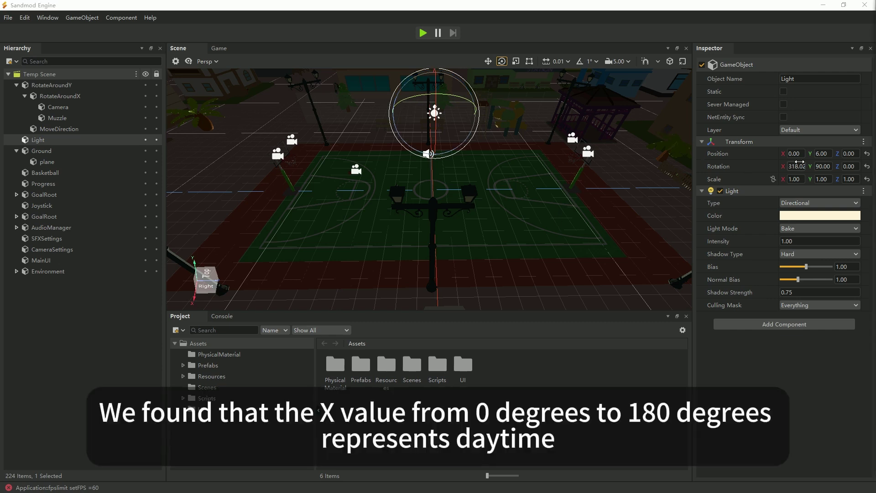
# Try X rotation values of 0 and 180 degrees on the Light object to compare the scene lighting.
pyautogui.click(798, 168)
pyautogui.write('0')
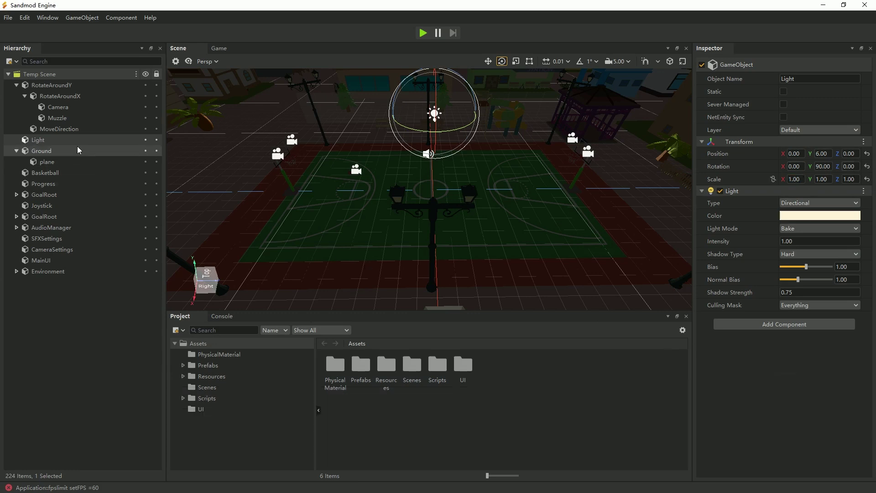
pyautogui.click(58, 129)
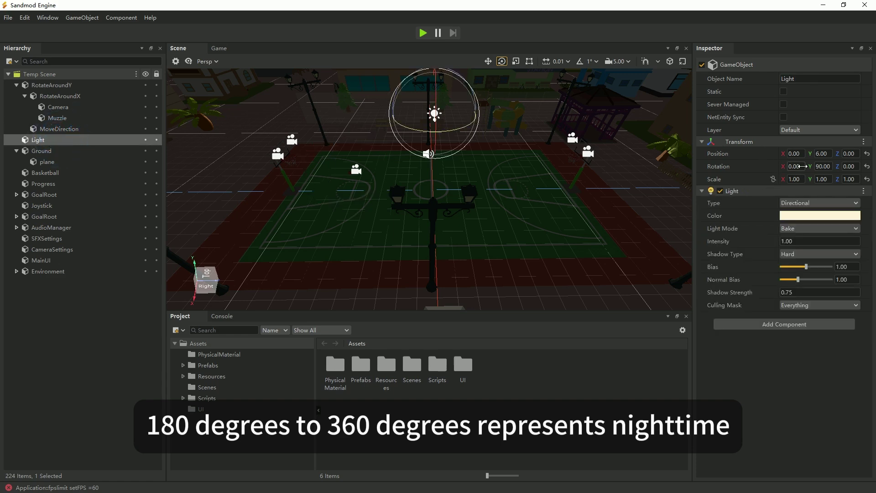
pyautogui.click(802, 167)
pyautogui.write('180')
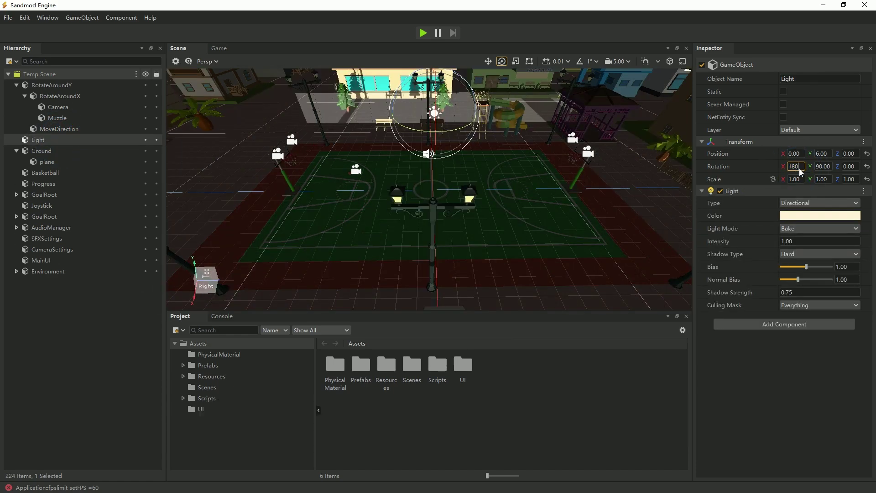
# Test the Light object's X rotation at 90, 270 and 0 degrees, finishing with 90.
pyautogui.click(796, 166)
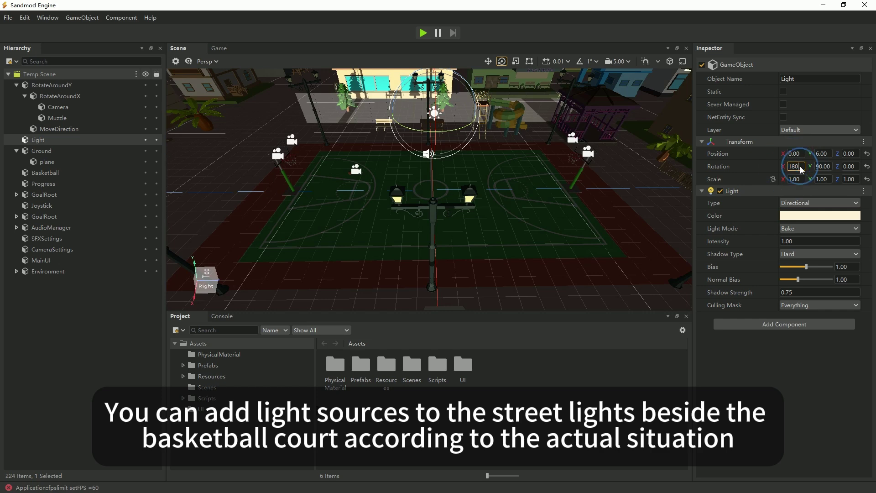
pyautogui.write('90')
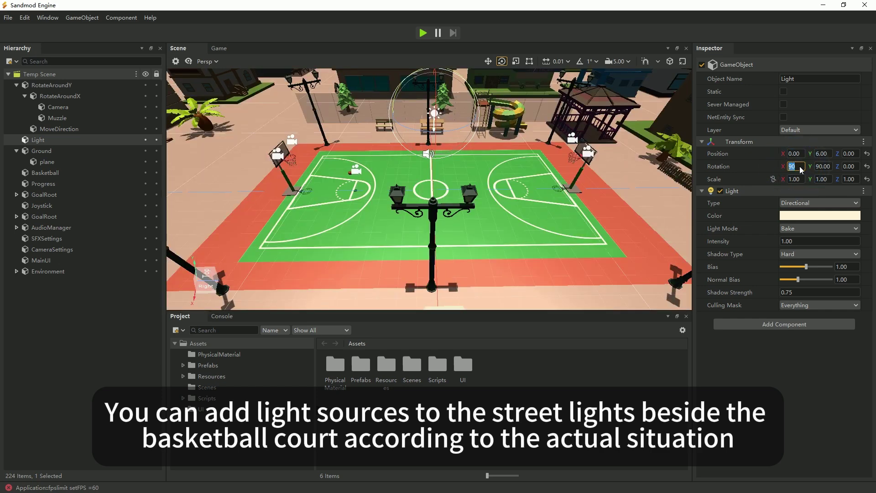
pyautogui.write('270')
pyautogui.write('00')
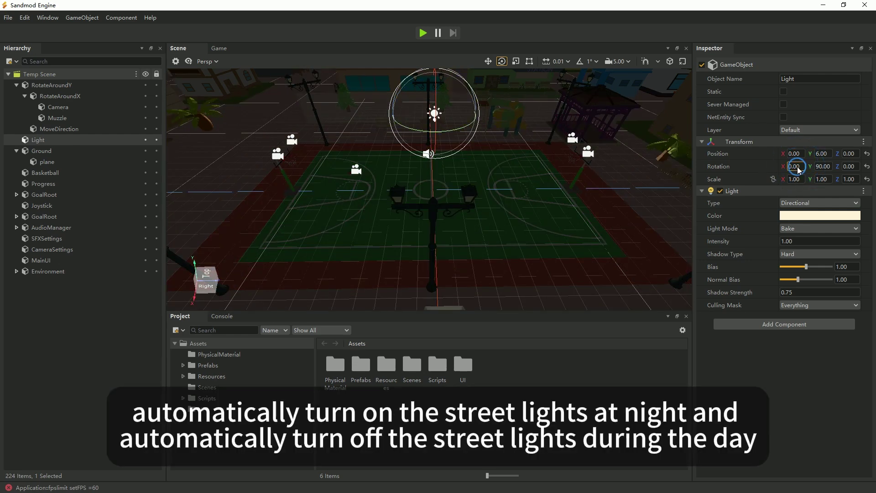
pyautogui.write('90')
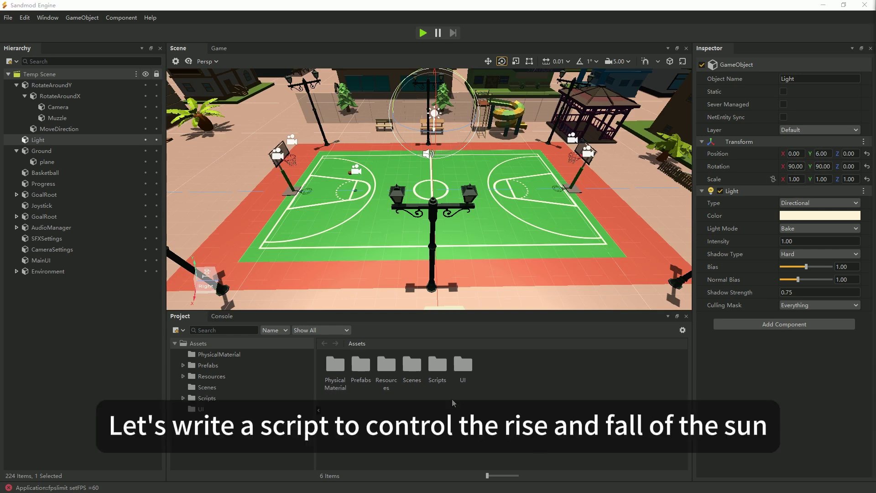
# Create a TypeScript file named SunController in the Scripts folder and open it in the code editor.
pyautogui.doubleClick(439, 371)
pyautogui.rightClick(592, 425)
pyautogui.moveTo(698, 255)
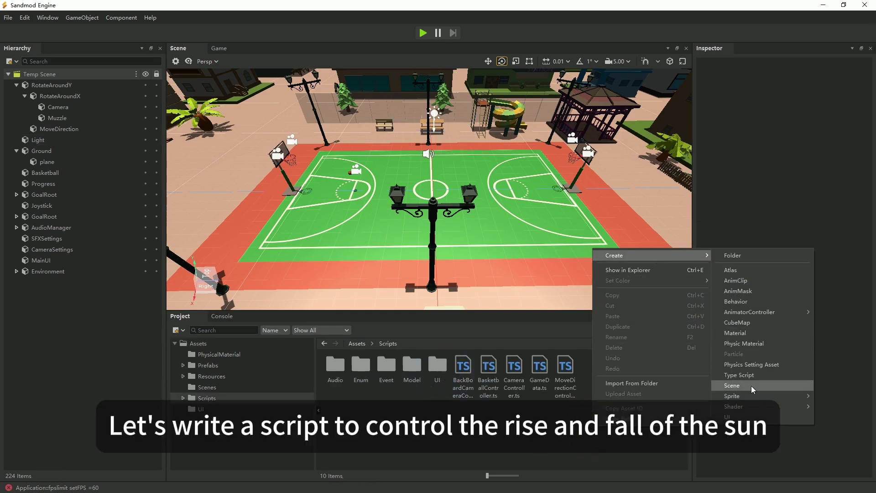
pyautogui.click(730, 383)
pyautogui.write('SutsnController')
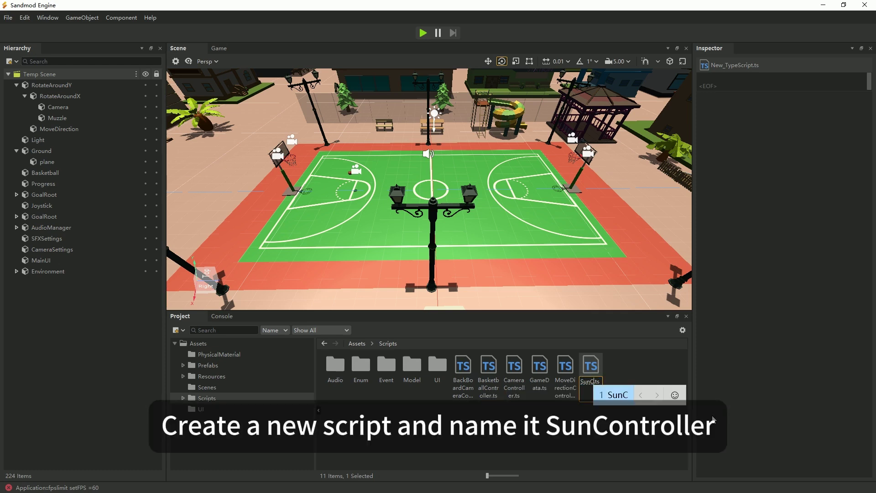
pyautogui.press('Return')
pyautogui.press('Return')
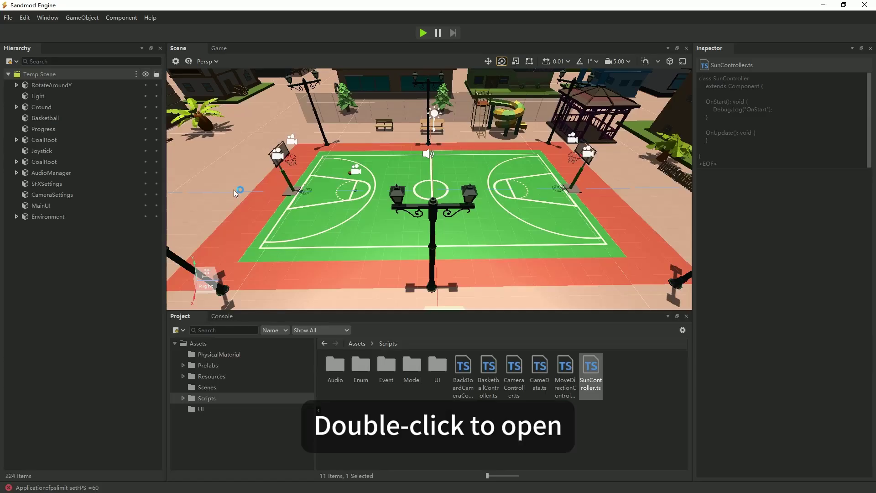
# Return to the Sandmod Engine, attach the SunController script to the Light object and save the scene.
pyautogui.click(616, 440)
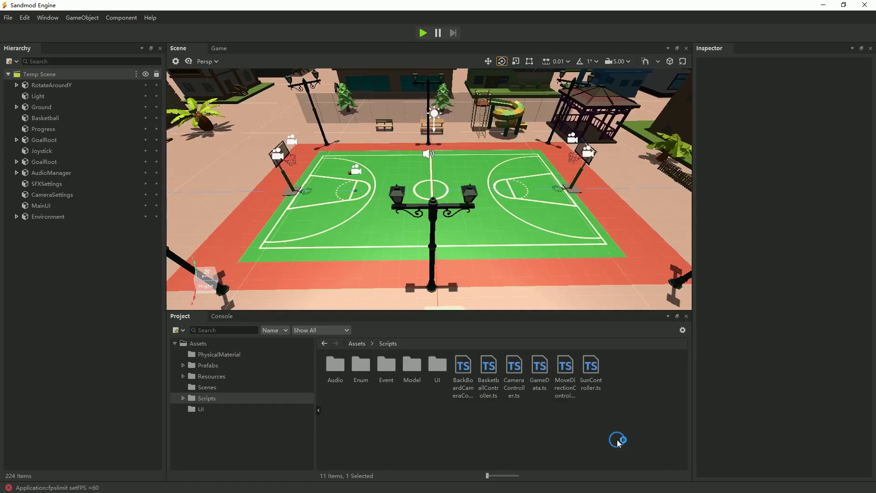
pyautogui.click(29, 97)
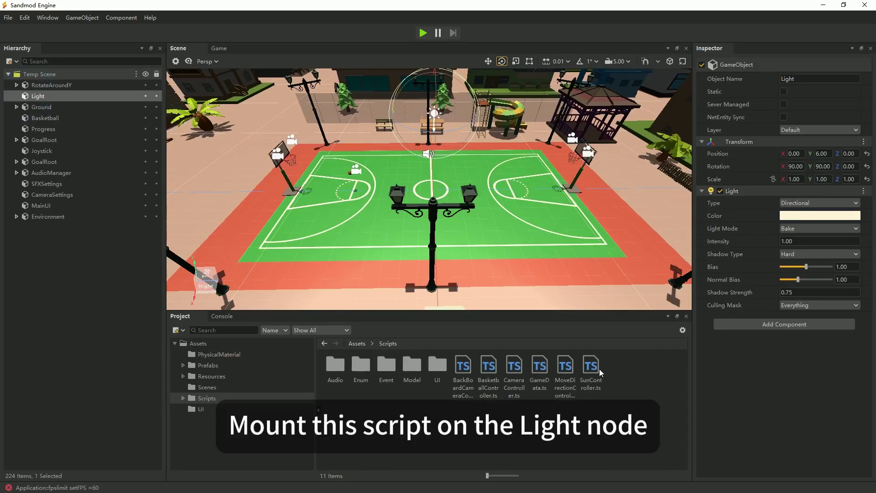
pyautogui.moveTo(594, 370); pyautogui.dragTo(766, 390)
pyautogui.hotkey('ctrl', 's')
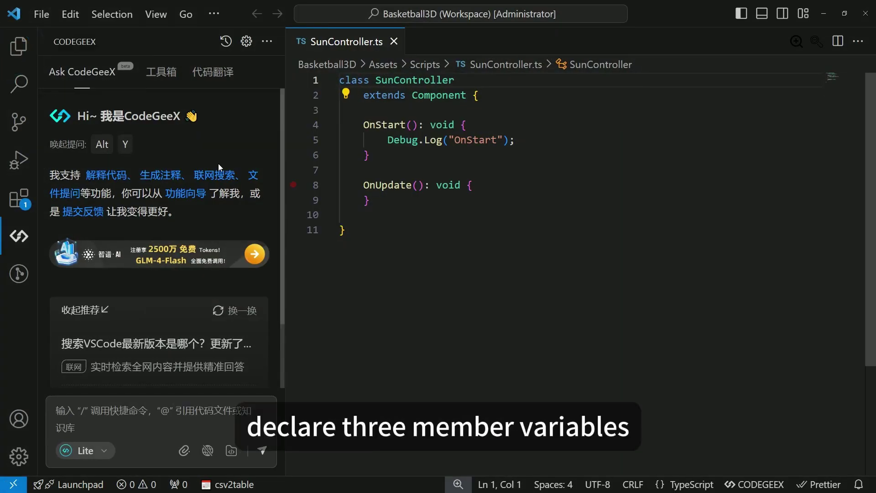
# In VS Code, hide the side bar and put the SunController class declaration, including "extends Component {", on one line.
pyautogui.click(16, 49)
pyautogui.click(14, 51)
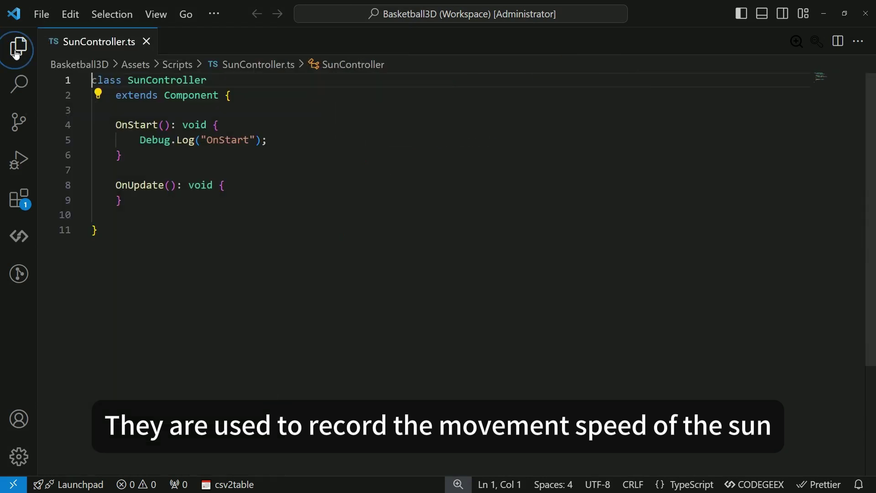
pyautogui.click(268, 168)
pyautogui.moveTo(211, 80); pyautogui.dragTo(113, 94)
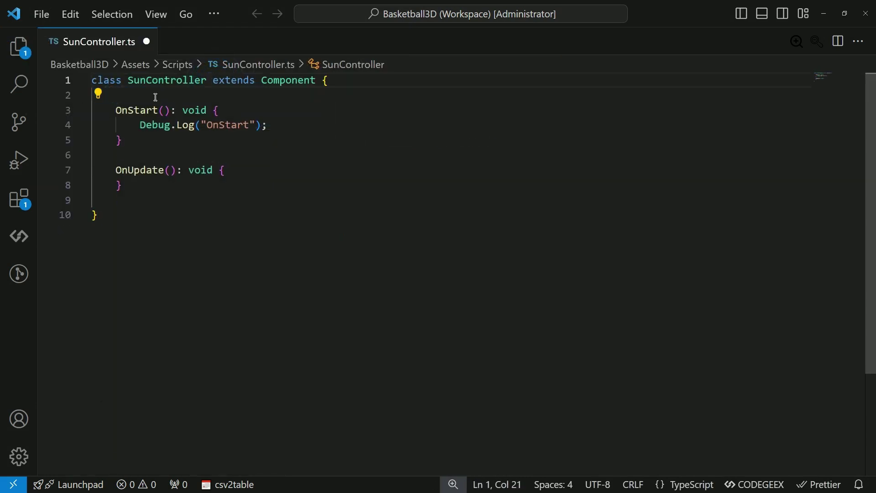
# Declare the private member sunRotationSpeed of type number with value 0.1 at the start of the SunController class.
pyautogui.click(156, 97)
pyautogui.press('Return')
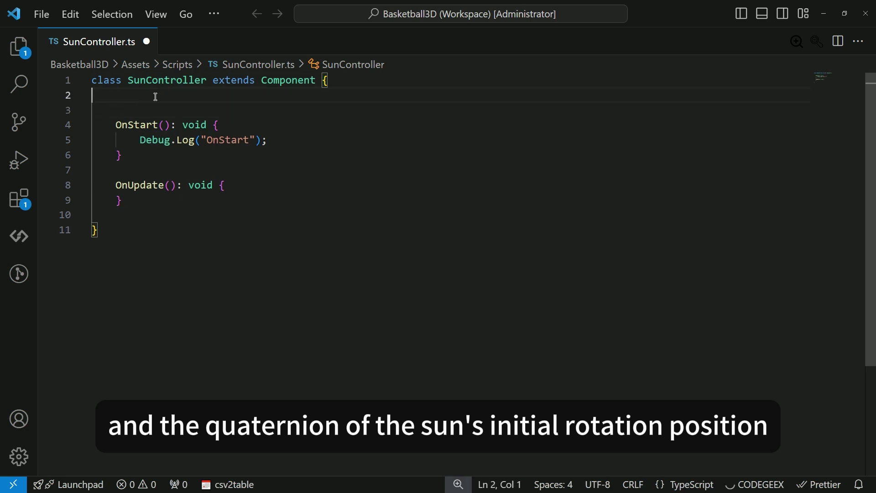
pyautogui.press('Return')
pyautogui.write('private')
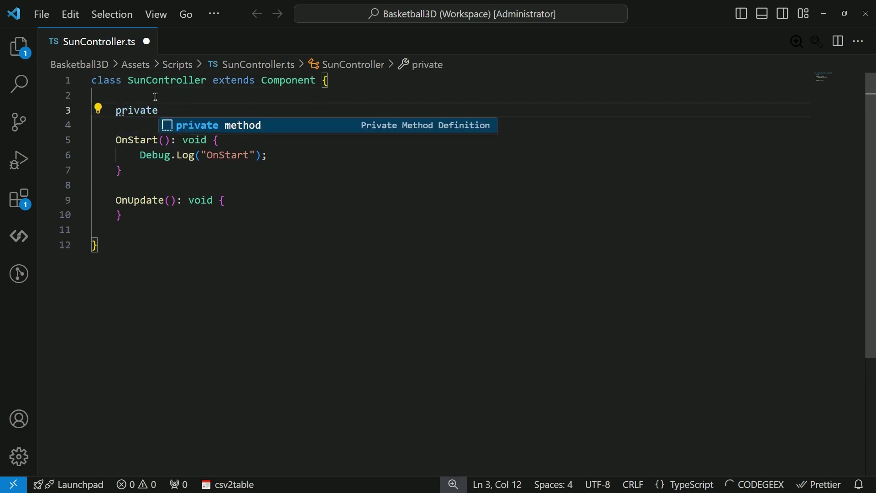
pyautogui.write(' sunRotationSpeed: number = 0.1;')
pyautogui.press('Return')
# Declare the private member sunRotationX of type number with value 0 below sunRotationSpeed.
pyautogui.write('pr')
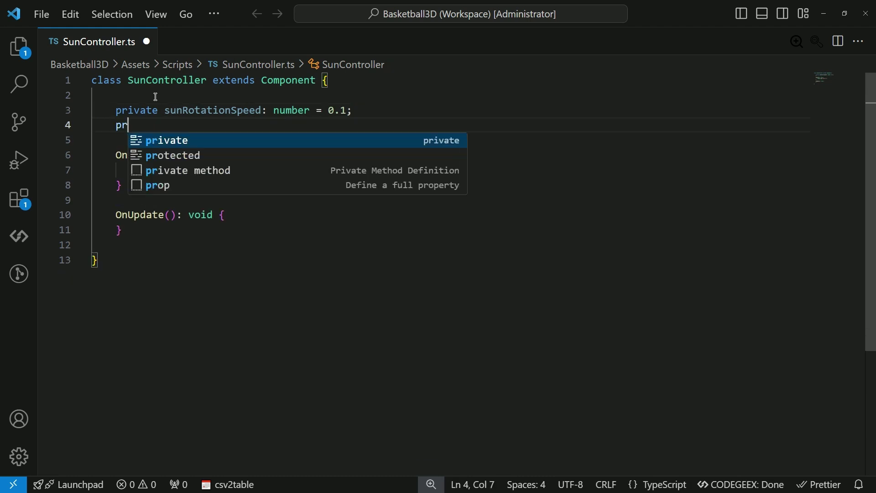
pyautogui.write('ivate sunRotatio')
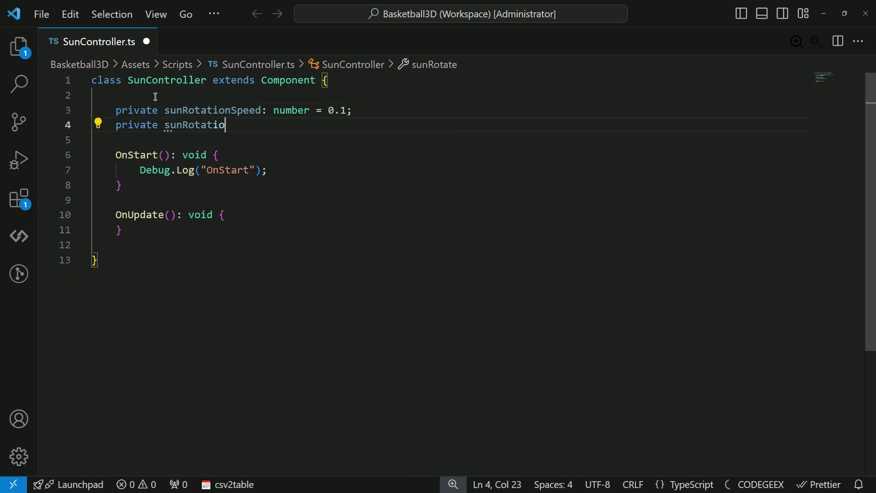
pyautogui.write('nX : number = 0;')
pyautogui.press('Return')
pyautogui.press('Return')
# Declare the private member originRotateation of type Quaternion, separated by a blank line from the number members.
pyautogui.write('private o')
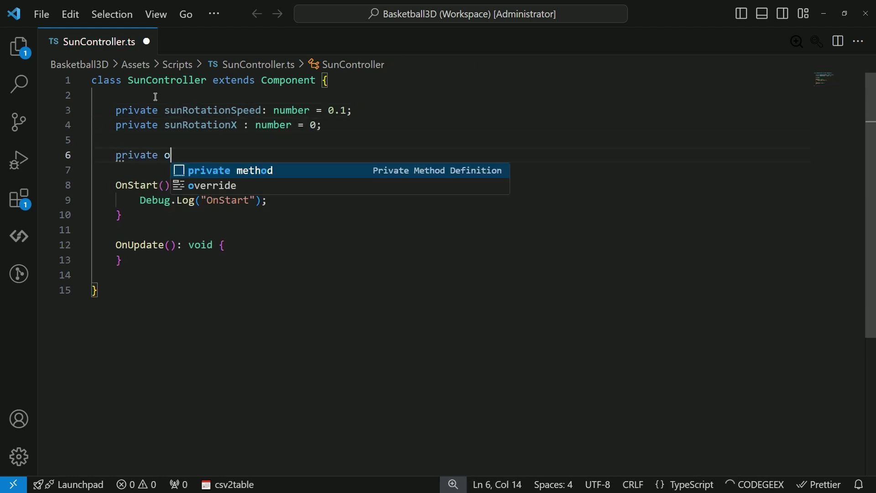
pyautogui.write('riginRotateation ')
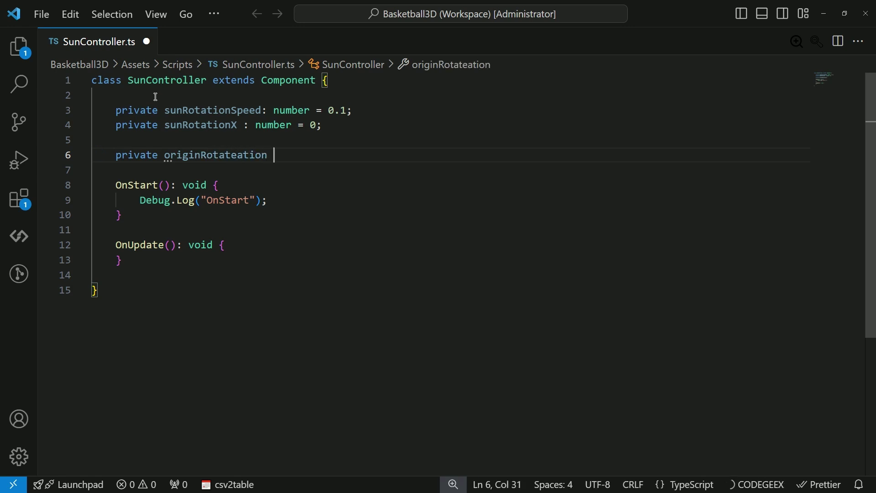
pyautogui.write(': qu')
pyautogui.press('Tab')
pyautogui.write(';')
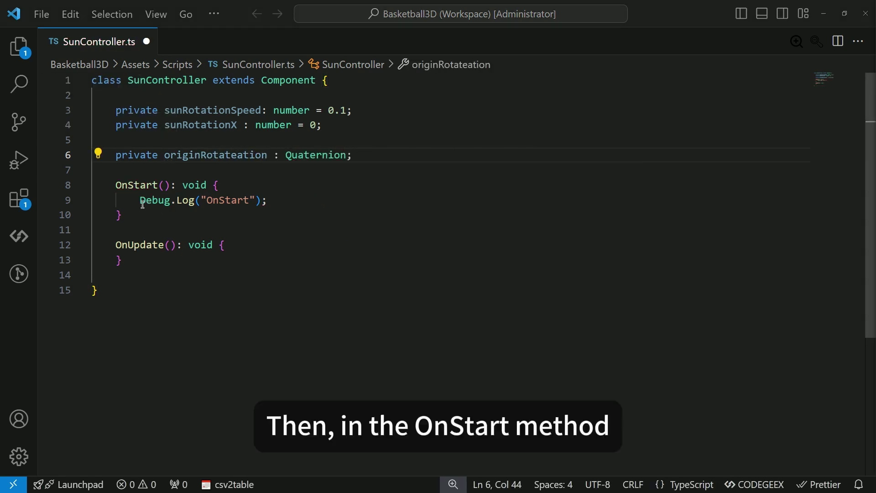
# Replace the Debug.Log line in OnStart with "this.originRotateation = this.transform.rotation;".
pyautogui.moveTo(141, 200); pyautogui.dragTo(326, 201)
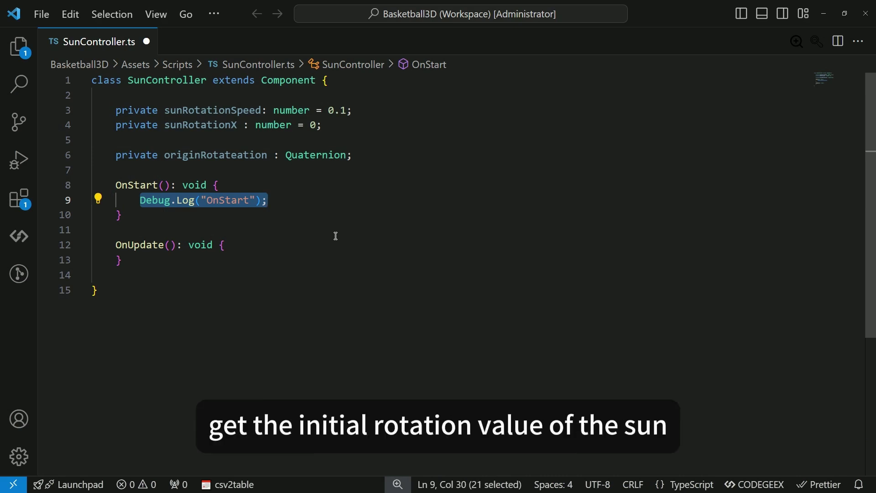
pyautogui.write('this.or')
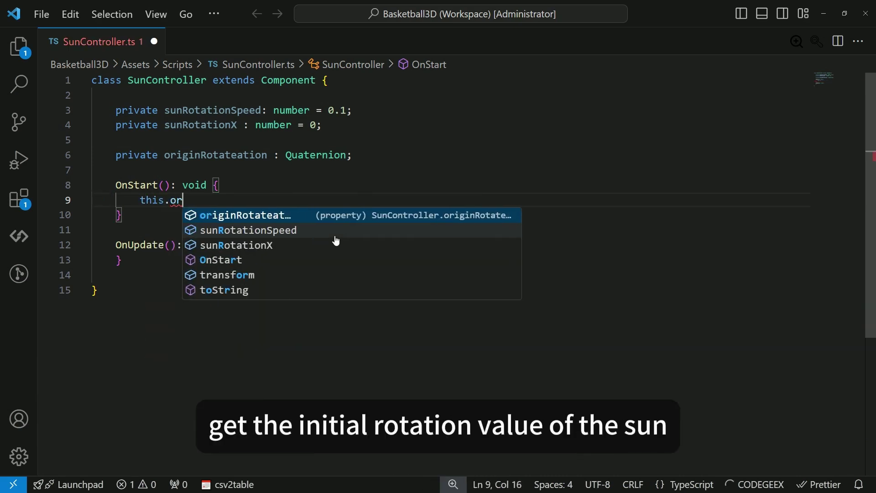
pyautogui.press('Tab')
pyautogui.press('Tab')
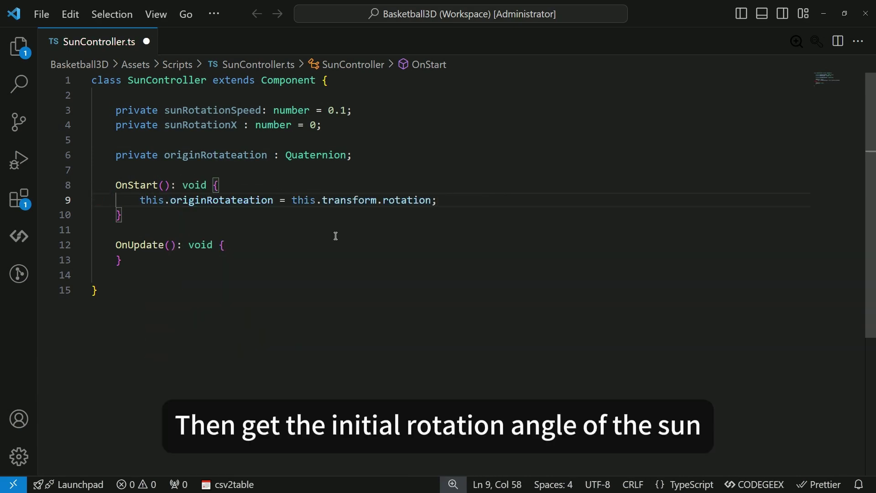
# Add "this.sunRotationX = this.transform.rotation.eulerAngles.x;" to OnStart and save the script.
pyautogui.press('Return')
pyautogui.write('this.sun')
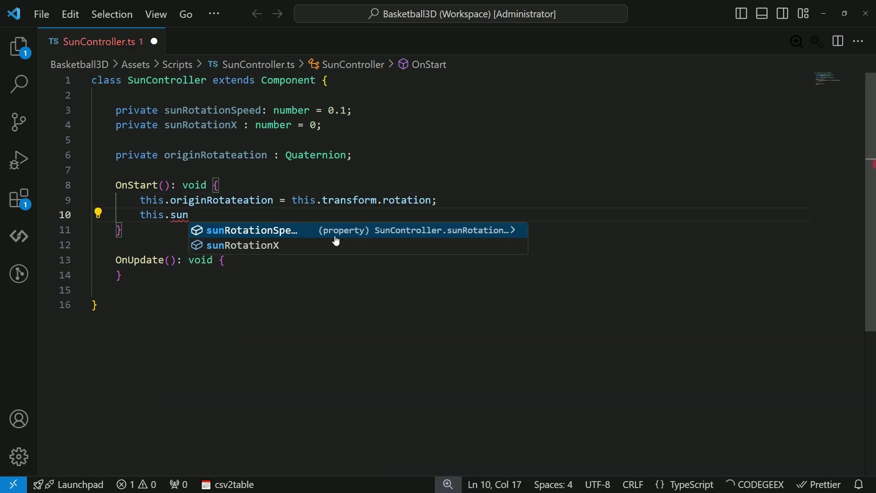
pyautogui.press('Down')
pyautogui.press('Tab')
pyautogui.press('Tab')
pyautogui.hotkey('ctrl', 's')
# Add "this.sunRotationX += this.sunRotationSpeed * Time.deltaTime;" as the first line of OnUpdate.
pyautogui.click(265, 265)
pyautogui.press('Return')
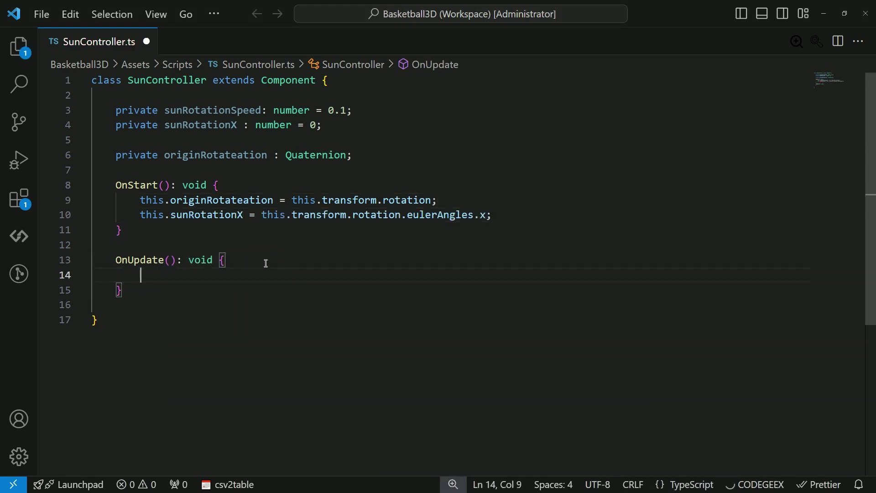
pyautogui.write('this.sun')
pyautogui.press('Down')
pyautogui.press('Tab')
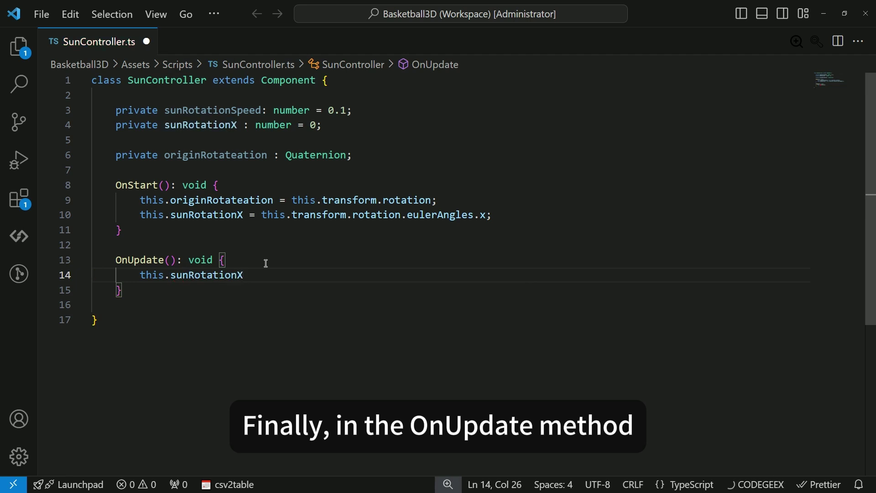
pyautogui.write('+= this.')
pyautogui.press('Tab')
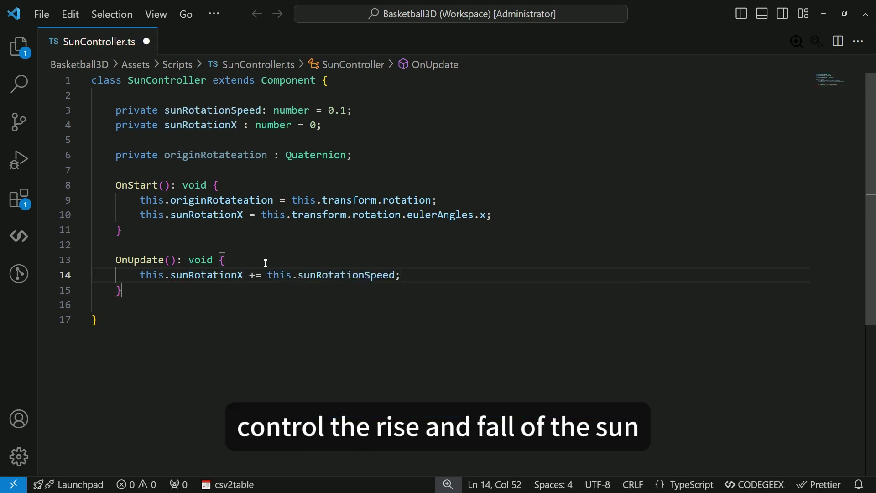
pyautogui.write('* Time.deltaTime')
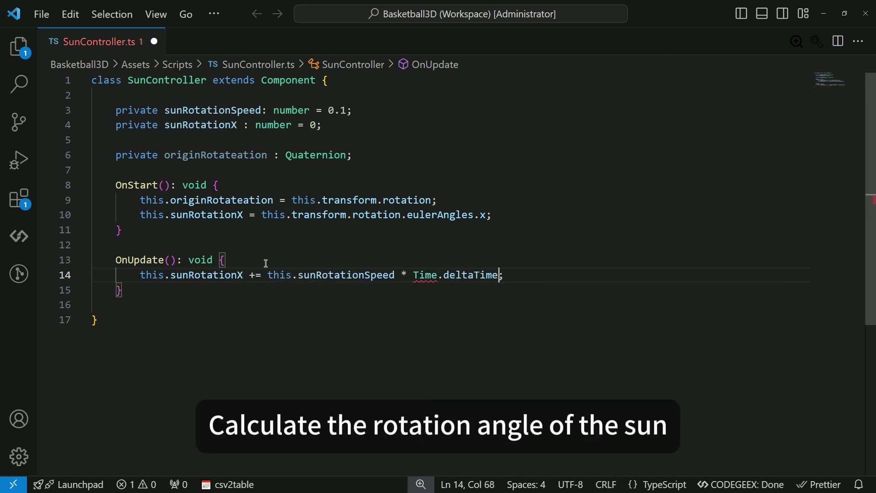
# Add an if block below the increment line in OnUpdate with the condition "this.sunRotationX > 360".
pyautogui.press('End')
pyautogui.press('Return')
pyautogui.write('if(){')
pyautogui.press('Return')
pyautogui.press('Up')
pyautogui.press('Left')
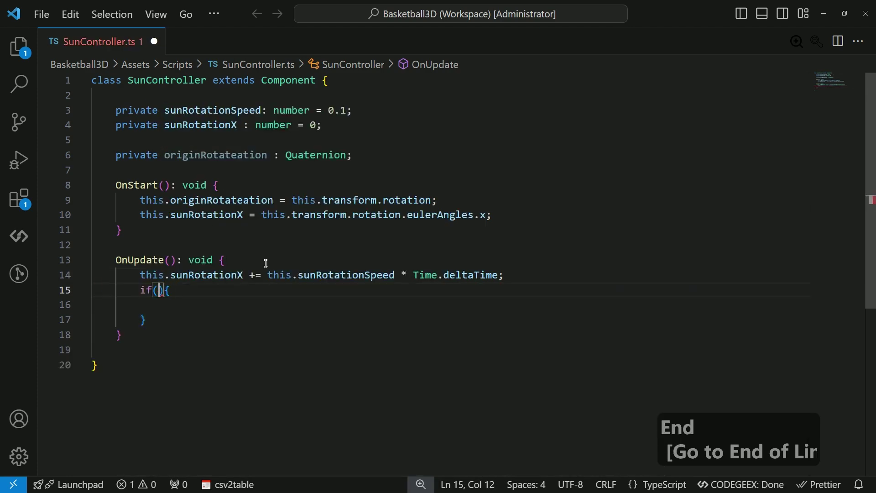
pyautogui.write('this.su')
pyautogui.press('Down')
pyautogui.press('Tab')
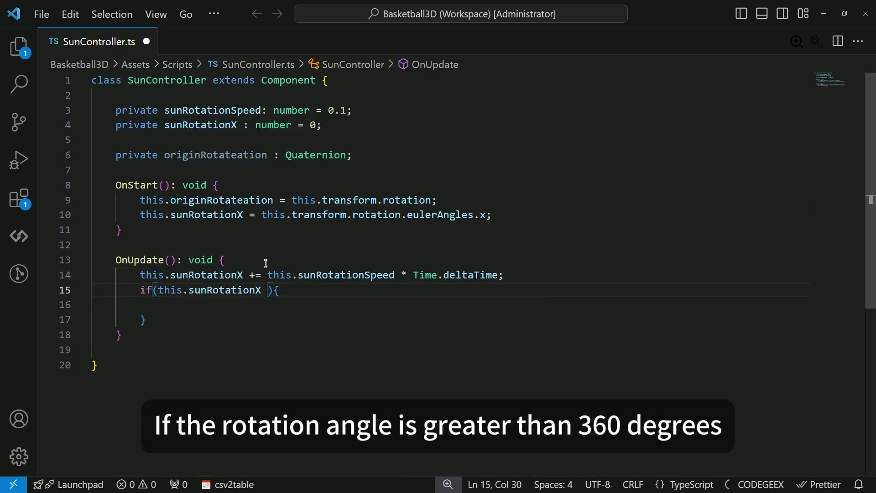
pyautogui.write('> 360')
pyautogui.press('Down')
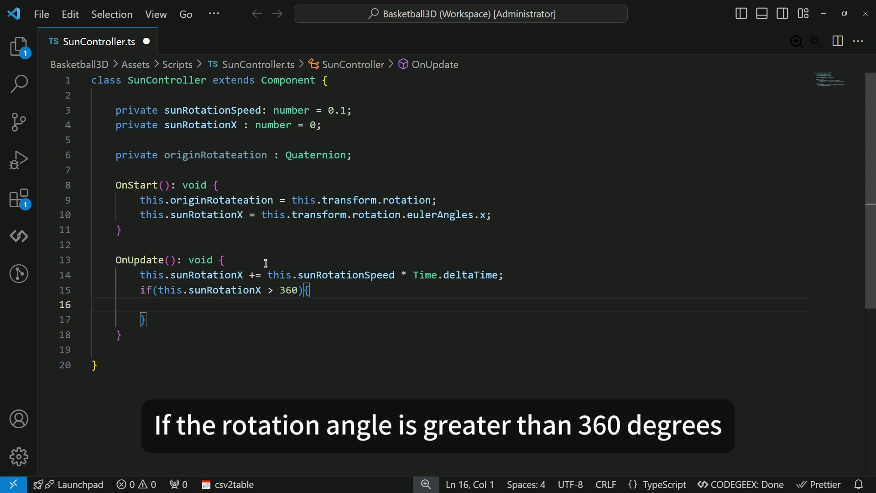
# Fill the if block's body with "this.sunRotationX -= 360;".
pyautogui.press('Tab')
pyautogui.press('Tab')
pyautogui.press('Tab')
pyautogui.press('Tab')
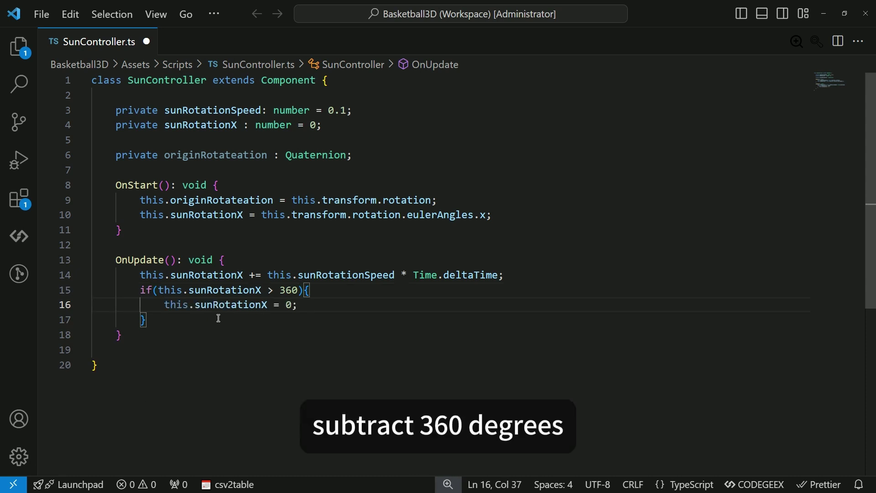
pyautogui.write('-')
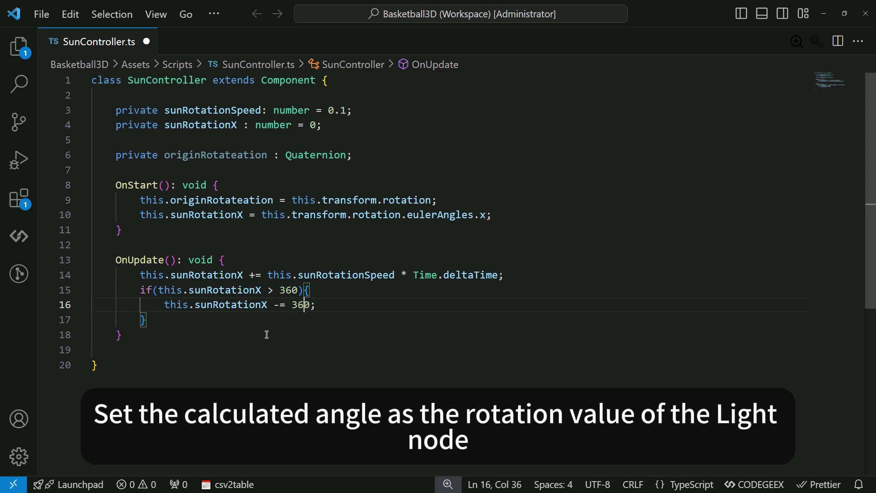
# Below the if block, assign "this.originRotateation * Quaternion.Euler(this.sunRotationX, 0, 0)" to this.gameObject.transform.rotation.
pyautogui.click(211, 323)
pyautogui.press('Return')
pyautogui.write('this.game')
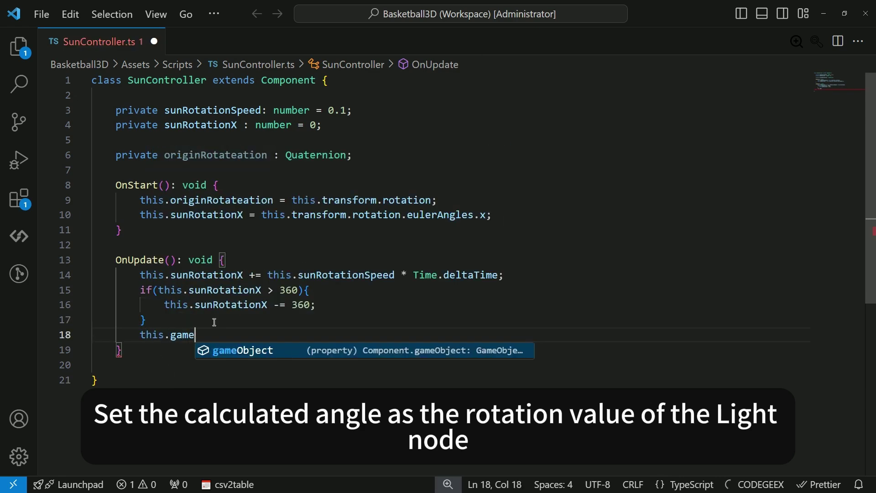
pyautogui.press('Tab')
pyautogui.write('.tr')
pyautogui.press('Tab')
pyautogui.write('.')
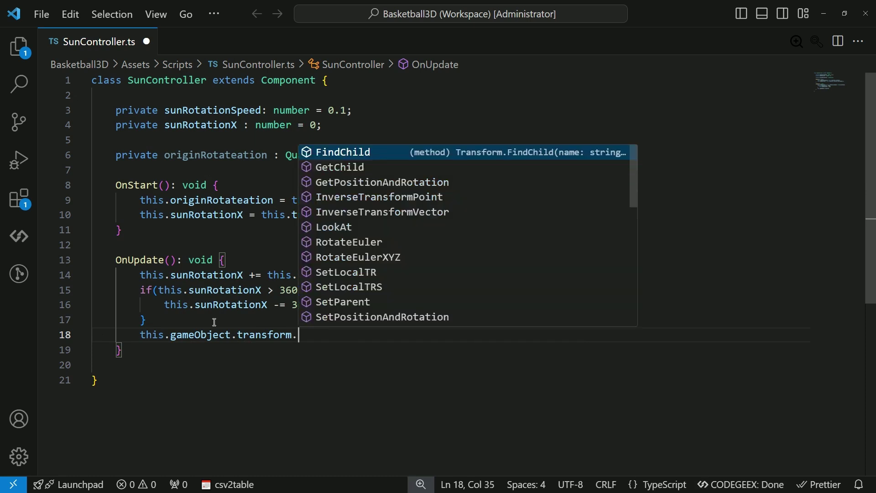
pyautogui.write('rotation')
pyautogui.press('Tab')
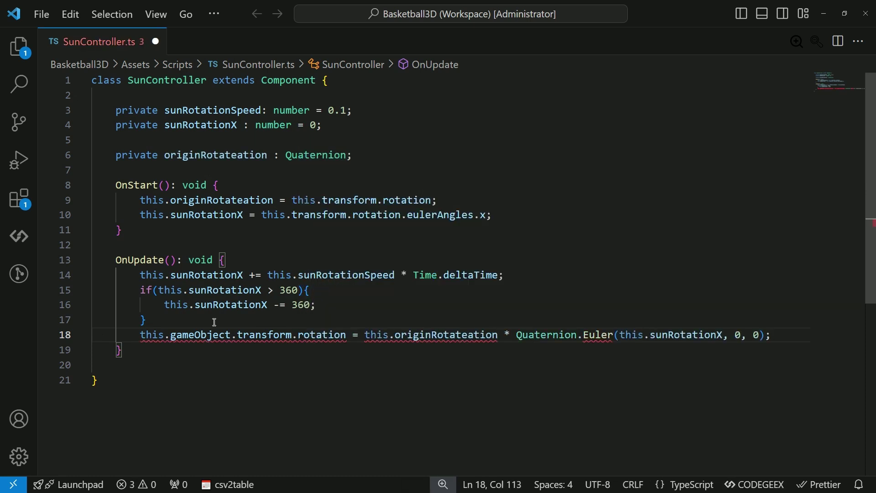
# Replace the whole right-hand expression of the rotation assignment with a Quaternion.FromEulerXYZ() call.
pyautogui.click(491, 341)
pyautogui.click(590, 339)
pyautogui.moveTo(366, 336); pyautogui.dragTo(769, 336)
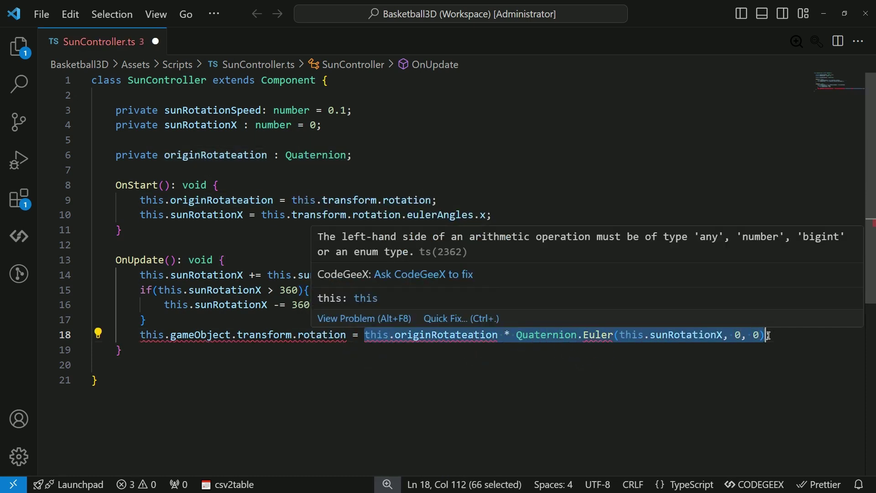
pyautogui.write('Qu')
pyautogui.press('Tab')
pyautogui.write('.fro')
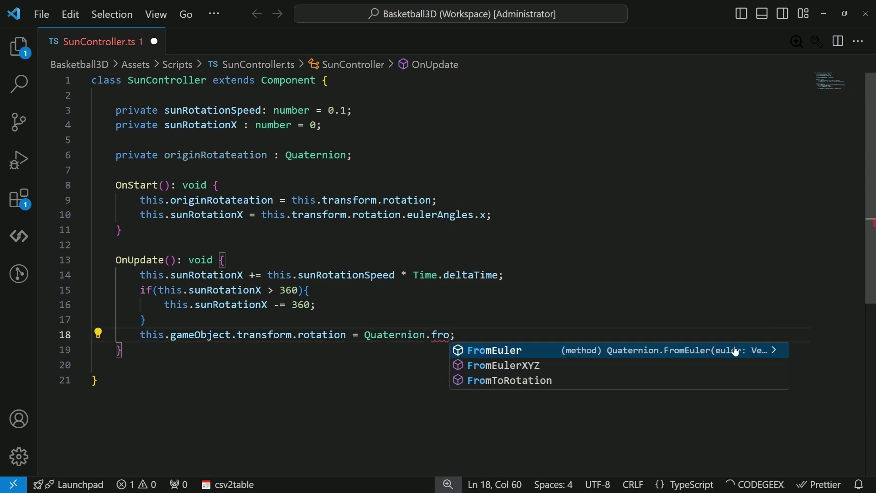
pyautogui.press('Down')
pyautogui.press('Tab')
pyautogui.write('()')
pyautogui.write('this.s')
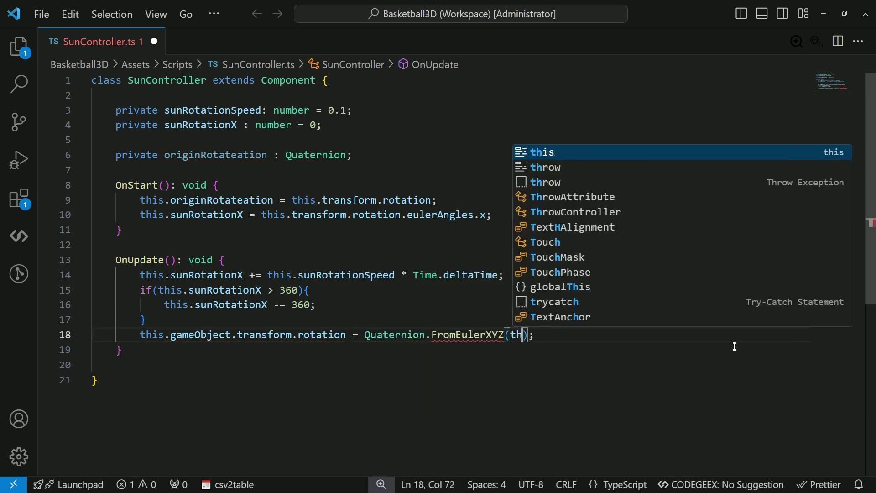
# Pass this.sunRotationX, this.originRotateation.eulerAngles.y and the remaining originRotateation angle to FromEulerXYZ, and save the script.
pyautogui.press('Down')
pyautogui.press('Tab')
pyautogui.write(', this.or')
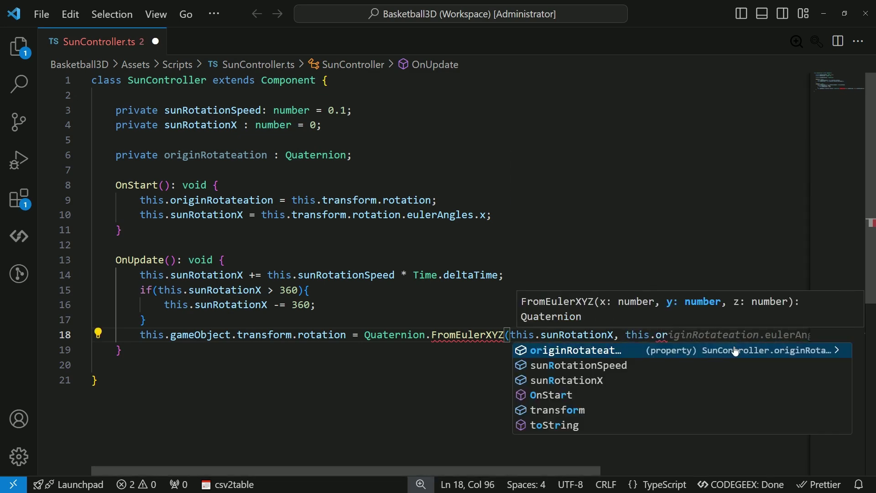
pyautogui.press('Tab')
pyautogui.press('Tab')
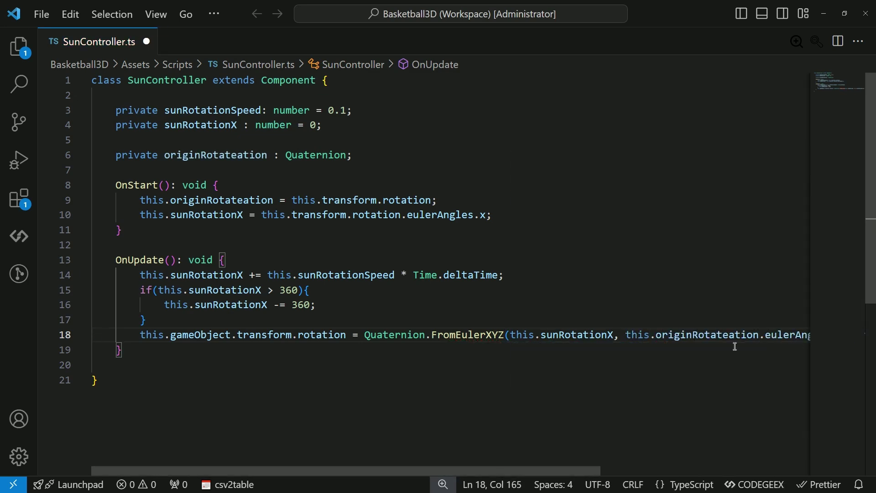
pyautogui.moveTo(573, 471); pyautogui.dragTo(769, 470)
pyautogui.click(609, 263)
pyautogui.hotkey('ctrl', 's')
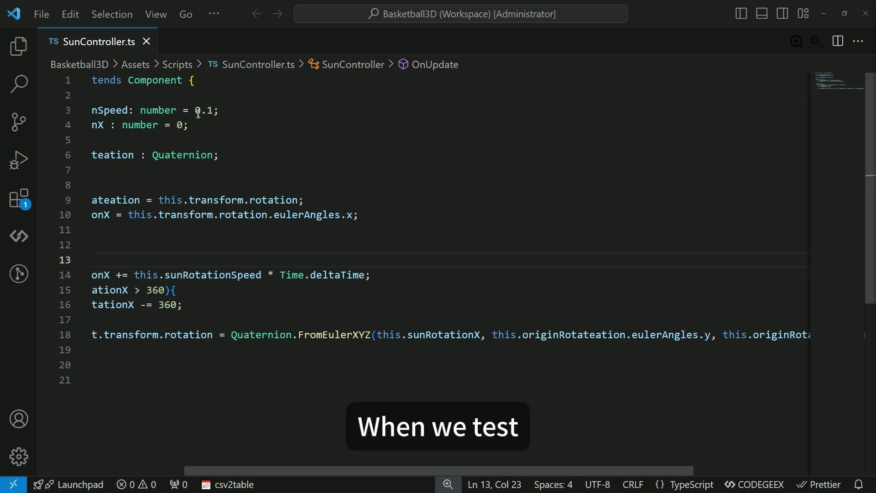
# Set sunRotationSpeed's initial value to 10 and save the script.
pyautogui.moveTo(196, 111); pyautogui.dragTo(216, 111)
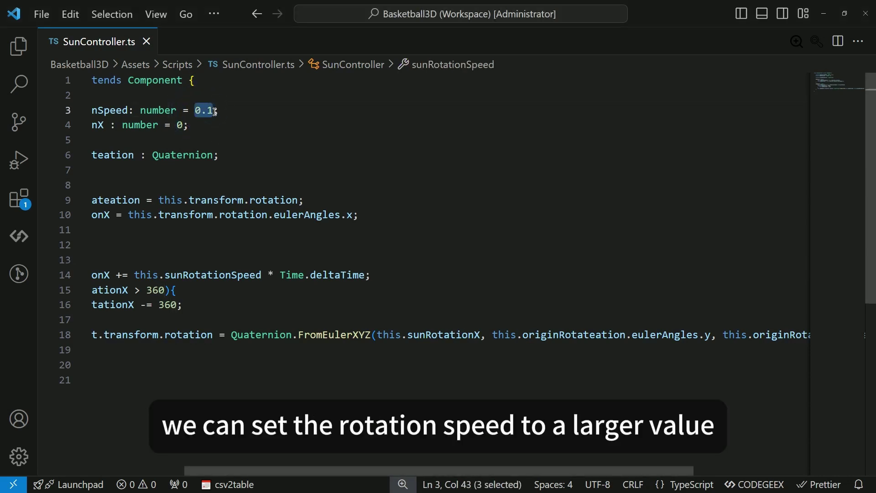
pyautogui.write('10')
pyautogui.hotkey('ctrl', 's')
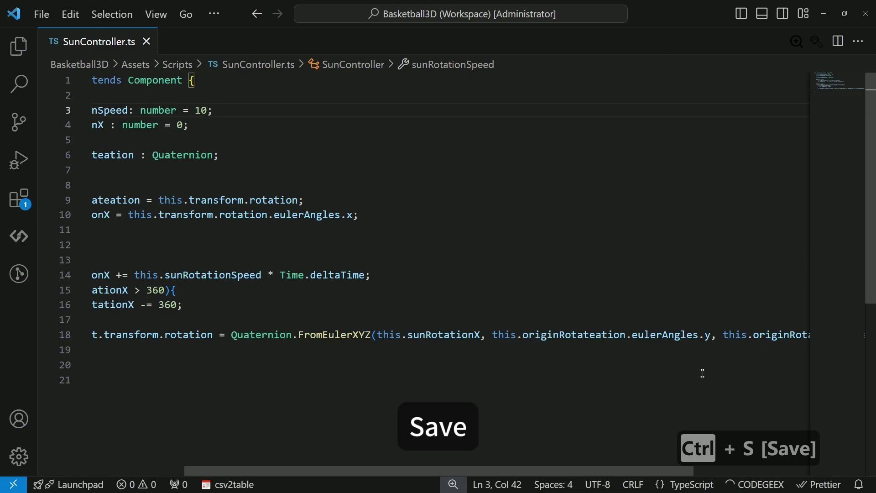
# Switch to Sandmod Engine and check the console for script errors.
pyautogui.hotkey('alt', 'Tab')
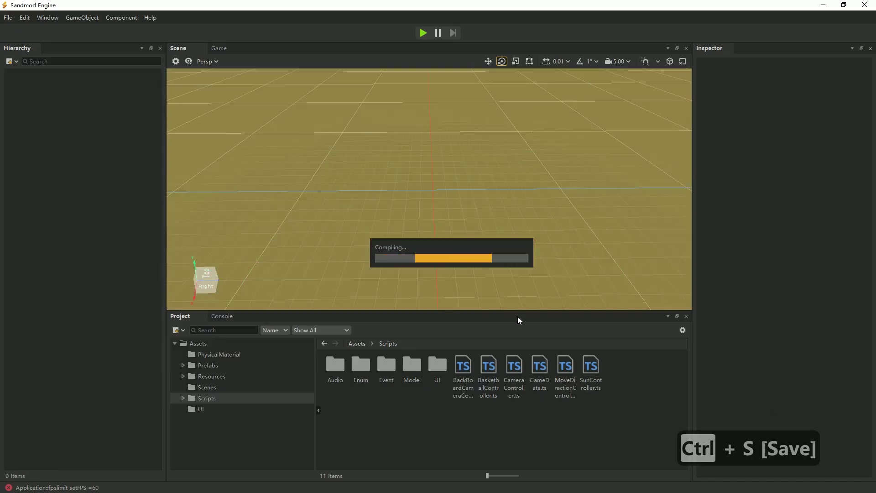
pyautogui.click(222, 320)
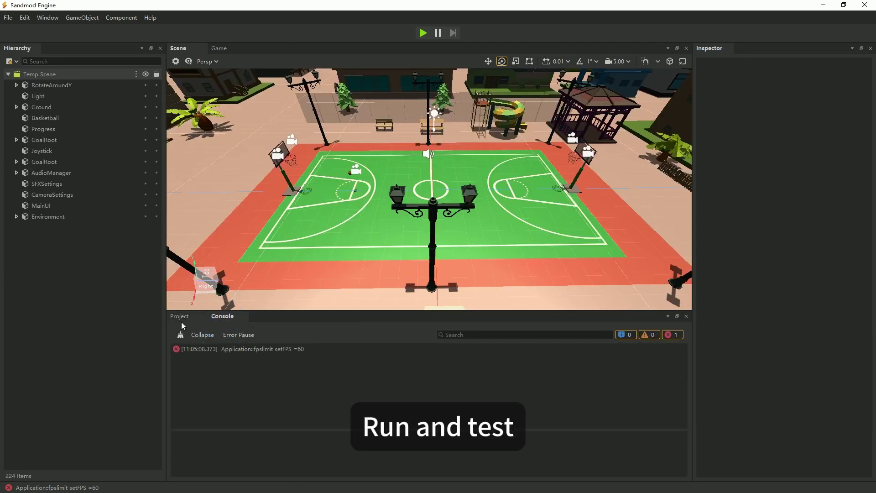
pyautogui.click(181, 317)
# Run the basketball game to watch the sunlight change, open and close its sound settings, and stop the run.
pyautogui.click(423, 33)
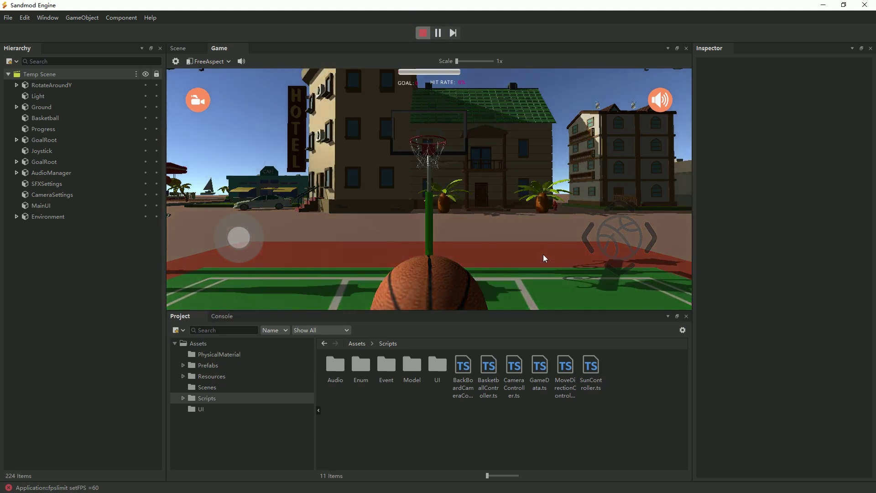
pyautogui.click(659, 100)
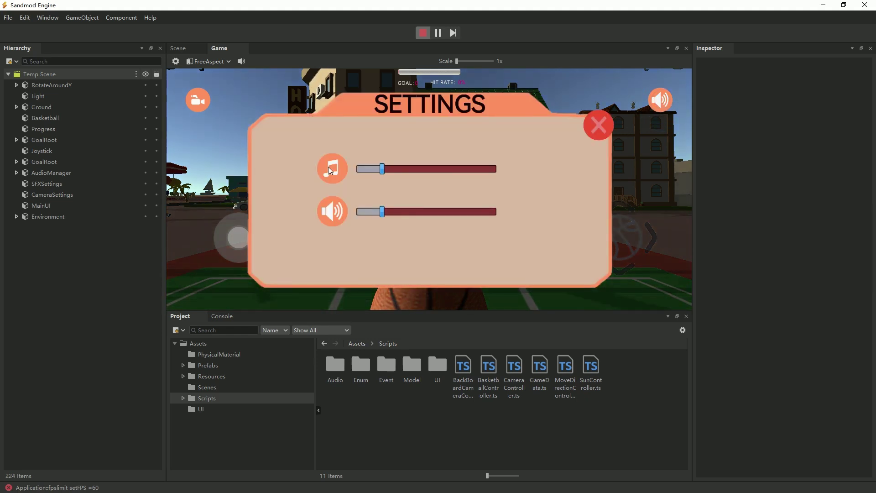
pyautogui.click(602, 127)
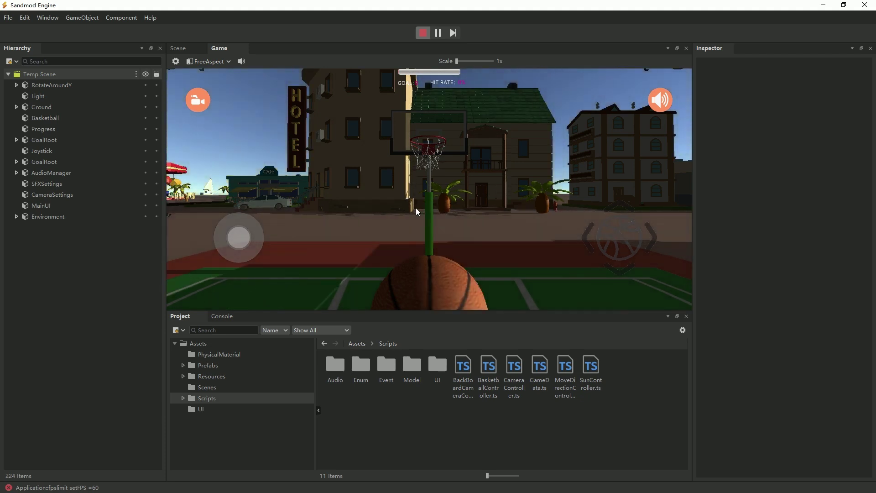
pyautogui.click(423, 34)
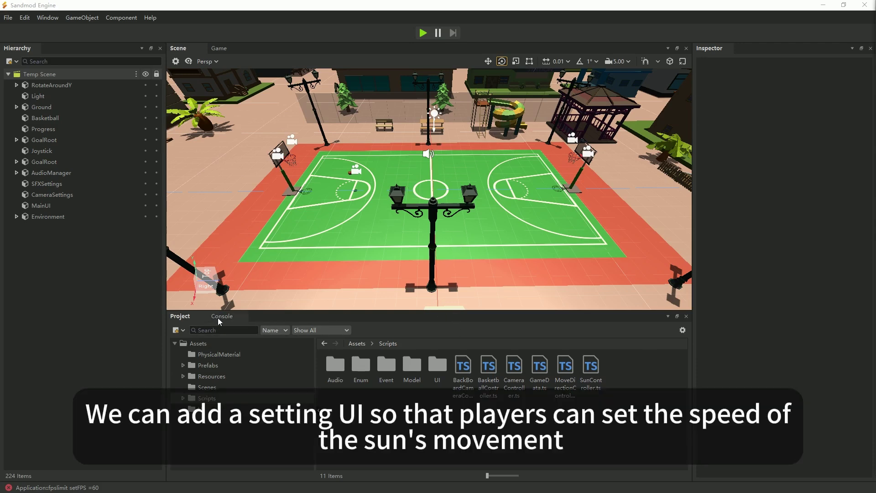
pyautogui.click(220, 318)
pyautogui.click(185, 321)
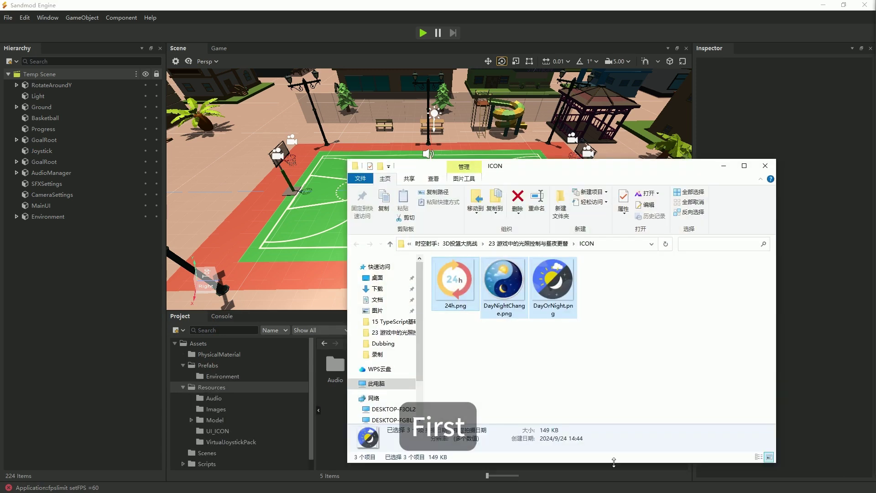
# Copy the images 24h.png, DayNightChange.png and DayOrNight.png from the ICON folder into the project's Resources/UI_ICON folder.
pyautogui.rightClick(550, 280)
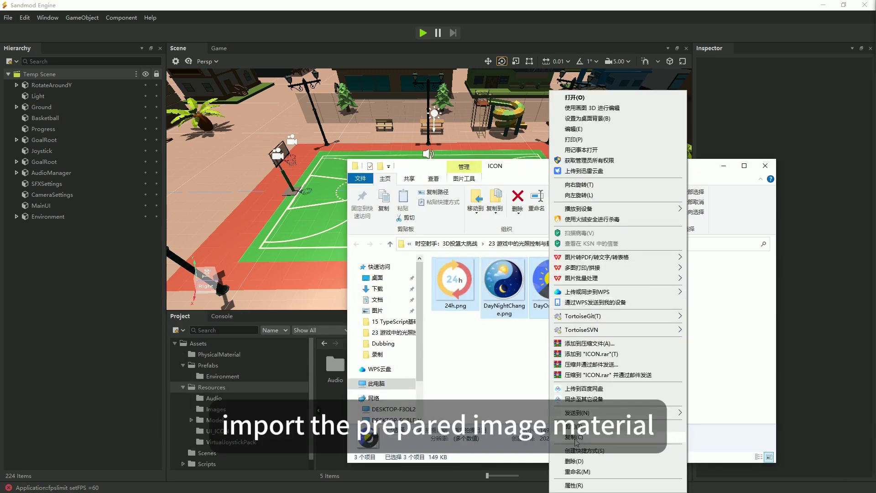
pyautogui.click(574, 438)
pyautogui.click(568, 19)
pyautogui.doubleClick(411, 378)
pyautogui.rightClick(525, 397)
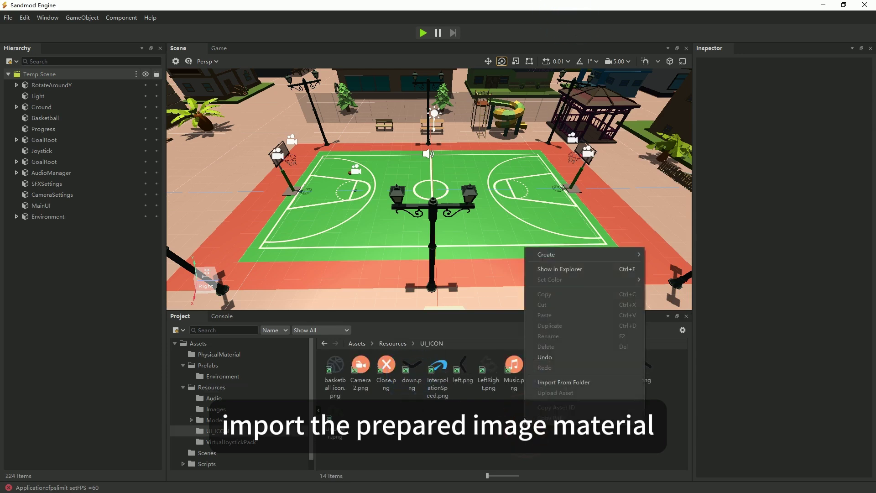
pyautogui.click(569, 273)
pyautogui.rightClick(720, 395)
pyautogui.click(756, 236)
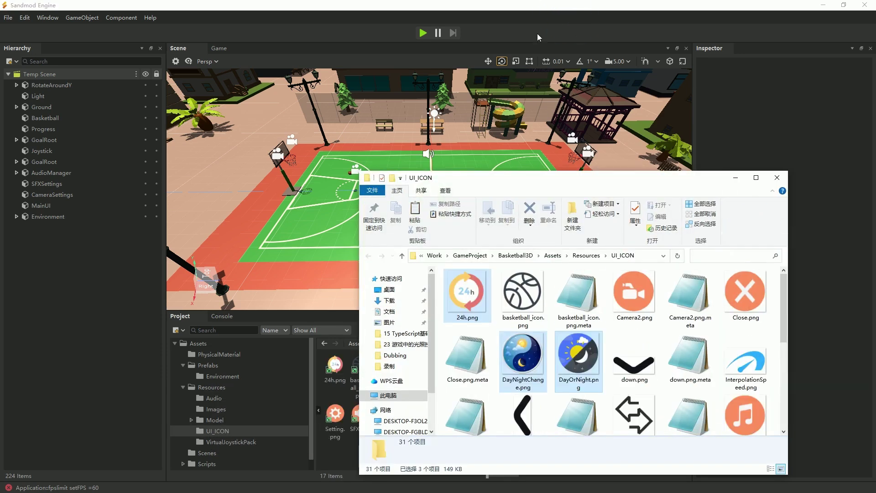
pyautogui.click(538, 16)
# Open Main.ui from the project's UI folder for editing.
pyautogui.scroll(-1, 221, 445)
pyautogui.click(215, 463)
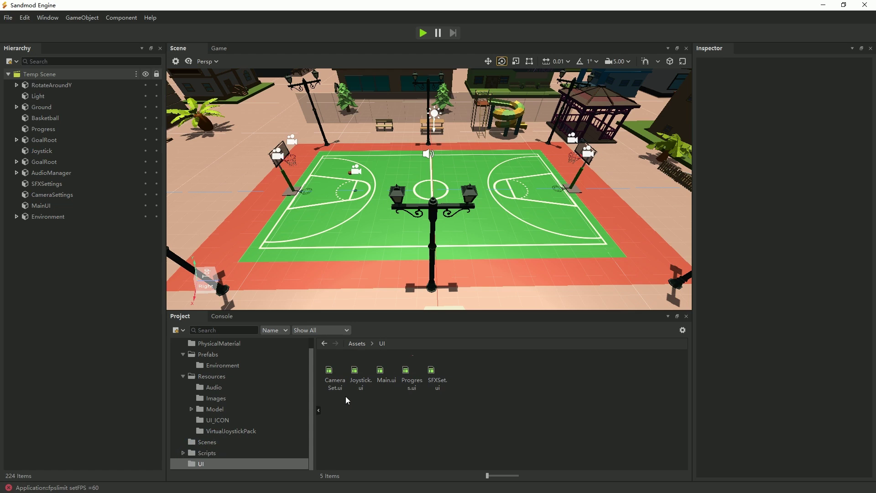
pyautogui.doubleClick(382, 373)
# Duplicate the CameraSet node in Main.ui and name the copy DayAndNightSettings.
pyautogui.click(345, 170)
pyautogui.click(51, 300)
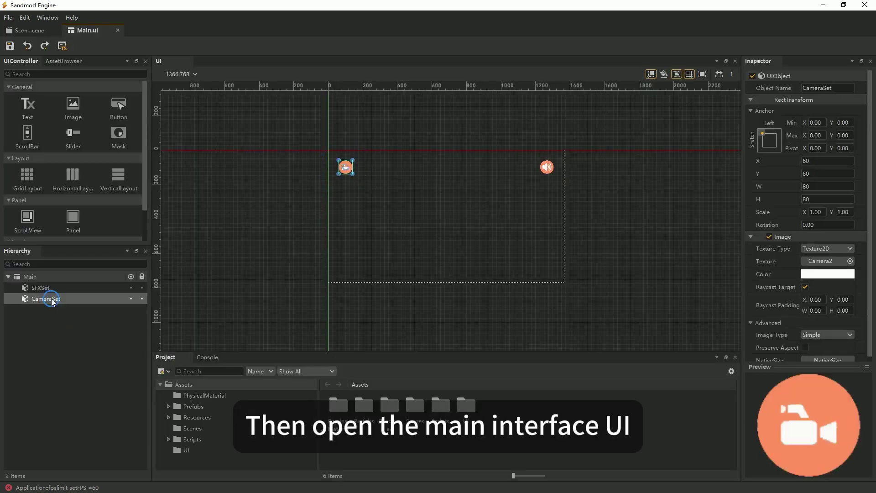
pyautogui.hotkey('ctrl', 'd')
pyautogui.press('F2')
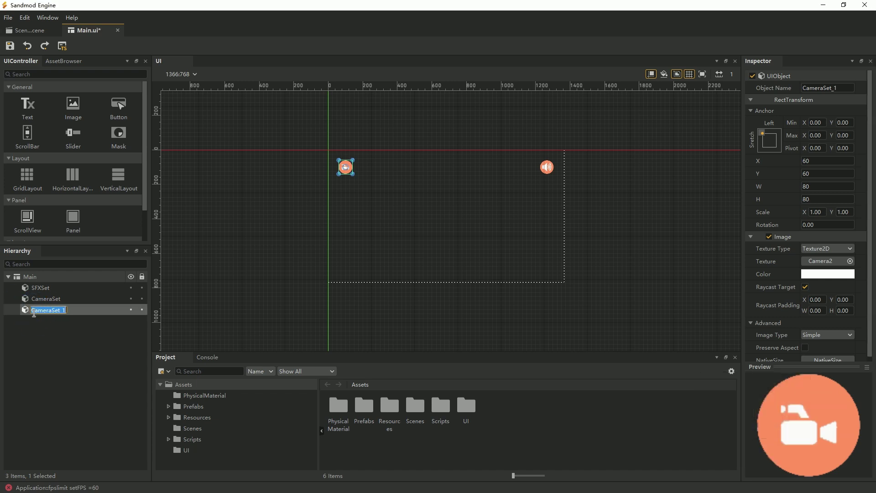
pyautogui.write('DayAnd')
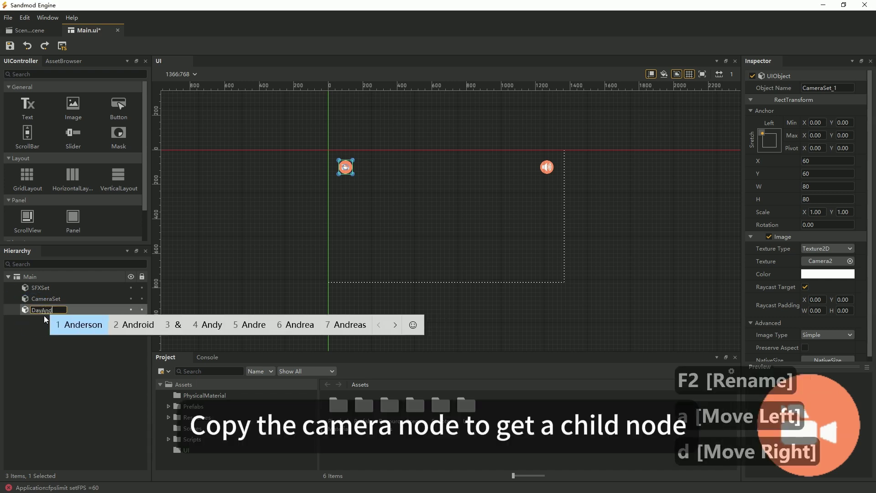
pyautogui.write('Night')
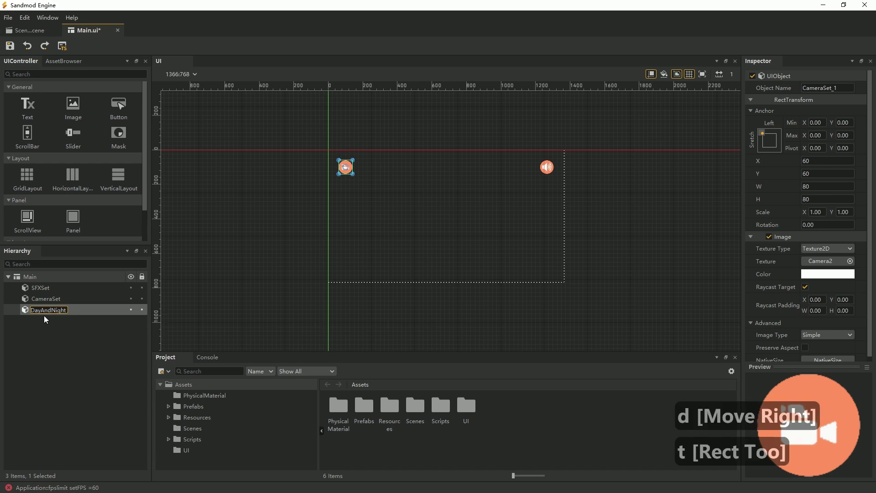
pyautogui.write('Settings')
pyautogui.press('Return')
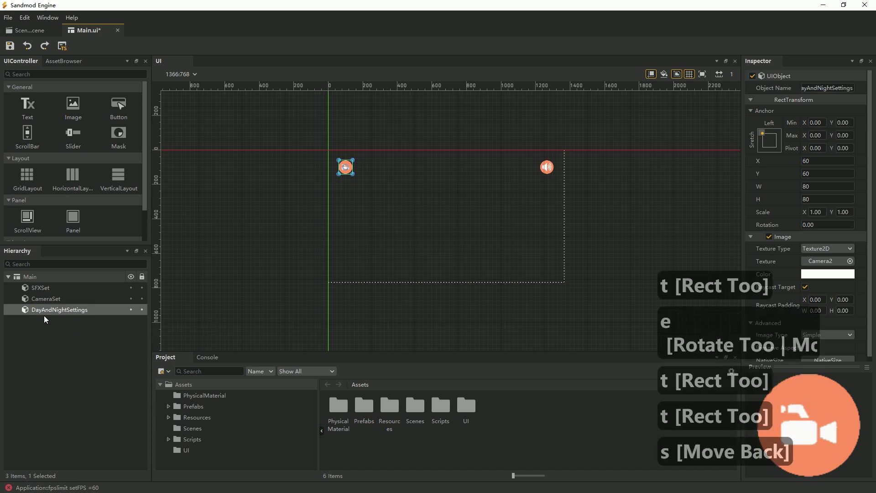
# Rename the CameraSet node to CameraSettings and the SFXSet node to SFXSettings.
pyautogui.click(53, 300)
pyautogui.press('F2')
pyautogui.click(61, 299)
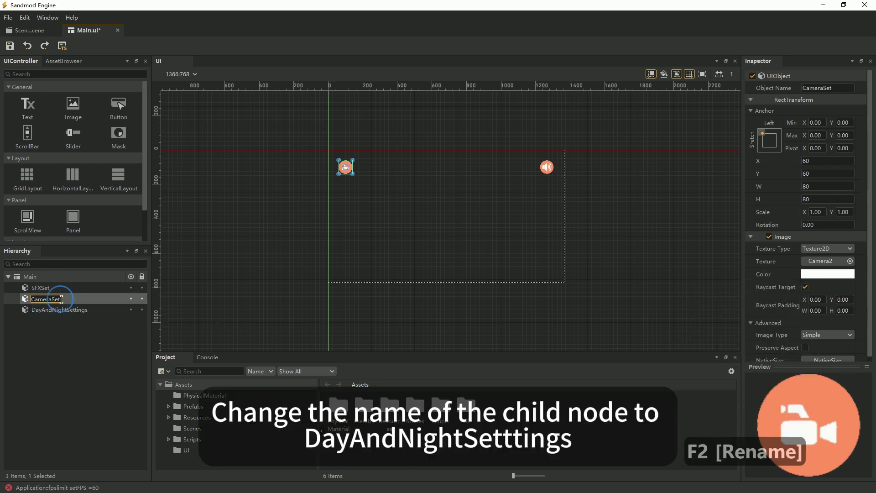
pyautogui.write('tings')
pyautogui.press('Return')
pyautogui.press('Return')
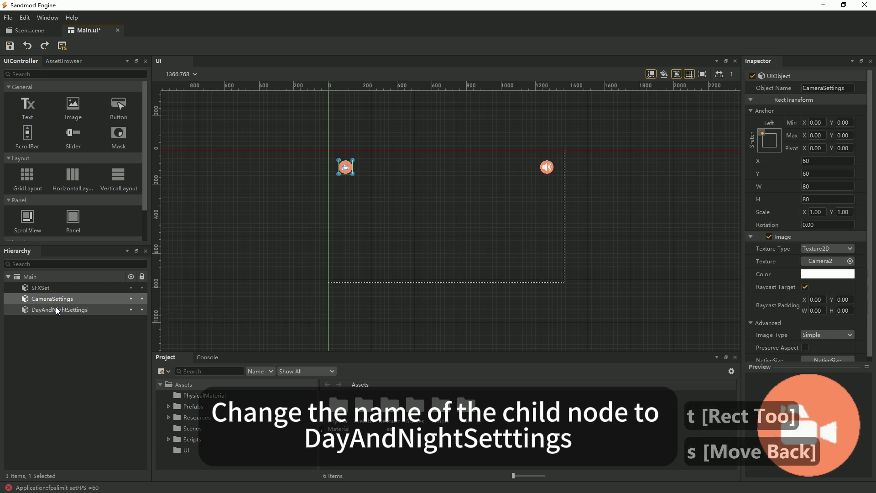
pyautogui.click(43, 288)
pyautogui.press('F2')
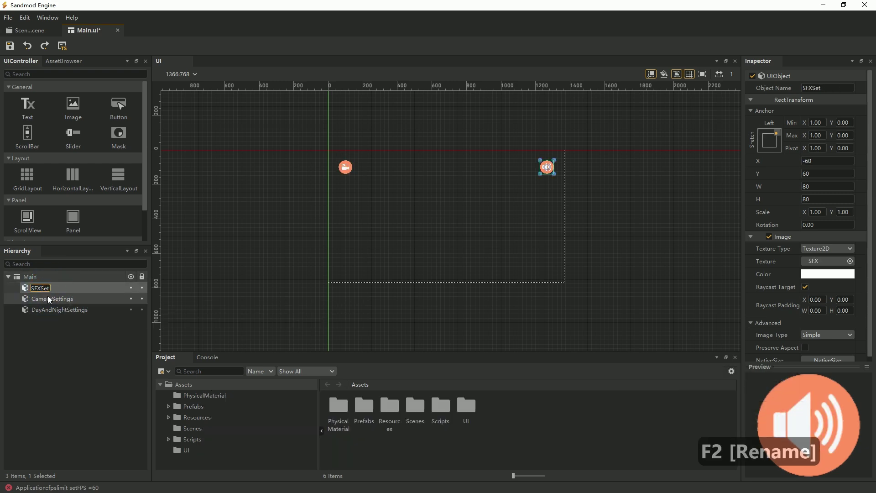
pyautogui.press('End')
pyautogui.write('tings')
pyautogui.press('Return')
pyautogui.press('Return')
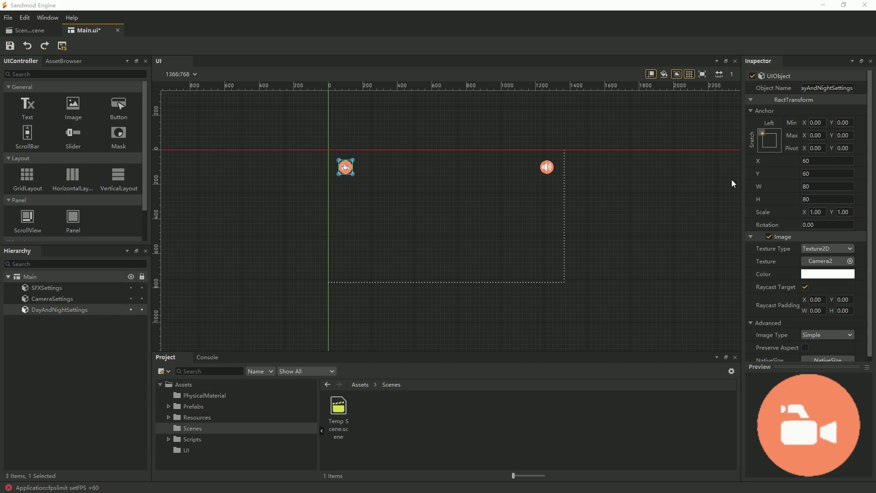
# Set the DayAndNightSettings node's Y position to 181, assign it the DayOrNight.png texture from UI_ICON, and save.
pyautogui.moveTo(852, 173); pyautogui.dragTo(862, 173)
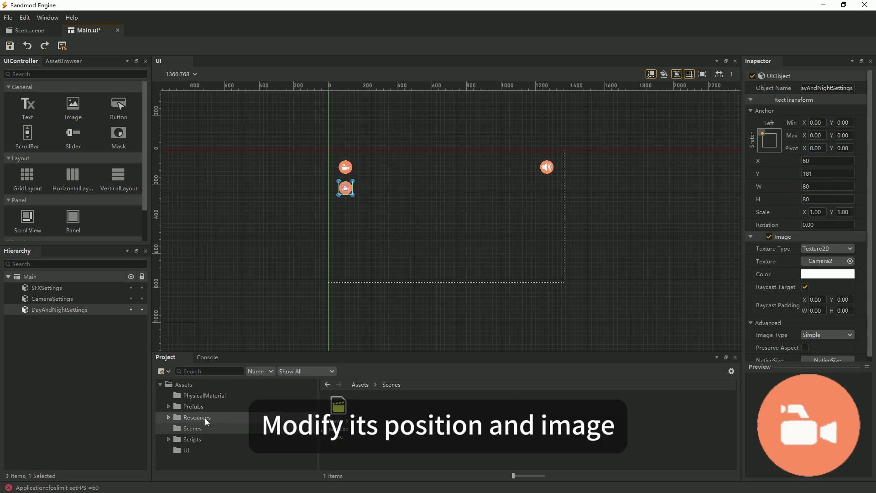
pyautogui.click(195, 440)
pyautogui.click(203, 461)
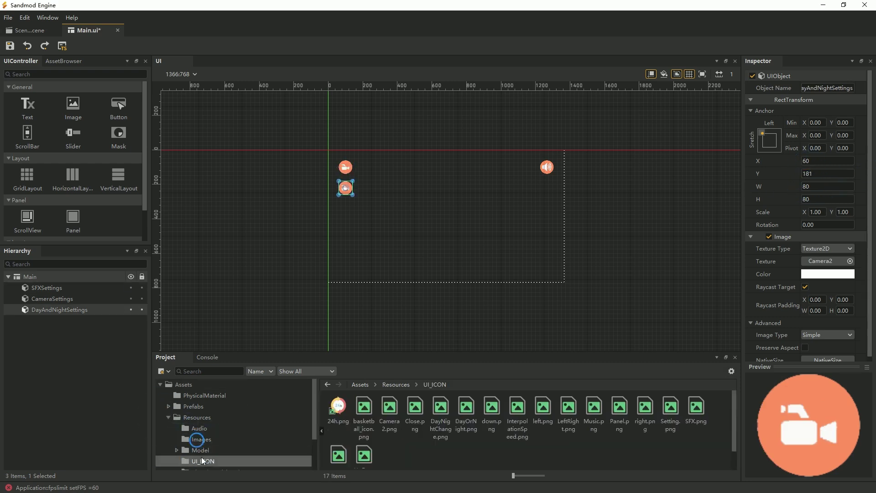
pyautogui.click(470, 413)
pyautogui.moveTo(820, 267); pyautogui.dragTo(819, 262)
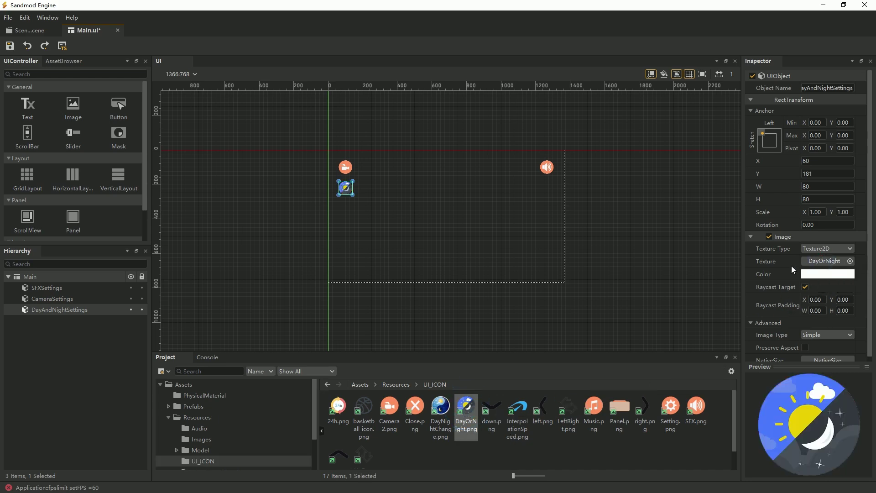
pyautogui.hotkey('ctrl', 's')
# Switch to Visual Studio Code and open MainUIController.ts from the Scripts/UI folder.
pyautogui.click(69, 298)
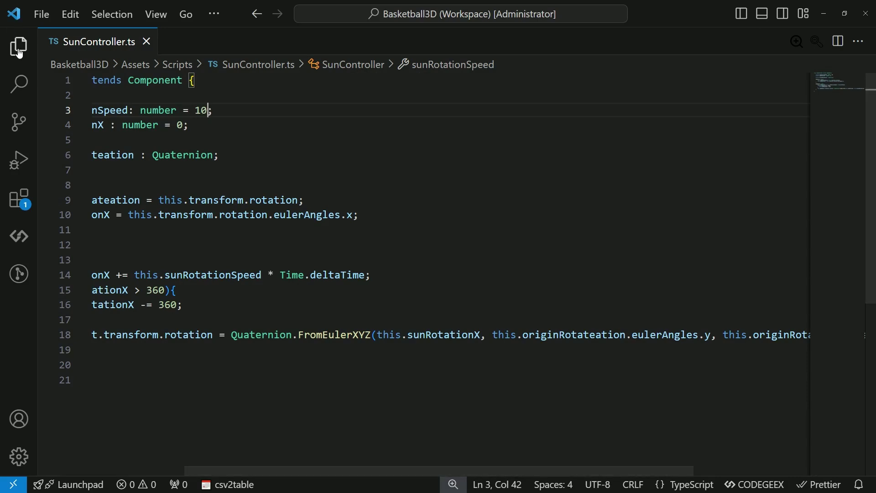
pyautogui.hotkey('ctrl', 'b')
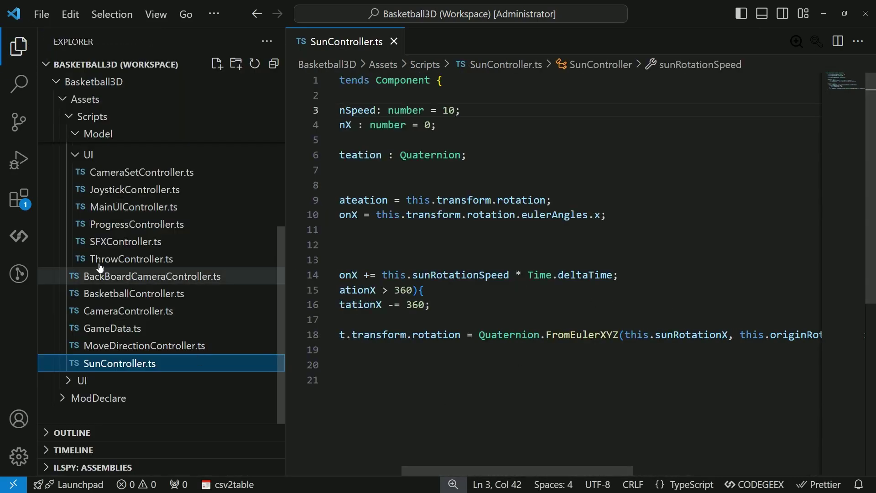
pyautogui.click(128, 207)
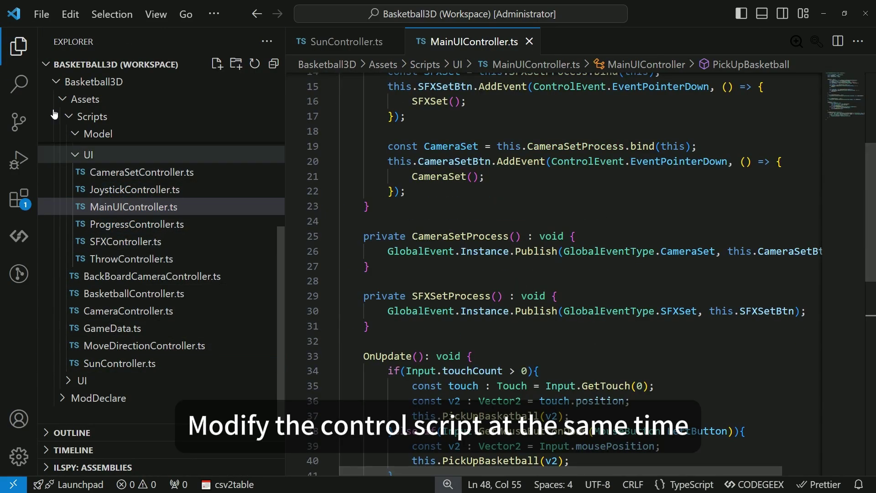
pyautogui.hotkey('ctrl', 'b')
pyautogui.scroll(5, 429, 198)
# Change the FindChild names in OnStart to the renamed nodes SFXSettings and CameraSettings, and save the script.
pyautogui.moveTo(455, 230); pyautogui.dragTo(460, 230)
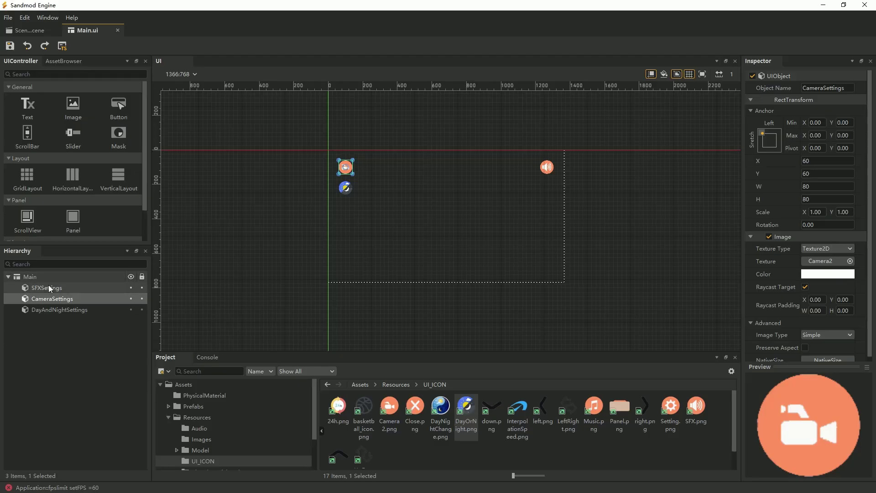
pyautogui.press('F2')
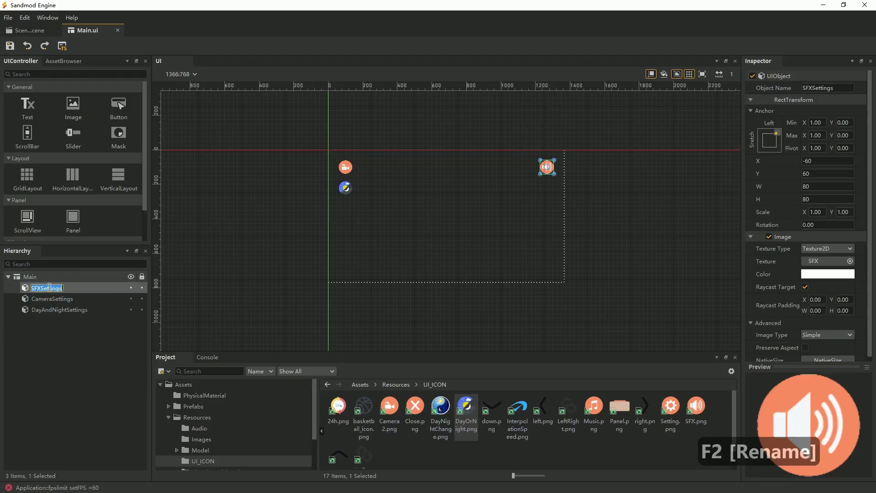
pyautogui.hotkey('ctrl', 'c')
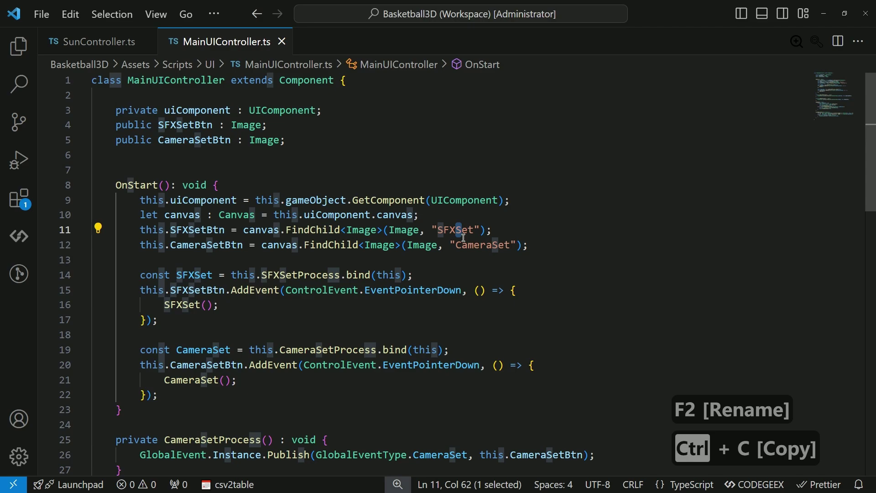
pyautogui.doubleClick(457, 230)
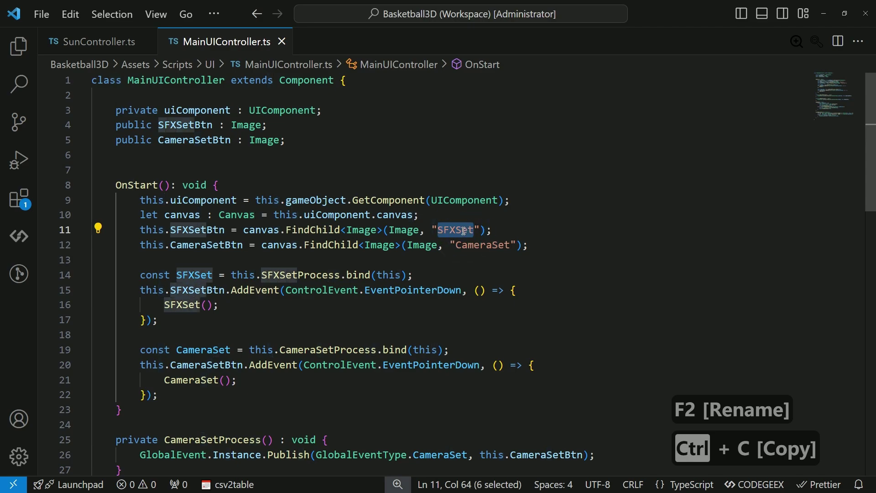
pyautogui.hotkey('ctrl', 'v')
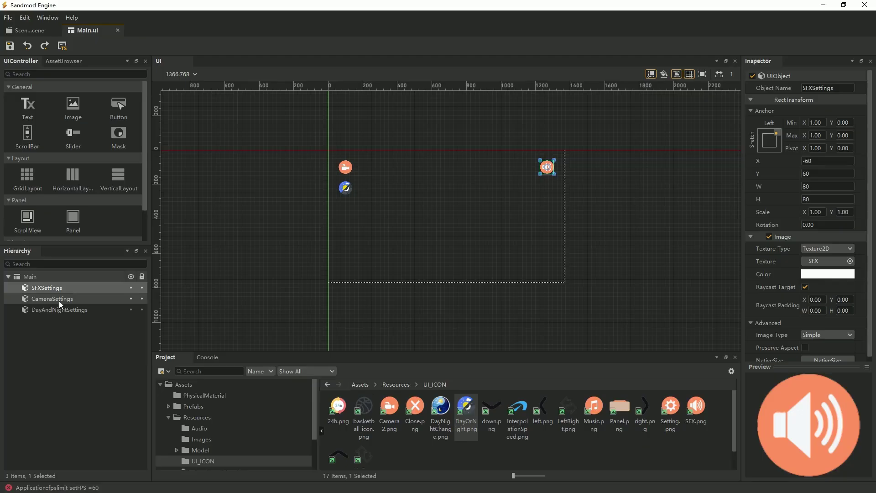
pyautogui.press('F2')
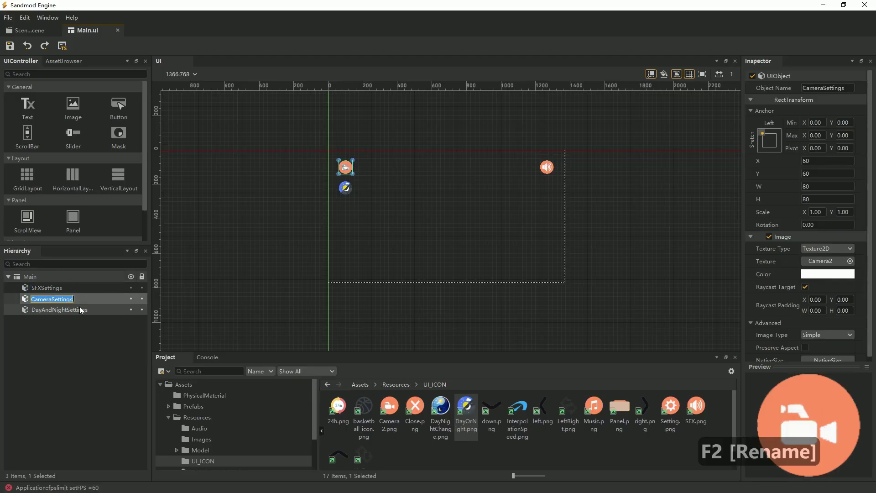
pyautogui.hotkey('ctrl', 'c')
pyautogui.press('Left')
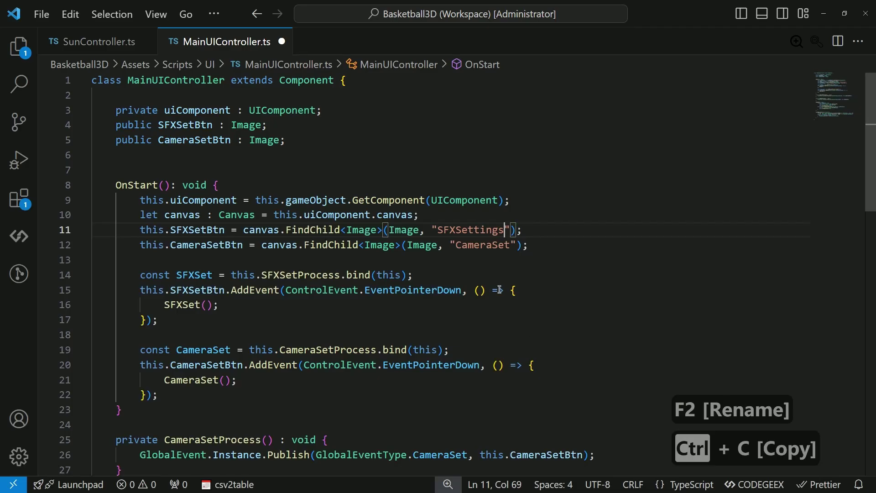
pyautogui.doubleClick(488, 245)
pyautogui.hotkey('ctrl', 'v')
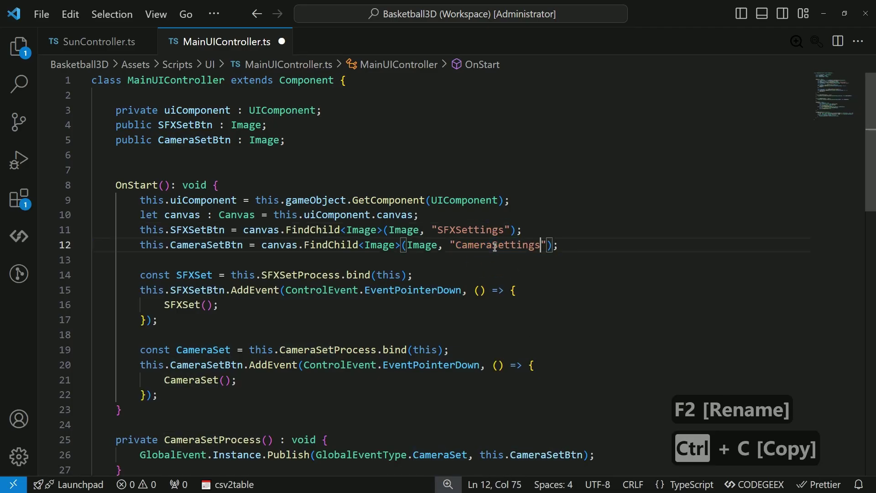
pyautogui.hotkey('ctrl', 's')
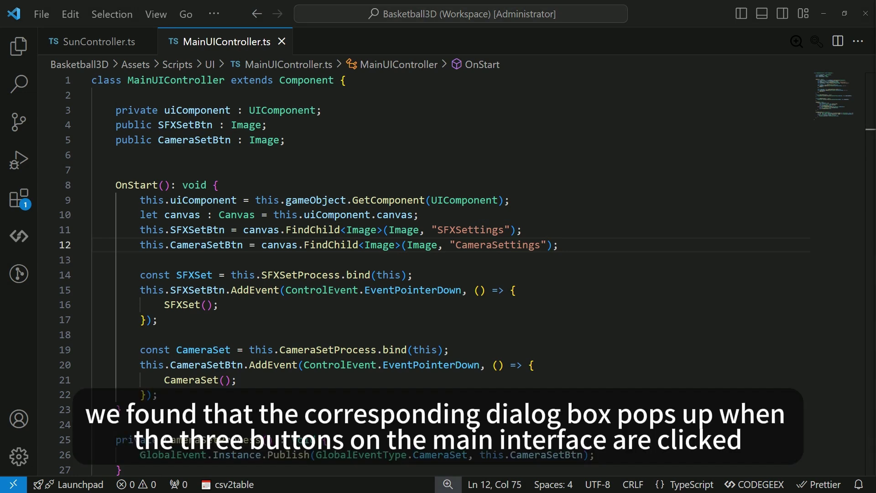
# Switch to Sandmod Engine and tint the SFXSettings image dark blue.
pyautogui.hotkey('alt', 'Tab')
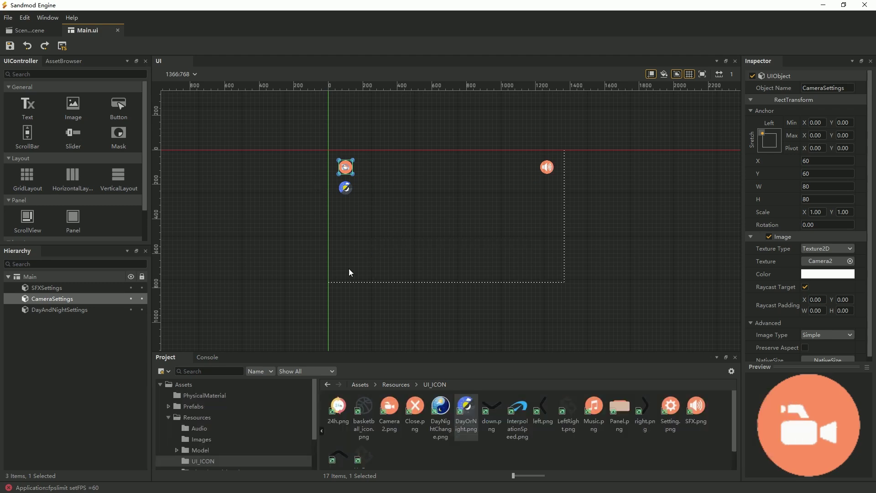
pyautogui.click(447, 248)
pyautogui.click(345, 168)
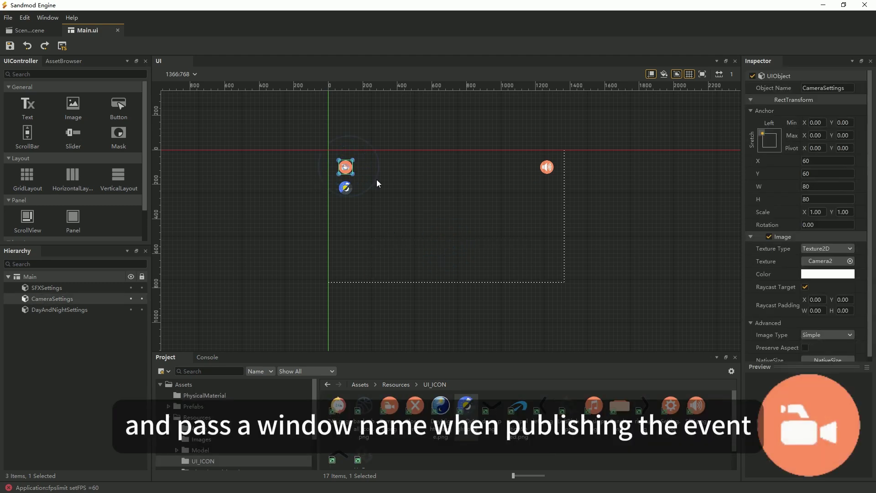
pyautogui.click(547, 168)
pyautogui.click(346, 188)
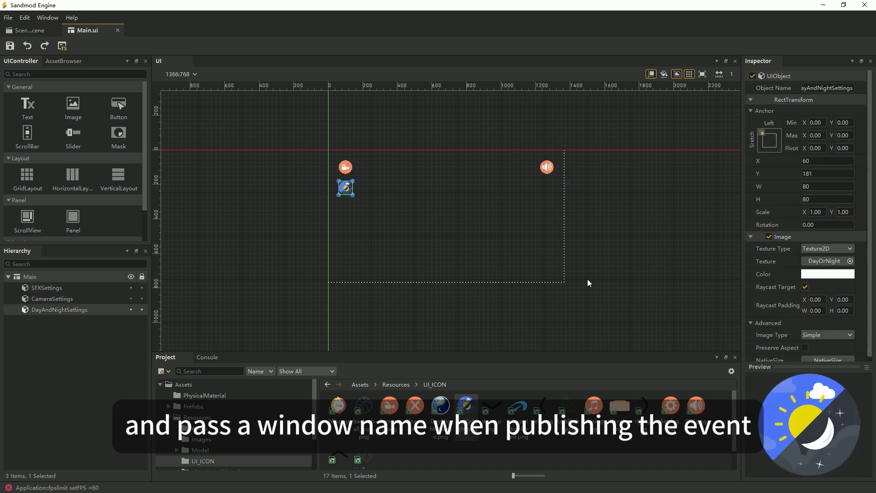
pyautogui.click(548, 169)
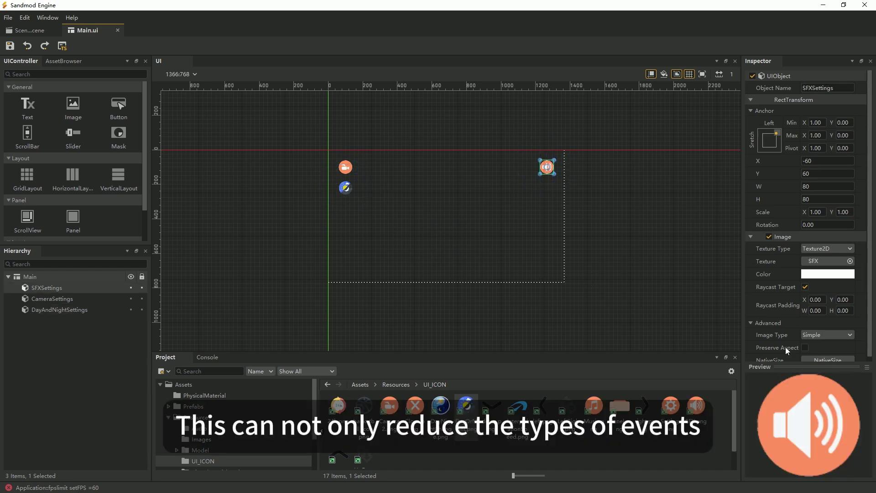
pyautogui.click(825, 276)
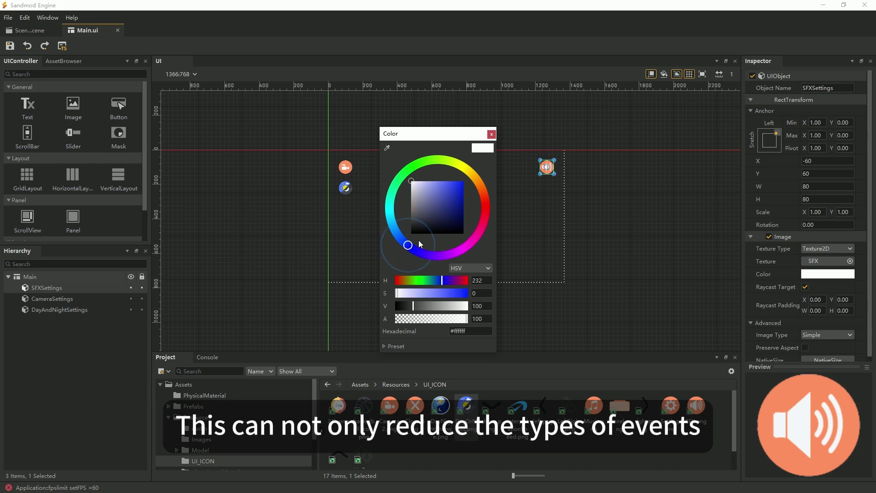
pyautogui.click(492, 134)
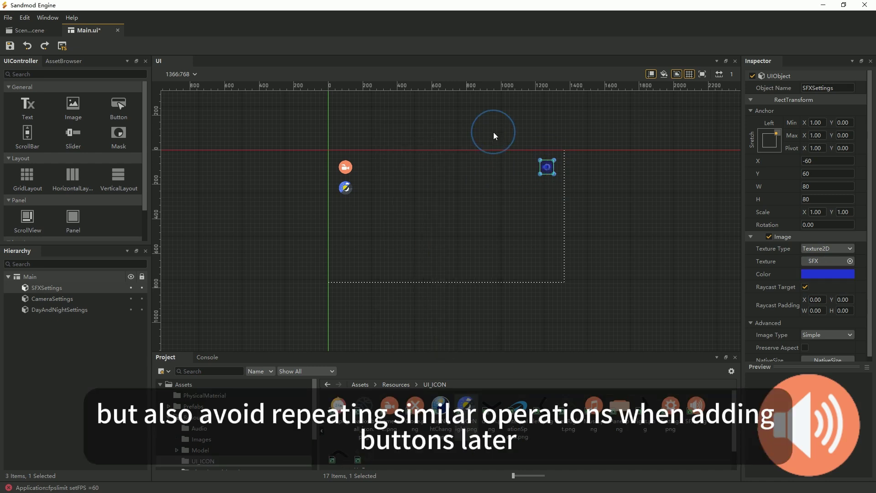
# Tint the CameraSettings image dark blue and save Main.ui.
pyautogui.click(345, 167)
pyautogui.click(825, 275)
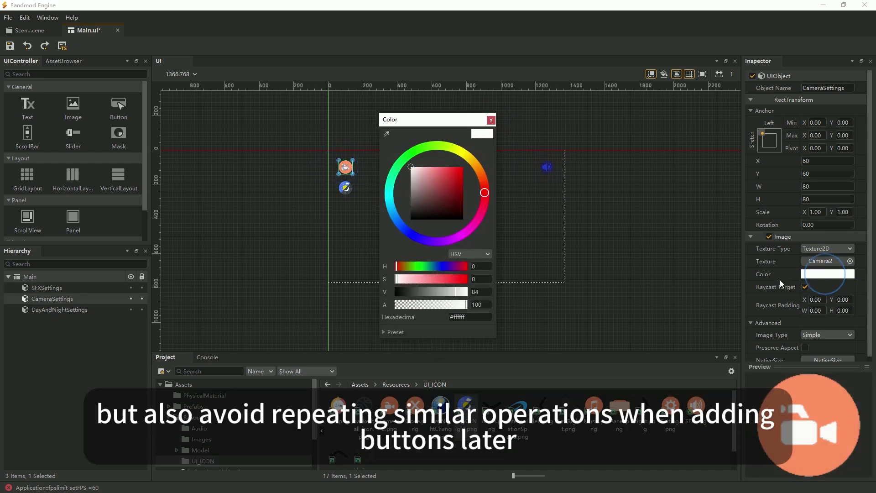
pyautogui.click(411, 233)
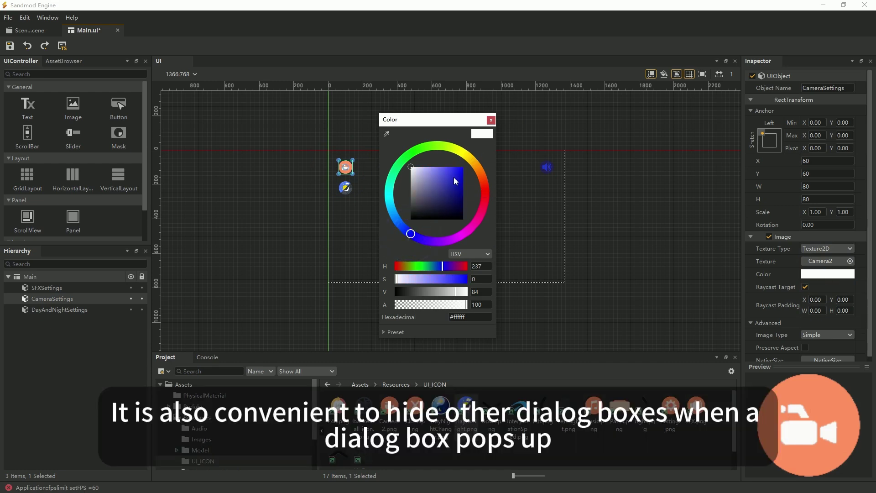
pyautogui.click(490, 120)
pyautogui.click(608, 266)
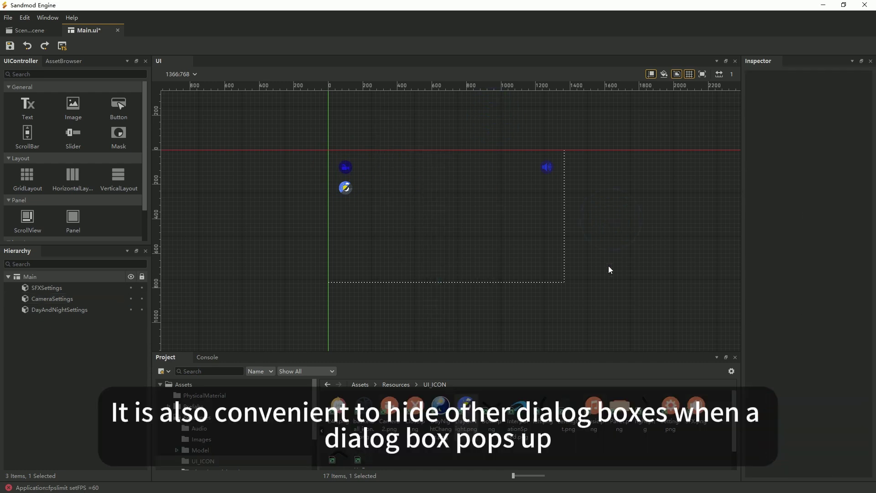
pyautogui.hotkey('ctrl', 's')
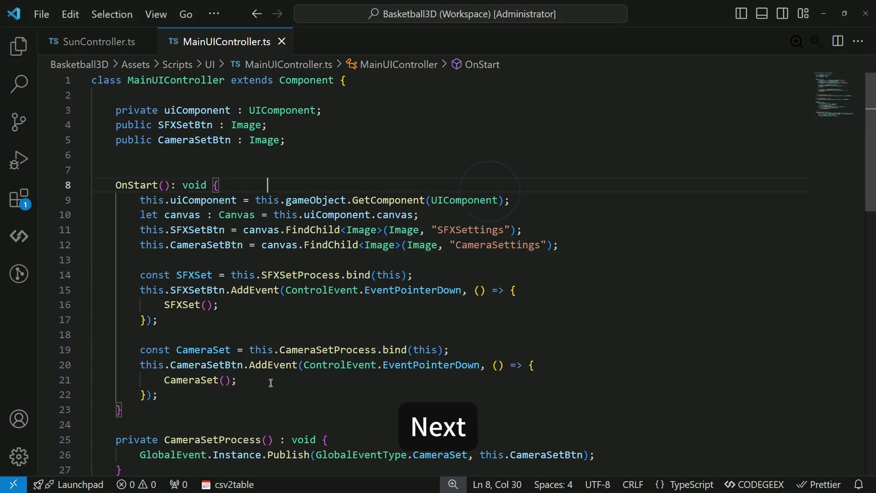
# In MainUIController.ts, comment out the SFXSet and CameraSet event bindings and the CameraSetProcess and SFXSetProcess methods, and save.
pyautogui.moveTo(164, 395); pyautogui.dragTo(62, 262)
pyautogui.hotkey('ctrl', '/')
pyautogui.scroll(-3, 62, 262)
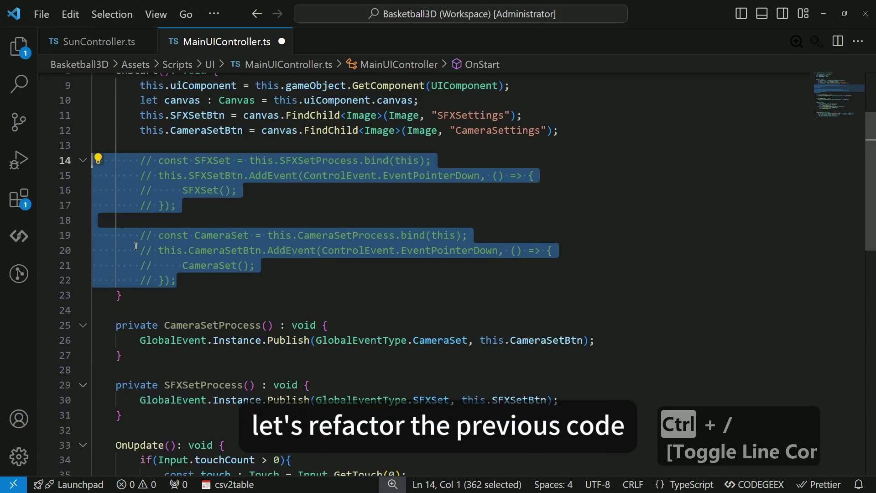
pyautogui.moveTo(132, 415); pyautogui.dragTo(72, 327)
pyautogui.hotkey('ctrl', '/')
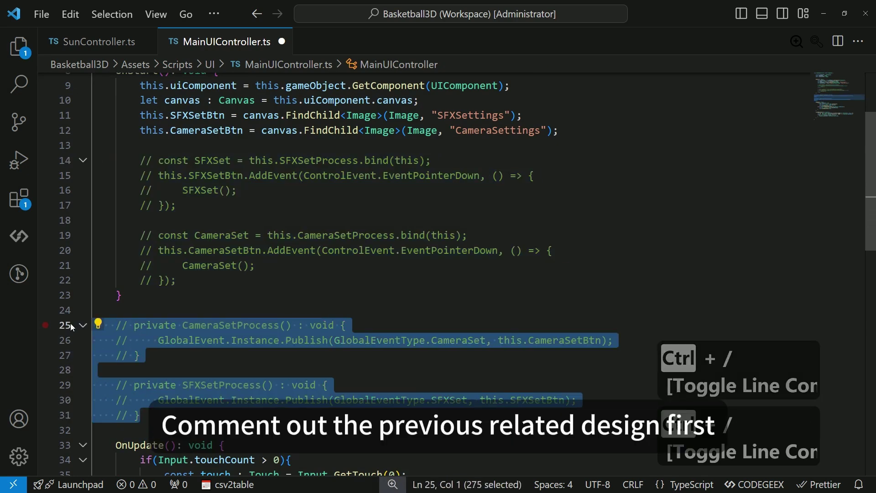
pyautogui.hotkey('ctrl', 's')
# In GlobalEventType.ts, comment out the SFXSet and CameraSet enum members and save the script.
pyautogui.click(457, 398)
pyautogui.doubleClick(458, 398)
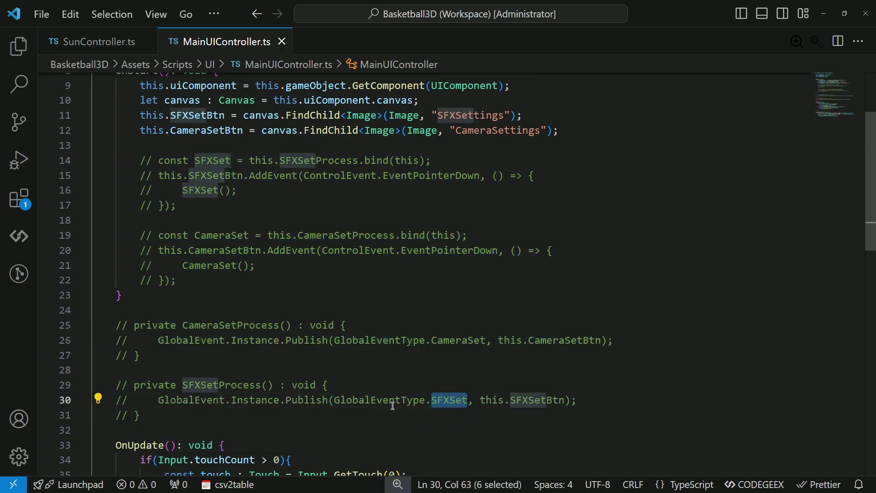
pyautogui.click(18, 45)
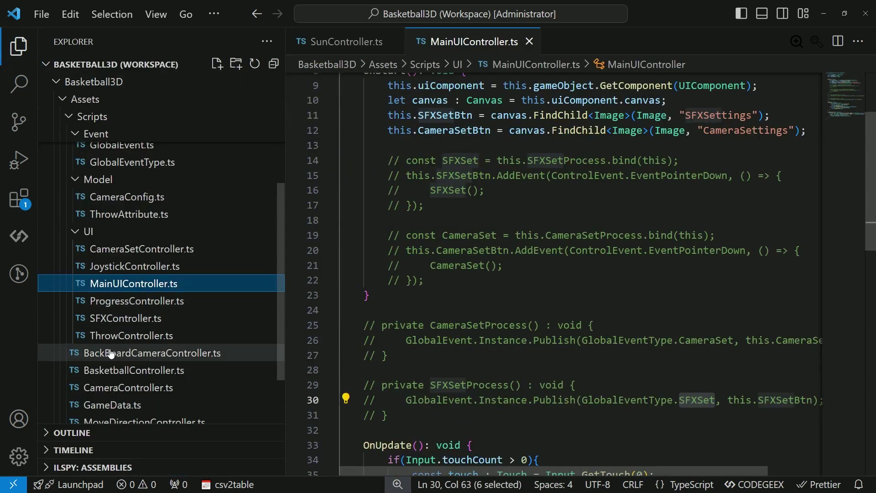
pyautogui.click(133, 161)
pyautogui.click(19, 47)
pyautogui.moveTo(279, 213); pyautogui.dragTo(70, 197)
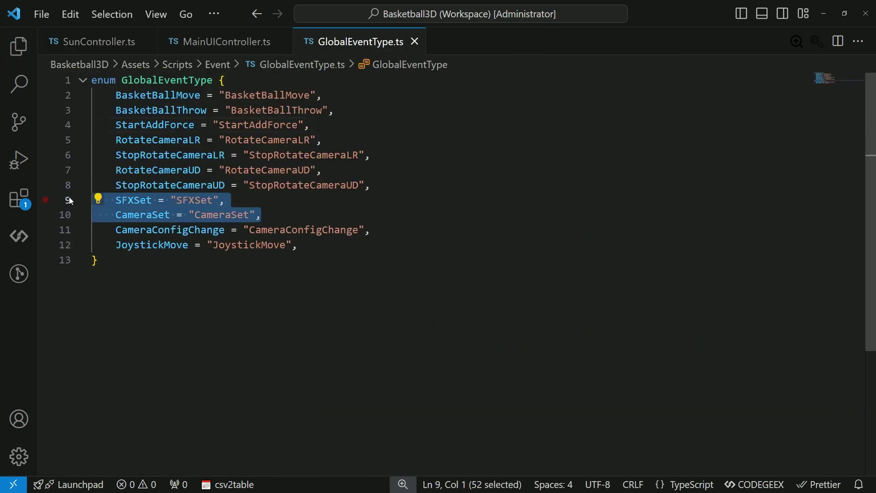
pyautogui.hotkey('ctrl', '/')
pyautogui.hotkey('ctrl', 's')
pyautogui.click(343, 216)
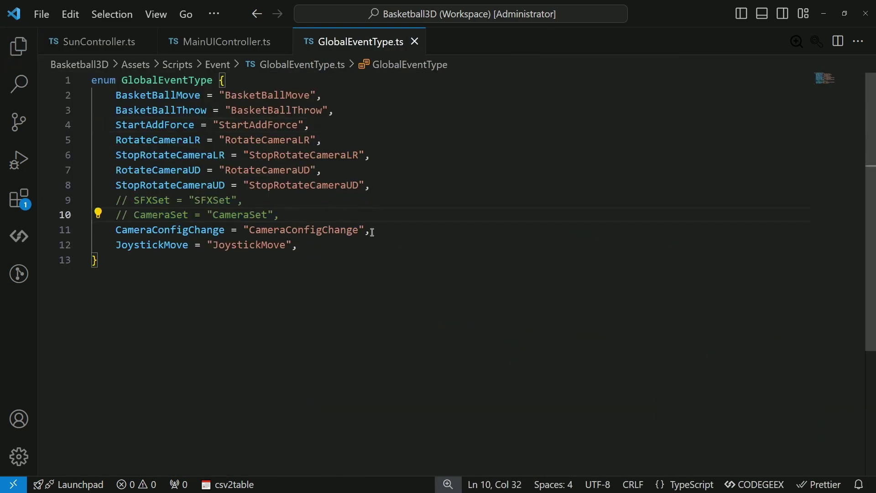
# In CameraSetController.ts, comment out the CameraSet Subscribe and Unsubscribe lines and save the script.
pyautogui.click(18, 45)
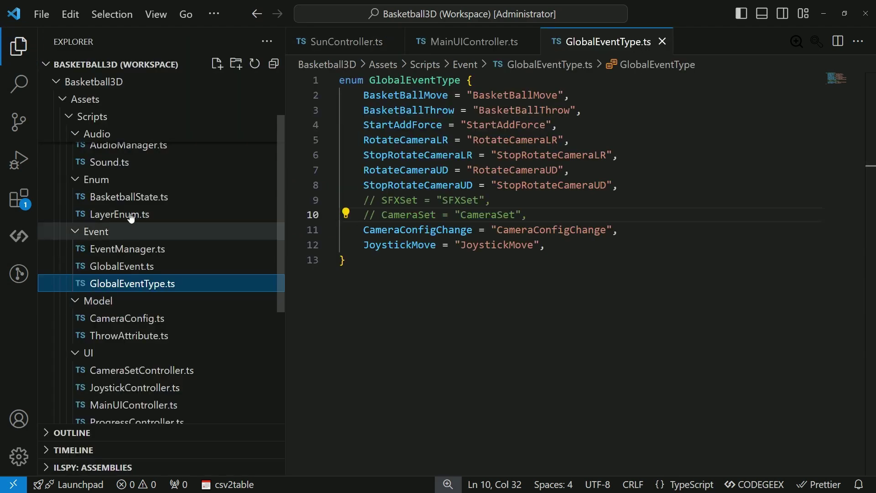
pyautogui.scroll(-3, 137, 228)
pyautogui.click(155, 254)
pyautogui.hotkey('ctrl', 'b')
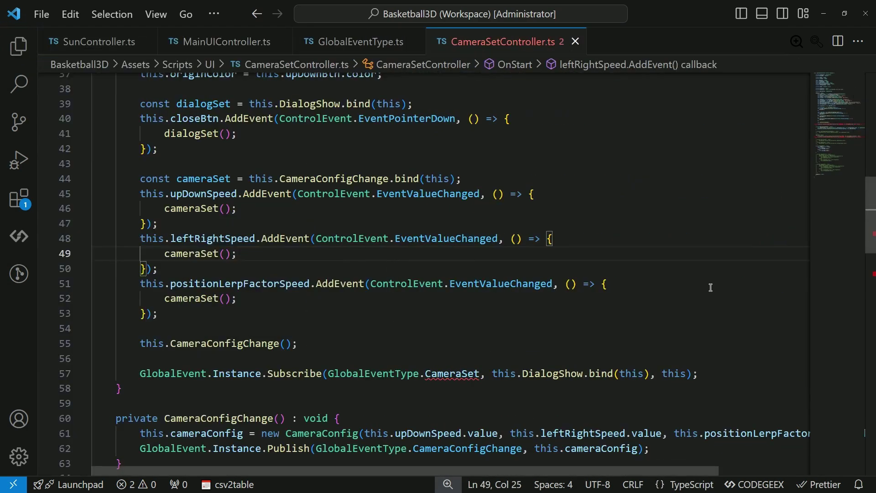
pyautogui.scroll(-2, 140, 305)
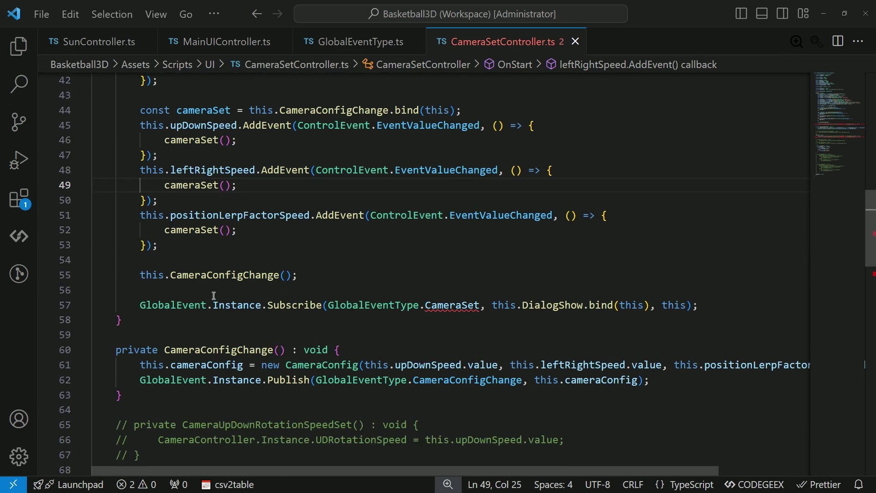
pyautogui.click(140, 305)
pyautogui.hotkey('ctrl', '/')
pyautogui.scroll(-6, 139, 306)
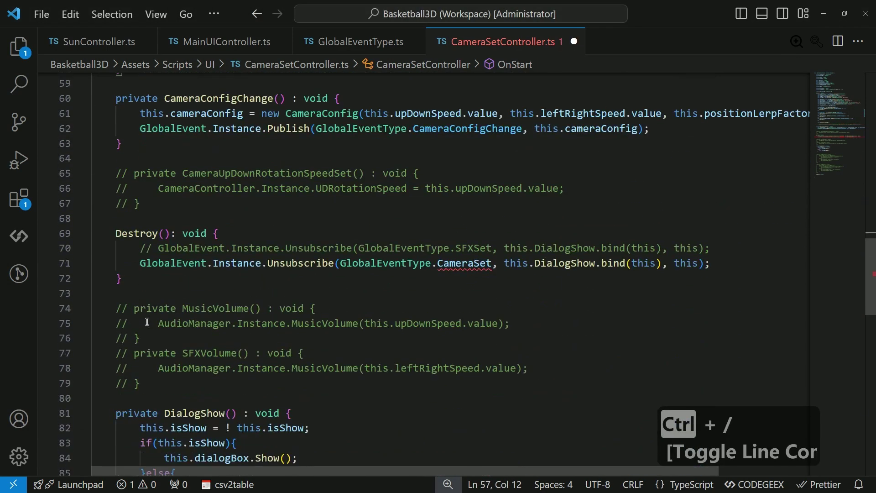
pyautogui.click(140, 263)
pyautogui.hotkey('ctrl', '/')
pyautogui.hotkey('ctrl', 's')
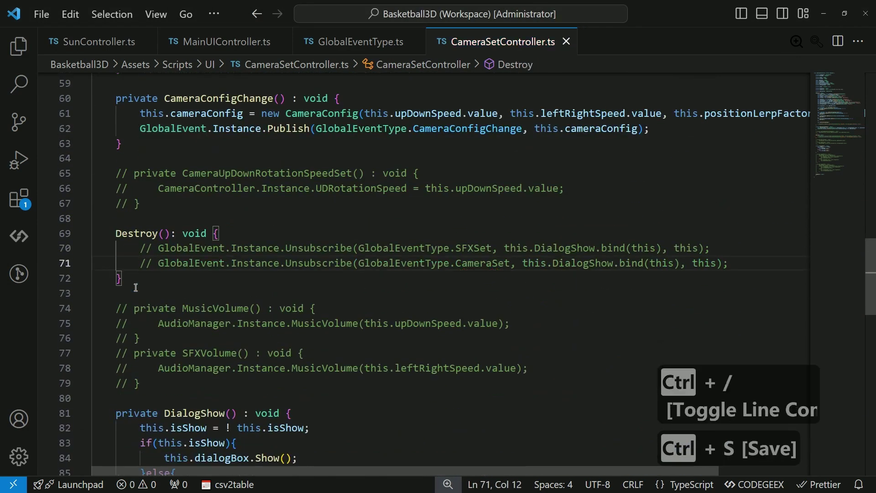
# In SFXController.ts, comment out the SFXSet Subscribe and Unsubscribe lines and save the script.
pyautogui.click(18, 45)
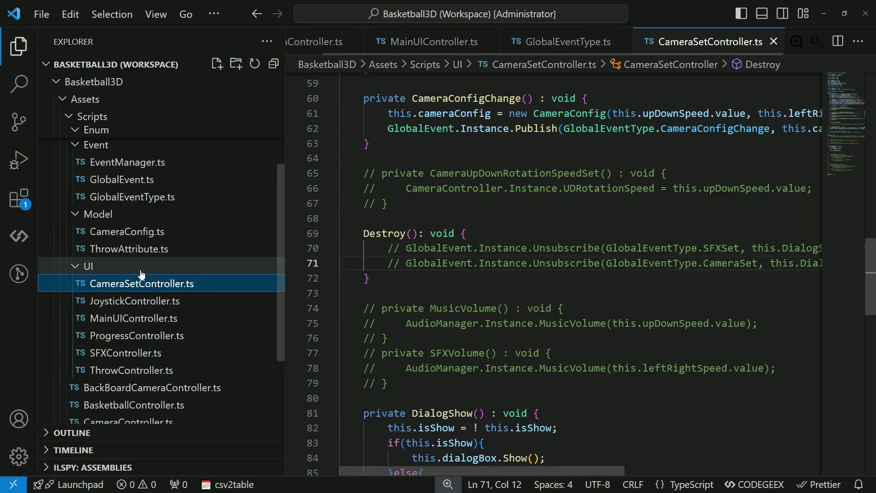
pyautogui.click(126, 352)
pyautogui.click(18, 46)
pyautogui.scroll(-5, 539, 283)
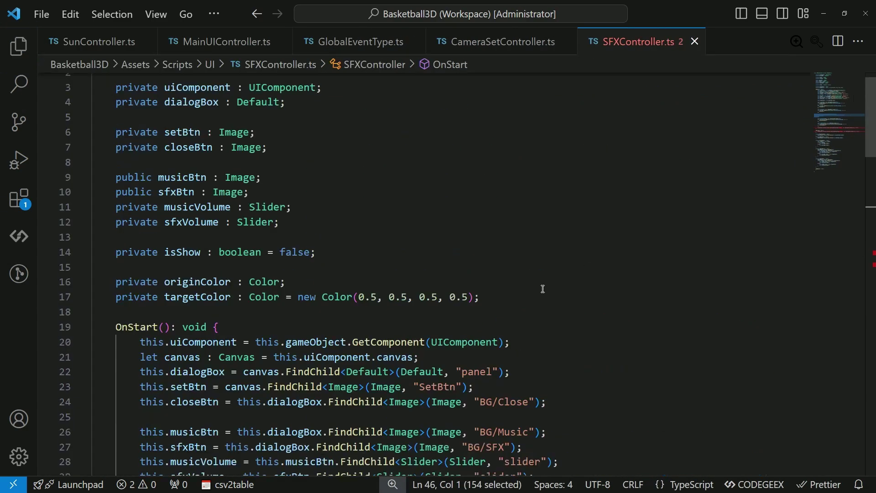
pyautogui.scroll(-6, 538, 283)
pyautogui.click(464, 346)
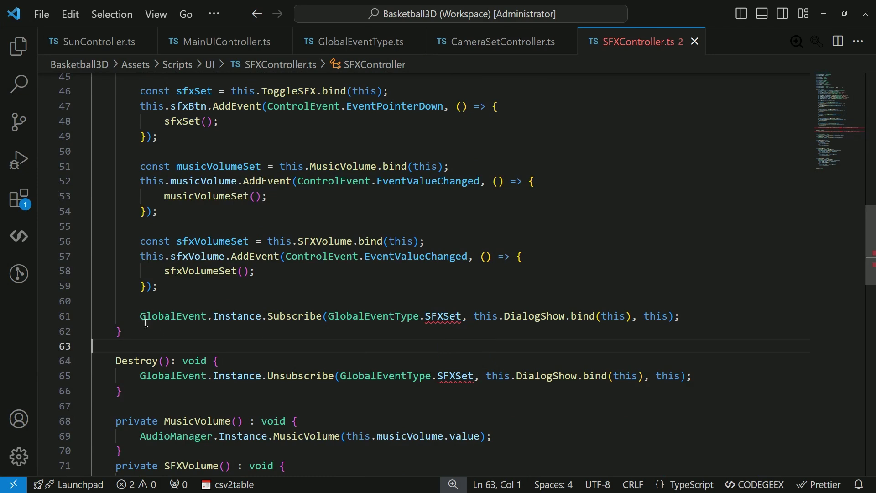
pyautogui.hotkey('ctrl', '/')
pyautogui.click(139, 378)
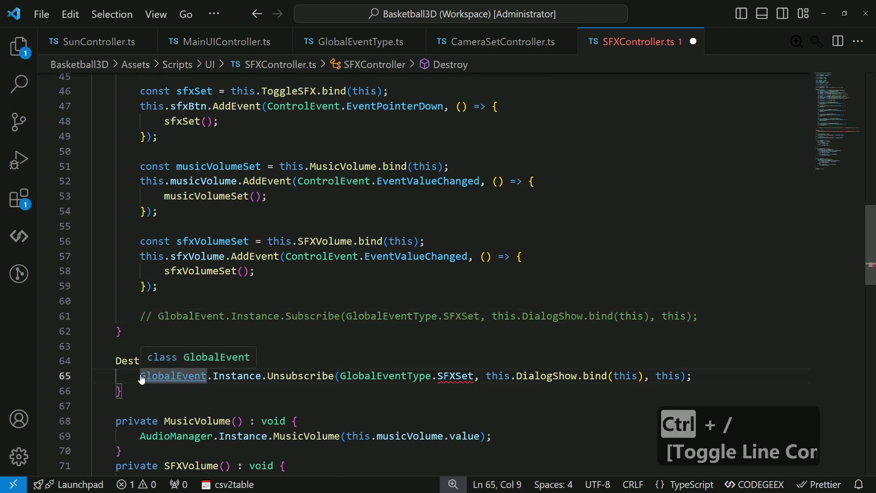
pyautogui.hotkey('ctrl', '/')
pyautogui.hotkey('ctrl', 's')
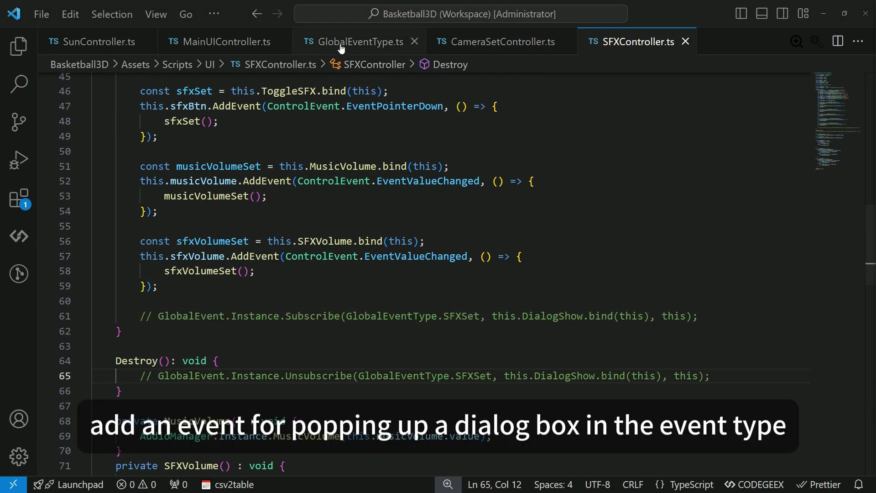
# In GlobalEventType.ts, add the enum member PopupDialogBox = "PopupDialogBox" below the commented lines and save.
pyautogui.click(355, 42)
pyautogui.press('Return')
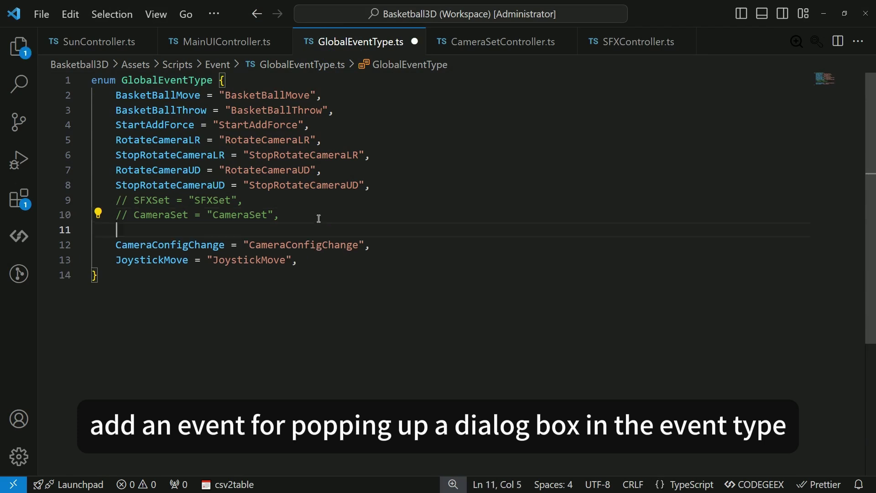
pyautogui.write('PopupDialogbo')
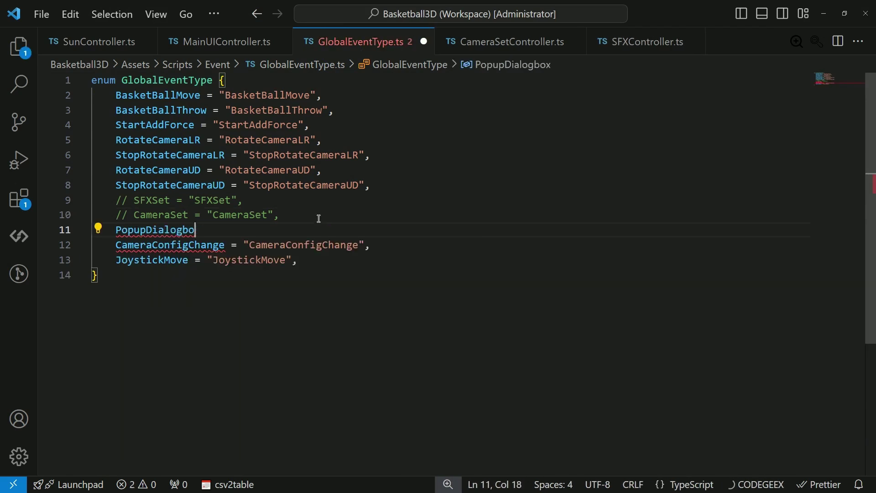
pyautogui.press('BackSpace')
pyautogui.press('BackSpace')
pyautogui.write('Box = "')
pyautogui.doubleClick(144, 233)
pyautogui.hotkey('ctrl', 'c')
pyautogui.click(223, 232)
pyautogui.hotkey('ctrl', 'v')
pyautogui.click(327, 235)
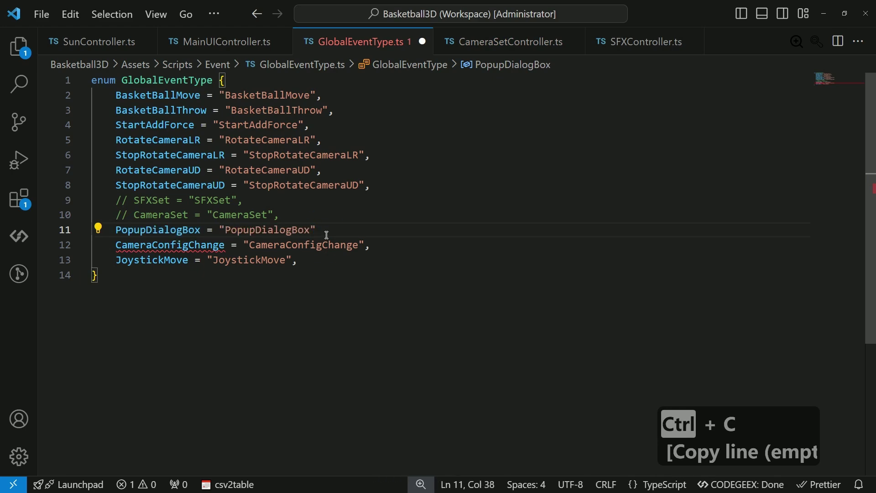
pyautogui.write(',')
pyautogui.hotkey('ctrl', 's')
# In MainUIController.ts, rename the SFXSetBtn symbol to SFXSettingsBtn.
pyautogui.click(19, 46)
pyautogui.click(131, 405)
pyautogui.click(19, 46)
pyautogui.click(392, 190)
pyautogui.scroll(3, 392, 224)
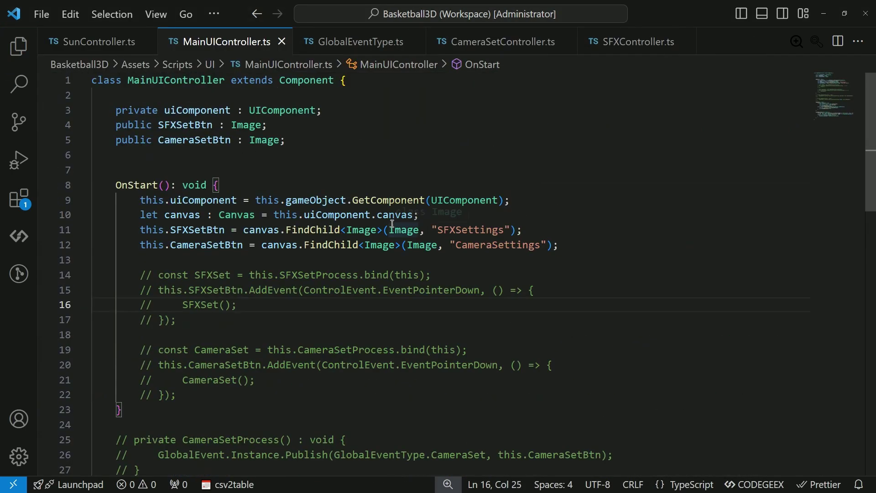
pyautogui.click(198, 122)
pyautogui.hotkey('ctrl', 'z')
pyautogui.hotkey('ctrl', 'z')
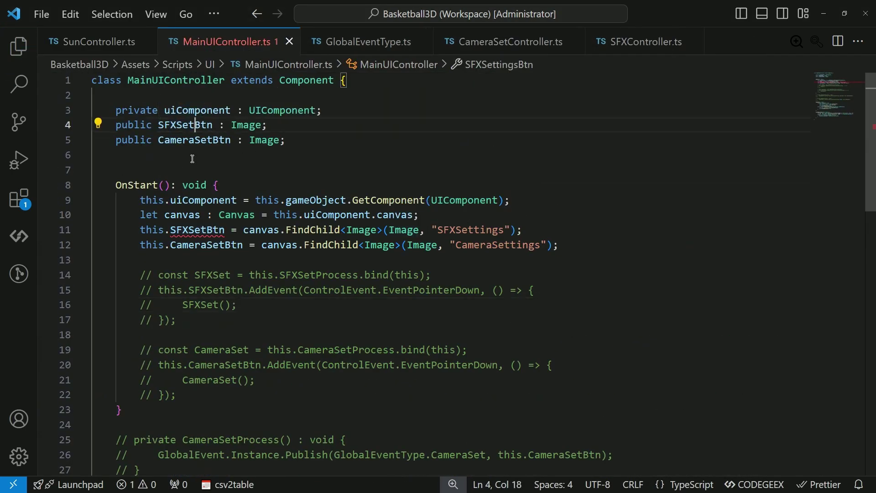
pyautogui.rightClick(182, 123)
pyautogui.click(309, 261)
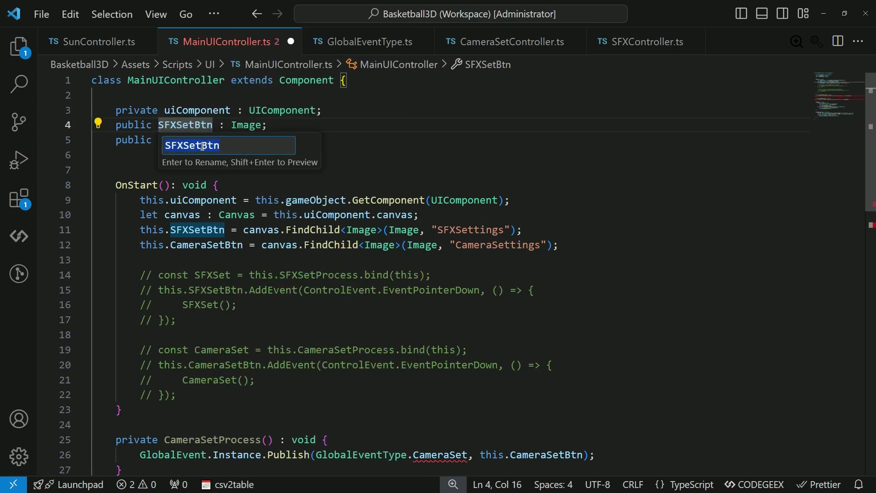
pyautogui.write('tings')
pyautogui.press('Return')
# Rename the CameraSetBtn symbol to CameraSettingsBtn and save the script.
pyautogui.rightClick(223, 140)
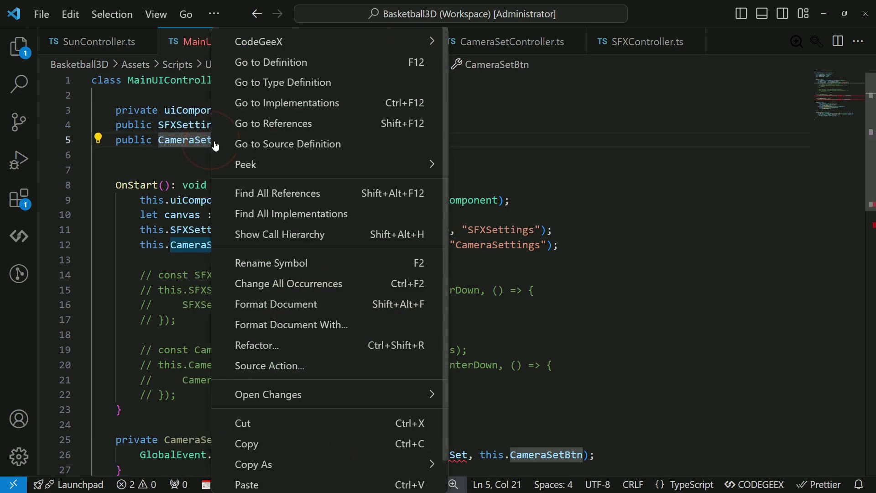
pyautogui.click(337, 261)
pyautogui.write('ting')
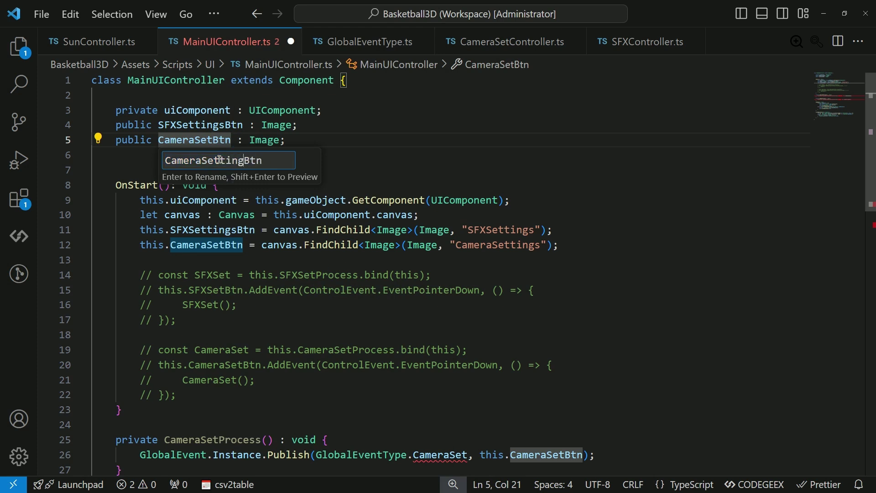
pyautogui.write('s')
pyautogui.press('Return')
pyautogui.hotkey('ctrl', 's')
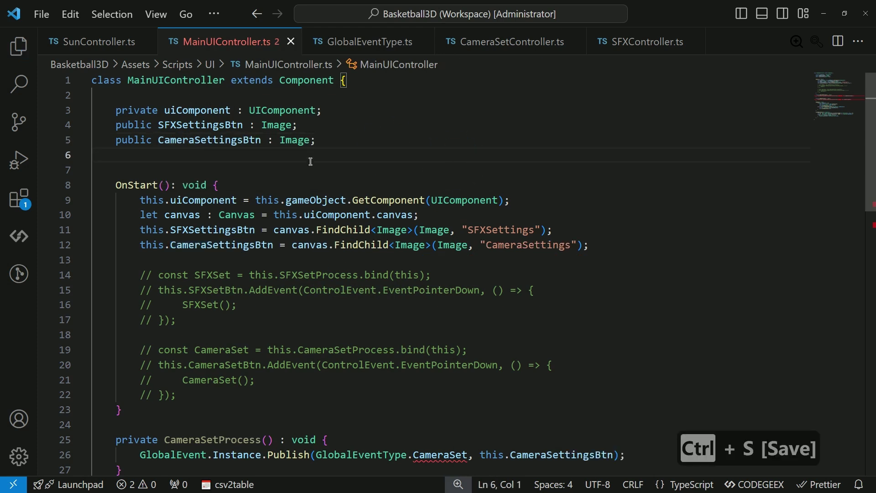
# Declare a public DayAndNightSettingsBtn : Image field, copying the DayAndNightSettings node name from Sandmod Engine, and save the script.
pyautogui.hotkey('alt', 'shift', 'Down')
pyautogui.hotkey('alt', 'Tab')
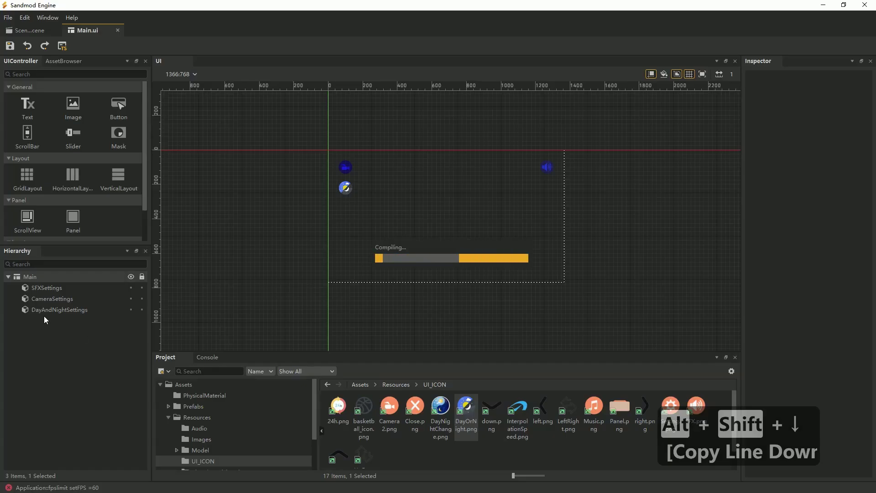
pyautogui.click(55, 311)
pyautogui.press('F2')
pyautogui.hotkey('ctrl', 'c')
pyautogui.hotkey('alt', 'Tab')
pyautogui.doubleClick(233, 159)
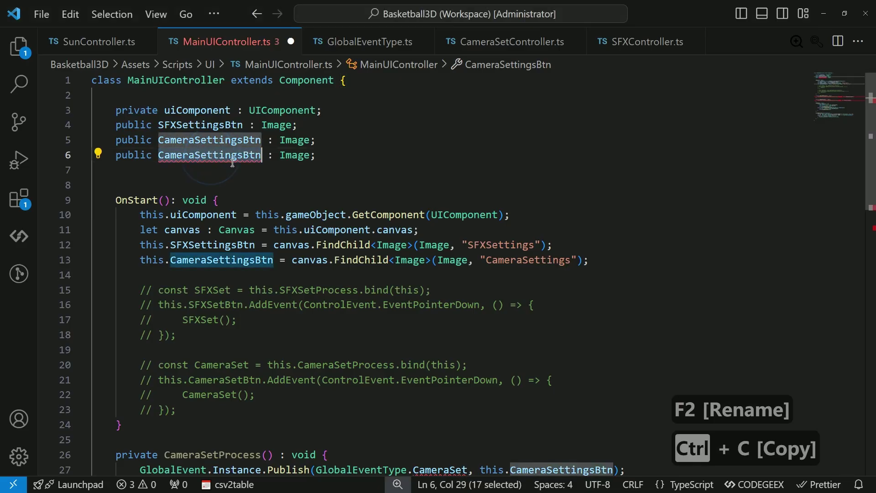
pyautogui.hotkey('ctrl', 'v')
pyautogui.write('Btn')
pyautogui.hotkey('ctrl', 's')
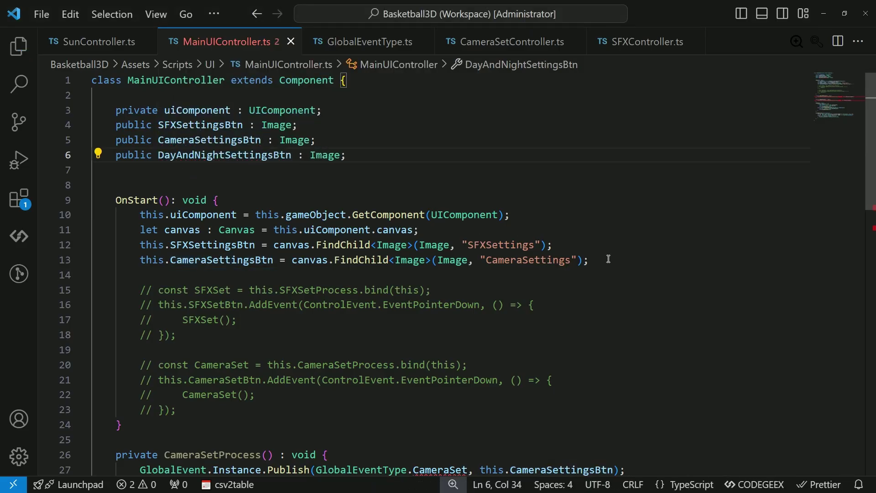
# In OnStart, assign this.DayAndNightSettingsBtn with canvas.FindChild<Image>(Image, "DayAndNightSettings") below the CameraSettingsBtn line.
pyautogui.click(610, 260)
pyautogui.hotkey('alt', 'shift', 'Down')
pyautogui.doubleClick(229, 158)
pyautogui.hotkey('ctrl', 'c')
pyautogui.doubleClick(212, 275)
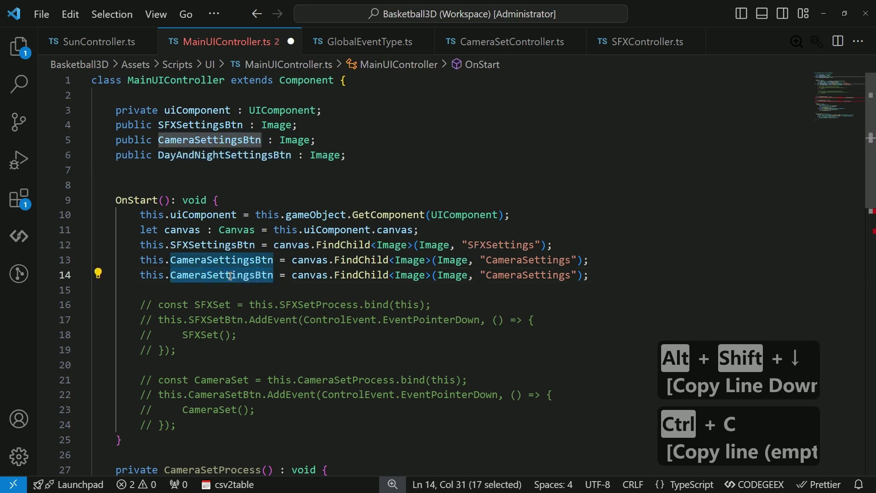
pyautogui.hotkey('ctrl', 'v')
pyautogui.doubleClick(577, 277)
pyautogui.hotkey('ctrl', 'v')
pyautogui.press('BackSpace')
pyautogui.press('BackSpace')
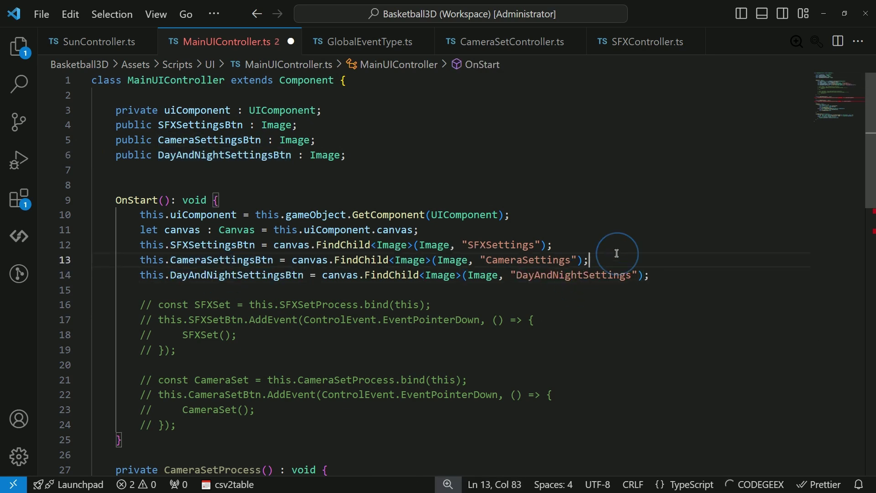
# Delete the const SFXSet and const CameraSet bind lines and uncomment both AddEvent blocks in OnStart.
pyautogui.click(262, 305)
pyautogui.hotkey('ctrl', 'shift', 'k')
pyautogui.moveTo(178, 410); pyautogui.dragTo(115, 304)
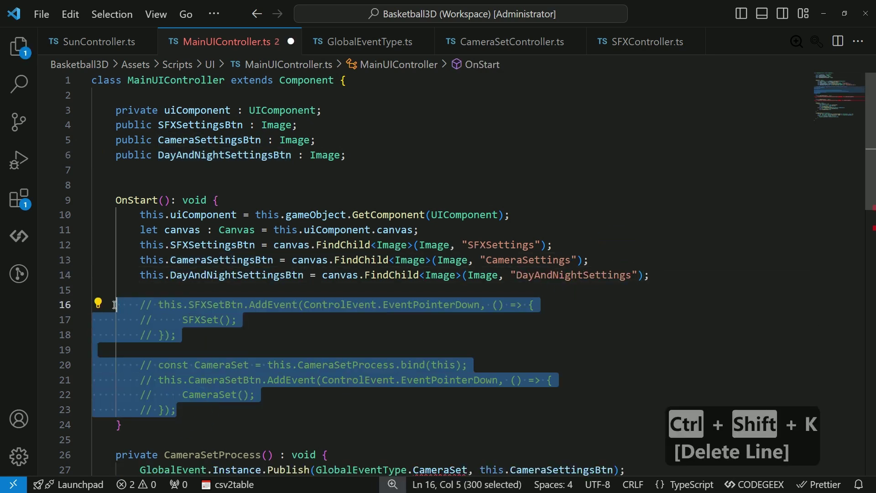
pyautogui.hotkey('ctrl', '/')
pyautogui.click(449, 365)
pyautogui.hotkey('ctrl', 'shift', 'k')
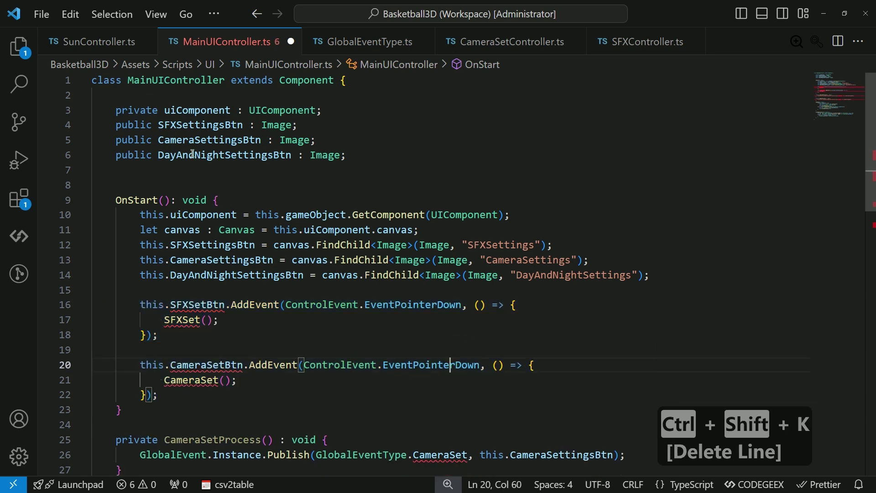
# Update the two AddEvent calls to use SFXSettingsBtn and CameraSettingsBtn.
pyautogui.doubleClick(200, 125)
pyautogui.hotkey('ctrl', 'c')
pyautogui.doubleClick(198, 305)
pyautogui.hotkey('ctrl', 'v')
pyautogui.click(194, 139)
pyautogui.hotkey('ctrl', 'c')
pyautogui.click(221, 365)
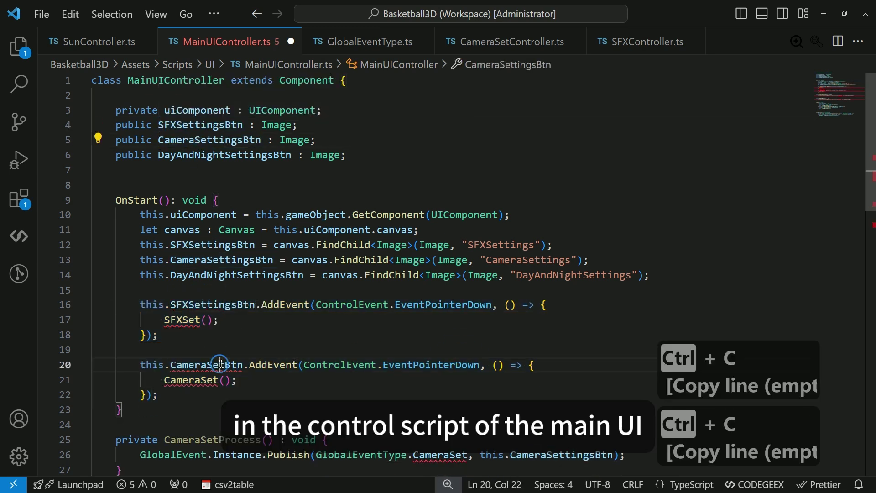
pyautogui.doubleClick(220, 365)
pyautogui.hotkey('ctrl', 'v')
# Replace SFXSet() in the SFXSettingsBtn callback with a GlobalEvent.Instance.Publish call for GlobalEventType.PopupDialogBox, and save.
pyautogui.click(349, 319)
pyautogui.moveTo(165, 323); pyautogui.dragTo(249, 327)
pyautogui.write('GlobalEvent.')
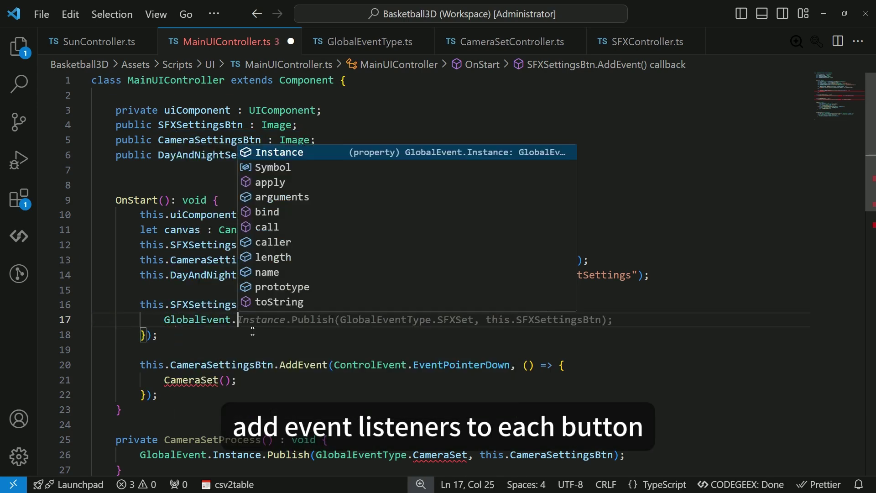
pyautogui.press('Tab')
pyautogui.press('Tab')
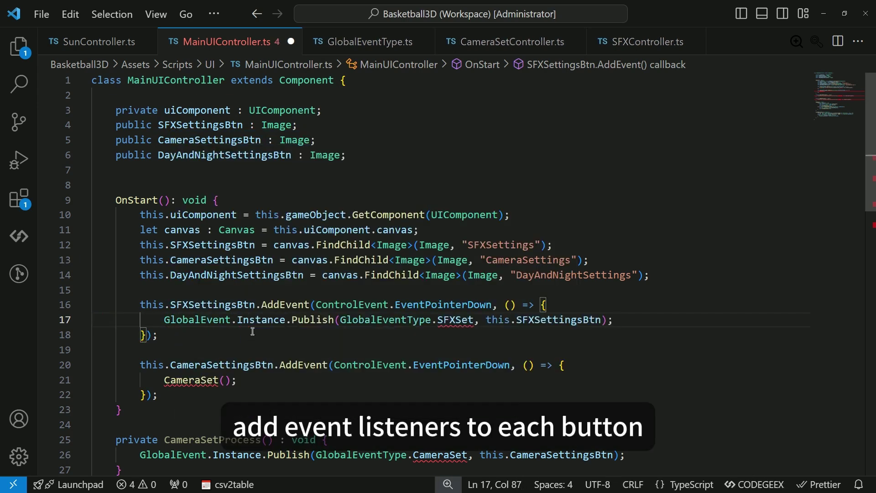
pyautogui.doubleClick(448, 322)
pyautogui.press('BackSpace')
pyautogui.write('.')
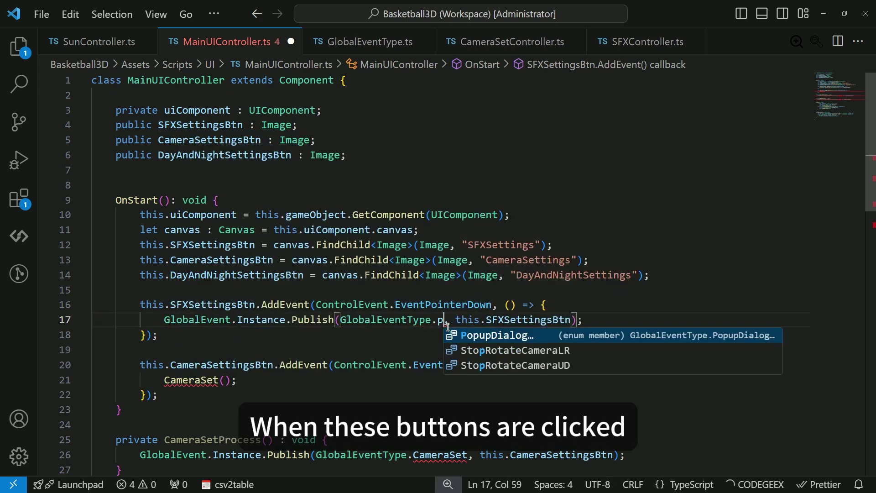
pyautogui.press('Tab')
pyautogui.hotkey('ctrl', 's')
# Pass "SFXSettings" instead of this.SFXSettingsBtn as the second argument of the PopupDialogBox Publish call.
pyautogui.doubleClick(493, 242)
pyautogui.moveTo(464, 245); pyautogui.dragTo(542, 245)
pyautogui.hotkey('ctrl', 'c')
pyautogui.moveTo(537, 322); pyautogui.dragTo(643, 322)
pyautogui.hotkey('ctrl', 'v')
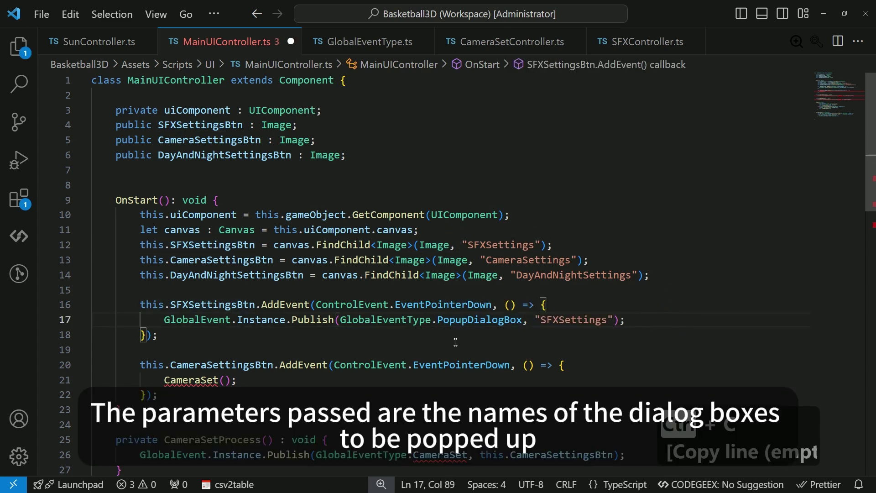
# Replace CameraSet() in the CameraSettingsBtn callback with the PopupDialogBox Publish call passing "CameraSettings", and save.
pyautogui.moveTo(164, 321); pyautogui.dragTo(626, 320)
pyautogui.hotkey('ctrl', 'c')
pyautogui.moveTo(164, 380); pyautogui.dragTo(378, 378)
pyautogui.hotkey('ctrl', 'v')
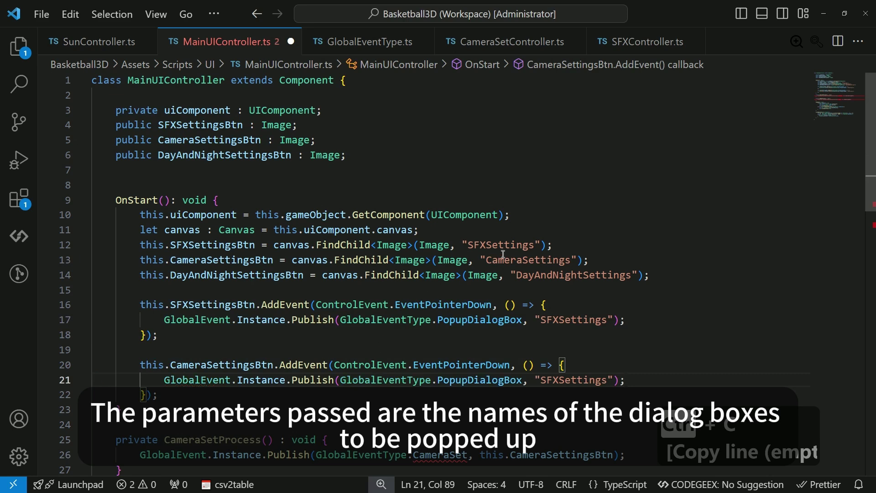
pyautogui.doubleClick(503, 259)
pyautogui.hotkey('ctrl', 'c')
pyautogui.doubleClick(579, 380)
pyautogui.hotkey('ctrl', 'v')
pyautogui.click(659, 382)
pyautogui.hotkey('ctrl', 's')
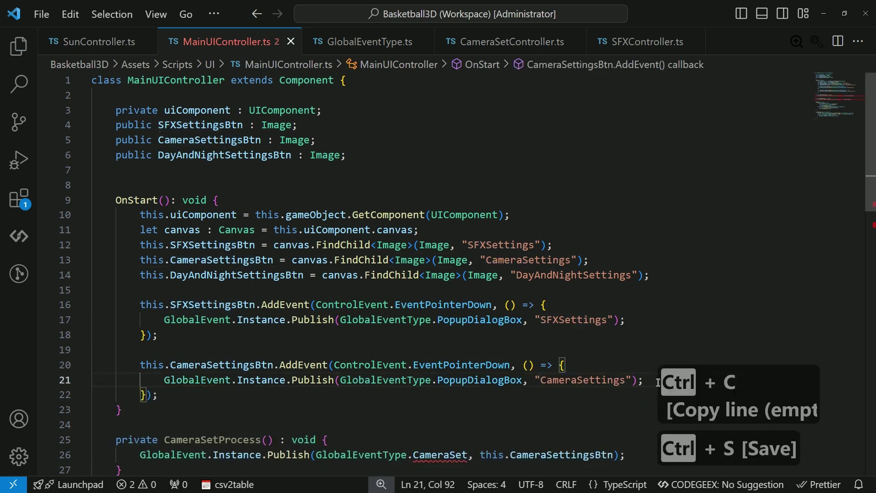
# Duplicate the CameraSettingsBtn AddEvent block directly below itself in OnStart, separated by a blank line.
pyautogui.moveTo(140, 365); pyautogui.dragTo(158, 395)
pyautogui.hotkey('alt', 'shift', 'Down')
pyautogui.click(157, 395)
pyautogui.press('Return')
pyautogui.scroll(-2, 388, 186)
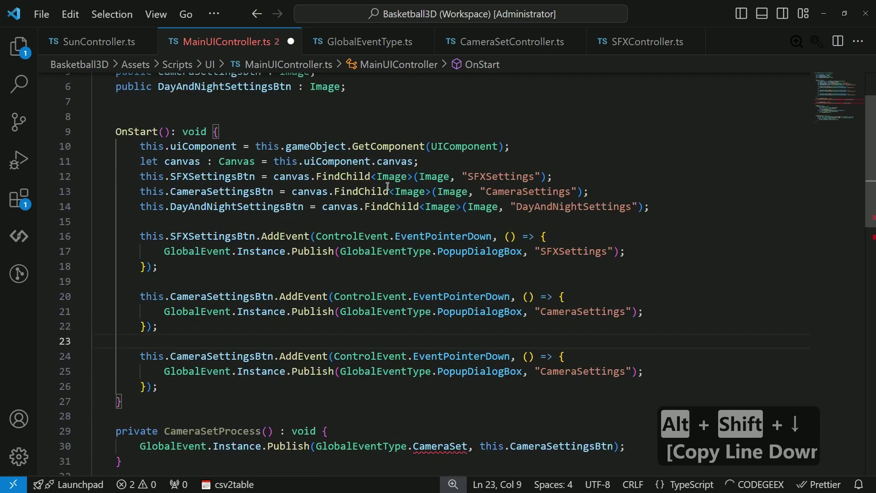
# Change the duplicated AddEvent block to use DayAndNightSettingsBtn and publish "DayAndNightSettings", and save.
pyautogui.scroll(2, 388, 186)
pyautogui.doubleClick(224, 156)
pyautogui.hotkey('ctrl', 'c')
pyautogui.doubleClick(219, 424)
pyautogui.hotkey('ctrl', 'v')
pyautogui.doubleClick(578, 276)
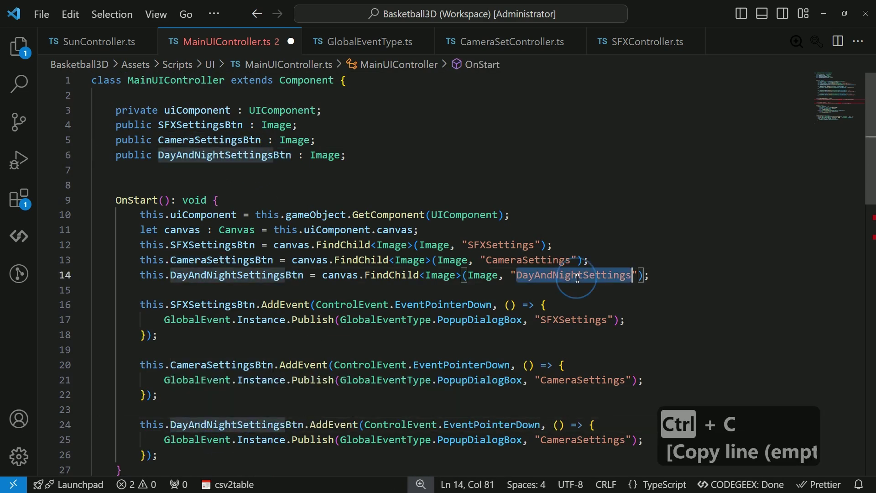
pyautogui.scroll(-3, 578, 279)
pyautogui.doubleClick(588, 325)
pyautogui.hotkey('ctrl', 'v')
pyautogui.hotkey('ctrl', 's')
# Comment out the CameraSetProcess and SFXSetProcess methods and save MainUIController.ts.
pyautogui.scroll(-2, 204, 358)
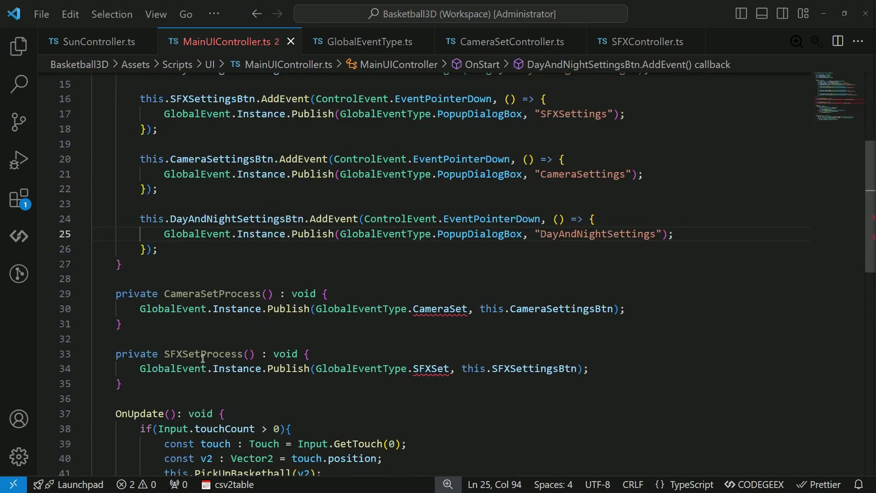
pyautogui.click(137, 385)
pyautogui.keyDown('shift'); pyautogui.click(95, 293); pyautogui.keyUp('shift')
pyautogui.hotkey('ctrl', '/')
pyautogui.hotkey('ctrl', 's')
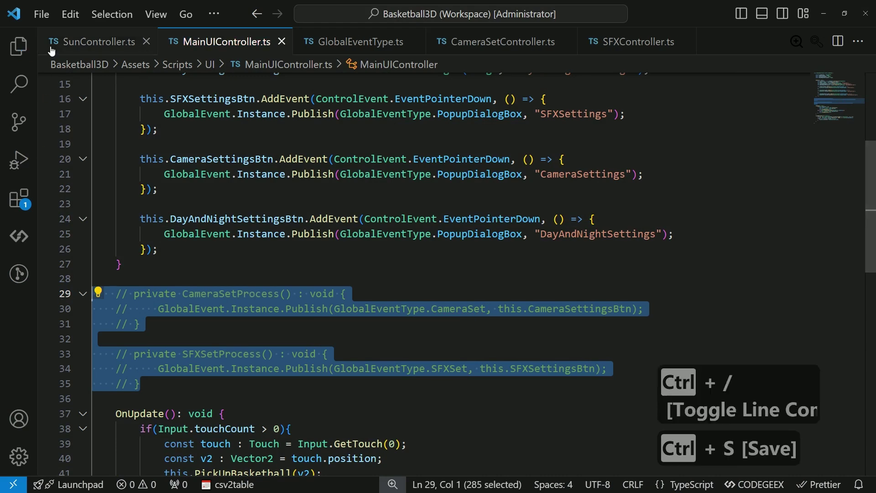
# Declare private dialogBoxName : string; below the targetColor field in SFXController.ts.
pyautogui.click(635, 43)
pyautogui.scroll(10, 307, 209)
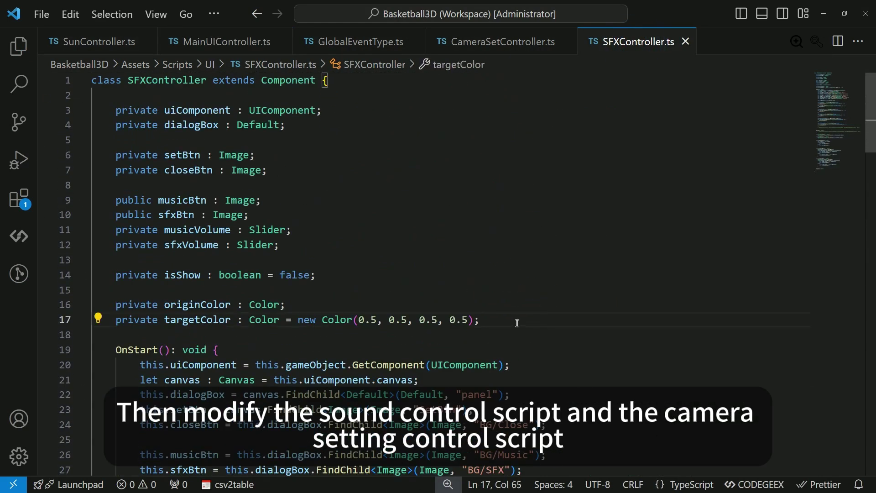
pyautogui.press('Return')
pyautogui.press('Return')
pyautogui.write('private dialo')
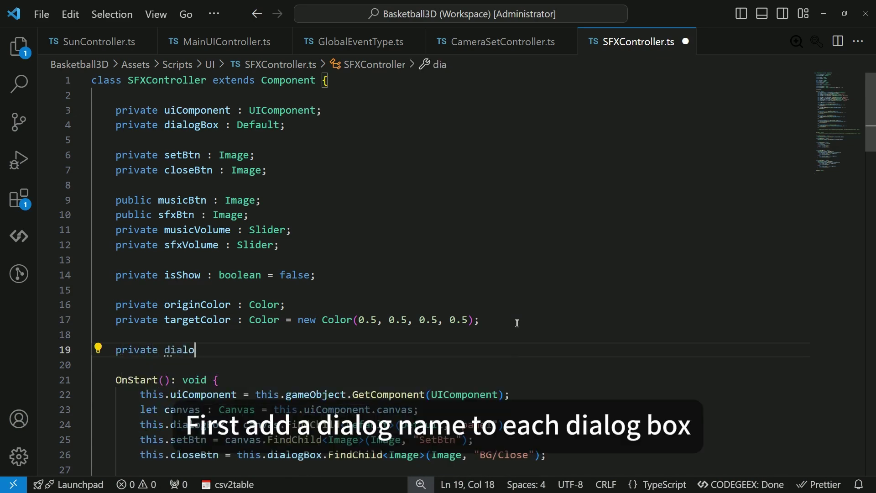
pyautogui.write('gBoxName : string;')
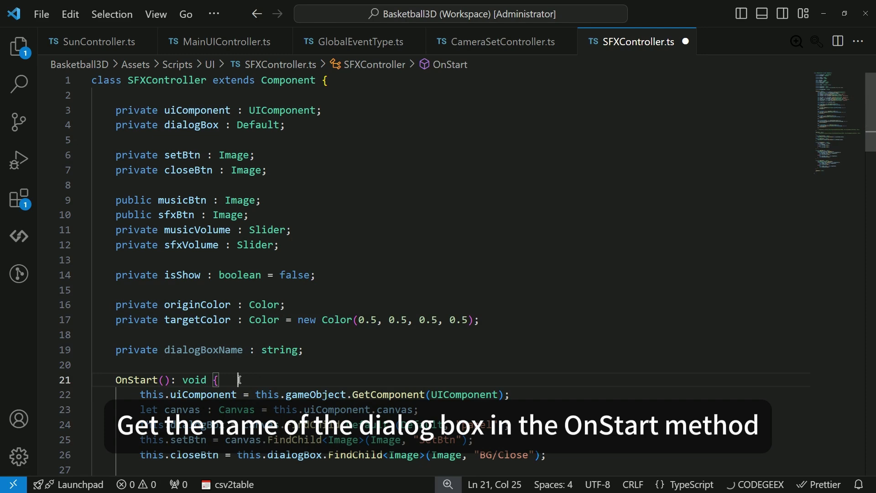
# Assign this.gameObject.name to this.dialogBoxName at the start of OnStart in SFXController.ts, and save.
pyautogui.press('Return')
pyautogui.write('this.dialogBoxName')
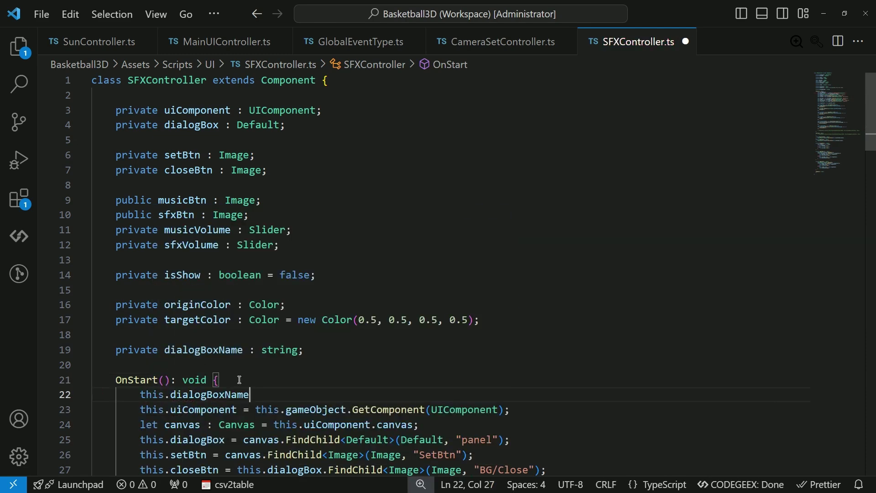
pyautogui.write(' = this.g')
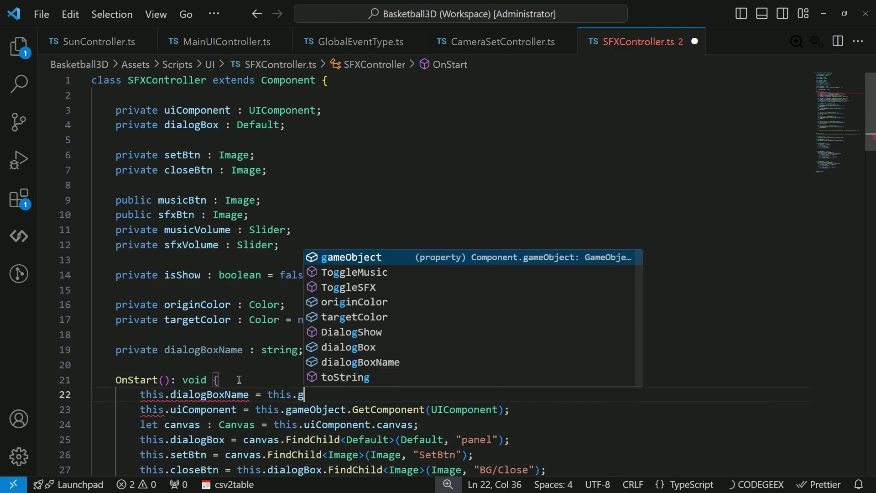
pyautogui.write('am\\')
pyautogui.press('Return')
pyautogui.press('BackSpace')
pyautogui.press('BackSpace')
pyautogui.press('BackSpace')
pyautogui.write('e')
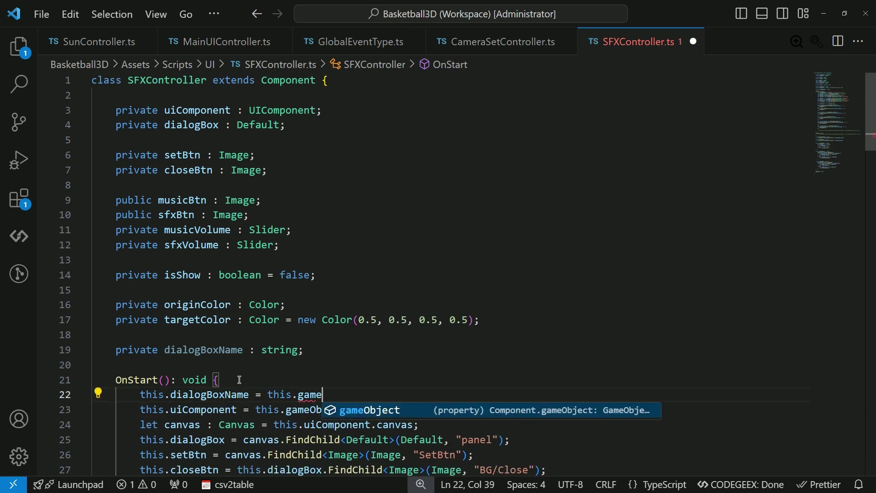
pyautogui.write('Object.name;')
pyautogui.hotkey('ctrl', 's')
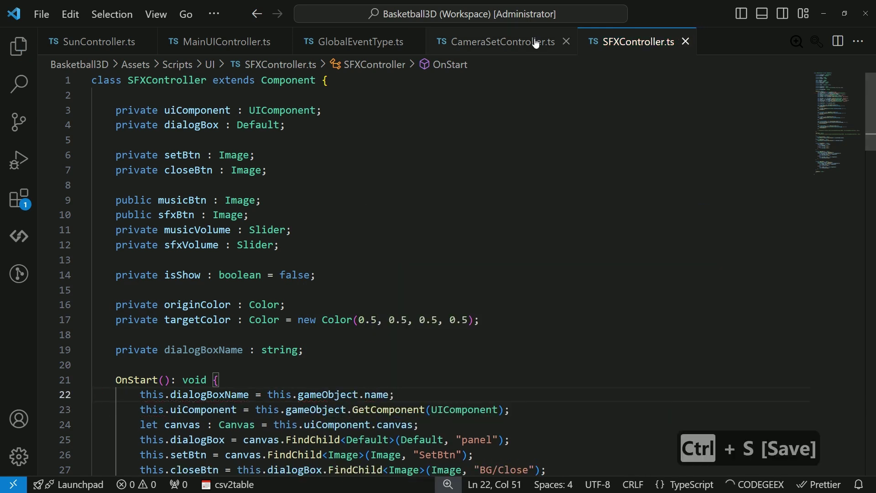
# Copy the dialogBoxName declaration from SFXController.ts into CameraSetController.ts below the cameraConfig field.
pyautogui.moveTo(304, 350); pyautogui.dragTo(116, 353)
pyautogui.hotkey('ctrl', 'c')
pyautogui.click(496, 41)
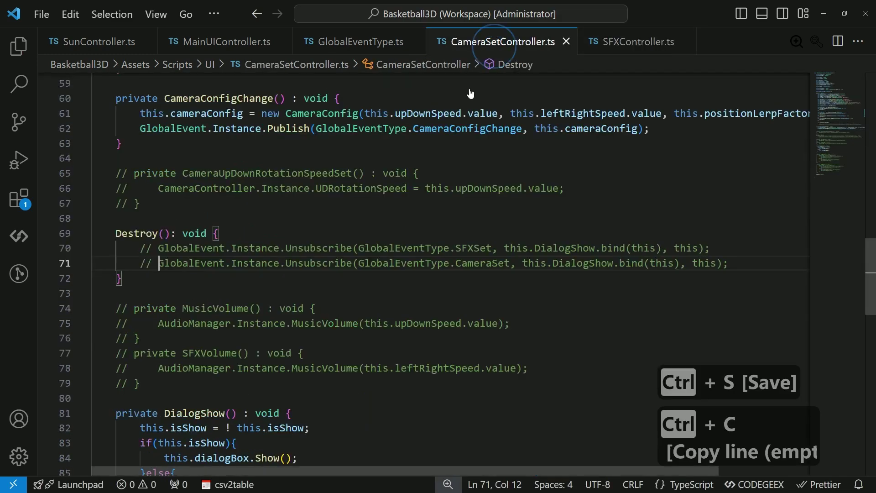
pyautogui.scroll(15, 275, 252)
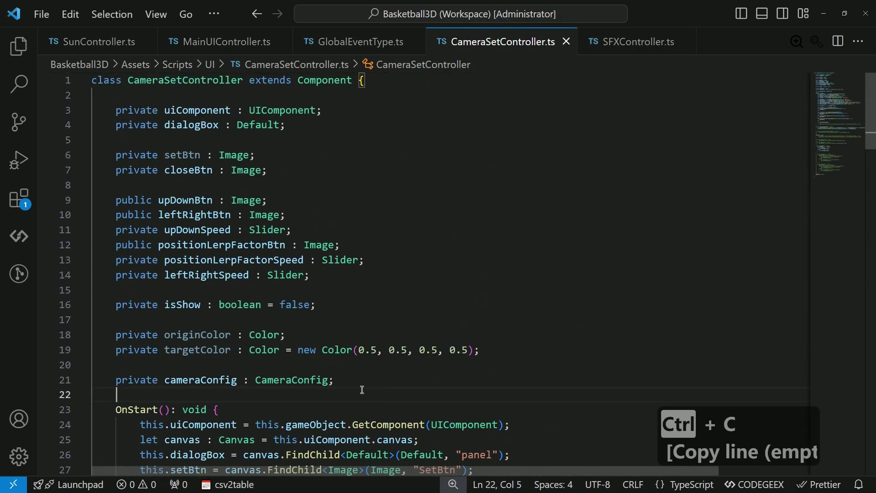
pyautogui.press('Return')
pyautogui.hotkey('ctrl', 'v')
# Add this.dialogBoxName = this.gameObject.name; as the first line of OnStart in CameraSetController.ts, and save.
pyautogui.press('Return')
pyautogui.scroll(-1, 273, 389)
pyautogui.click(276, 390)
pyautogui.press('Return')
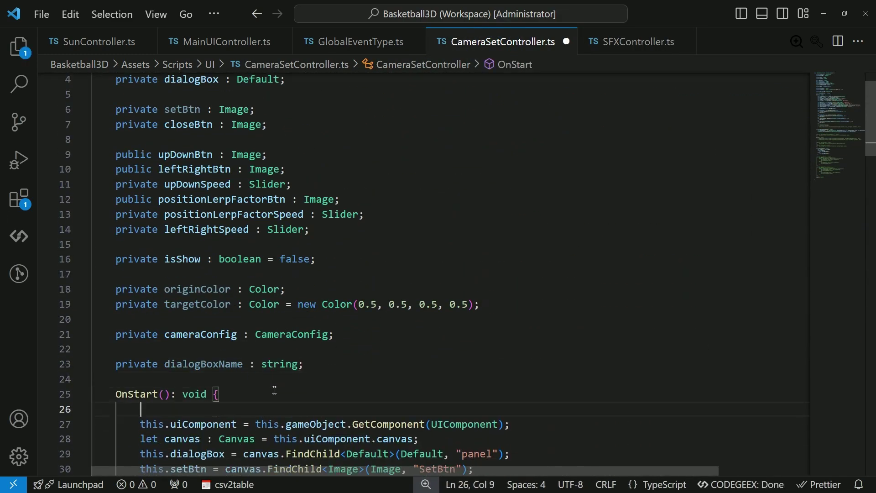
pyautogui.write('this.dialogBoxName = this')
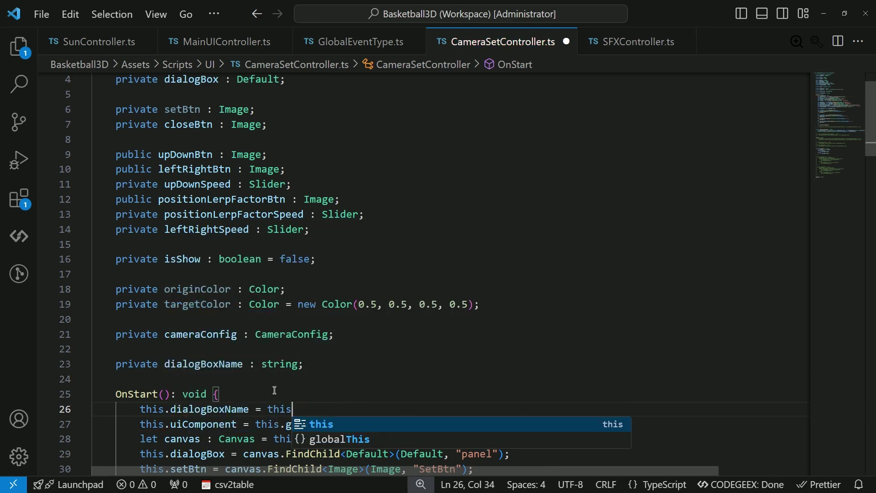
pyautogui.write('.gameObject.name;')
pyautogui.hotkey('ctrl', 's')
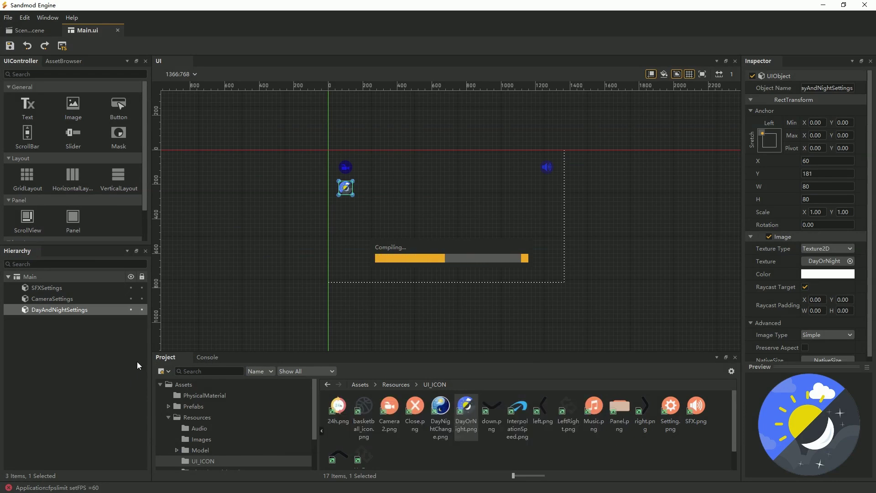
# In Sandmod Engine, copy the SFXSettings button's name from Main.ui onto the sound dialog's scene node, and save.
pyautogui.click(49, 289)
pyautogui.press('F2')
pyautogui.hotkey('ctrl', 'c')
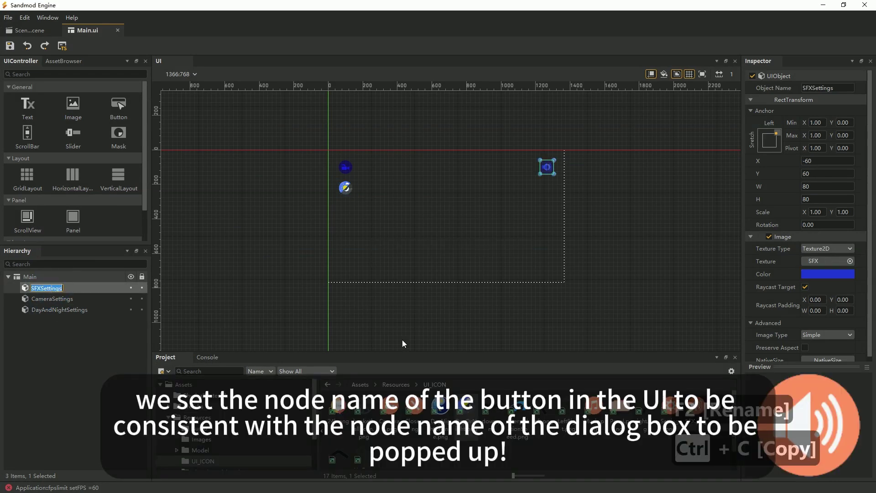
pyautogui.click(15, 31)
pyautogui.click(47, 197)
pyautogui.press('F2')
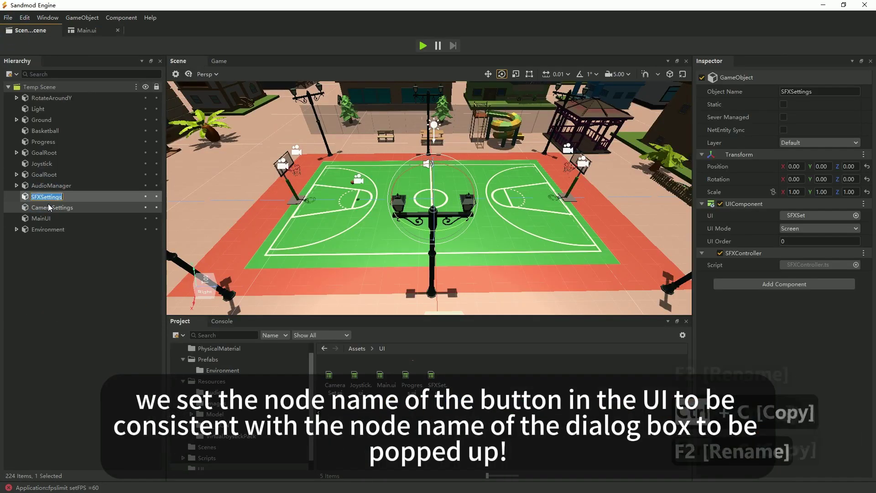
pyautogui.hotkey('ctrl', 'v')
pyautogui.hotkey('ctrl', 's')
# Copy the CameraSettings button's name from Main.ui onto the camera dialog's scene node, and save the scene.
pyautogui.click(72, 31)
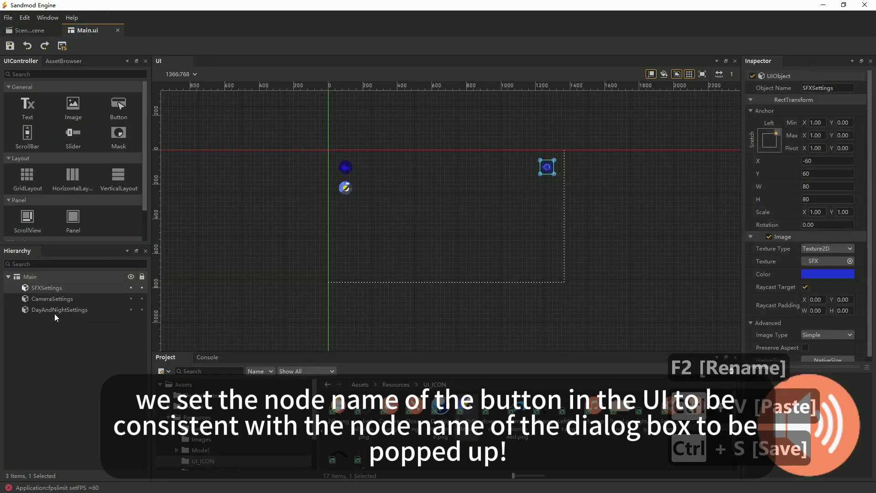
pyautogui.click(61, 299)
pyautogui.press('F2')
pyautogui.hotkey('ctrl', 'c')
pyautogui.click(28, 30)
pyautogui.press('F2')
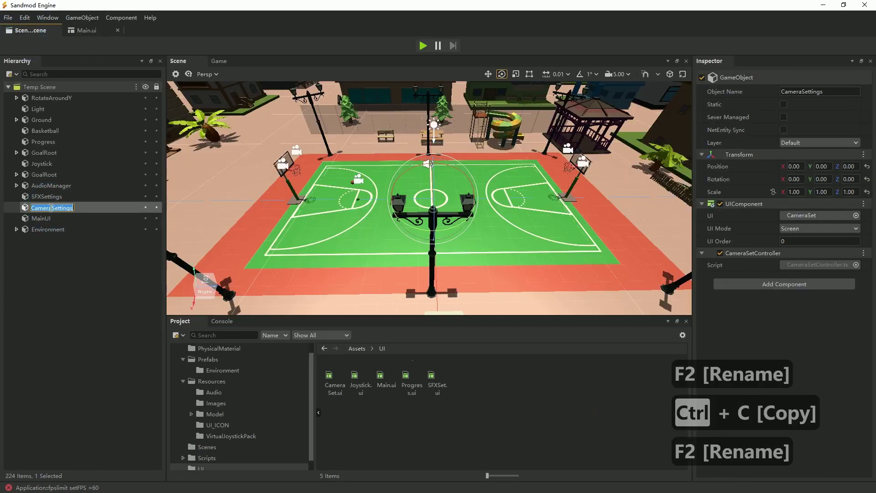
pyautogui.hotkey('ctrl', 'v')
pyautogui.click(106, 284)
pyautogui.hotkey('ctrl', 's')
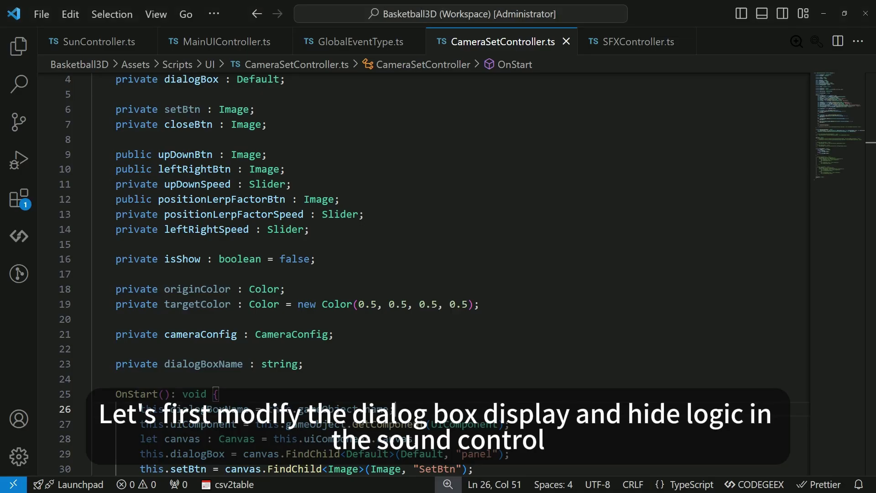
# Switch to Visual Studio Code, comment out the DialogShow method in SFXController.ts, and save.
pyautogui.click(628, 44)
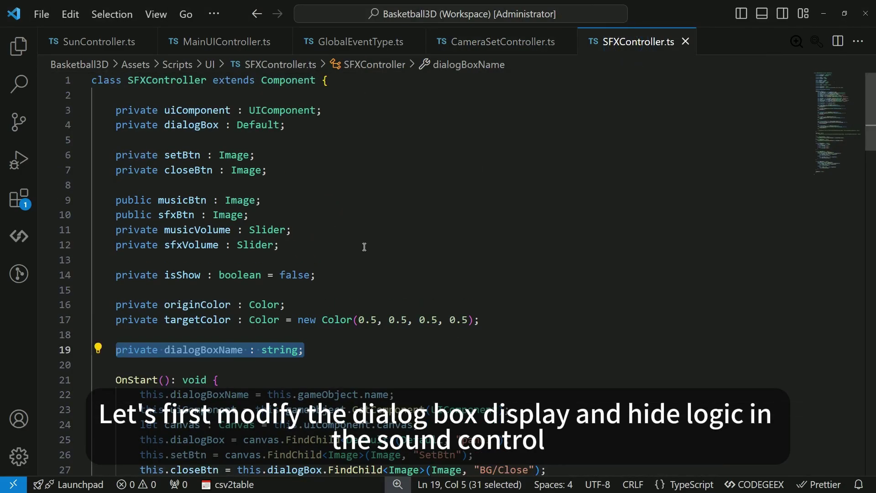
pyautogui.scroll(-10, 364, 247)
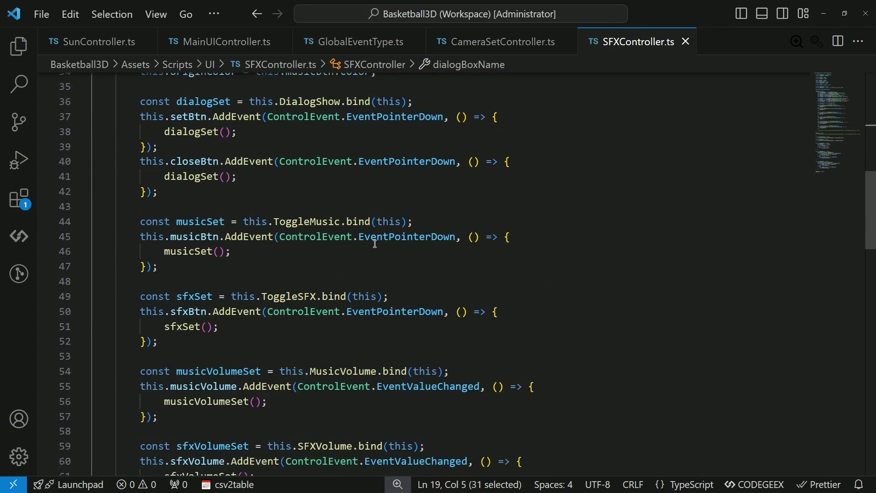
pyautogui.scroll(-6, 375, 243)
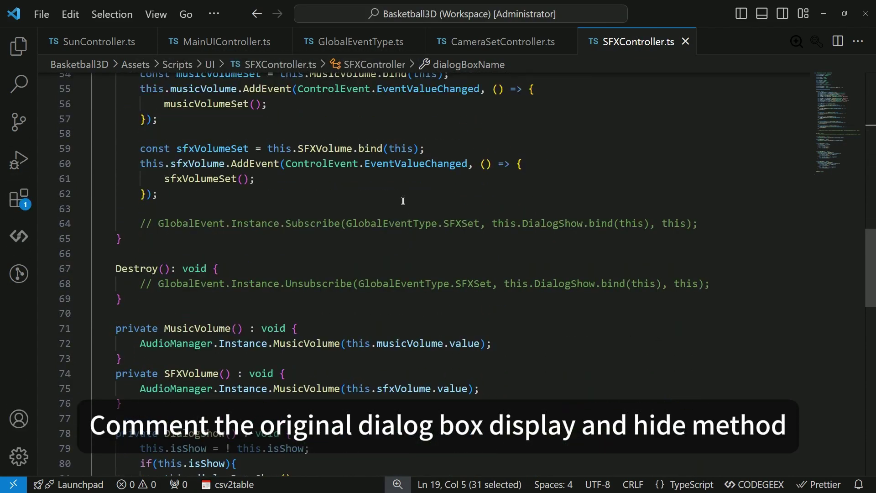
pyautogui.click(403, 201)
pyautogui.scroll(-4, 403, 200)
pyautogui.moveTo(116, 274); pyautogui.dragTo(184, 380)
pyautogui.hotkey('ctrl', '/')
pyautogui.hotkey('ctrl', 's')
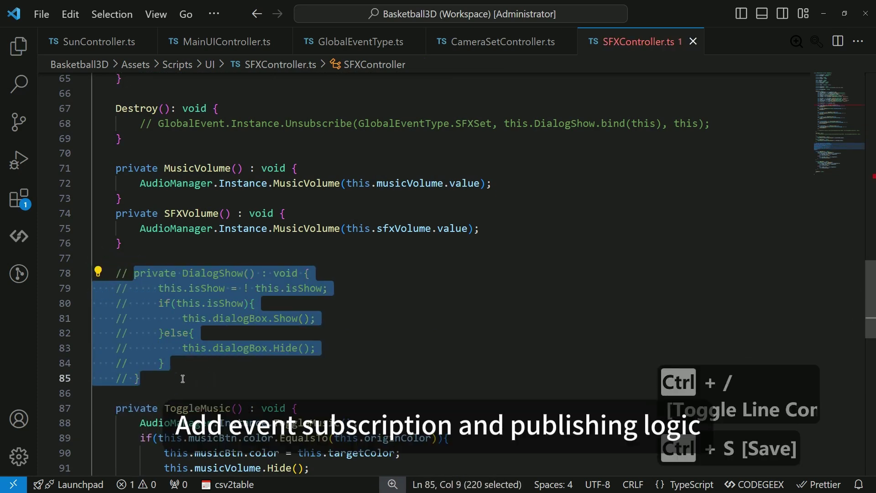
# Uncomment the Subscribe call in OnStart and change its arguments to GlobalEventType.PopupDialogBox and this.ToggleDialog.bind(this).
pyautogui.scroll(6, 528, 333)
pyautogui.click(141, 335)
pyautogui.hotkey('ctrl', '/')
pyautogui.doubleClick(443, 336)
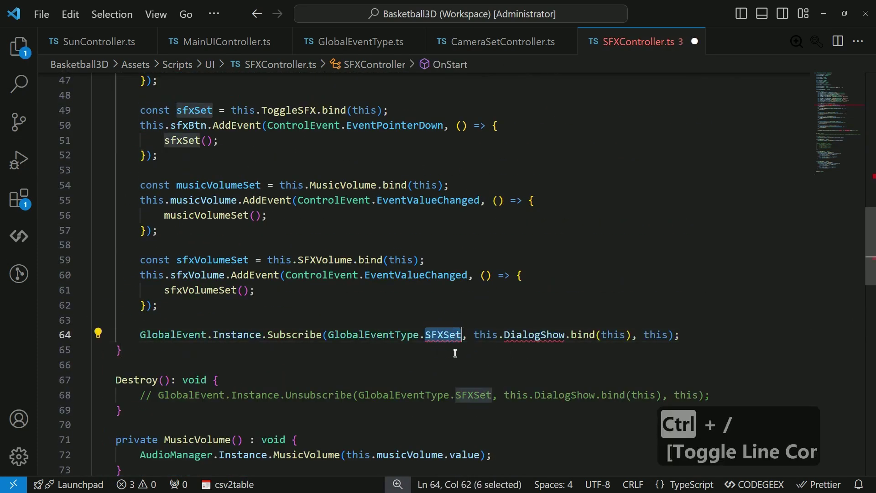
pyautogui.write('PopupDialogBox')
pyautogui.doubleClick(577, 336)
pyautogui.write('Togg')
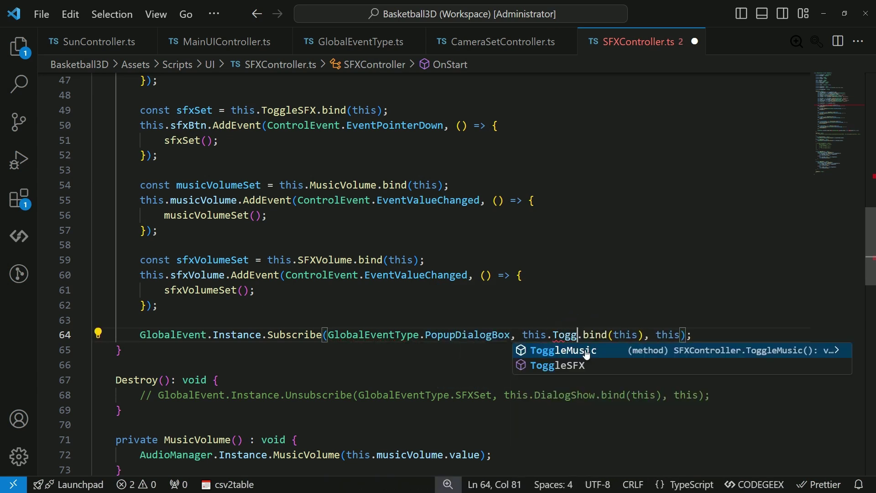
pyautogui.write('leDialog')
# Add an empty private ToggleDialog() : void method below OnStart and save.
pyautogui.hotkey('ctrl', 'c')
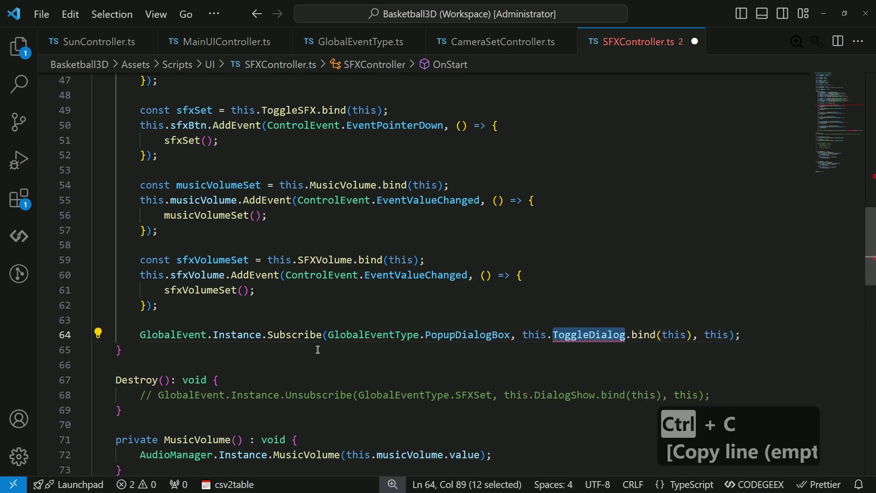
pyautogui.click(252, 358)
pyautogui.press('Return')
pyautogui.press('Return')
pyautogui.write('private ToggleDialog() : void {')
pyautogui.press('Return')
pyautogui.hotkey('ctrl', 's')
# Uncomment the Unsubscribe call in Destroy, change it to use PopupDialogBox and ToggleDialog, and save.
pyautogui.scroll(-1, 252, 358)
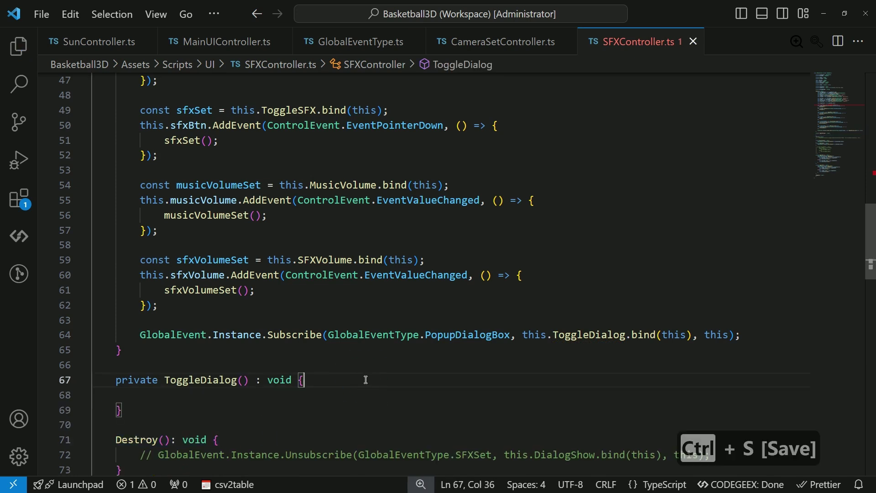
pyautogui.click(141, 410)
pyautogui.hotkey('ctrl', '/')
pyautogui.press('Tab')
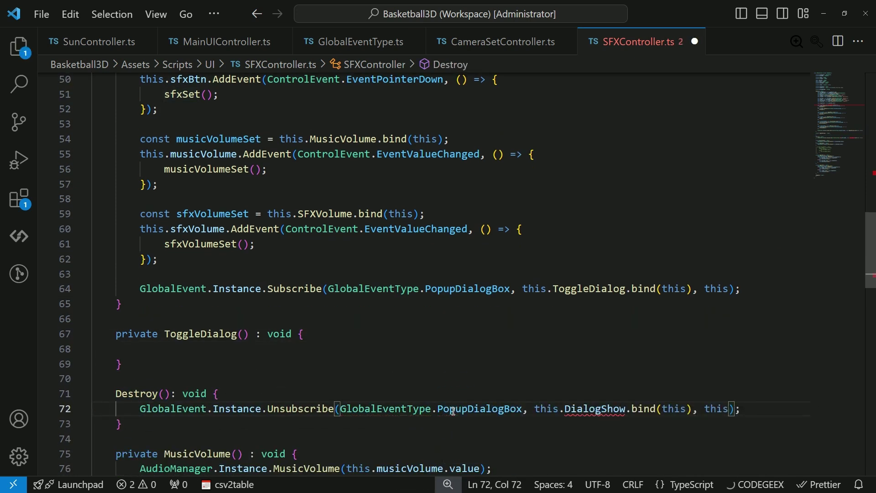
pyautogui.doubleClick(588, 289)
pyautogui.hotkey('ctrl', 'c')
pyautogui.doubleClick(602, 408)
pyautogui.hotkey('ctrl', 'v')
pyautogui.click(623, 374)
pyautogui.hotkey('ctrl', 's')
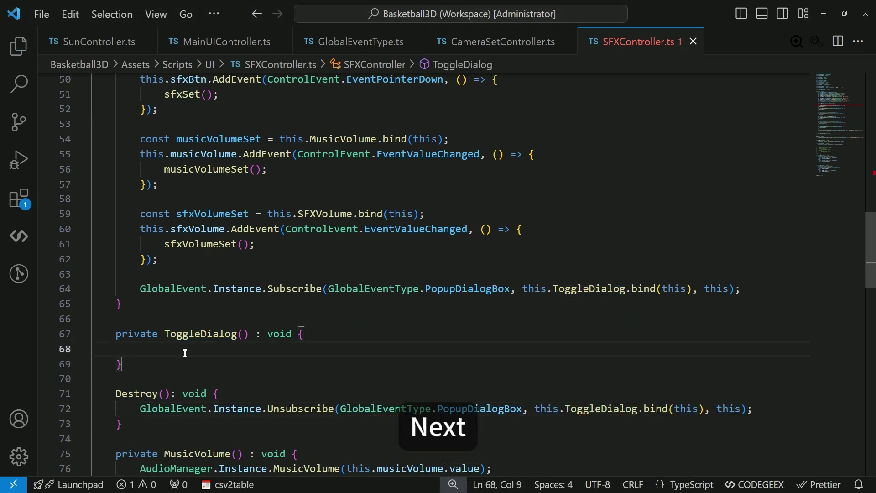
# Add a dialogName : string parameter to the ToggleDialog method.
pyautogui.write('dialogName : ')
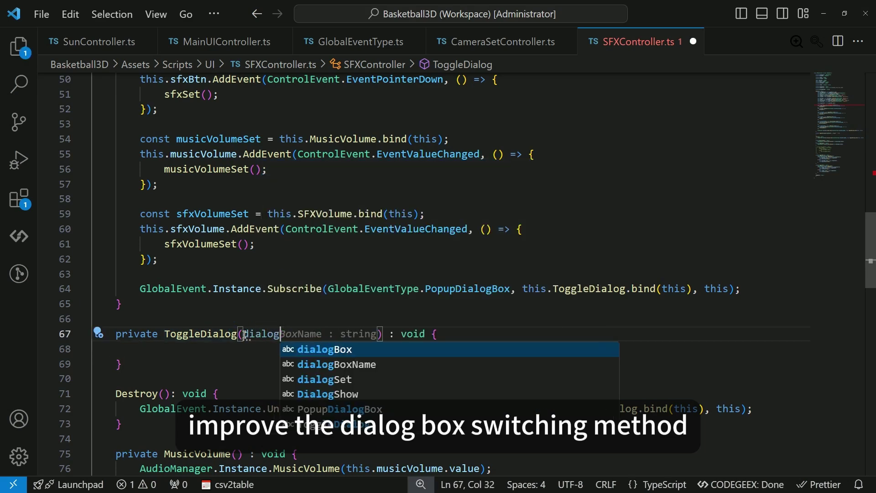
pyautogui.write('string')
pyautogui.click(197, 349)
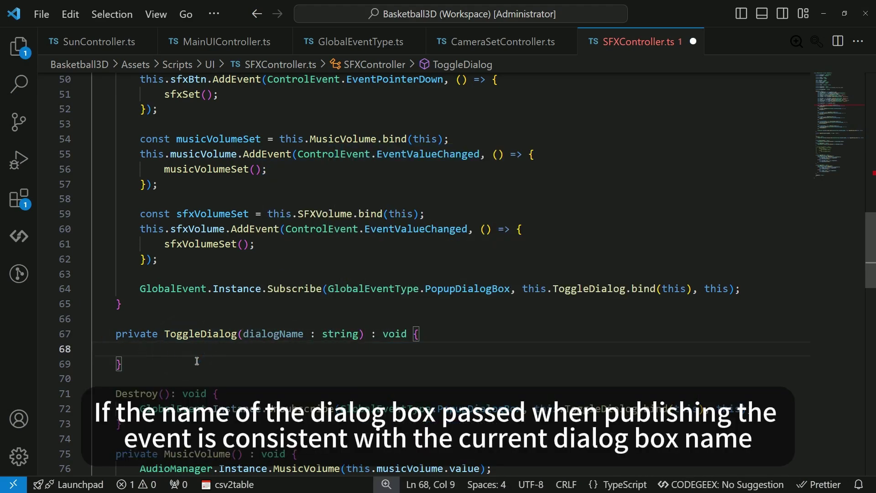
# Add an if/else statement to ToggleDialog that tests this.dialogBoxName == dialogName, without blank lines in the if branch.
pyautogui.write('if(){')
pyautogui.press('Return')
pyautogui.write('this.dialogBoxName')
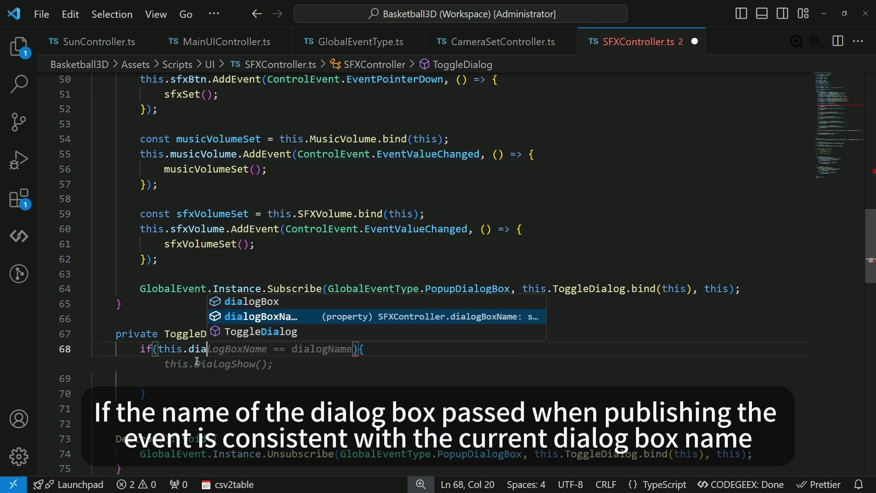
pyautogui.press('Tab')
pyautogui.press('Tab')
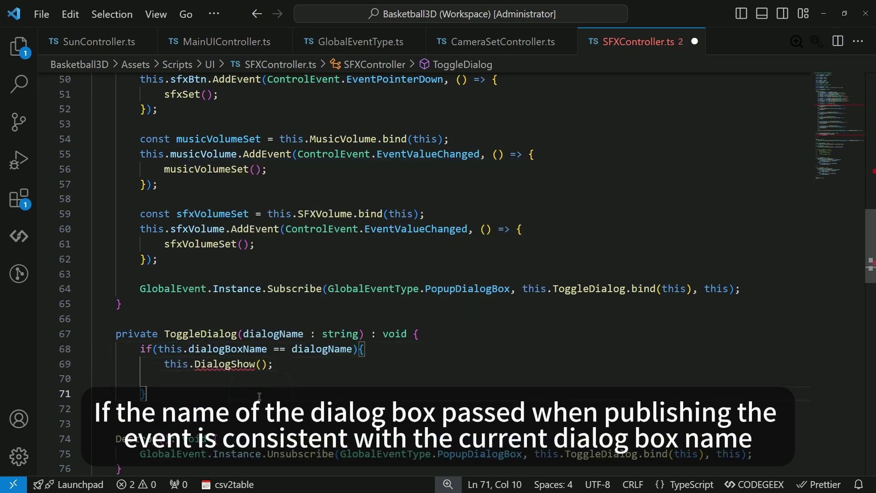
pyautogui.write('{')
pyautogui.press('Return')
pyautogui.click(320, 379)
pyautogui.press('BackSpace')
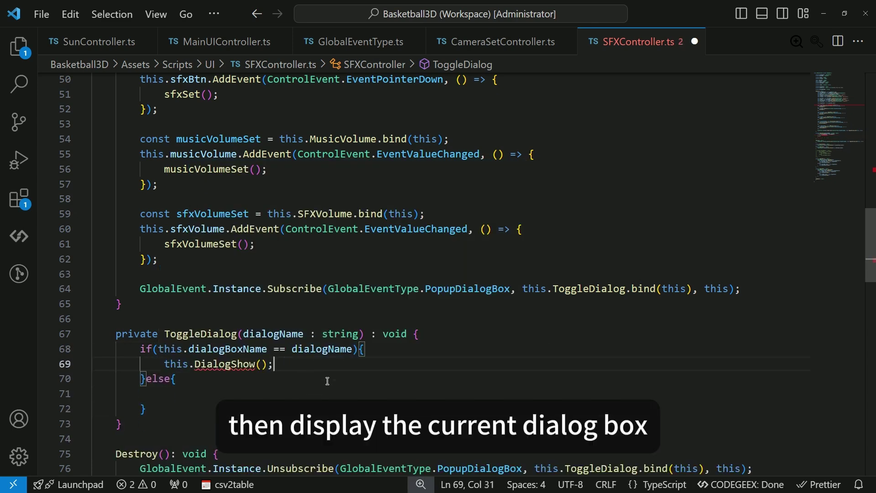
# Call this.dialogBox.Show() in the if branch and this.dialogBox.Hide() in the else branch of ToggleDialog.
pyautogui.moveTo(190, 364); pyautogui.dragTo(274, 363)
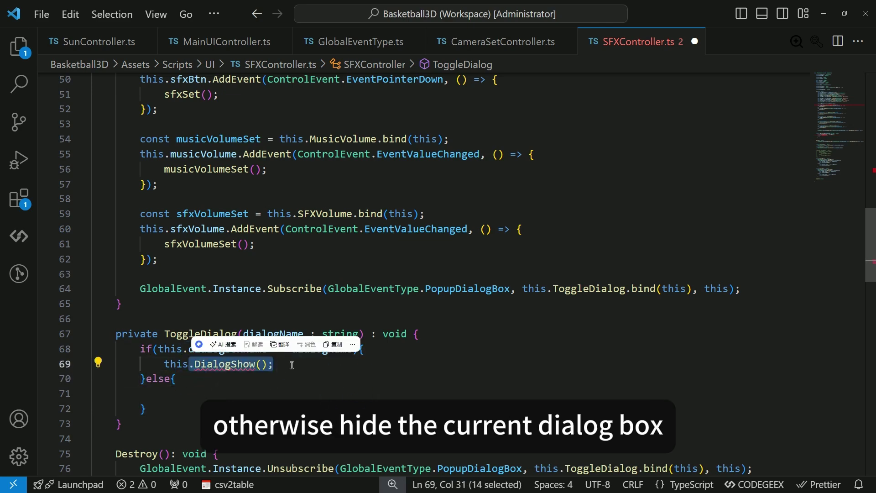
pyautogui.write('.dia')
pyautogui.press('Tab')
pyautogui.write('.sho')
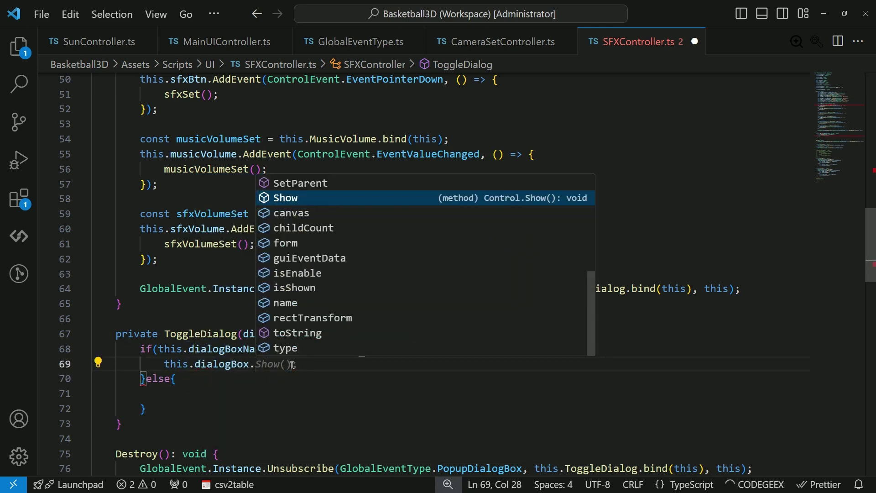
pyautogui.press('Tab')
pyautogui.write('();')
pyautogui.click(209, 393)
pyautogui.press('Tab')
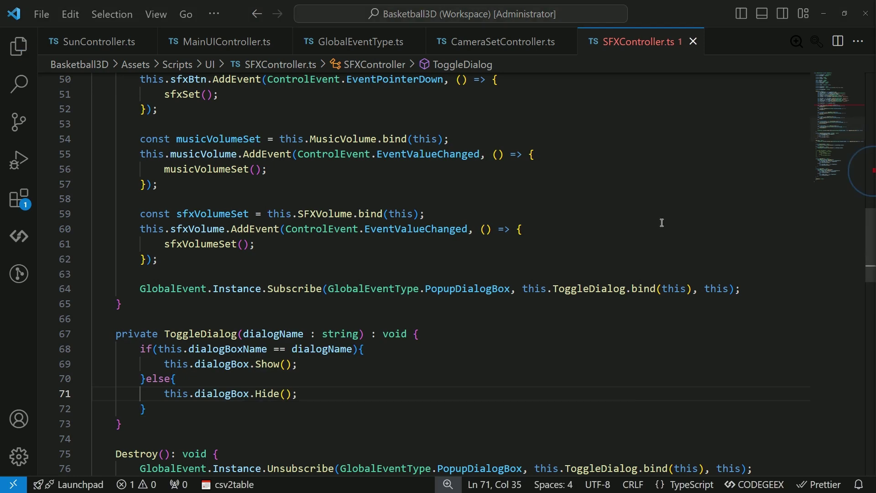
# Comment out the dialogSet constant and the setBtn.AddEvent block in OnStart.
pyautogui.scroll(10, 434, 231)
pyautogui.scroll(-1, 271, 330)
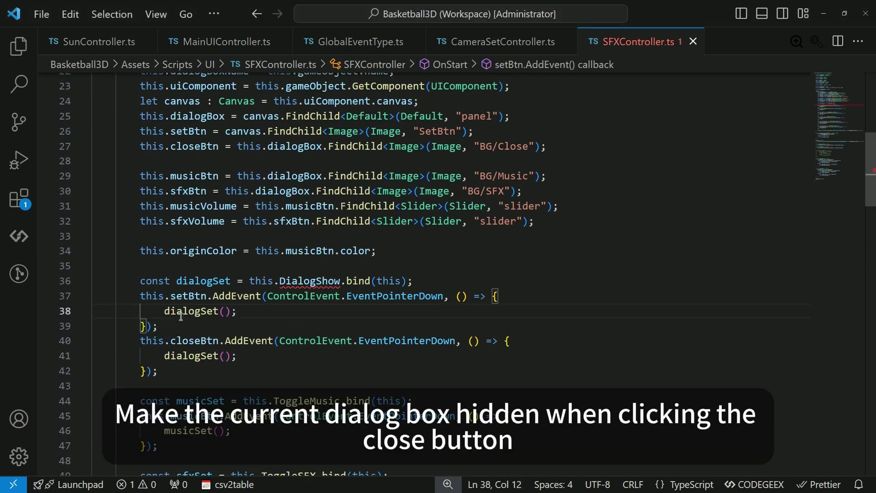
pyautogui.scroll(-1, 241, 321)
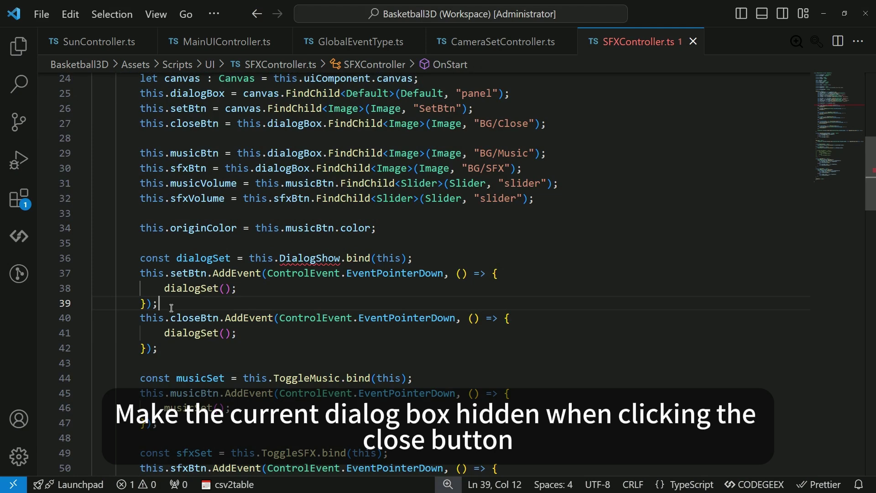
pyautogui.moveTo(172, 308); pyautogui.dragTo(122, 259)
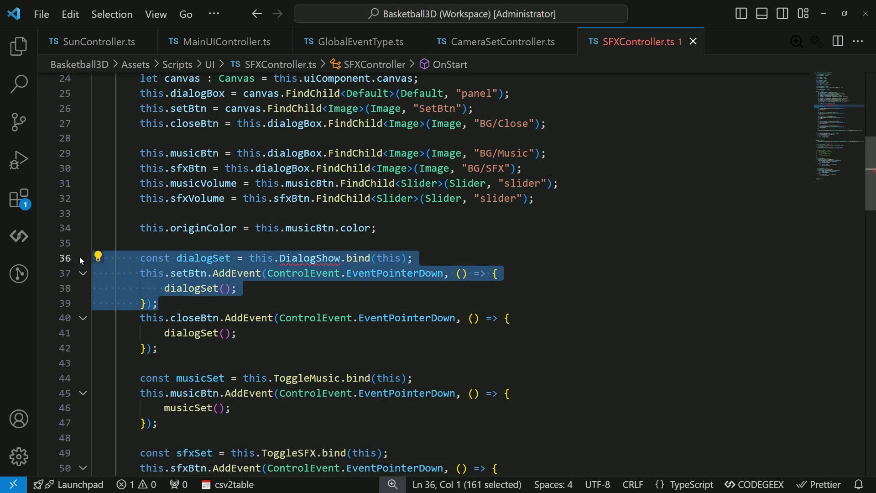
pyautogui.hotkey('ctrl', '/')
# Replace the dialogSet() call in the closeBtn handler with this.ToggleDialog("") and save SFXController.ts.
pyautogui.click(165, 334)
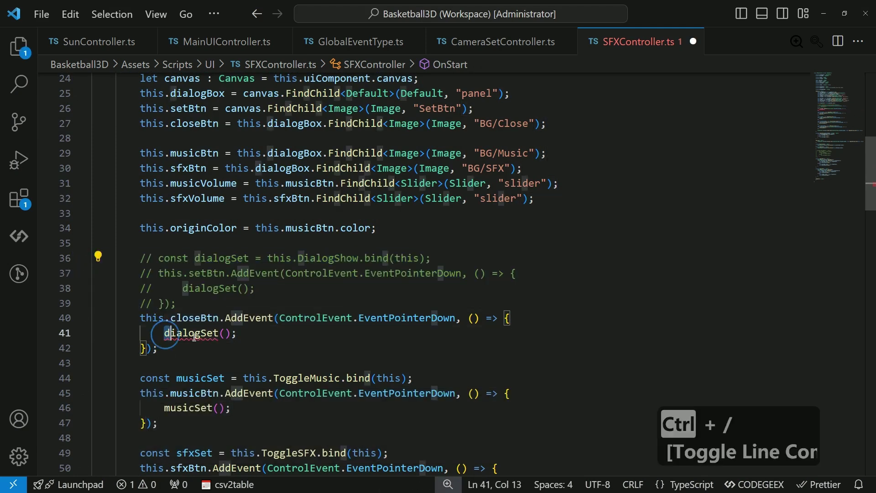
pyautogui.hotkey('shift', 'End')
pyautogui.write('this.')
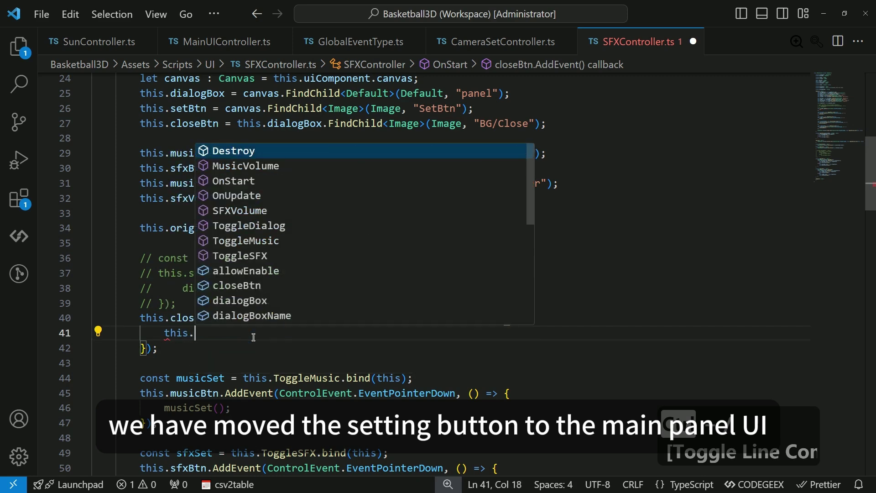
pyautogui.write('to')
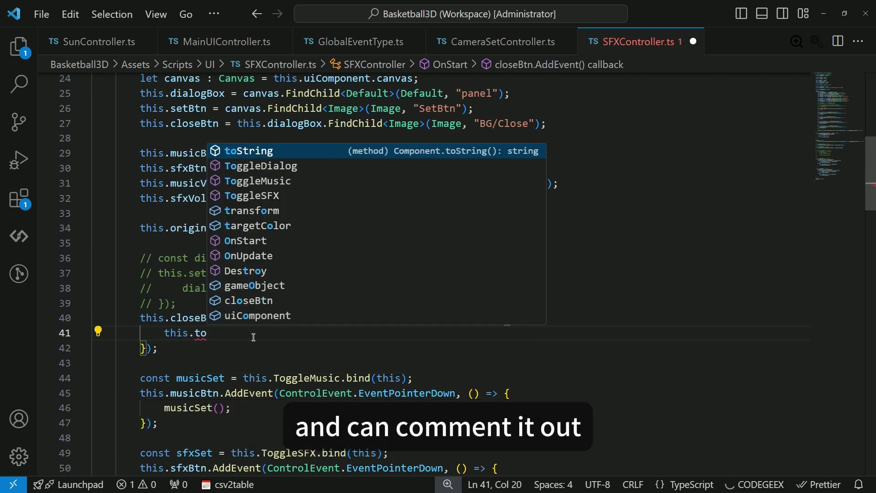
pyautogui.press('Down')
pyautogui.press('Return')
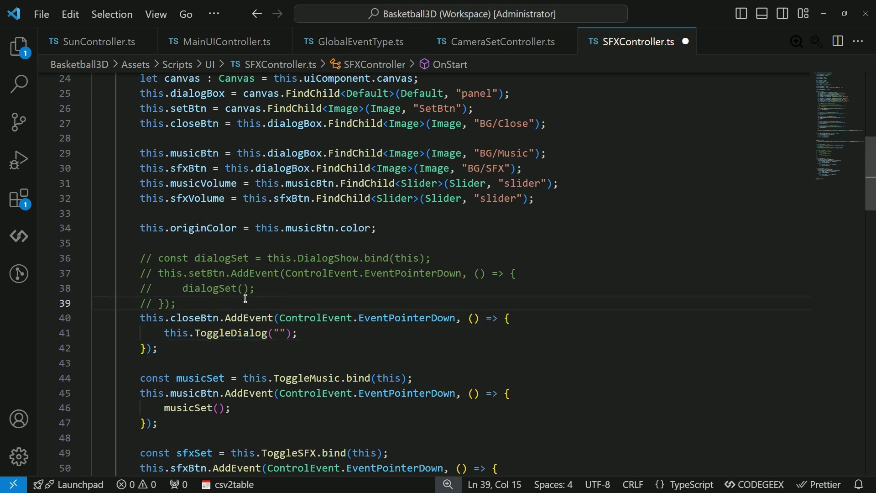
pyautogui.hotkey('ctrl', 's')
pyautogui.click(639, 337)
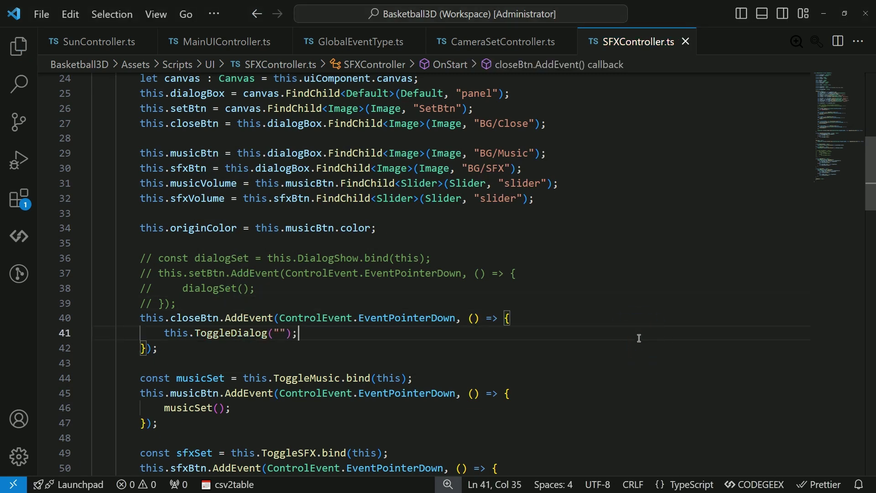
pyautogui.hotkey('ctrl', 's')
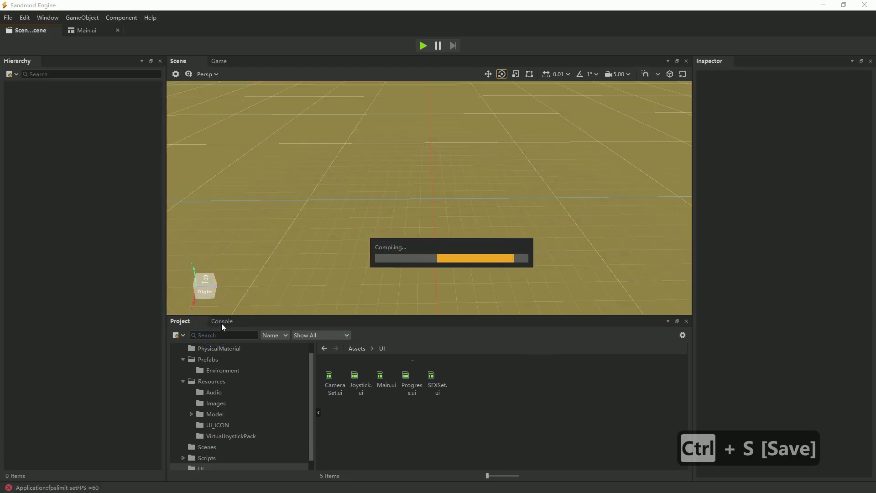
# Switch to Sandmod Engine, show the console, and run the game to test opening and closing the sound settings dialog.
pyautogui.click(222, 322)
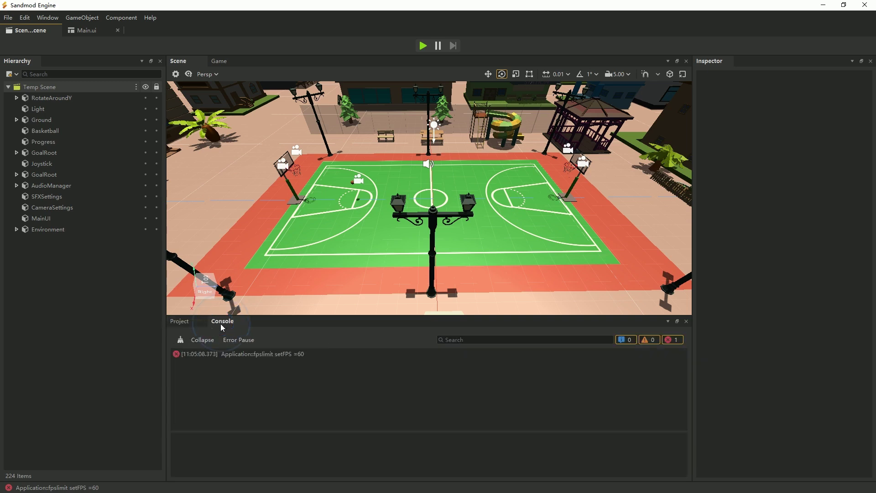
pyautogui.click(423, 45)
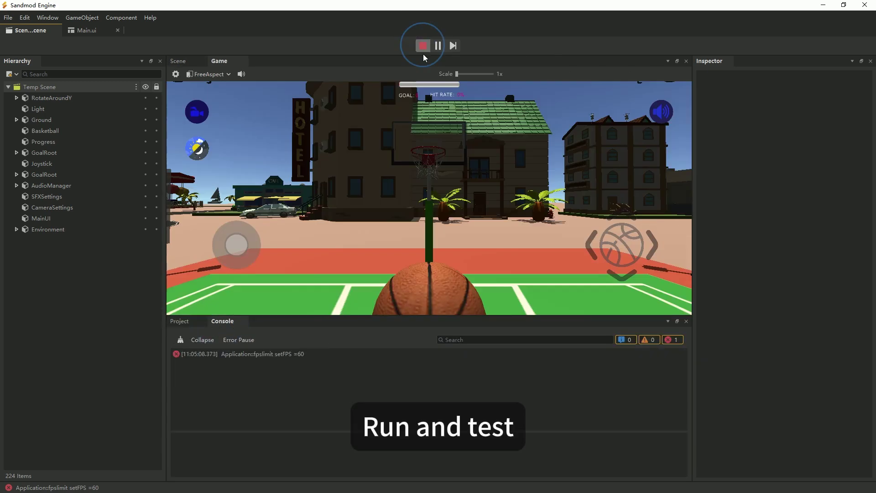
pyautogui.click(663, 113)
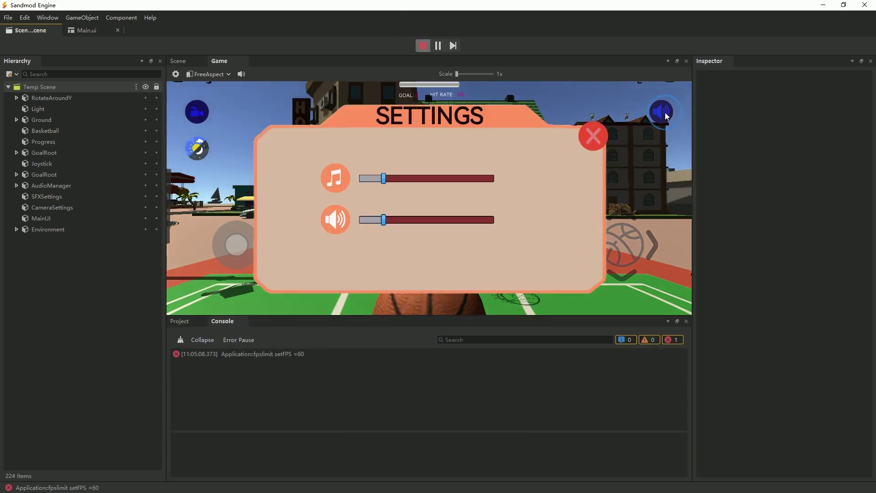
pyautogui.click(593, 136)
pyautogui.click(665, 112)
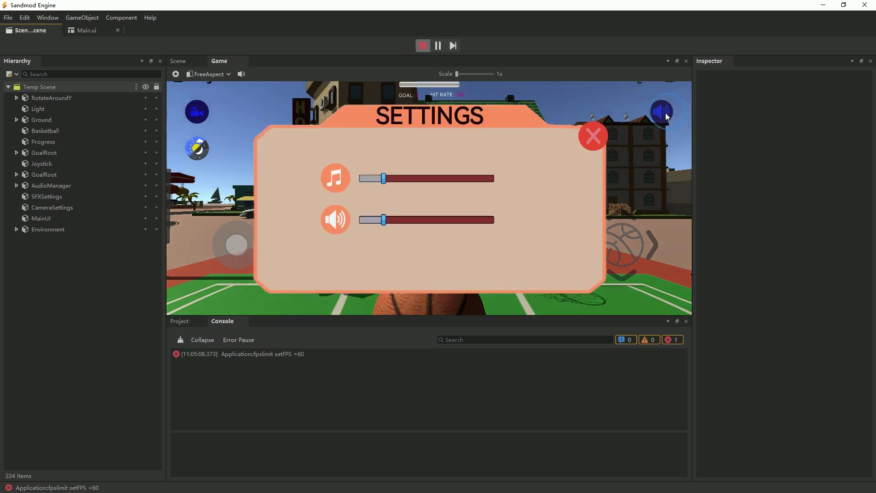
pyautogui.click(593, 136)
# Restart the game and test reopening and closing the sound settings dialog, turning off the background music in it.
pyautogui.click(423, 45)
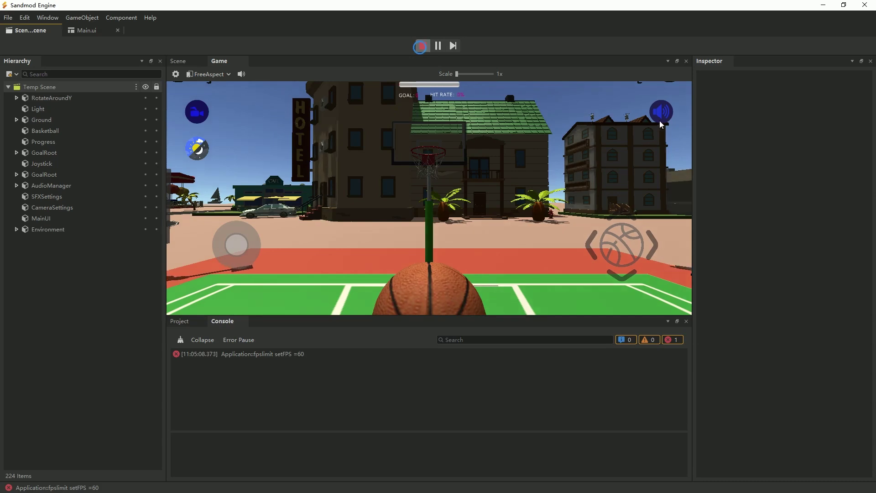
pyautogui.click(659, 120)
pyautogui.click(593, 136)
pyautogui.click(661, 112)
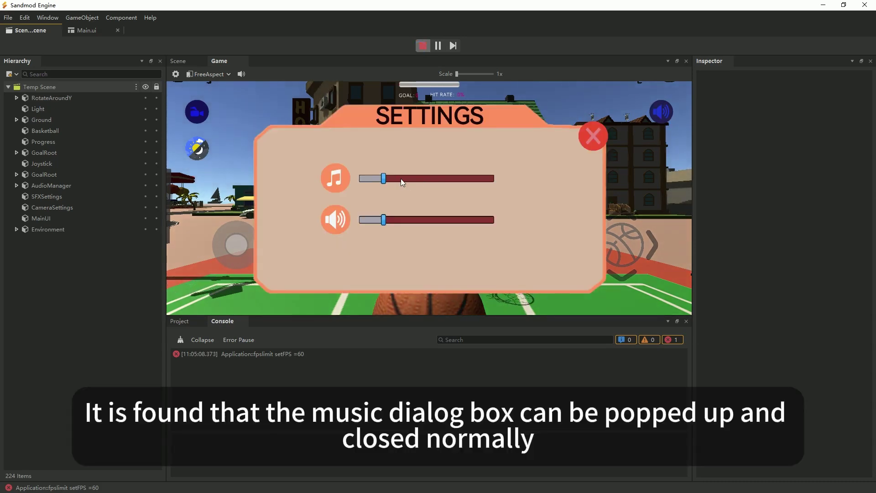
pyautogui.click(334, 179)
pyautogui.click(593, 135)
pyautogui.click(661, 113)
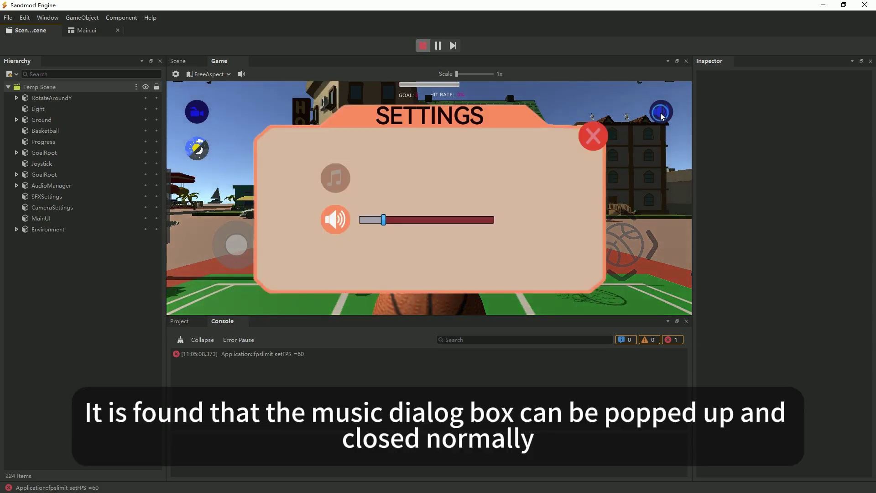
pyautogui.click(593, 136)
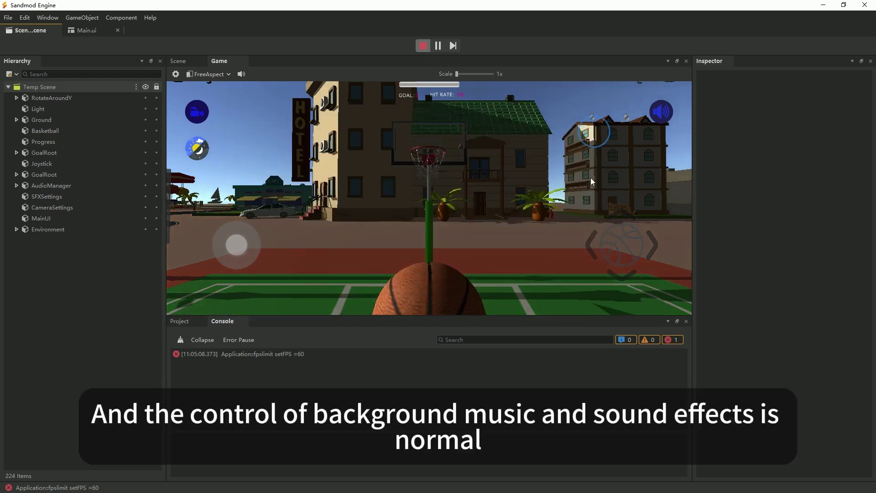
# Test the sound effects by shooting the ball, raising the effects volume in the sound settings, and shooting again.
pyautogui.click(620, 245)
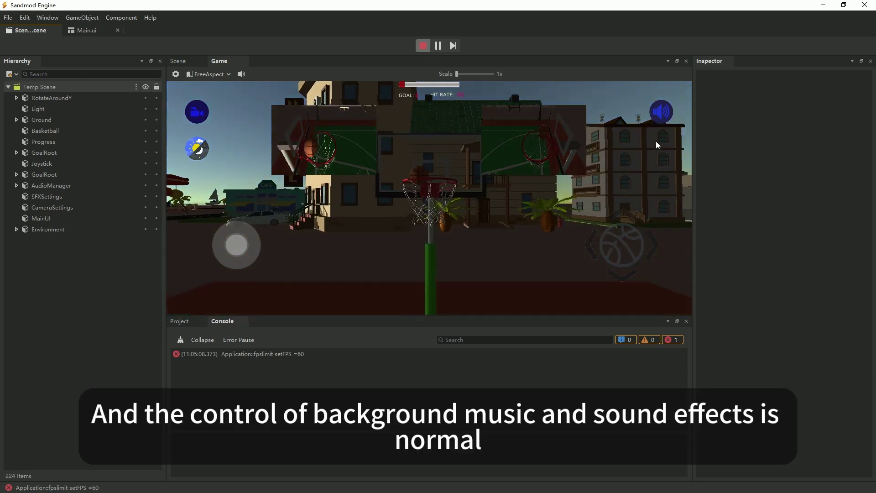
pyautogui.click(661, 112)
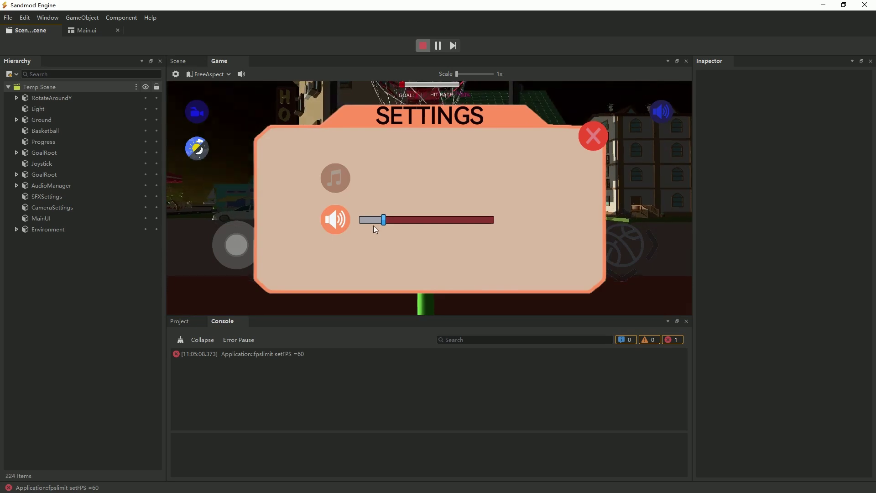
pyautogui.moveTo(373, 222); pyautogui.dragTo(523, 231)
pyautogui.click(593, 136)
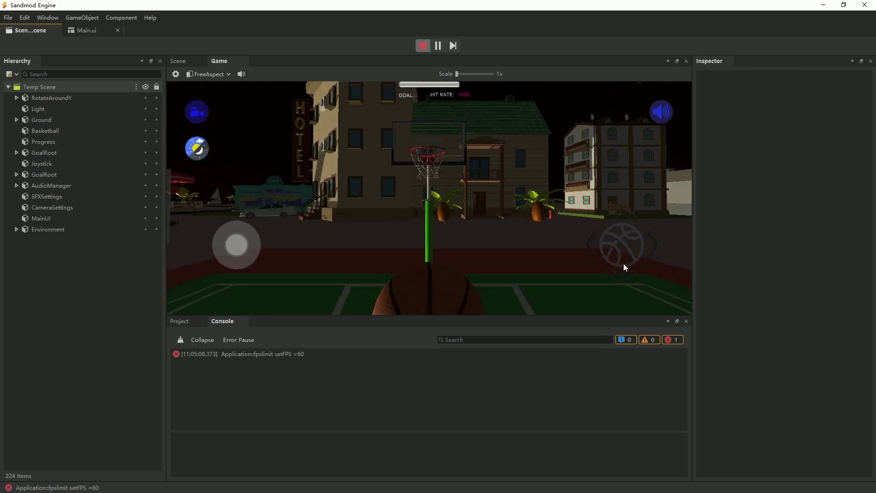
pyautogui.click(623, 248)
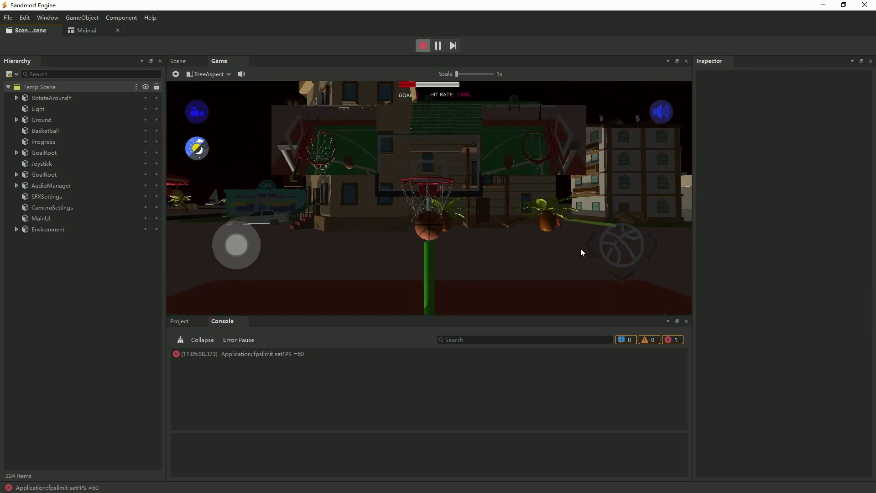
# Turn off the sound effects in the sound settings, shoot the ball again, and stop the game.
pyautogui.click(663, 114)
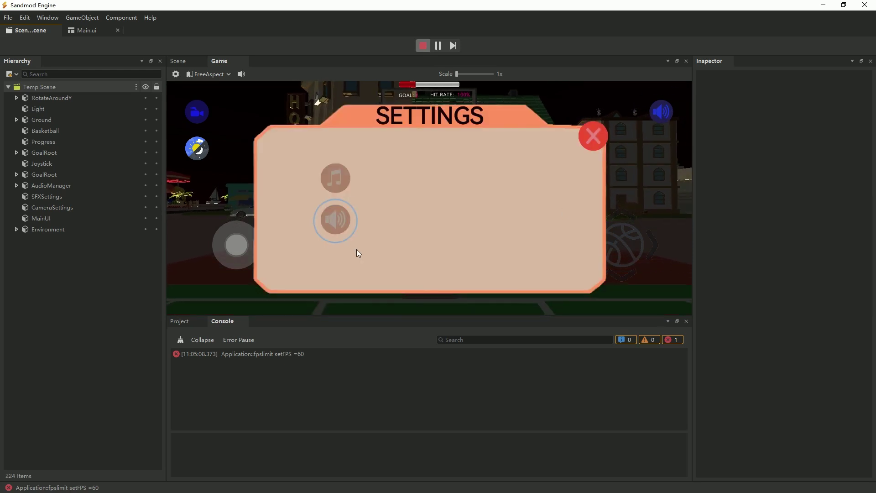
pyautogui.click(605, 144)
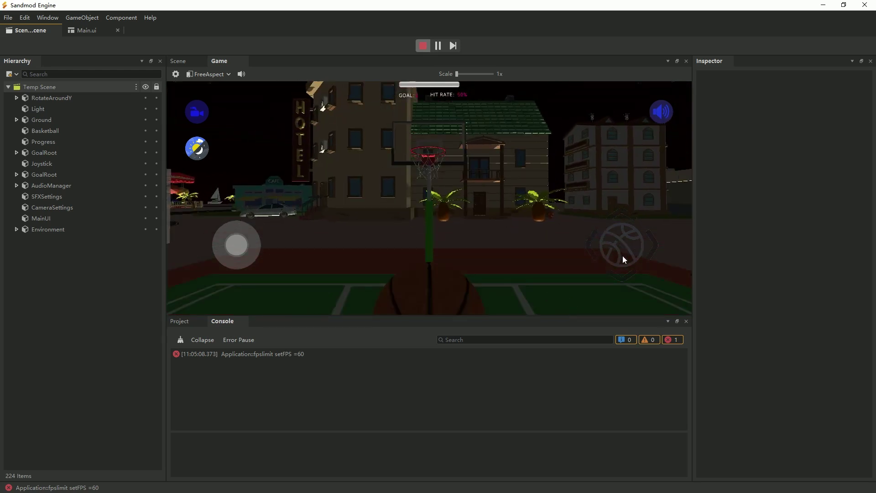
pyautogui.click(622, 256)
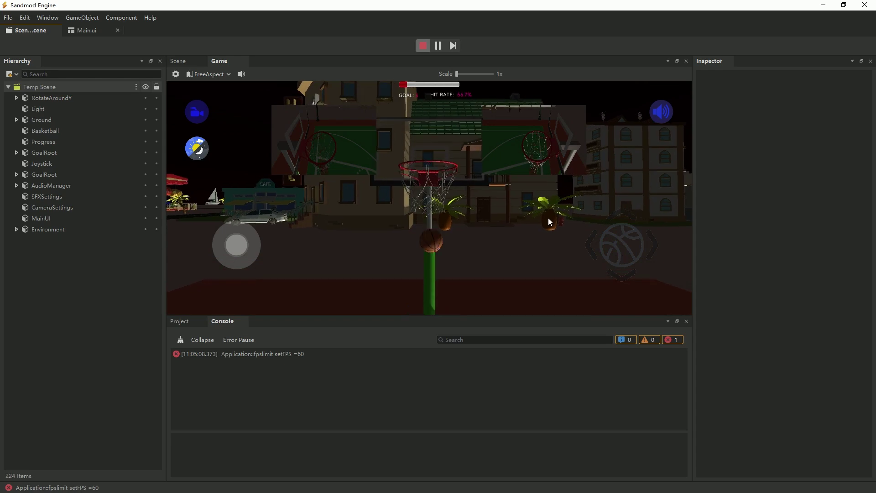
pyautogui.click(423, 46)
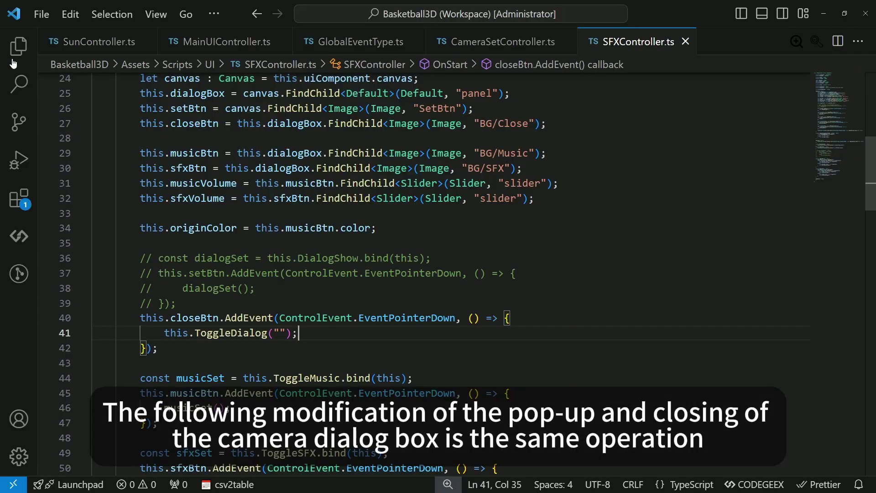
# Copy the whole ToggleDialog method from SFXController.ts for use in CameraSetController.ts.
pyautogui.click(487, 42)
pyautogui.scroll(-12, 488, 261)
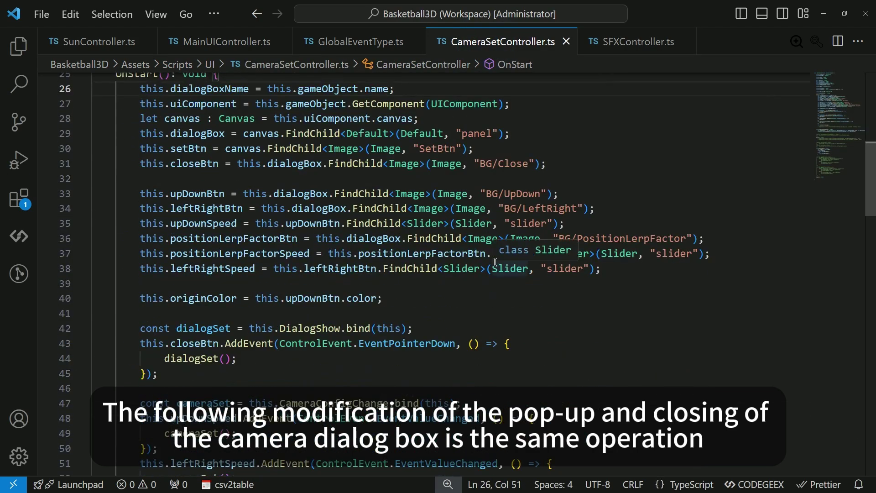
pyautogui.scroll(-2, 487, 261)
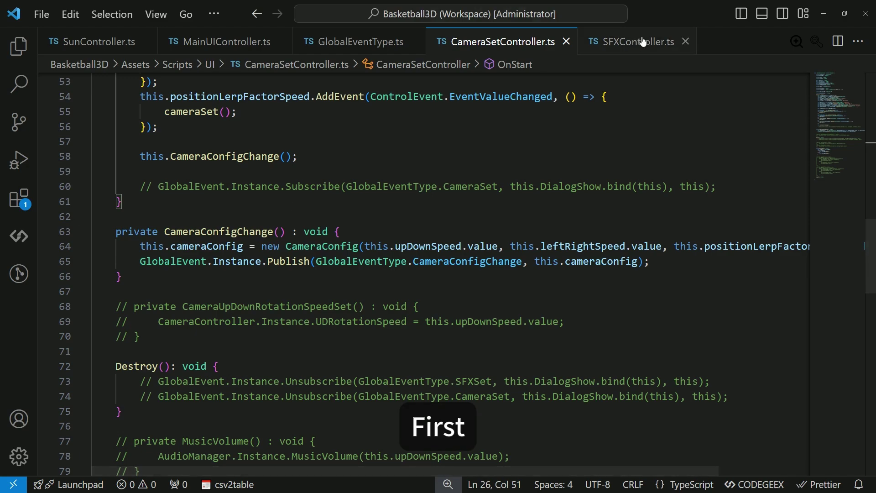
pyautogui.click(648, 41)
pyautogui.scroll(-8, 277, 290)
pyautogui.scroll(-2, 277, 290)
pyautogui.moveTo(137, 351); pyautogui.dragTo(93, 260)
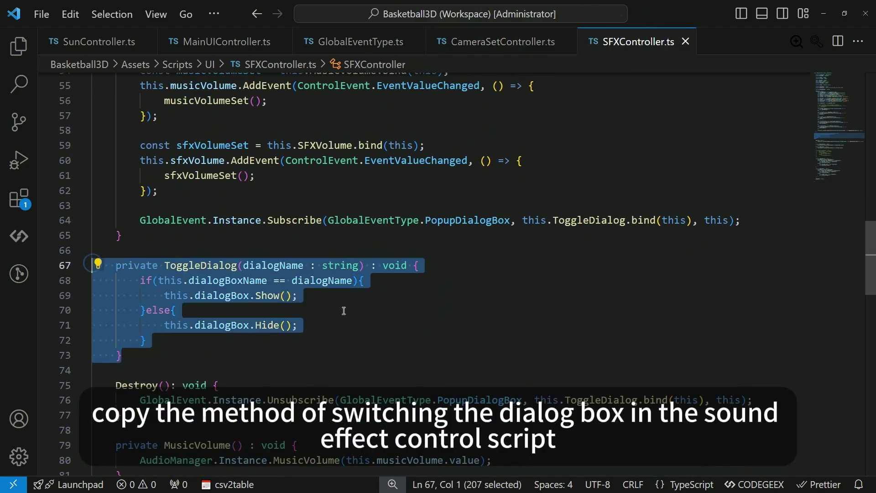
pyautogui.hotkey('ctrl', 'c')
# Paste the ToggleDialog method between OnStart and CameraConfigChange in CameraSetController.ts and save the file.
pyautogui.click(503, 42)
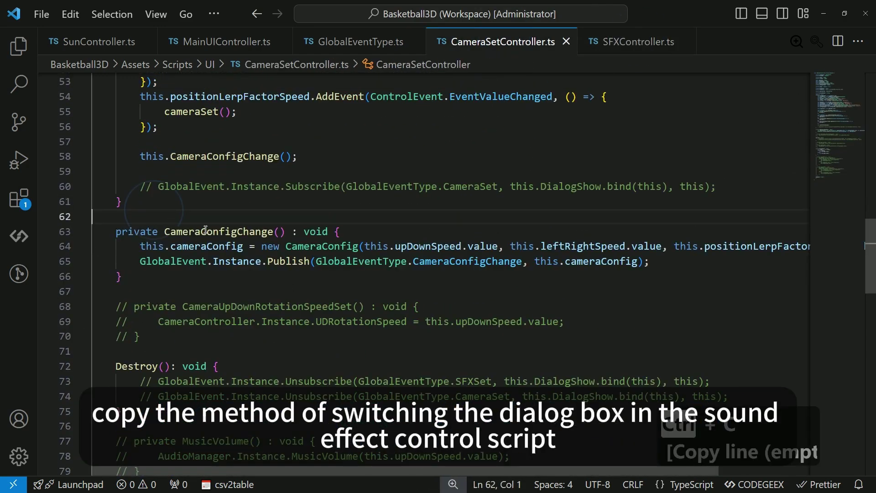
pyautogui.scroll(2, 206, 230)
pyautogui.scroll(-1, 229, 234)
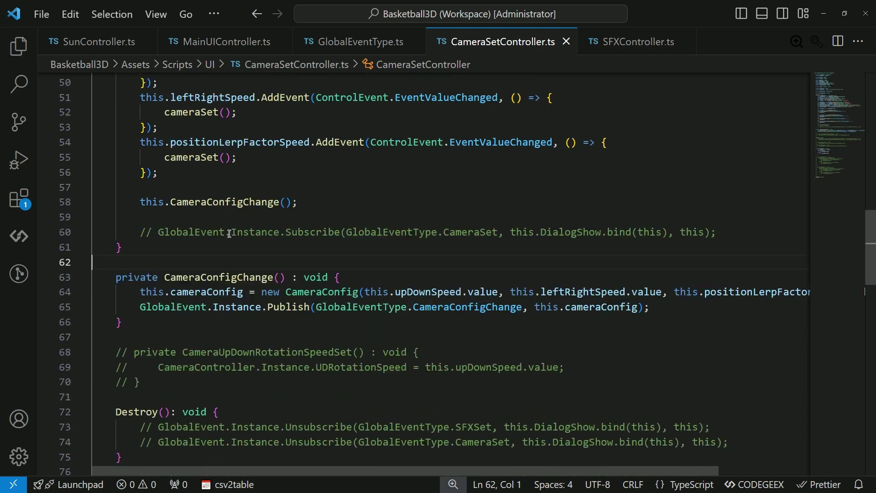
pyautogui.click(153, 254)
pyautogui.press('Return')
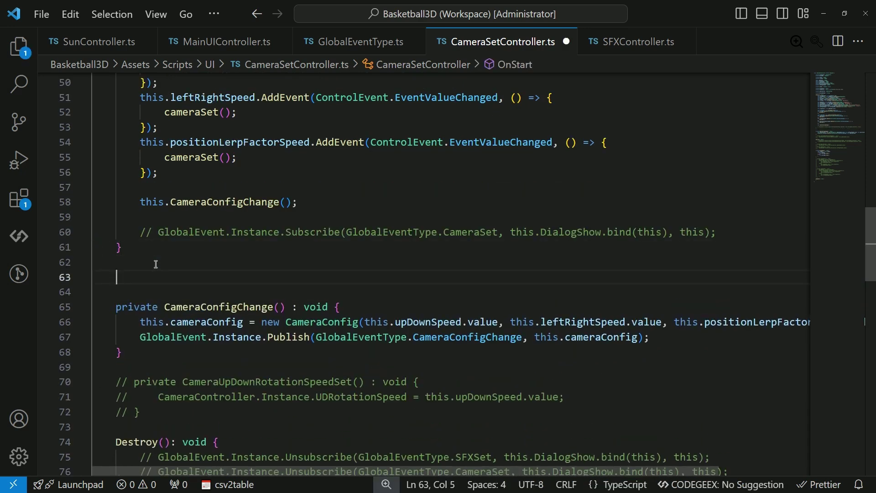
pyautogui.hotkey('ctrl', 's')
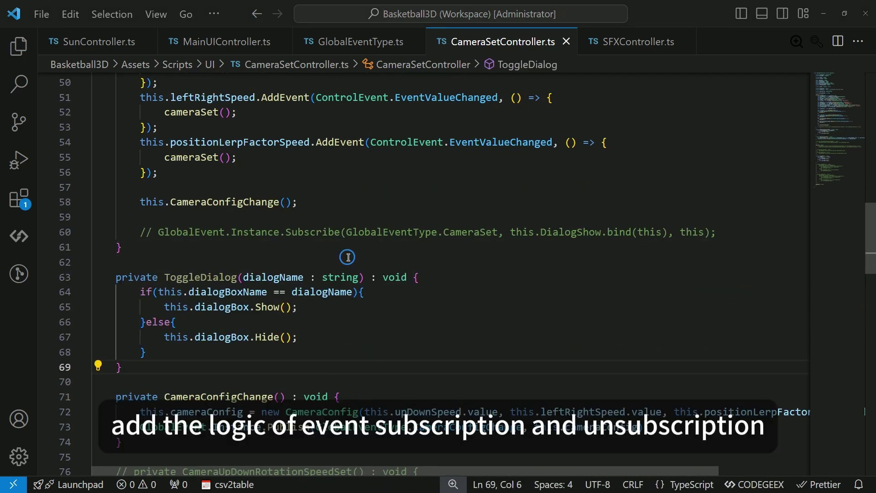
# Uncomment the GlobalEvent Subscribe line at the end of OnStart and change its event type to PopupDialogBox.
pyautogui.click(142, 233)
pyautogui.hotkey('ctrl', '/')
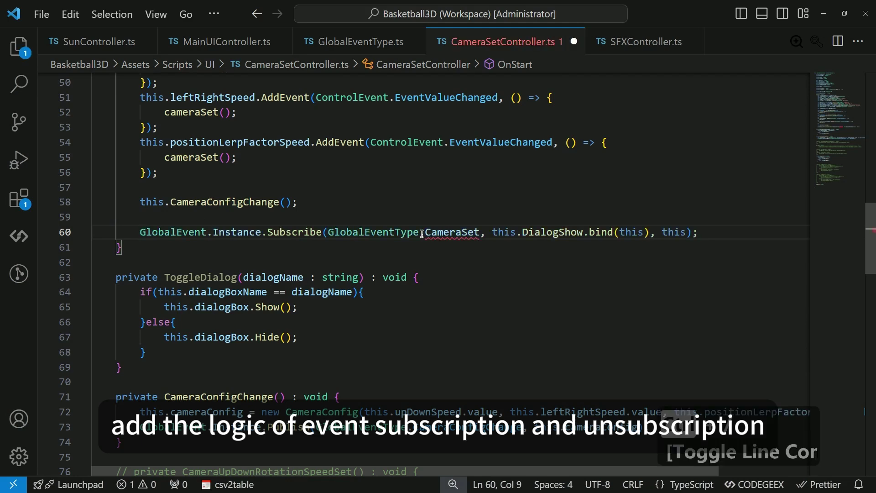
pyautogui.doubleClick(452, 232)
pyautogui.press('BackSpace')
pyautogui.press('BackSpace')
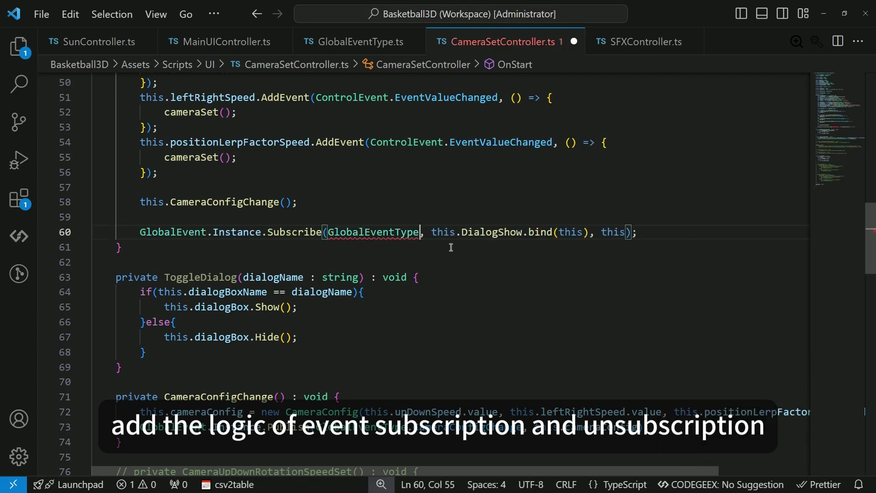
pyautogui.write('.po')
pyautogui.click(452, 249)
# Replace the DialogShow callback in the Subscribe line with ToggleDialog and save the file.
pyautogui.doubleClick(597, 234)
pyautogui.press('BackSpace')
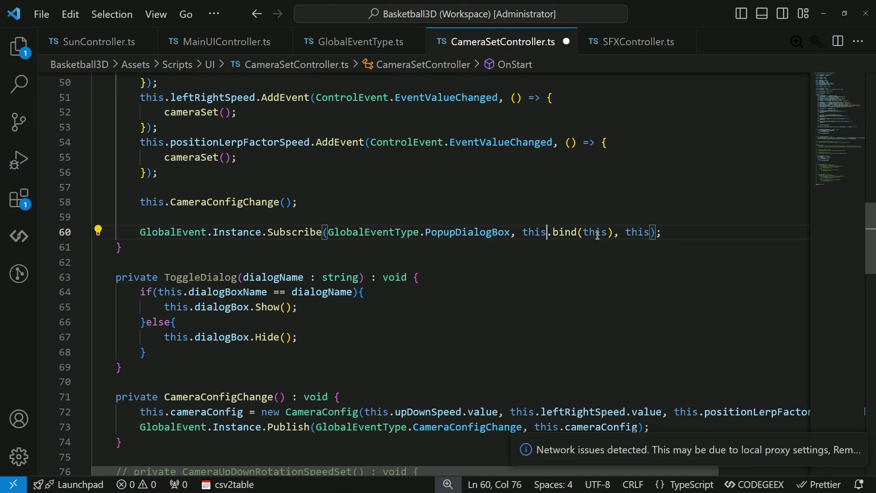
pyautogui.write('to.')
pyautogui.press('Down')
pyautogui.press('Return')
pyautogui.hotkey('ctrl', 's')
# Uncomment the CameraSet Unsubscribe line in Destroy and delete the commented SFXSet Unsubscribe line.
pyautogui.scroll(-2, 382, 305)
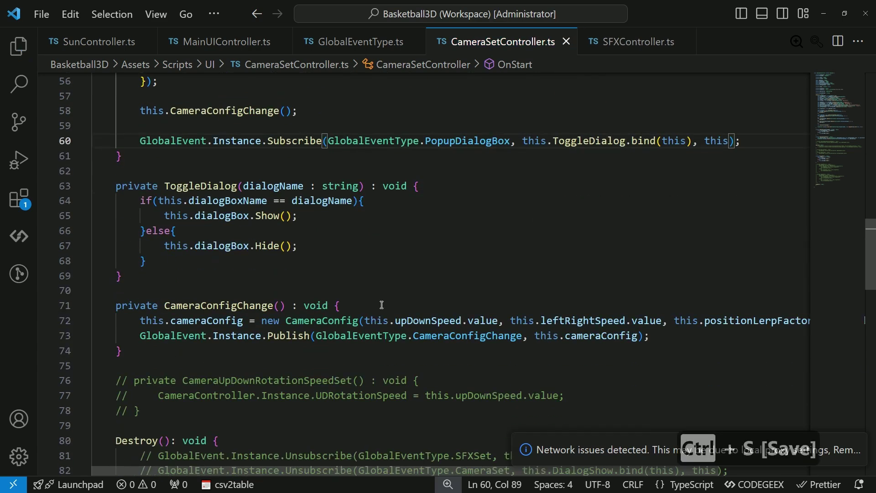
pyautogui.click(146, 291)
pyautogui.scroll(-3, 144, 340)
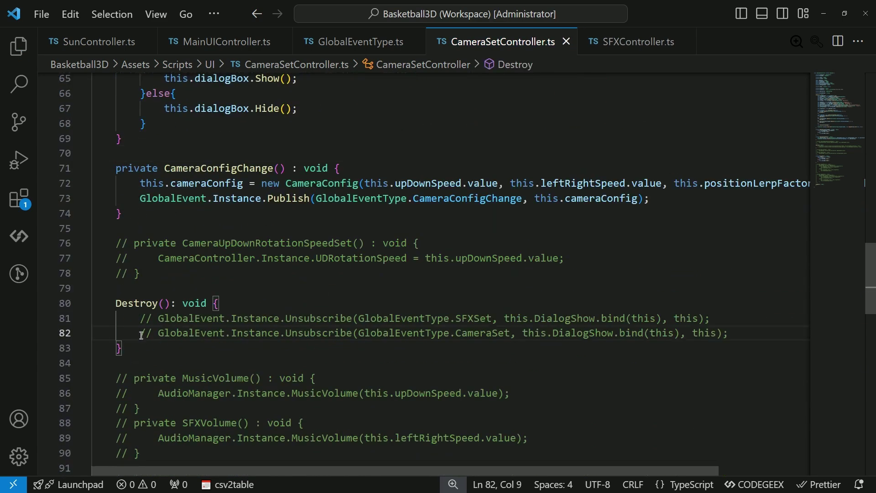
pyautogui.hotkey('ctrl', '/')
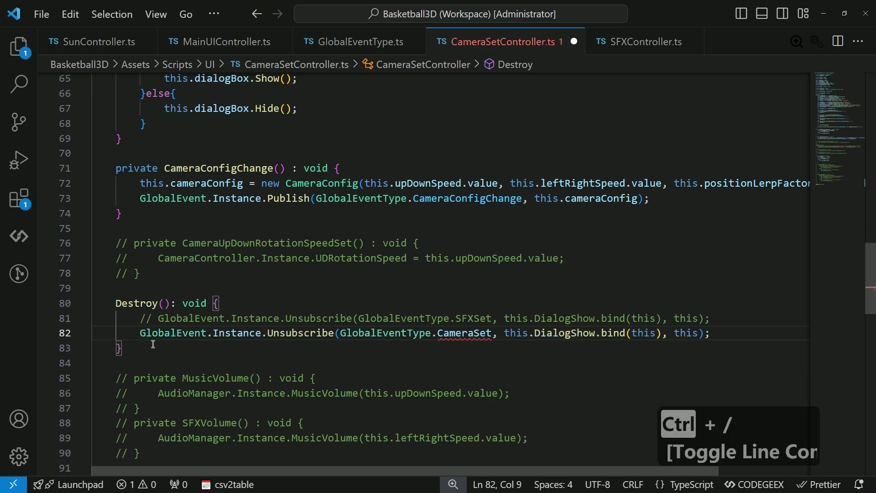
pyautogui.hotkey('ctrl', 'shift', 'k')
pyautogui.keyDown('ctrl'); pyautogui.click(565, 318); pyautogui.keyUp('ctrl')
# Comment out the entire DialogShow method in CameraSetController.ts and save the file.
pyautogui.scroll(-5, 564, 319)
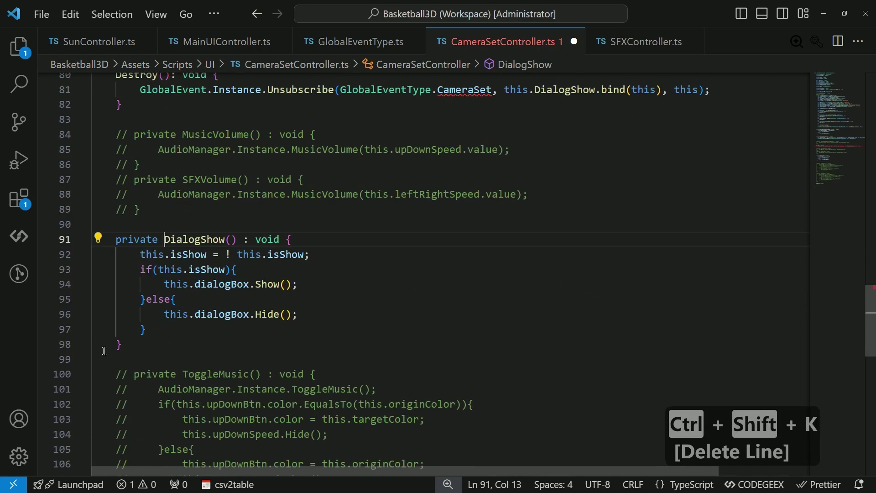
pyautogui.moveTo(123, 346); pyautogui.dragTo(58, 234)
pyautogui.hotkey('ctrl', '/')
pyautogui.hotkey('ctrl', 's')
pyautogui.click(365, 255)
# Change the event type in the Destroy method's Unsubscribe line to PopupDialogBox.
pyautogui.scroll(5, 574, 262)
pyautogui.click(468, 295)
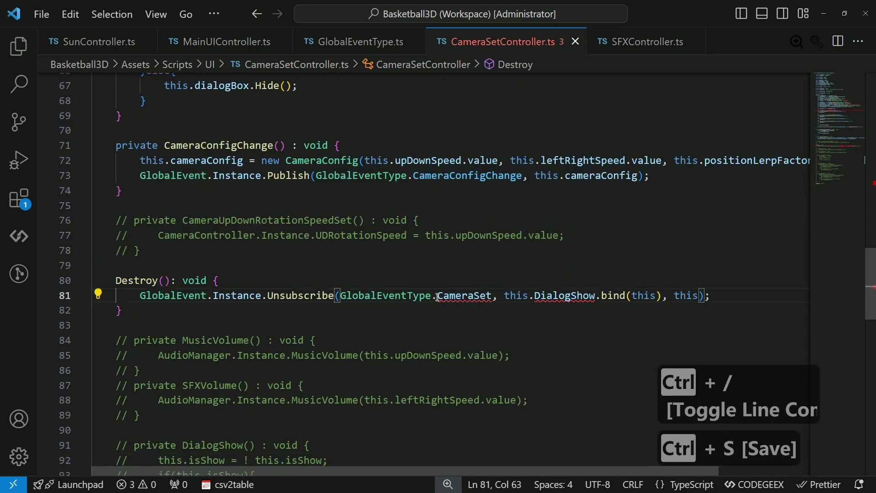
pyautogui.moveTo(431, 296); pyautogui.dragTo(493, 299)
pyautogui.write('.PopupDialogBox')
pyautogui.press('Return')
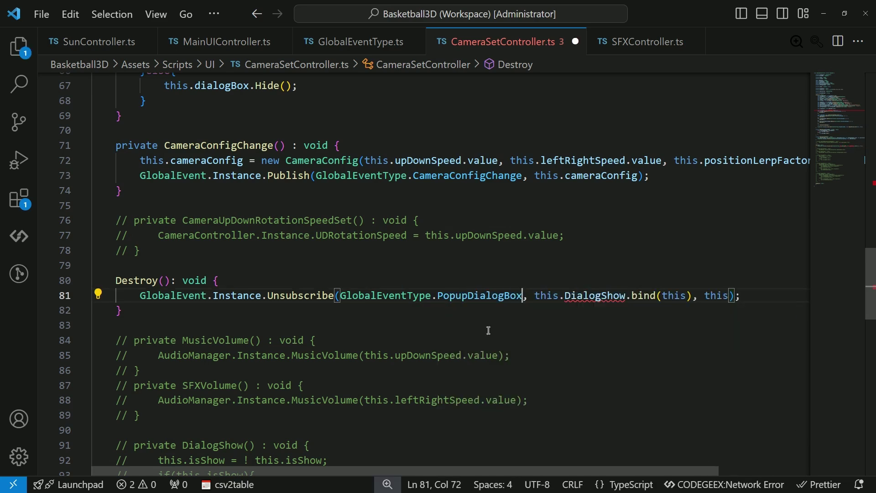
# Replace the DialogShow callback in the Unsubscribe line with ToggleDialog and save the file.
pyautogui.doubleClick(586, 297)
pyautogui.press('BackSpace')
pyautogui.write('togg')
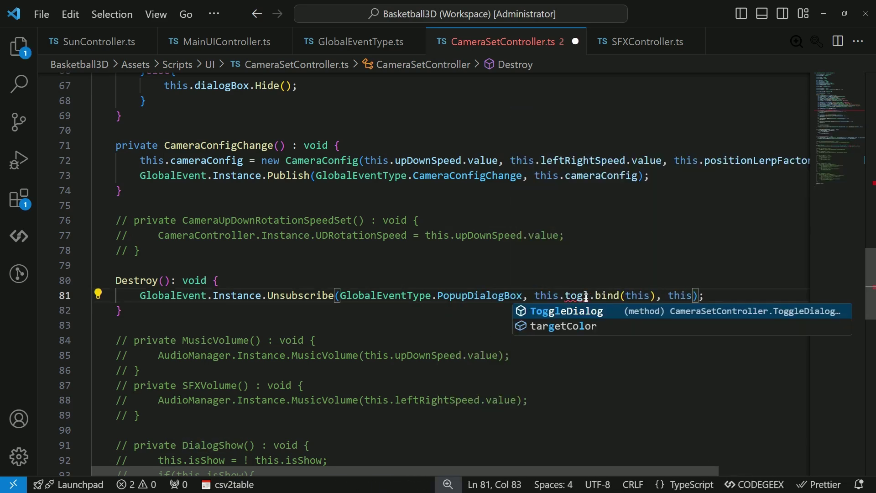
pyautogui.press('Return')
pyautogui.hotkey('ctrl', 's')
# Comment out the dialogSet constant in OnStart that binds the DialogShow method.
pyautogui.scroll(-3, 586, 297)
pyautogui.moveTo(111, 285); pyautogui.dragTo(199, 391)
pyautogui.scroll(10, 343, 278)
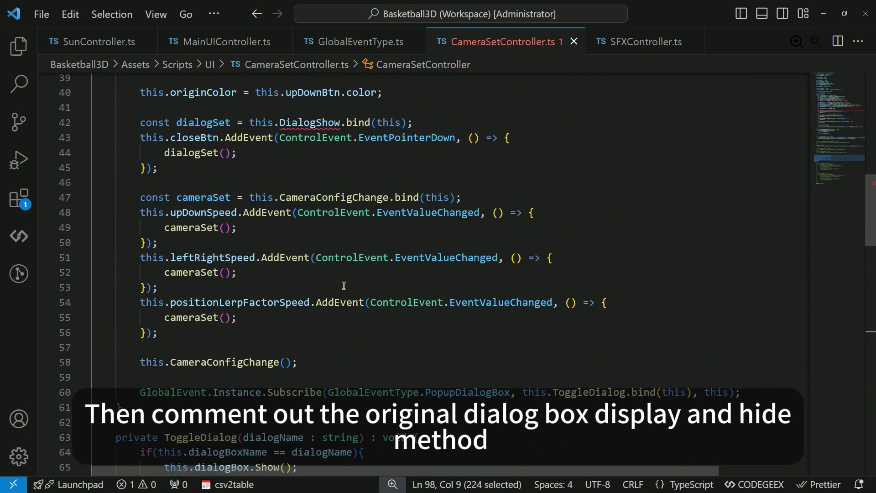
pyautogui.scroll(3, 344, 285)
pyautogui.click(310, 237)
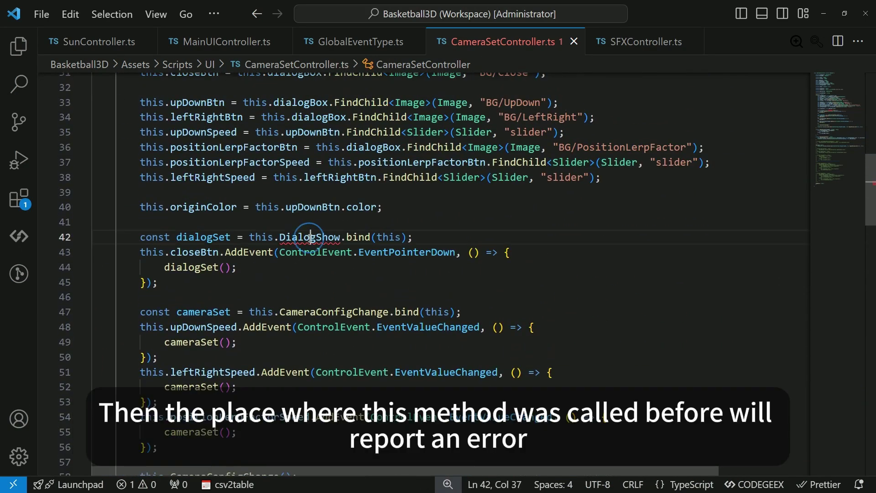
pyautogui.hotkey('ctrl', '/')
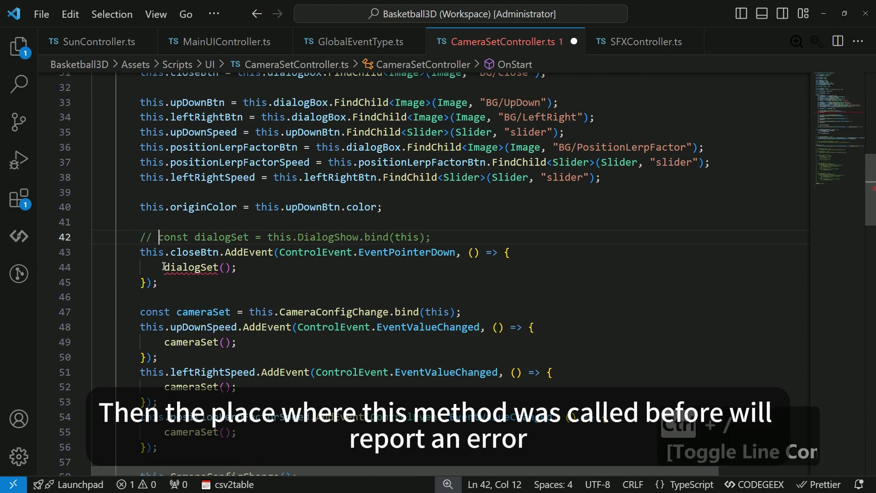
# Replace the dialogSet() call in the closeBtn event callback with this.ToggleDialog("") and save the file.
pyautogui.moveTo(165, 267); pyautogui.dragTo(243, 268)
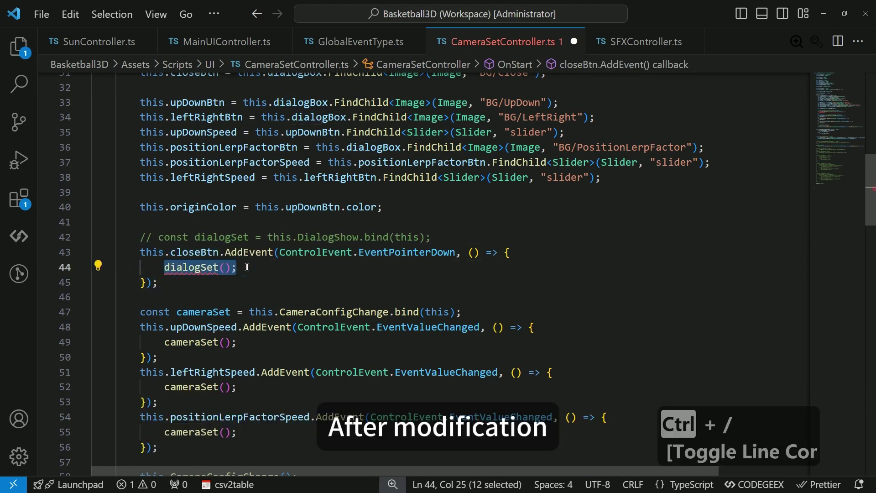
pyautogui.write('this.tog')
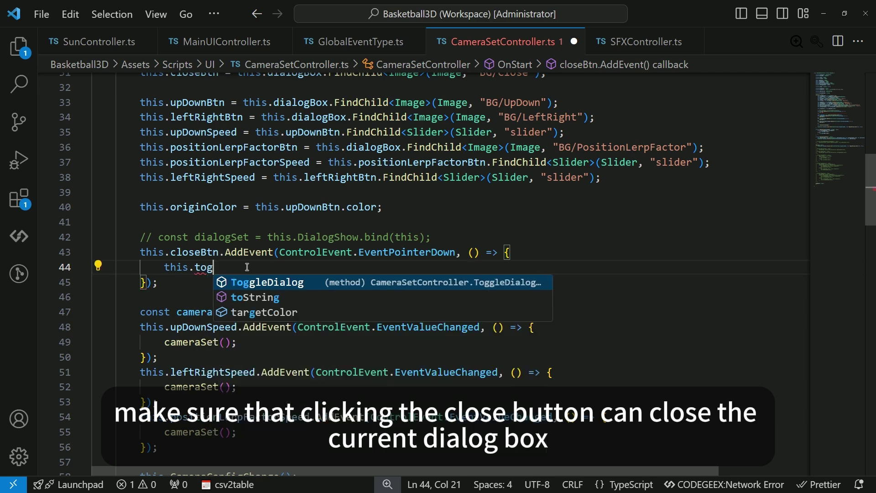
pyautogui.press('Tab')
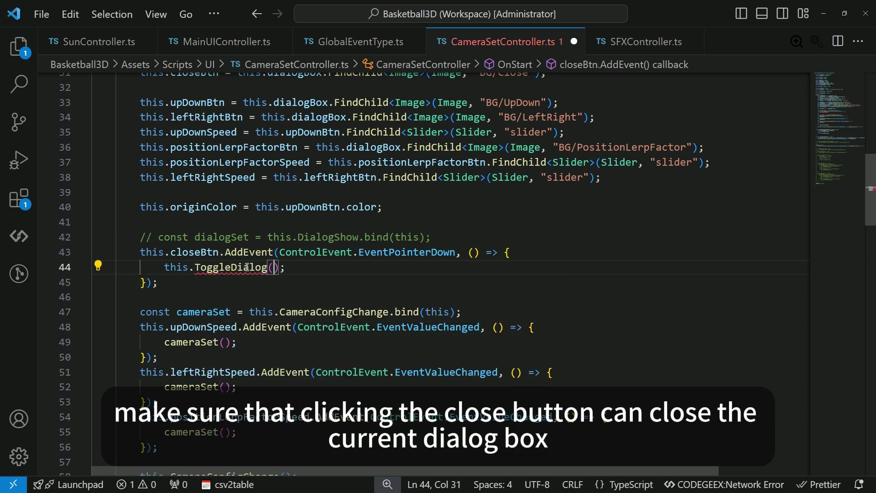
pyautogui.hotkey('ctrl', 's')
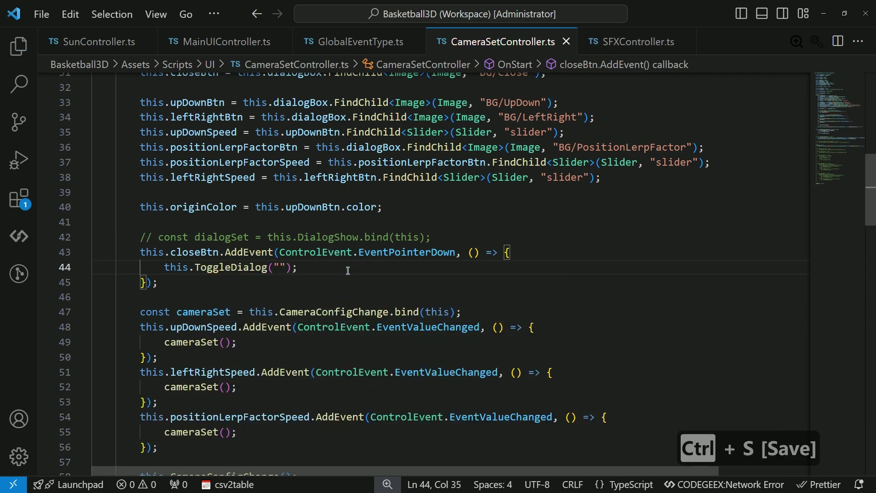
pyautogui.click(652, 313)
pyautogui.hotkey('ctrl', 's')
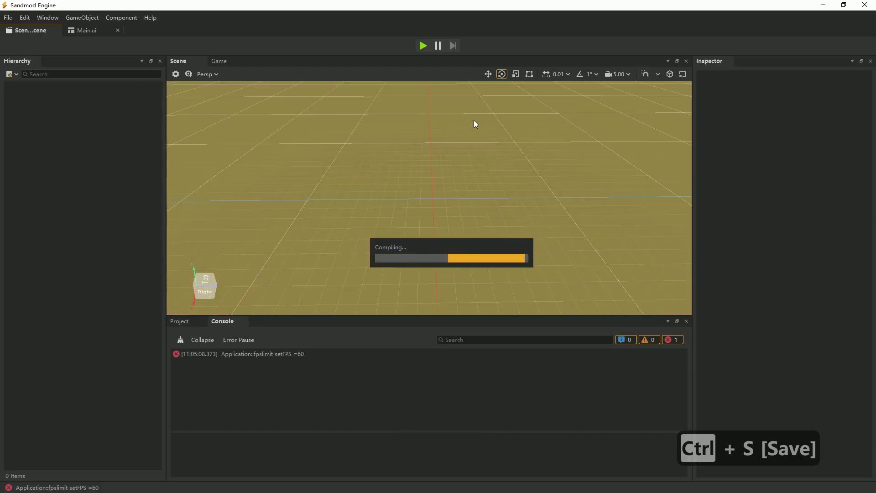
# Run the game in Sandmod Engine, open the sound settings, turn off the background music, and close the dialog.
pyautogui.click(423, 45)
pyautogui.click(661, 111)
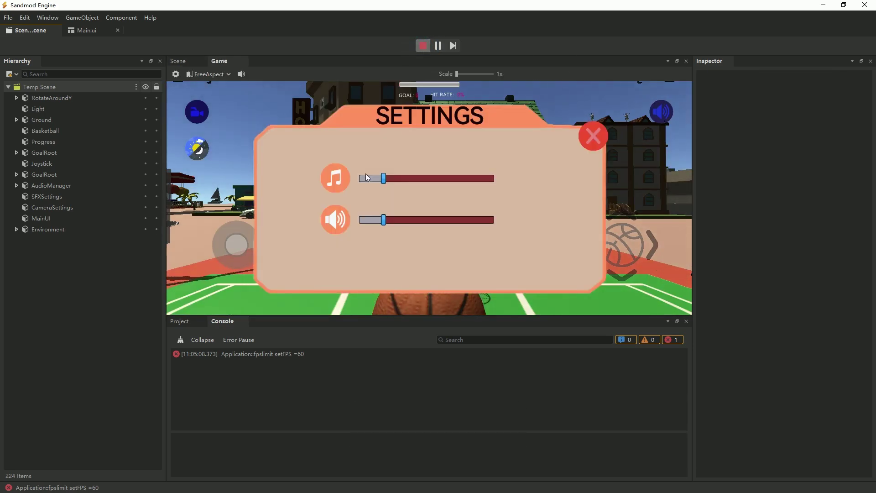
pyautogui.click(338, 183)
pyautogui.click(593, 136)
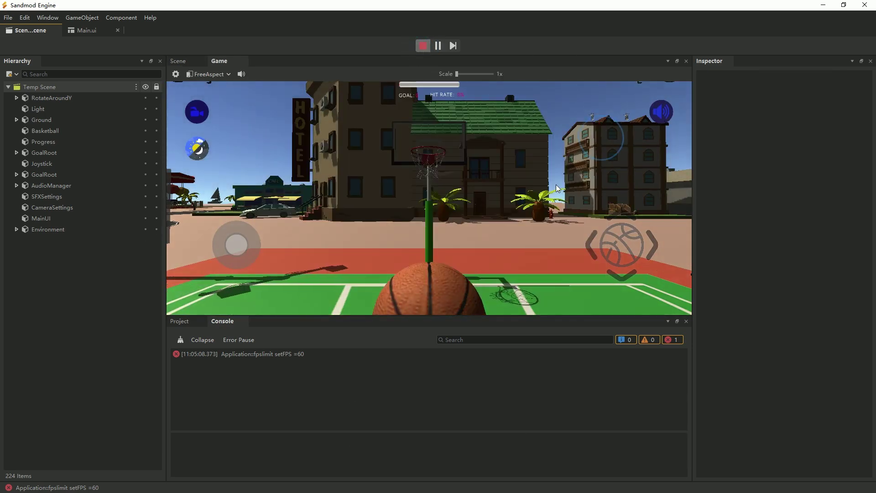
# Test the camera settings dialog by opening and closing it three times in the running game.
pyautogui.click(202, 116)
pyautogui.click(593, 135)
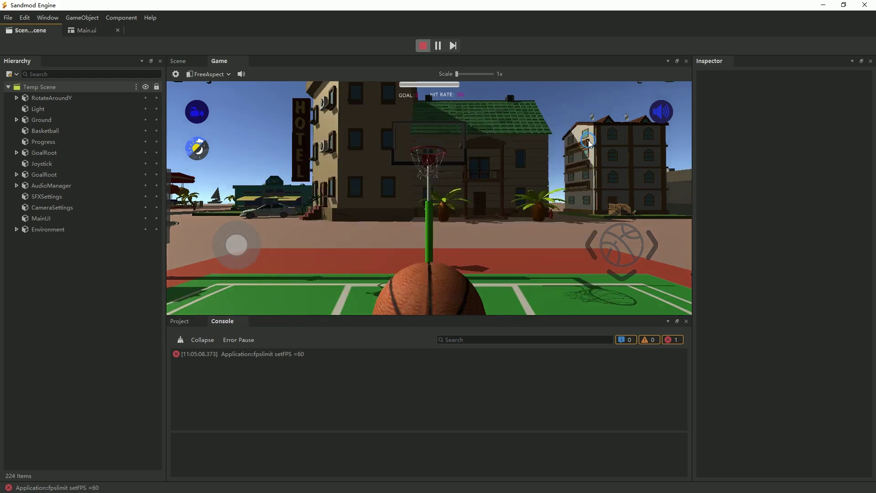
pyautogui.click(197, 111)
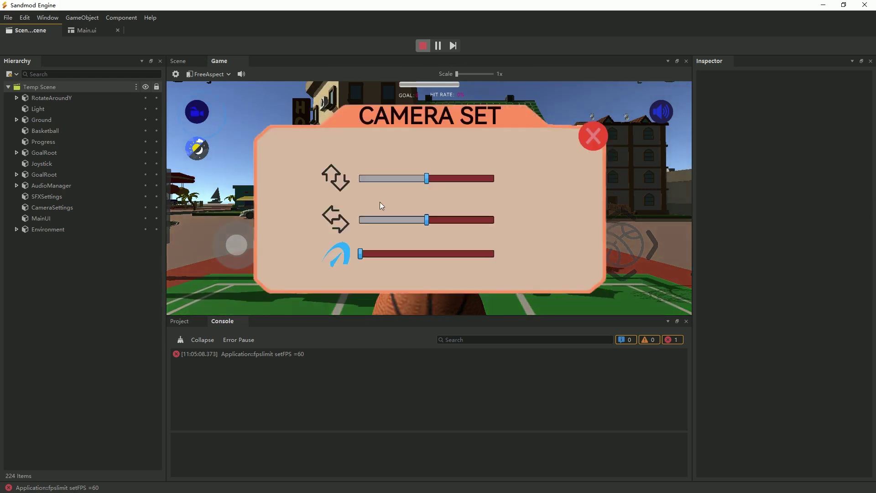
pyautogui.click(595, 137)
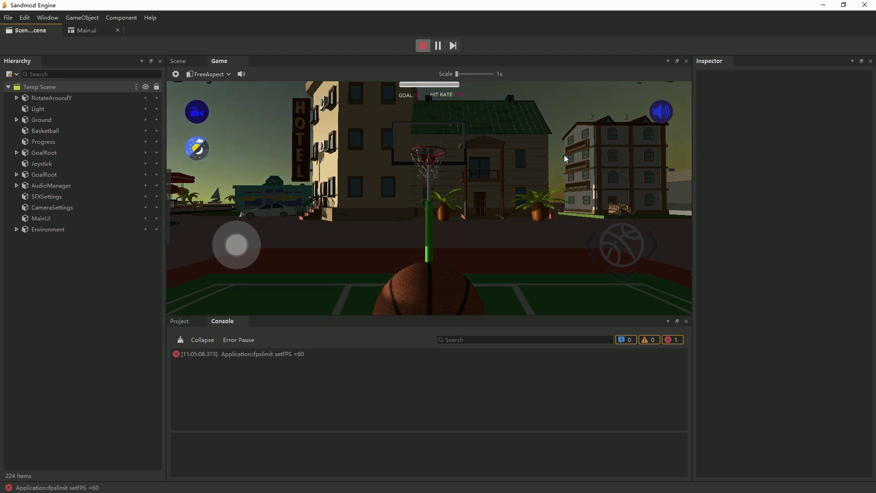
pyautogui.click(205, 115)
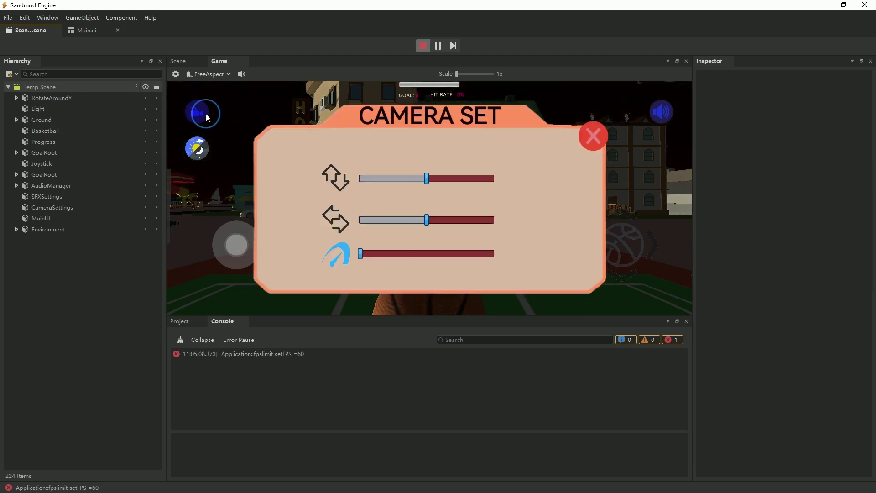
pyautogui.click(591, 144)
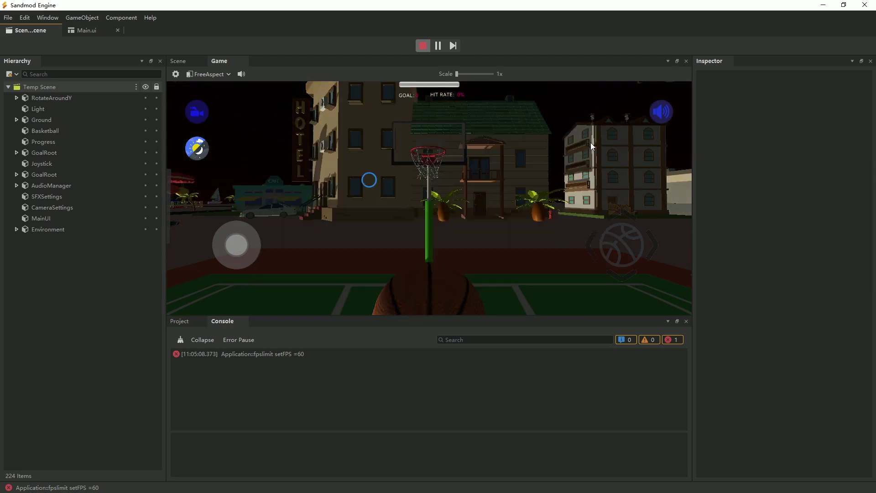
# Set the vertical camera speed to its maximum in the running game's camera settings and test looking down and up.
pyautogui.click(198, 114)
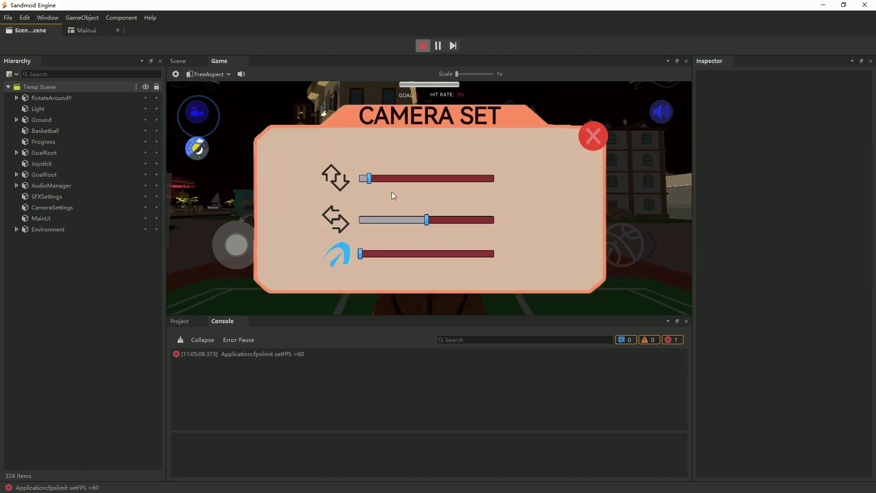
pyautogui.click(586, 143)
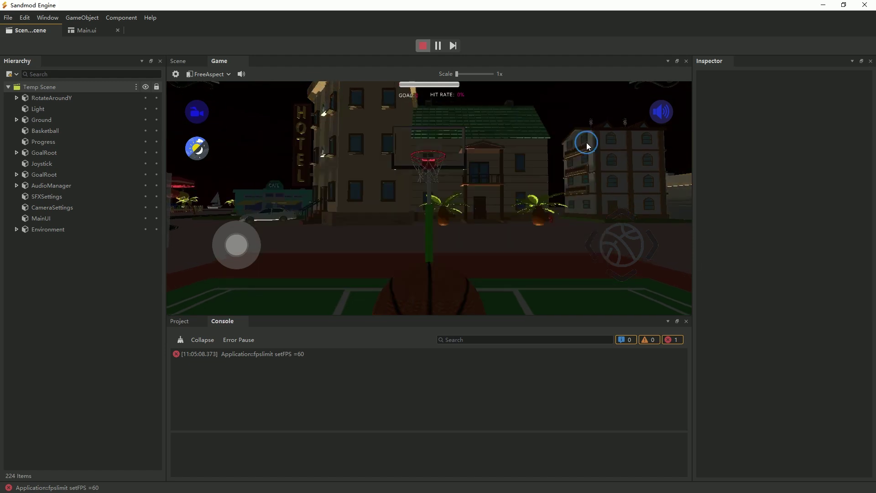
pyautogui.click(619, 276)
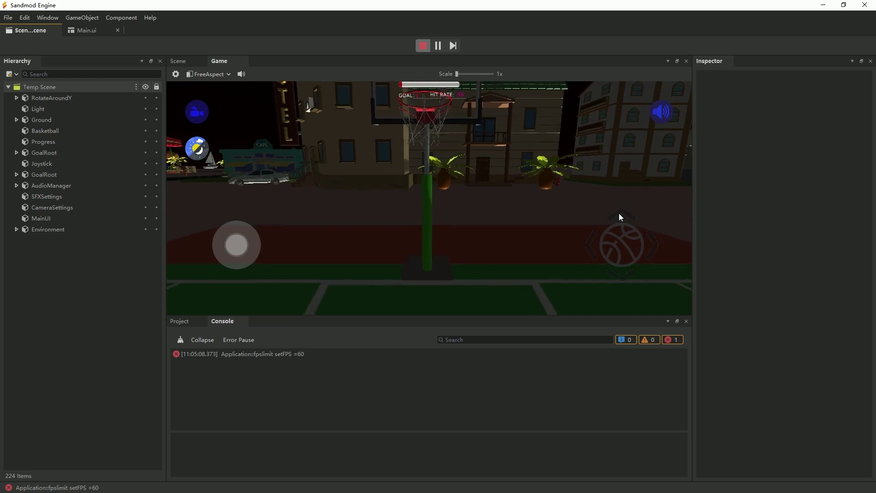
pyautogui.click(619, 214)
# Lower the horizontal camera speed to near its minimum in the camera settings and close the dialog.
pyautogui.click(195, 114)
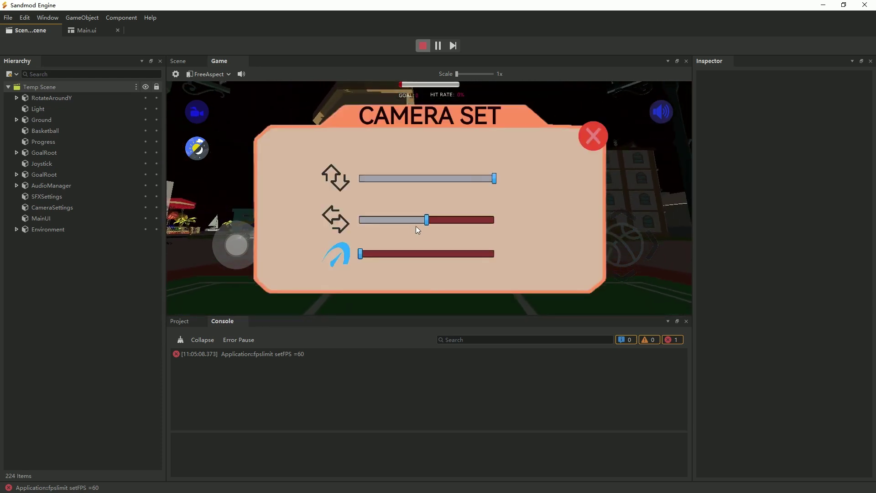
pyautogui.moveTo(424, 219); pyautogui.dragTo(391, 224)
pyautogui.click(585, 143)
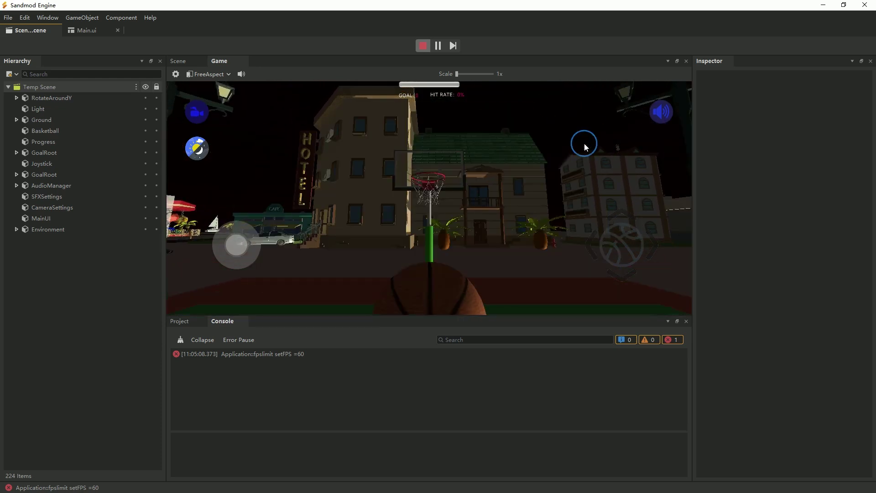
# Raise the horizontal camera speed to its maximum, test turning the view sideways, and stop the game.
pyautogui.click(208, 117)
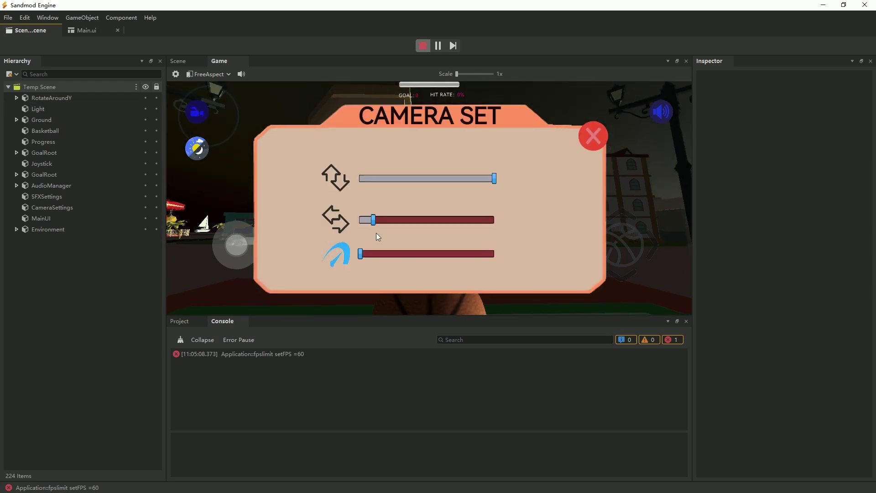
pyautogui.moveTo(376, 222); pyautogui.dragTo(527, 220)
pyautogui.click(581, 143)
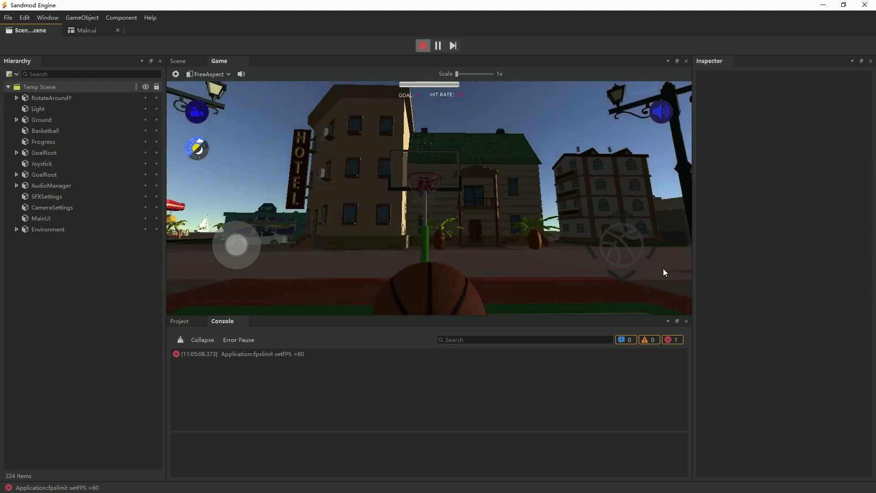
pyautogui.click(657, 245)
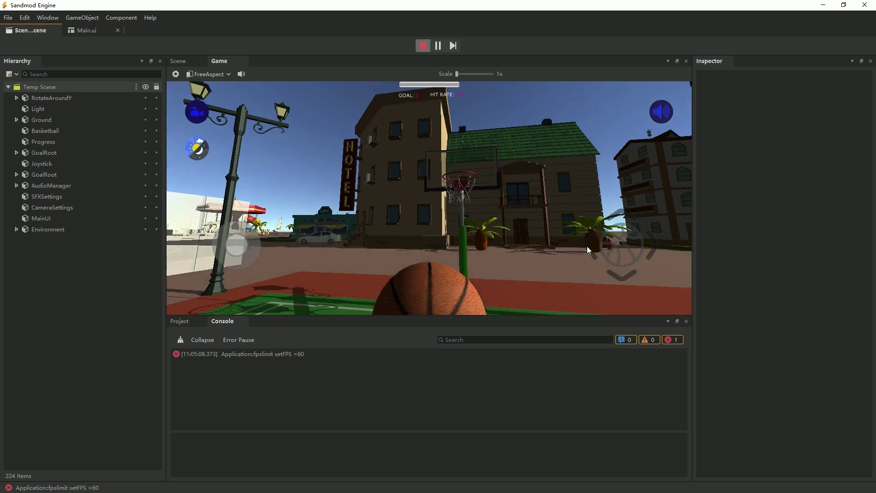
pyautogui.click(421, 46)
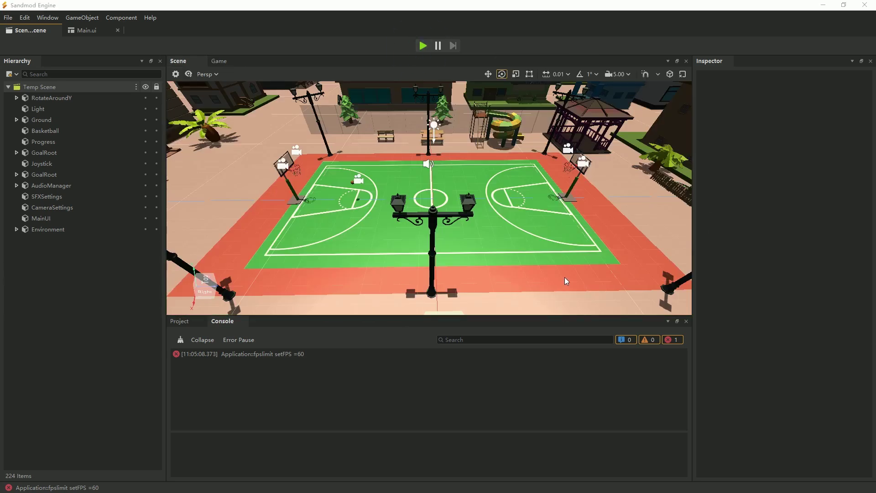
# Switch to VS Code and compare the ToggleDialog methods in SFXController.ts and CameraSetController.ts.
pyautogui.hotkey('alt', 'Tab')
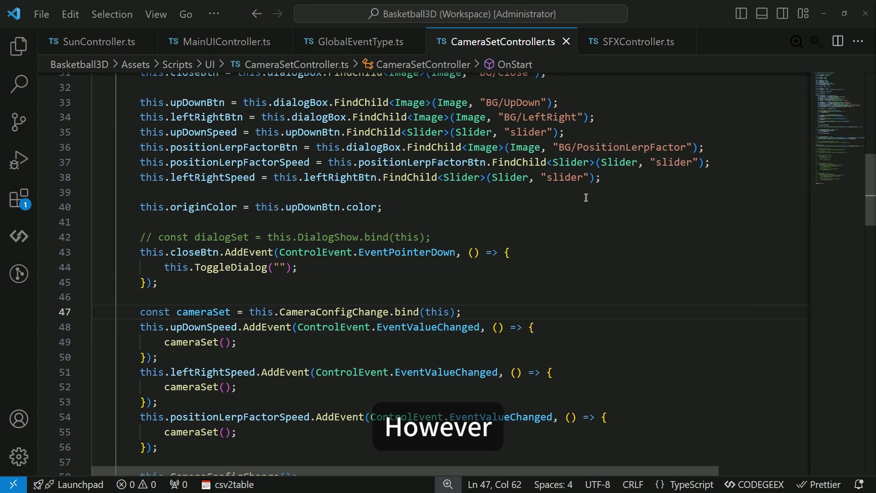
pyautogui.click(632, 49)
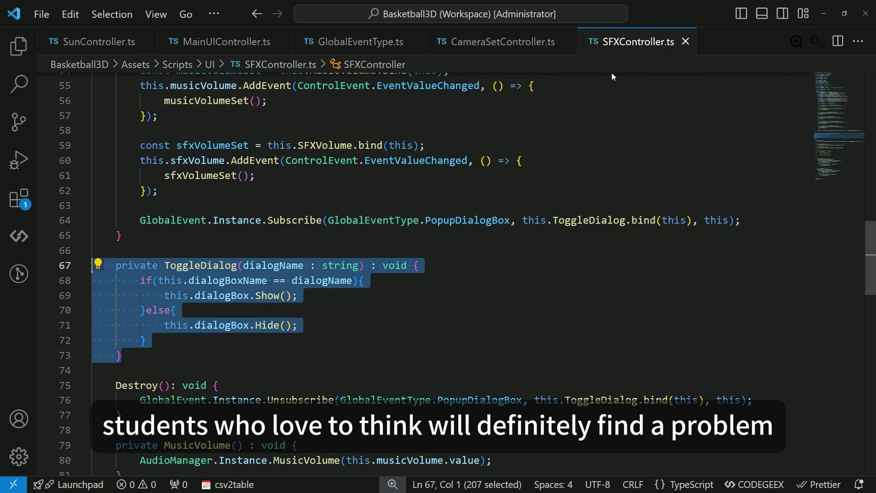
pyautogui.click(239, 335)
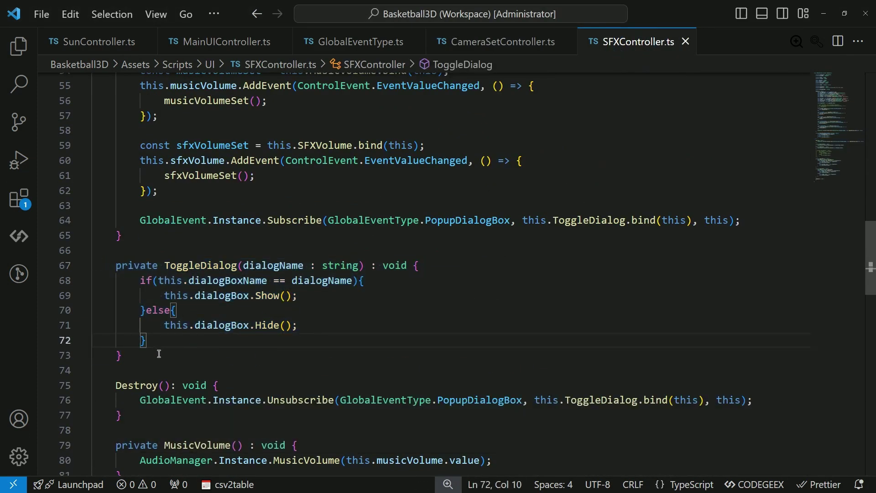
pyautogui.moveTo(159, 354); pyautogui.dragTo(94, 265)
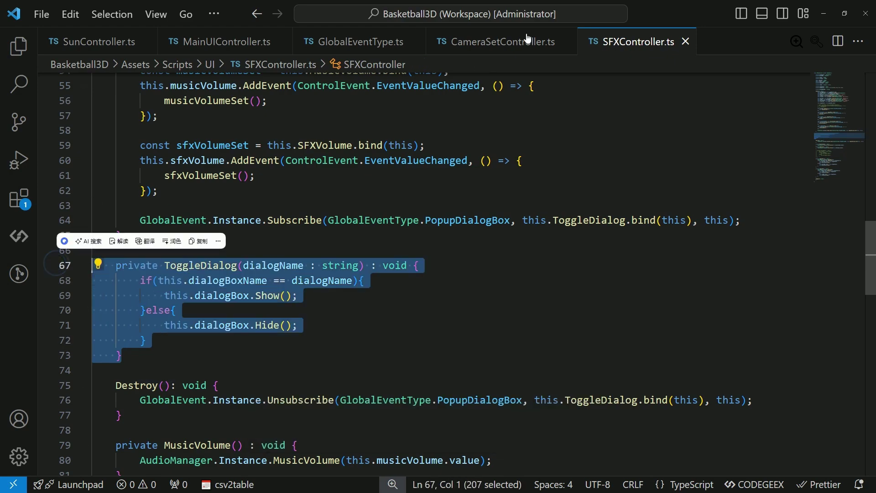
pyautogui.click(512, 43)
pyautogui.scroll(-3, 286, 258)
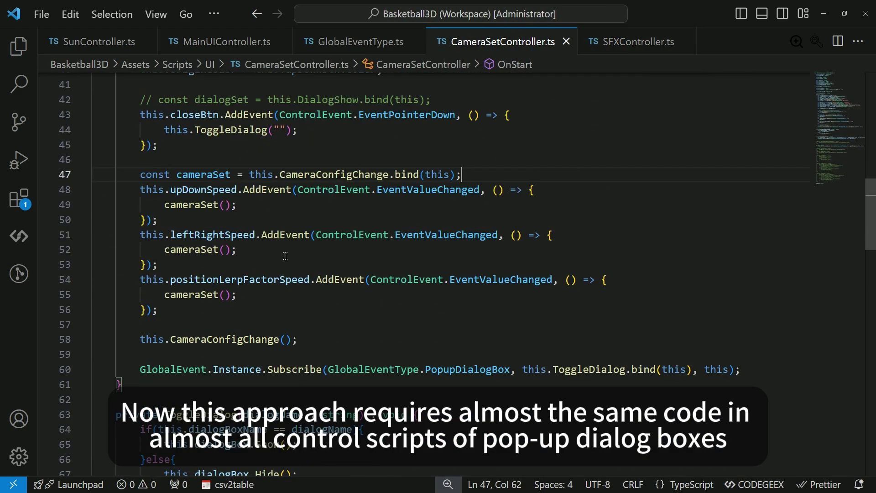
pyautogui.scroll(2, 287, 258)
pyautogui.keyDown('ctrl'); pyautogui.click(229, 223); pyautogui.keyUp('ctrl')
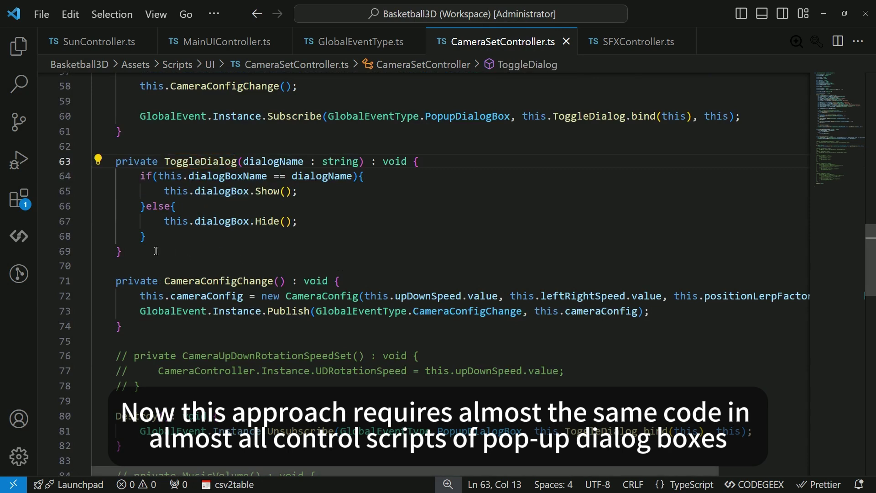
pyautogui.moveTo(157, 251); pyautogui.dragTo(112, 170)
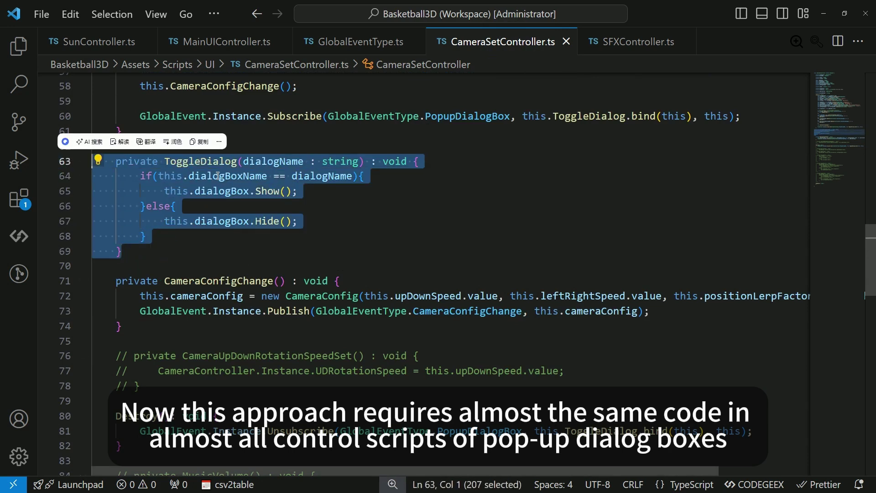
pyautogui.doubleClick(200, 165)
pyautogui.click(632, 40)
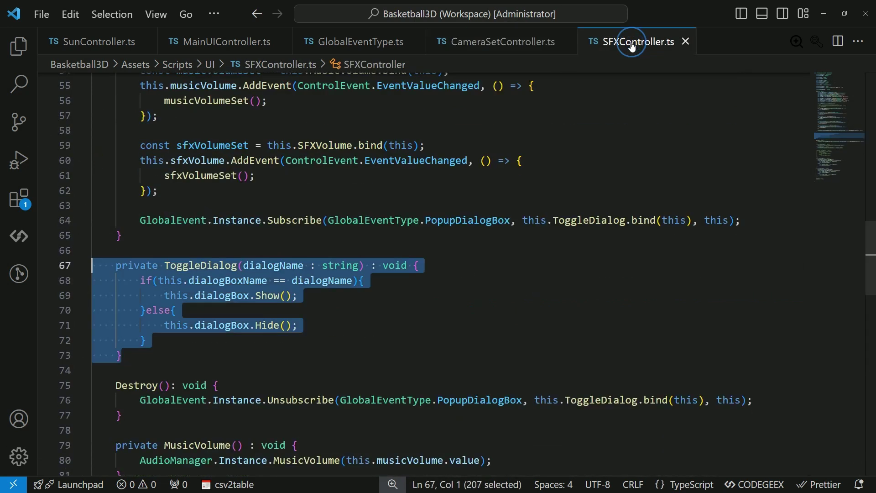
pyautogui.doubleClick(204, 266)
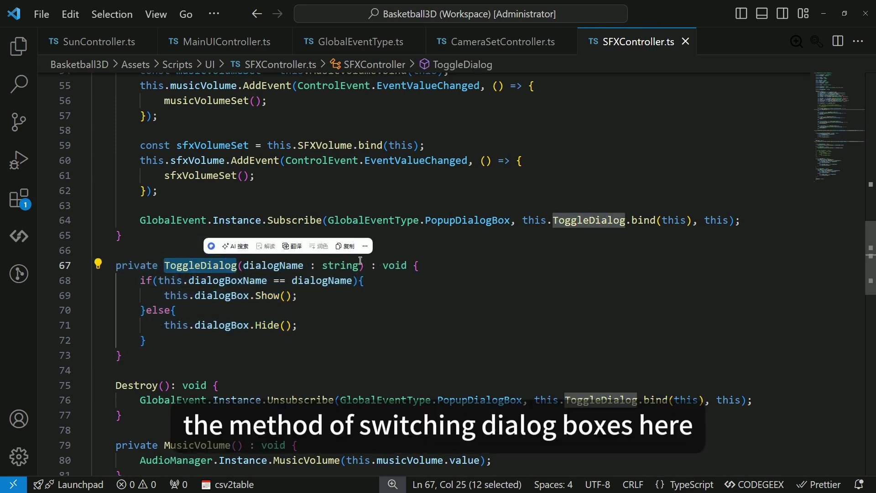
# Compare the GlobalEvent Subscribe calls for PopupDialogBox in CameraSetController.ts and SFXController.ts.
pyautogui.click(526, 42)
pyautogui.scroll(2, 309, 223)
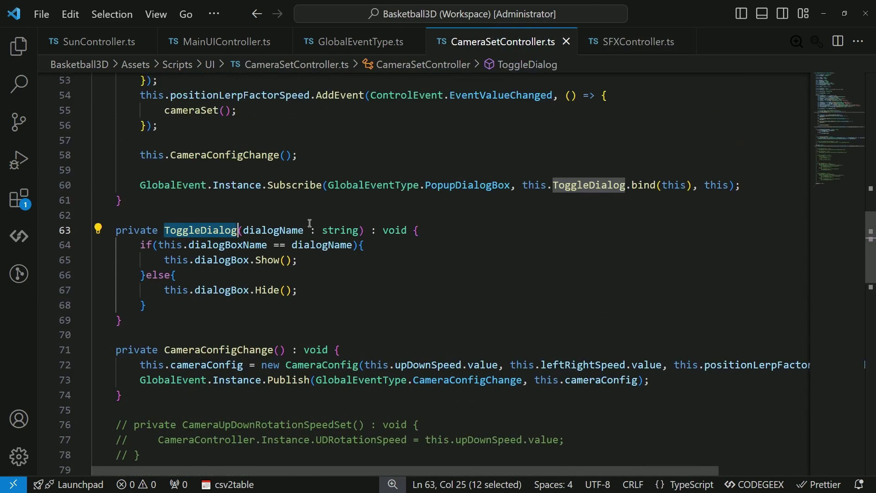
pyautogui.doubleClick(292, 185)
pyautogui.click(629, 42)
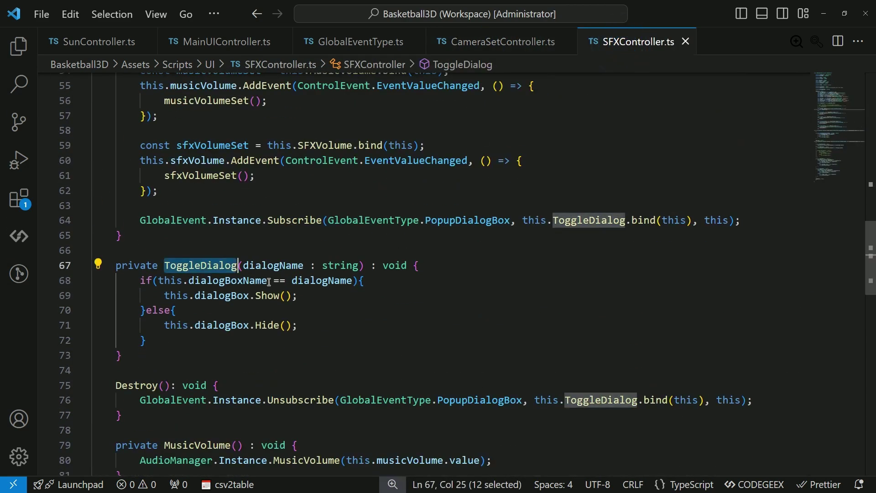
pyautogui.doubleClick(293, 220)
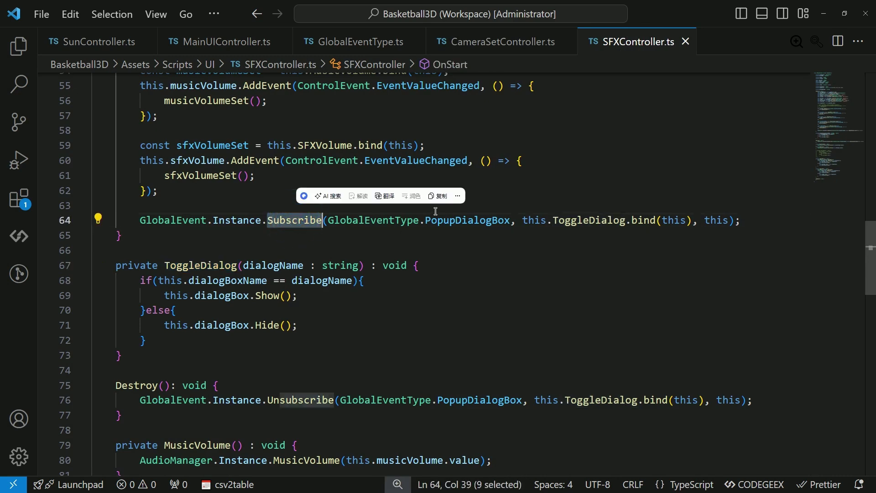
pyautogui.click(493, 42)
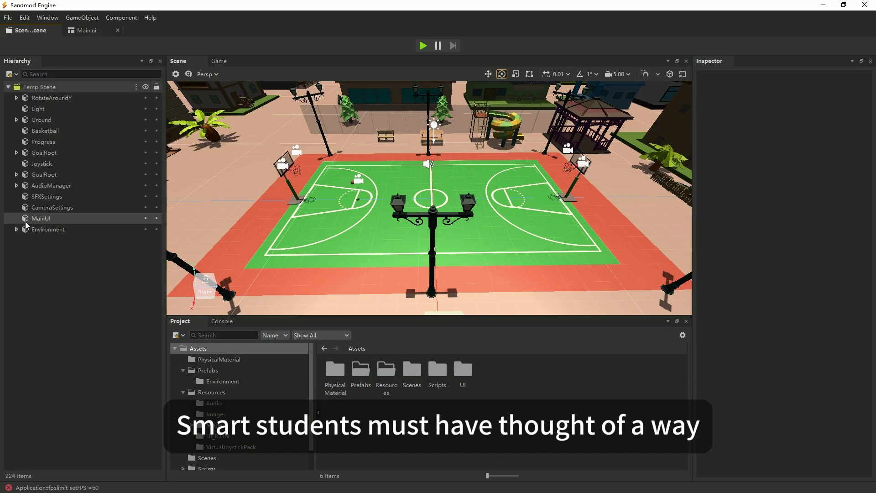
# Switch to Sandmod Engine and make the SFXSettings and CameraSettings nodes children of MainUI.
pyautogui.click(42, 196)
pyautogui.moveTo(42, 196); pyautogui.dragTo(62, 218)
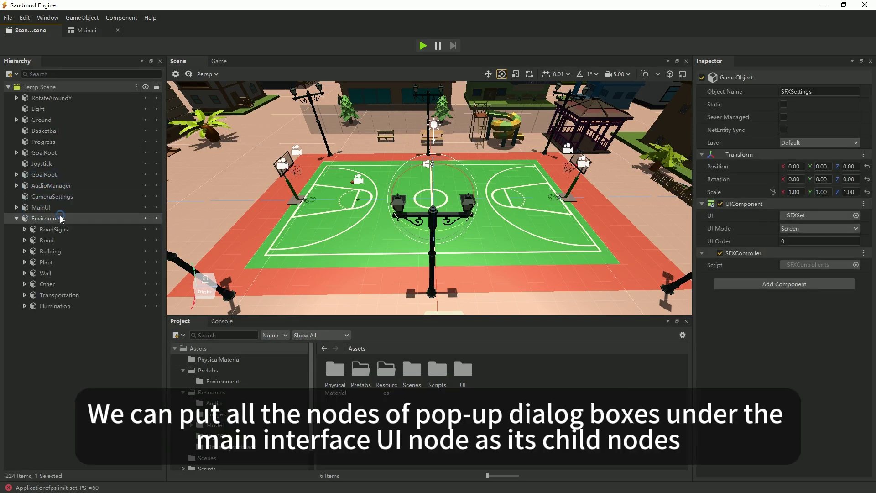
pyautogui.click(17, 219)
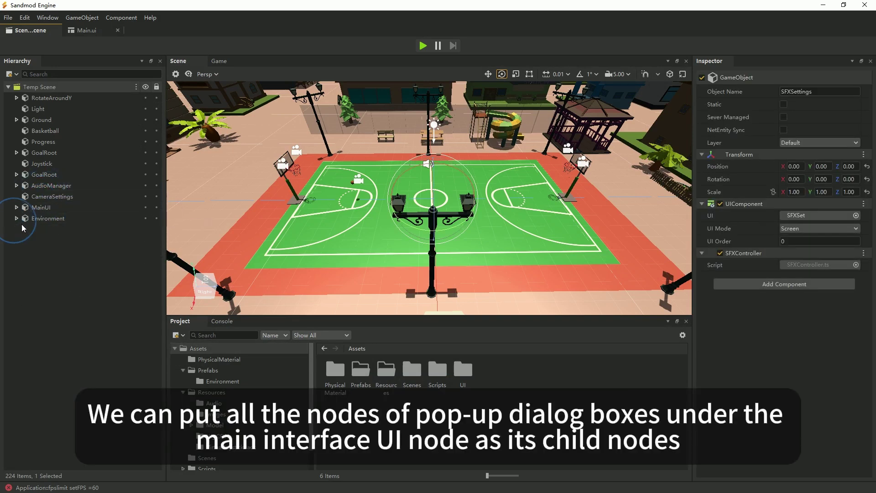
pyautogui.click(16, 208)
pyautogui.moveTo(53, 199); pyautogui.dragTo(69, 207)
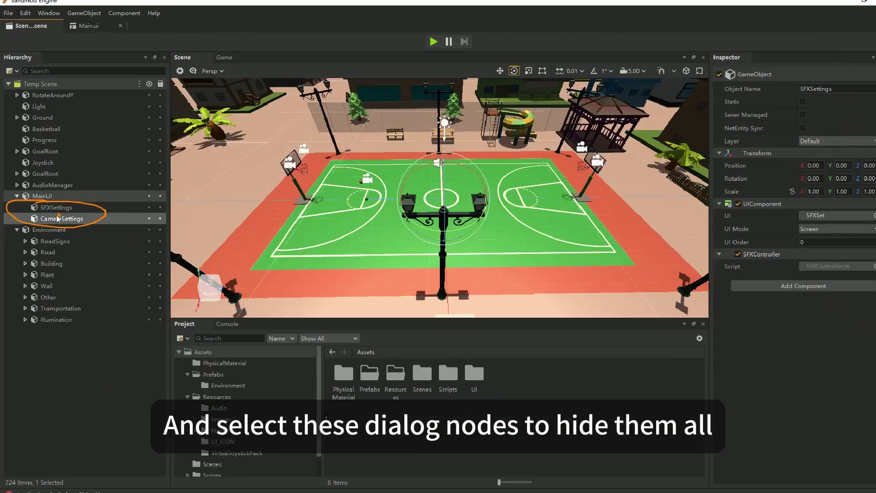
# Deactivate the SFXSettings and CameraSettings objects together and save the scene.
pyautogui.click(106, 215)
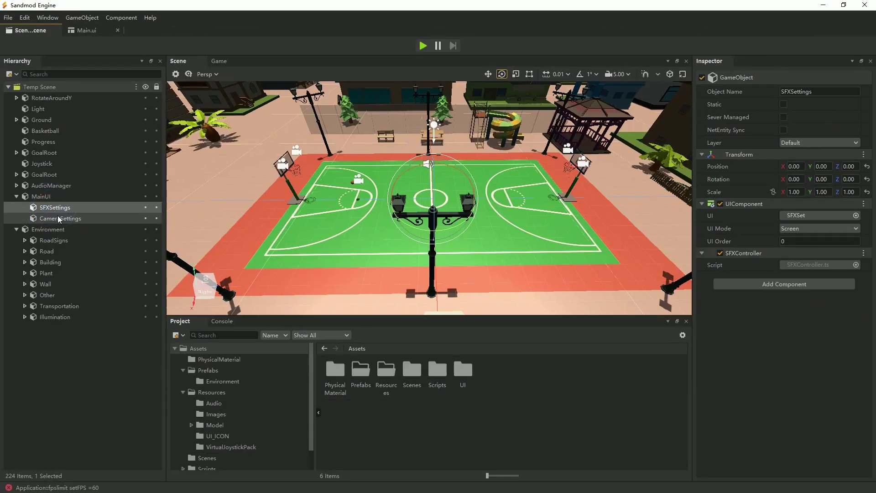
pyautogui.keyDown('ctrl'); pyautogui.click(116, 231); pyautogui.keyUp('ctrl')
pyautogui.click(702, 78)
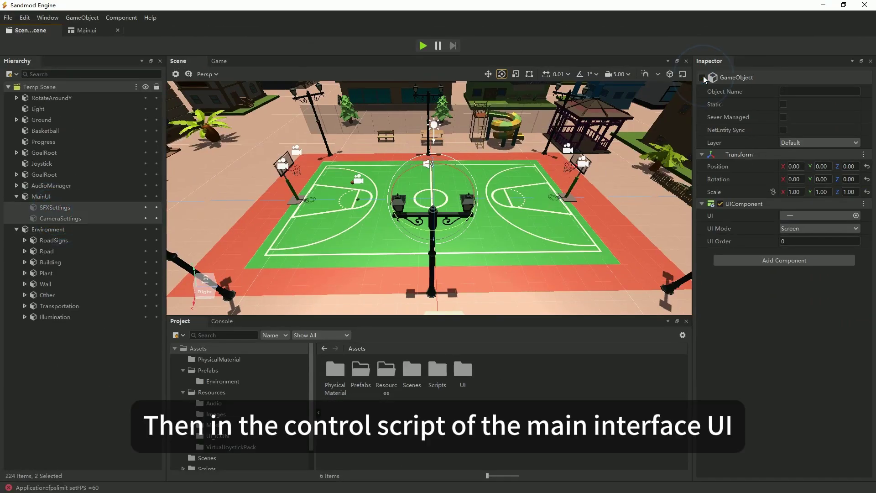
pyautogui.hotkey('ctrl', 's')
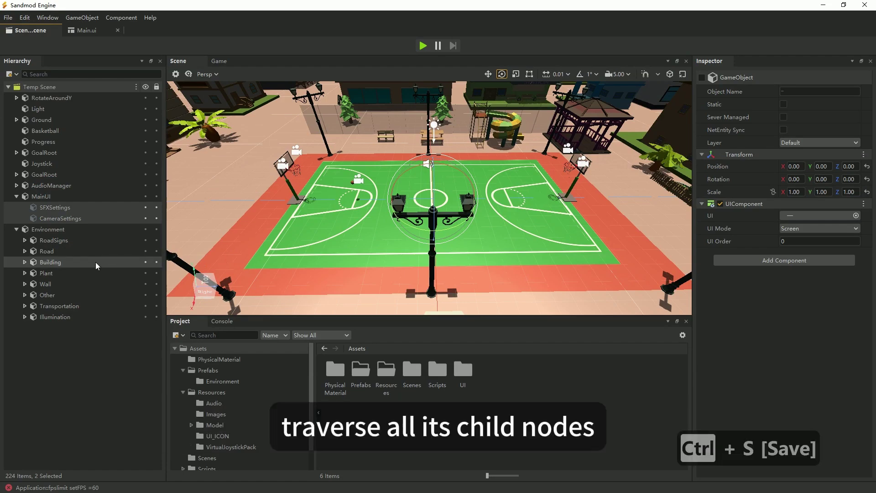
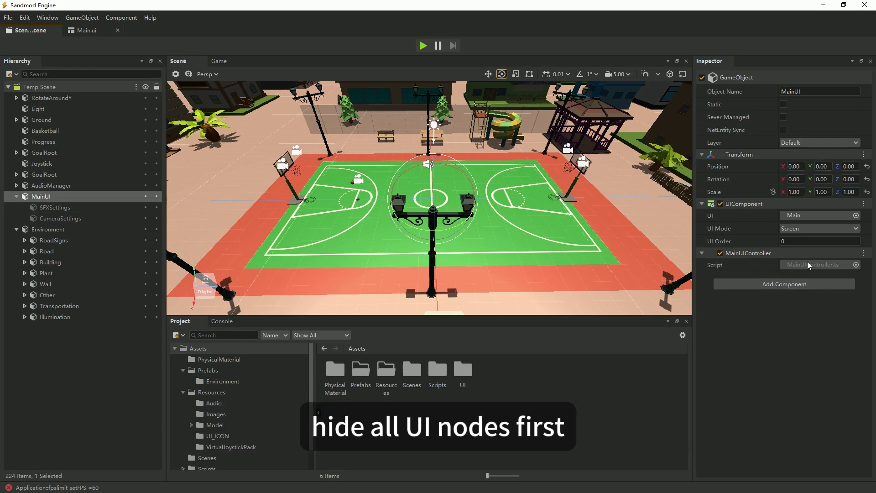
# Open the Scripts folder, then switch to VS Code and open MainUIController.ts at the end of its OnStart method.
pyautogui.doubleClick(432, 378)
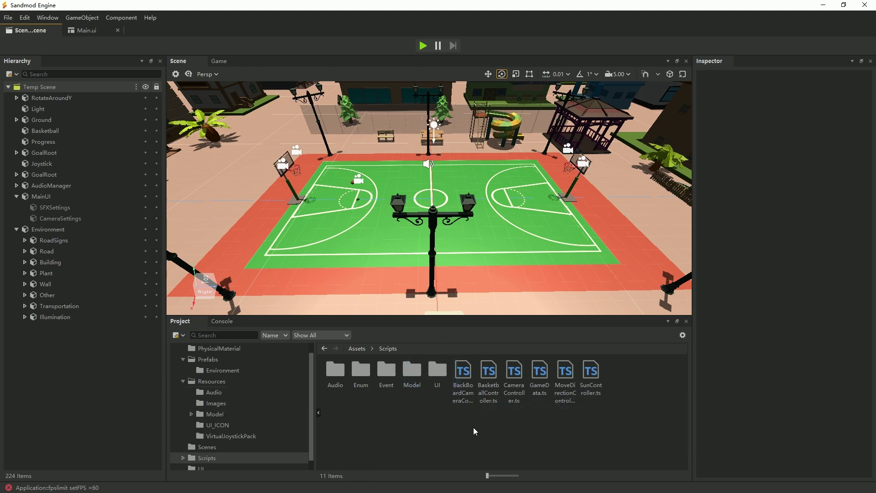
pyautogui.hotkey('alt', 'Tab')
pyautogui.click(20, 52)
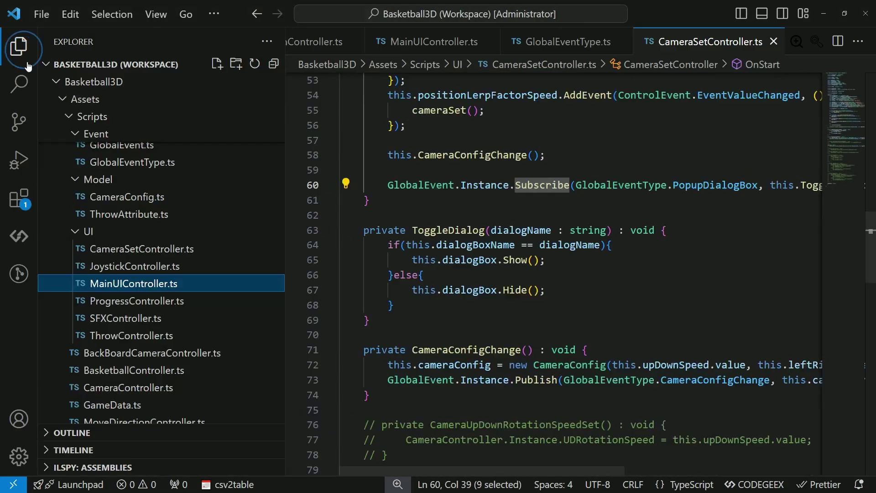
pyautogui.scroll(3, 157, 205)
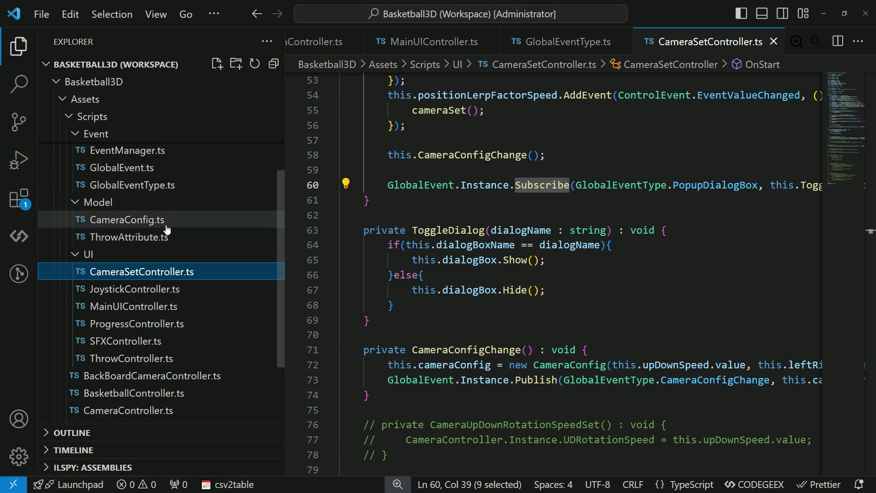
pyautogui.click(176, 360)
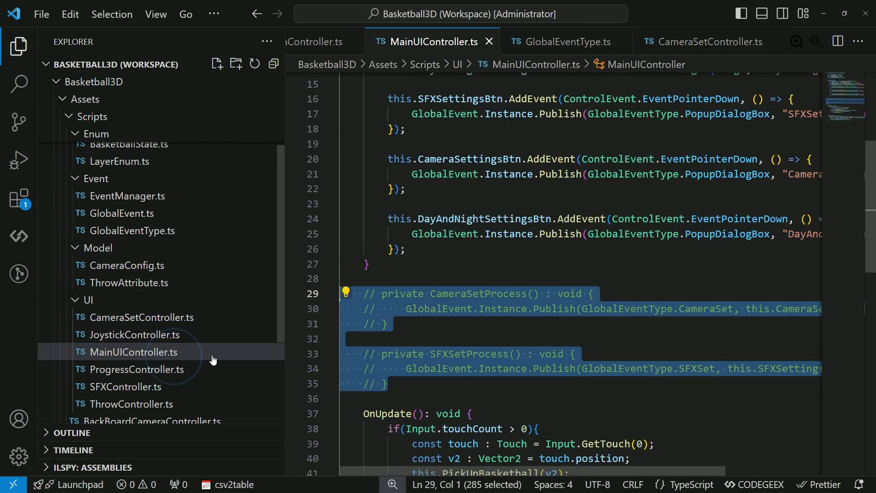
pyautogui.click(19, 46)
pyautogui.click(363, 265)
pyautogui.scroll(3, 188, 318)
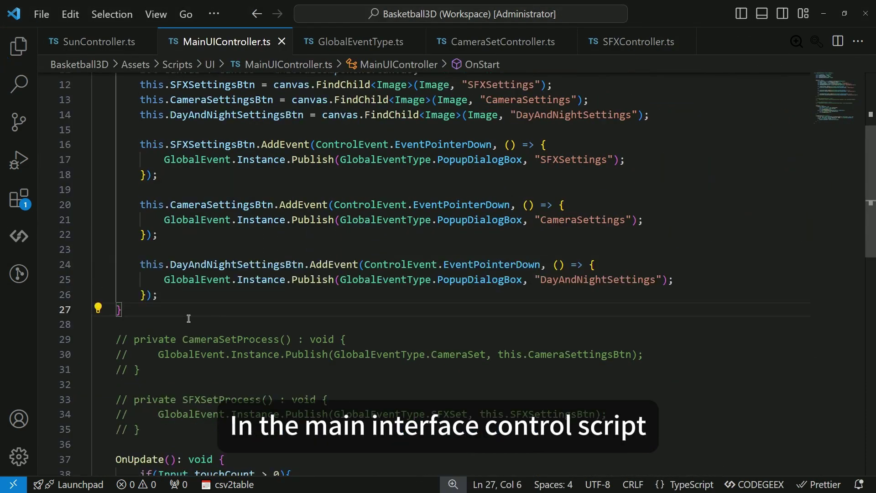
# Add a private hideAllDialogBox() : void method after OnStart that stores this.transform.childCount in a number variable n.
pyautogui.press('Return')
pyautogui.press('Return')
pyautogui.write('private ')
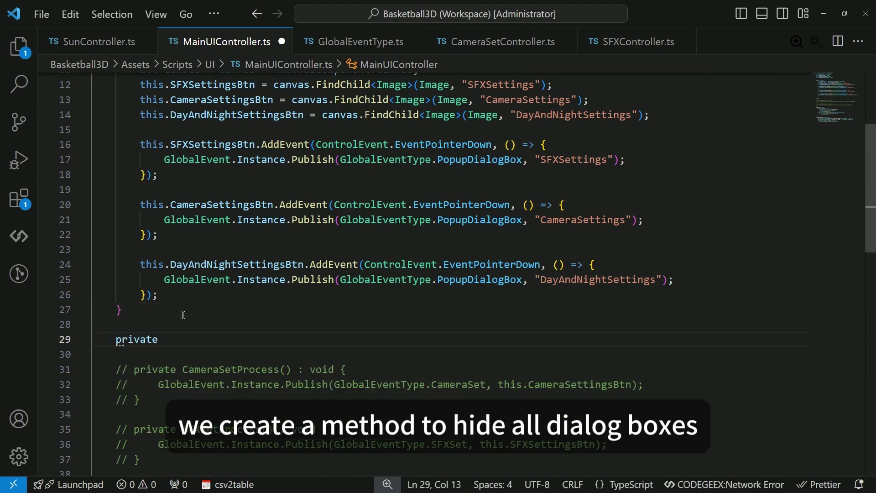
pyautogui.write('hideAllDialogBox() : void {')
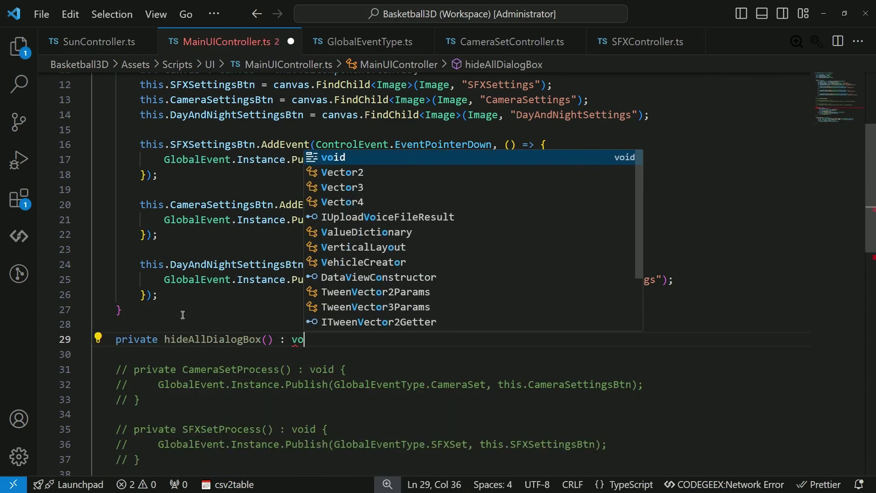
pyautogui.press('Return')
pyautogui.write('let n : number = this.transform.childCount;')
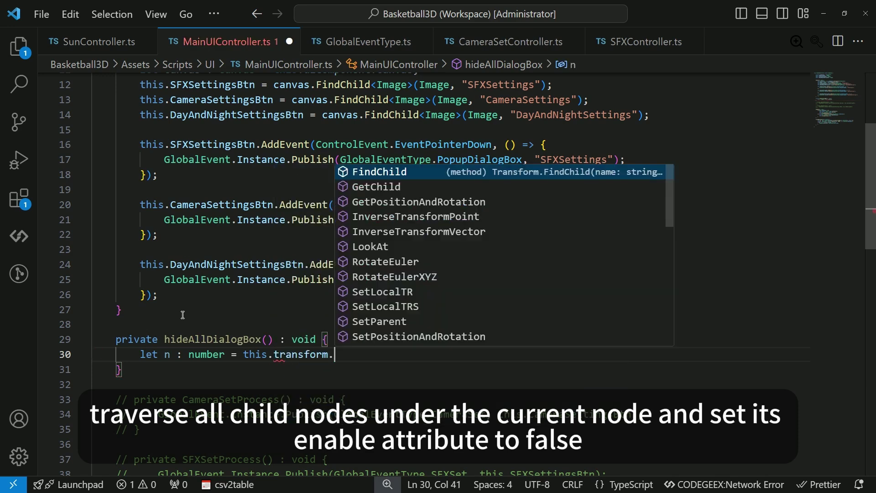
# Add a for loop in hideAllDialogBox with the header let i=0; i<n; i++.
pyautogui.press('Return')
pyautogui.write('for(){')
pyautogui.press('Return')
pyautogui.press('Up')
pyautogui.write('let i=0; i<n; i++')
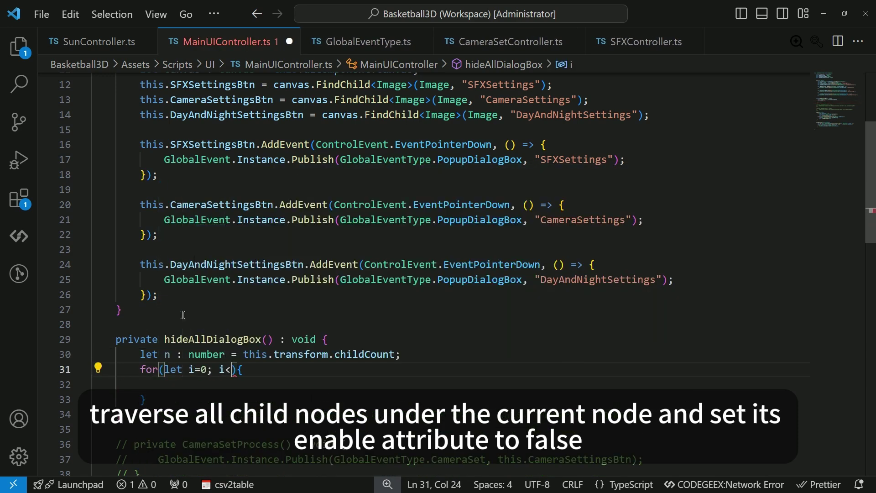
# Inside the loop, declare child : GameObject as this.transform.GetChild(i).gameObject.
pyautogui.press('Down')
pyautogui.write('let child : Game')
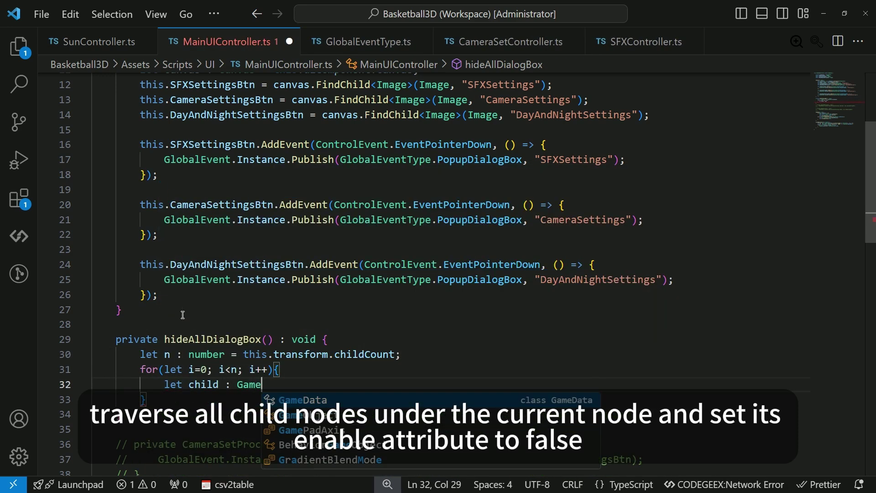
pyautogui.write('Object = this.transform.GetChild(i).gameObject')
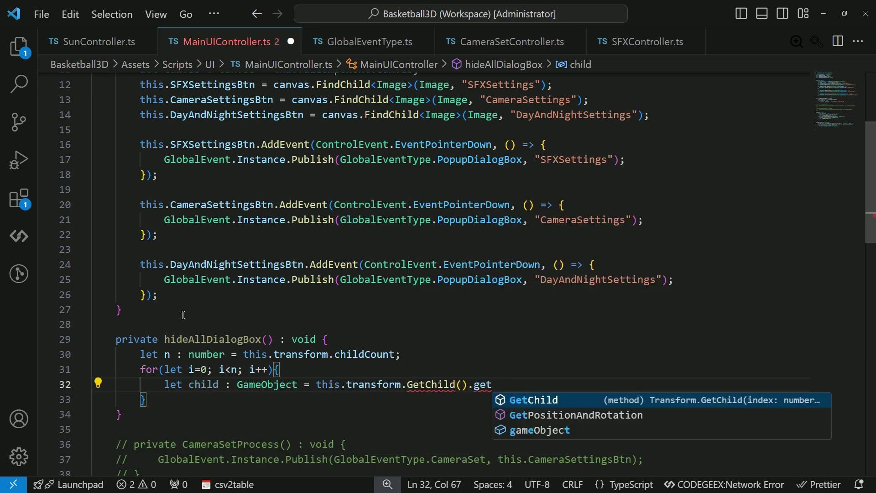
pyautogui.press('BackSpace')
pyautogui.press('Down')
pyautogui.press('Down')
pyautogui.press('Return')
pyautogui.write(';')
pyautogui.click(462, 385)
pyautogui.write('i')
# Set child.enable = false for each child in the loop and save the script.
pyautogui.click(569, 391)
pyautogui.press('Return')
pyautogui.write('child.enable = false;')
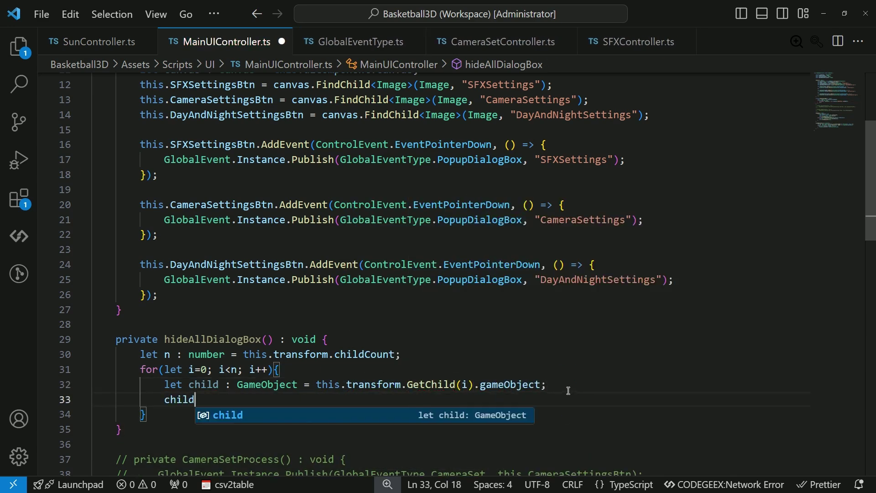
pyautogui.hotkey('ctrl', 's')
# Add a private showDialogBox method below hideAllDialogBox with the parameter dialogBoxName : string and return type void.
pyautogui.click(160, 441)
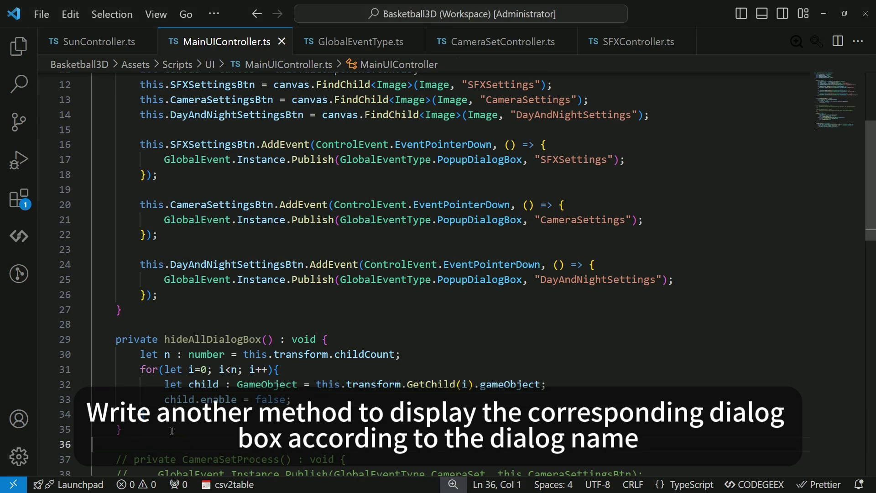
pyautogui.press('Return')
pyautogui.press('Return')
pyautogui.write('private showDialog')
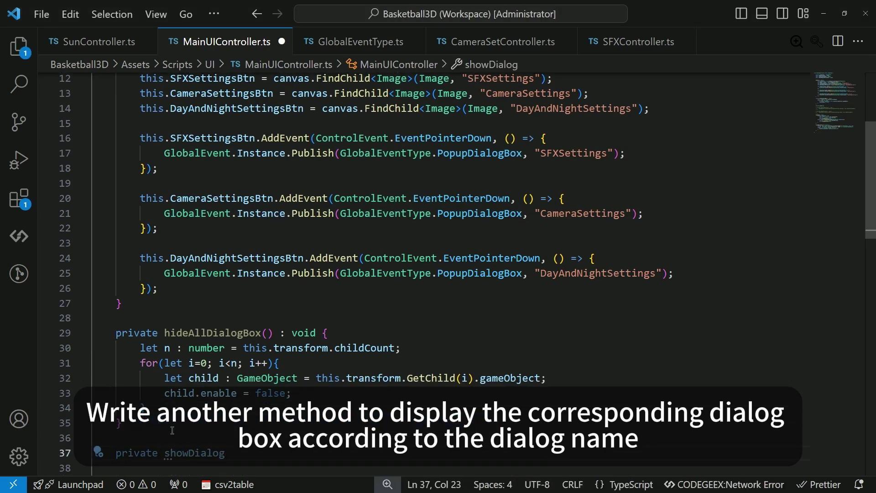
pyautogui.write('{')
pyautogui.press('Return')
pyautogui.click(250, 438)
pyautogui.write('dialogB')
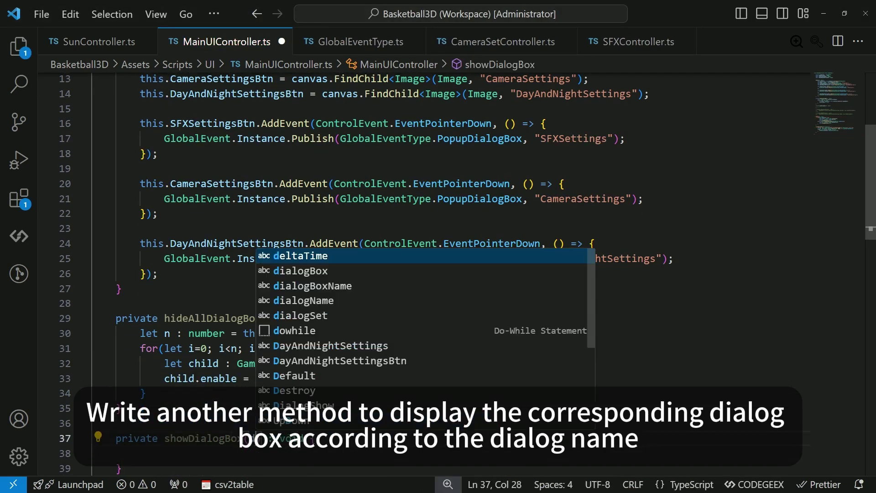
pyautogui.write('oxName : string')
# In showDialogBox, get dialogBox : GameObject from this.transform.FindChild(dialogBoxName).gameObject, set dialogBox.enable = true, and save the script.
pyautogui.scroll(-2, 241, 410)
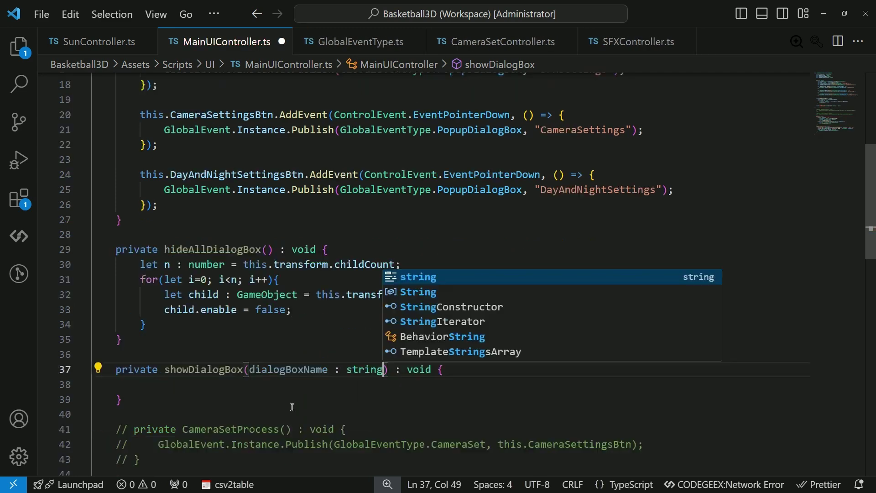
pyautogui.click(233, 385)
pyautogui.write('let dialogBox : GameObject')
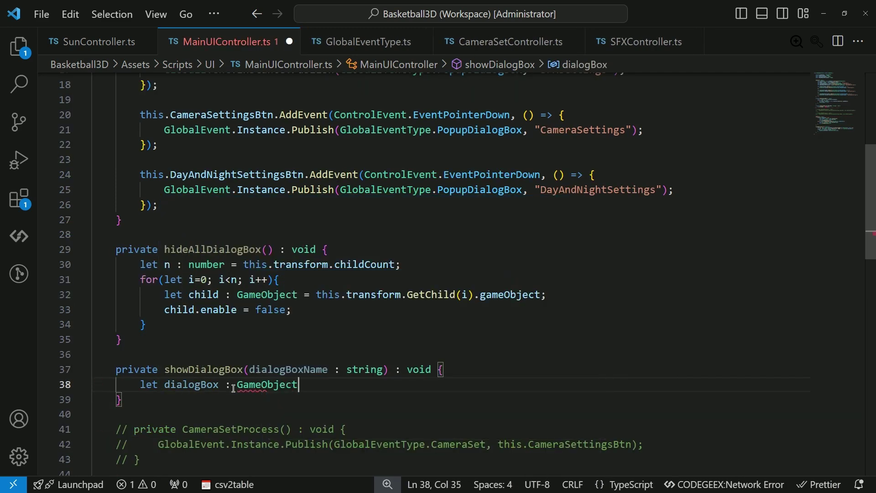
pyautogui.write(' = this.transform.FindChild(dialogBoxName).gameObject;')
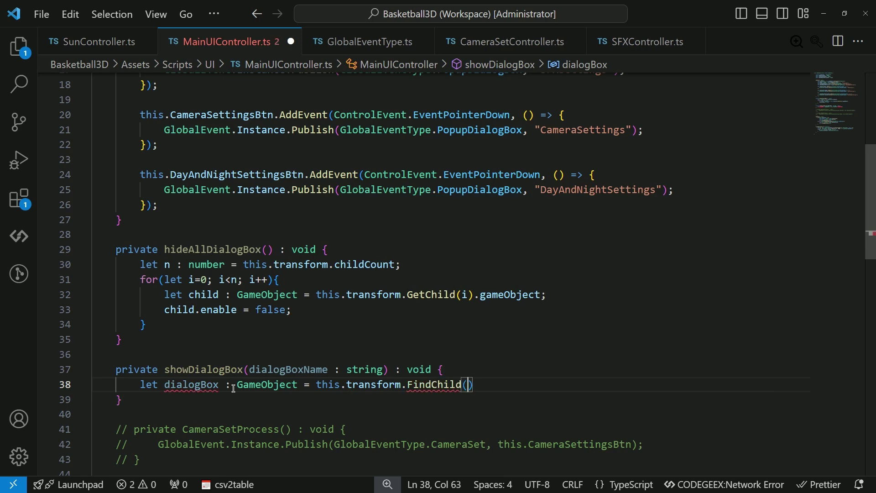
pyautogui.press('Return')
pyautogui.write('dialogBox.enable = true;')
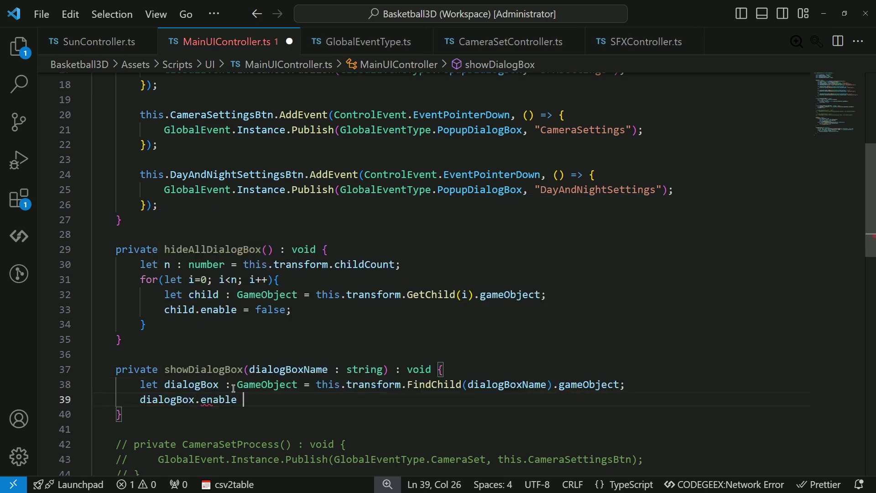
pyautogui.hotkey('ctrl', 's')
# Add a private toggleDialogBox(dialogBoxName : string) : void method below showDialogBox.
pyautogui.click(161, 421)
pyautogui.press('Return')
pyautogui.press('Return')
pyautogui.write('pri')
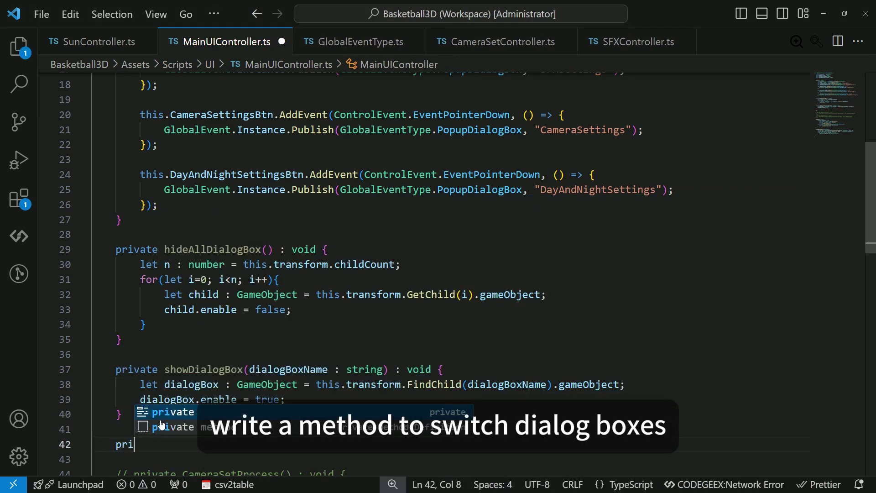
pyautogui.write('vate toggleDialo')
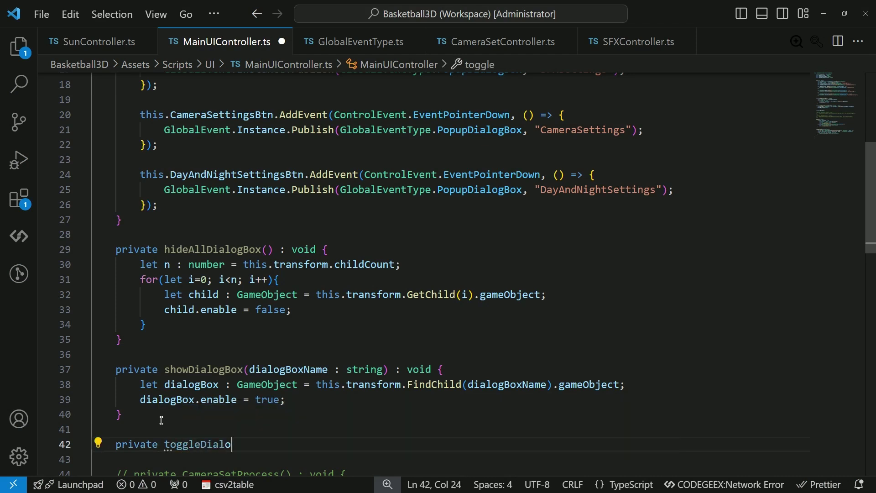
pyautogui.write('gBox() : void {')
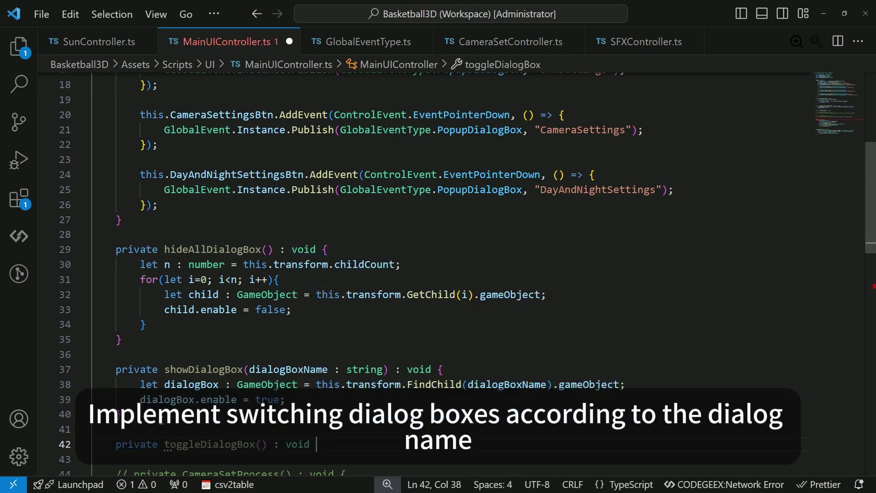
pyautogui.press('Return')
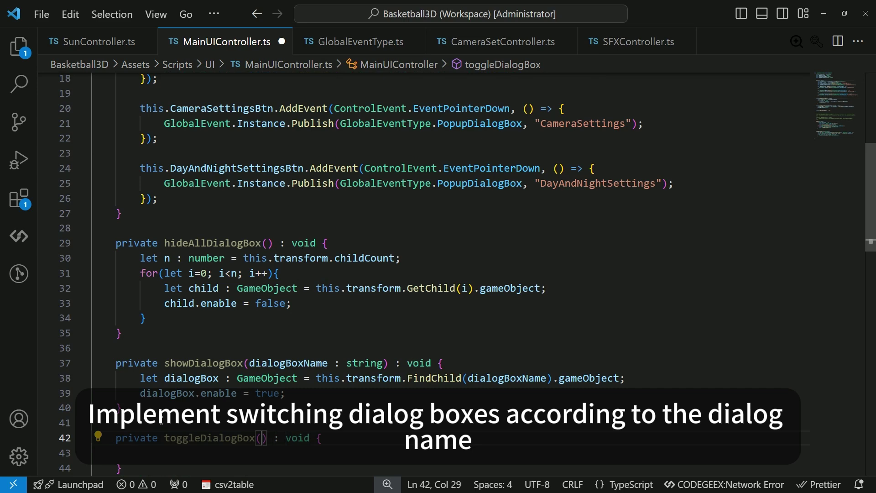
pyautogui.write('dialogBoxName ')
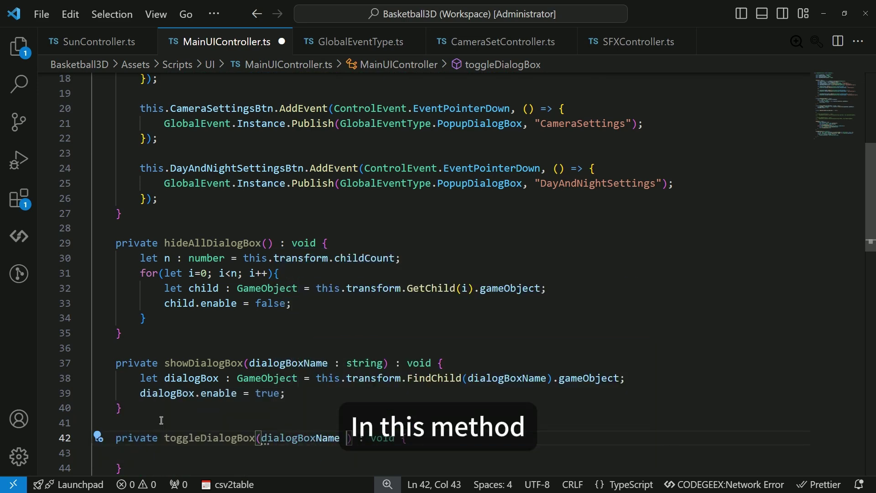
pyautogui.write(': string')
# Make toggleDialogBox call this.hideAllDialogBox() and this.showDialogBox(dialogBoxName), and save the script.
pyautogui.click(191, 453)
pyautogui.scroll(-2, 252, 414)
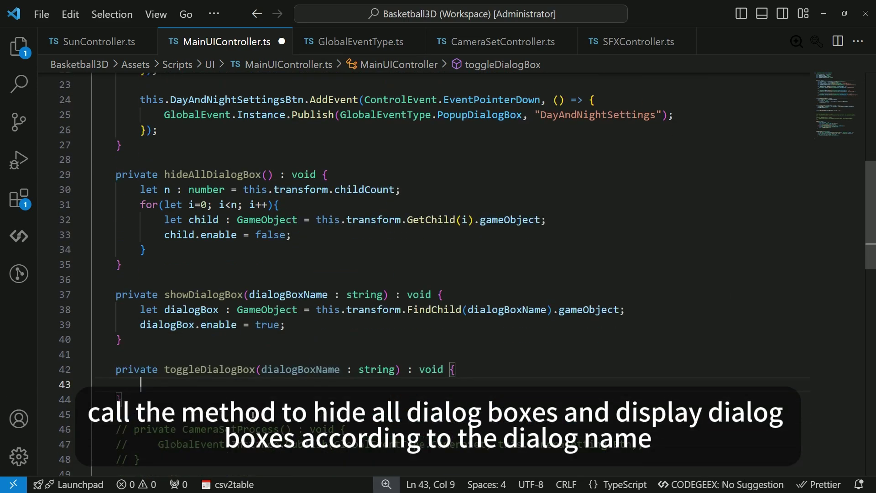
pyautogui.write('this.hideAllDialogBox();')
pyautogui.press('Return')
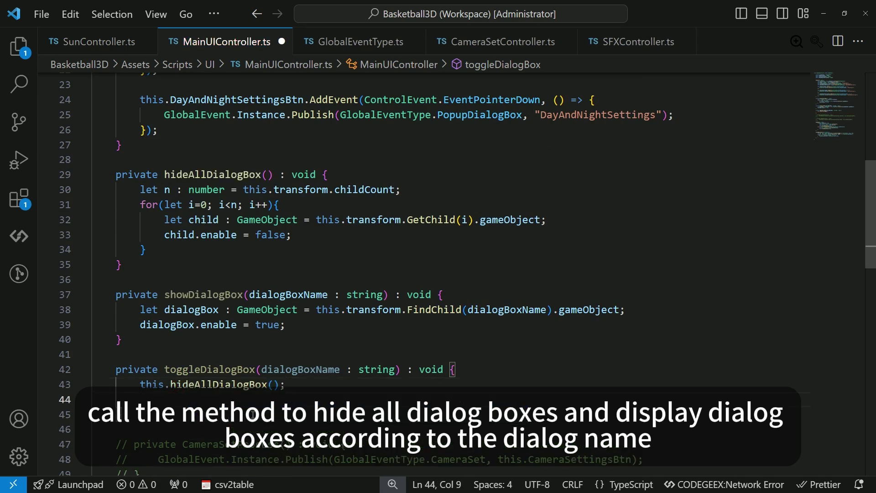
pyautogui.write('this.showDialogBox(dia')
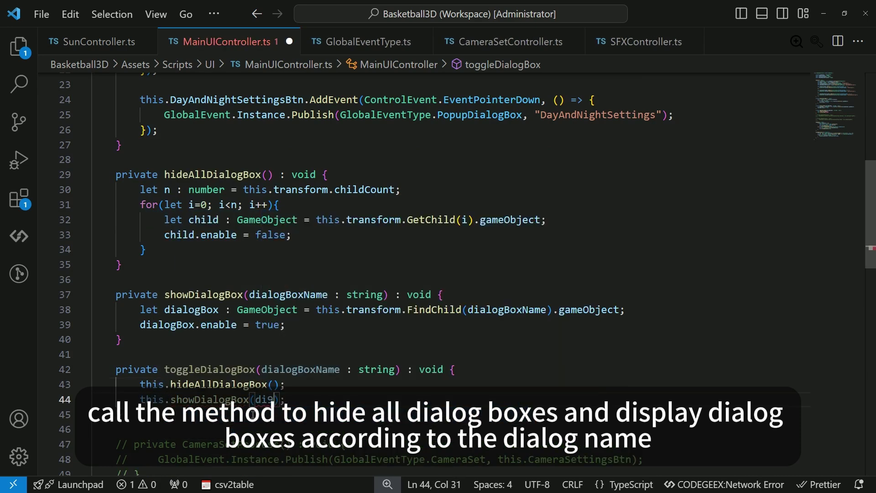
pyautogui.write('logBoxName')
pyautogui.hotkey('ctrl', 's')
# In the SFXSettingsBtn callback, comment out the Publish call and add this.toggleDialogBox("SFXSettings"); above it.
pyautogui.click(295, 268)
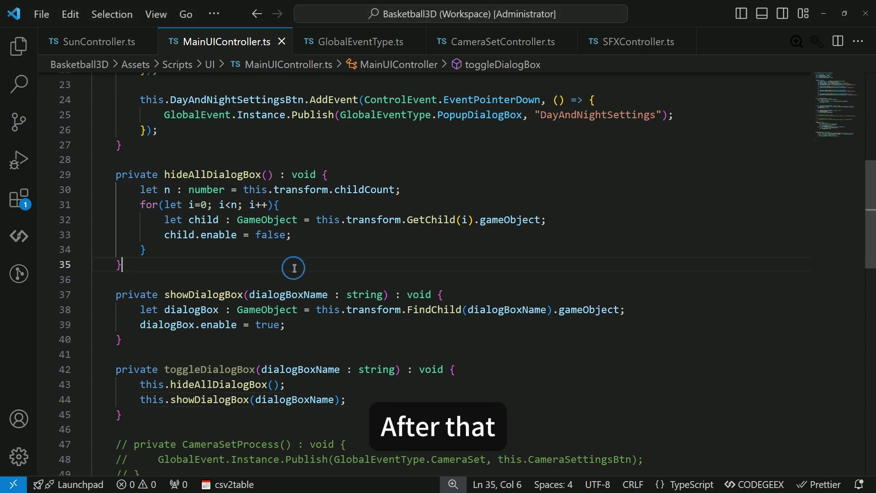
pyautogui.scroll(7, 294, 268)
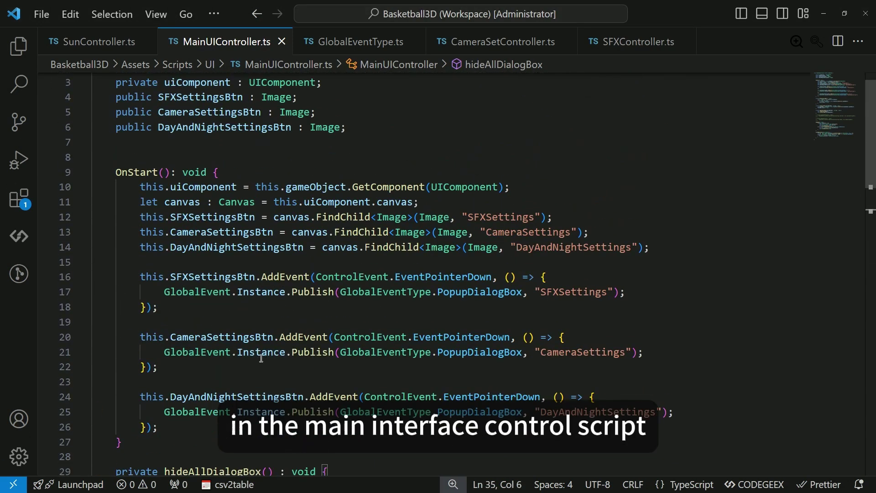
pyautogui.click(165, 292)
pyautogui.hotkey('ctrl', '/')
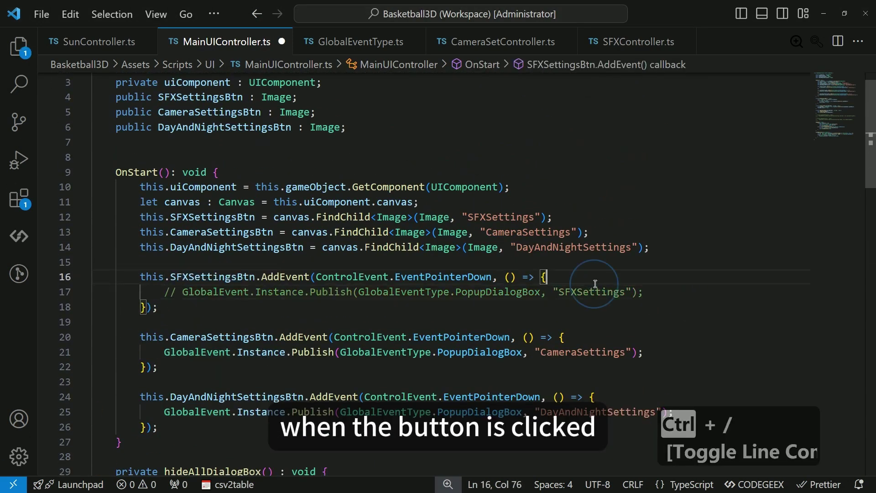
pyautogui.press('Return')
pyautogui.write('this.toggleDialogBox')
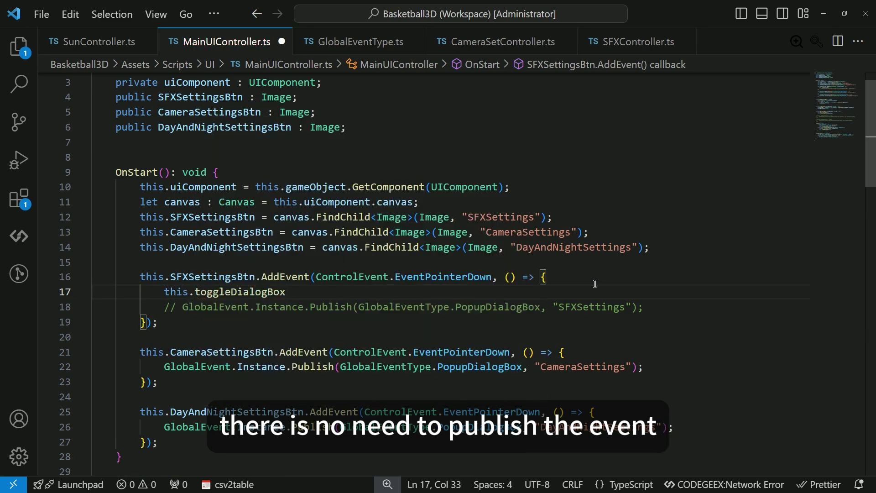
pyautogui.write('("SFXSettings");')
pyautogui.moveTo(553, 307); pyautogui.dragTo(637, 307)
pyautogui.hotkey('ctrl', 'c')
pyautogui.click(289, 292)
pyautogui.hotkey('ctrl', 'v')
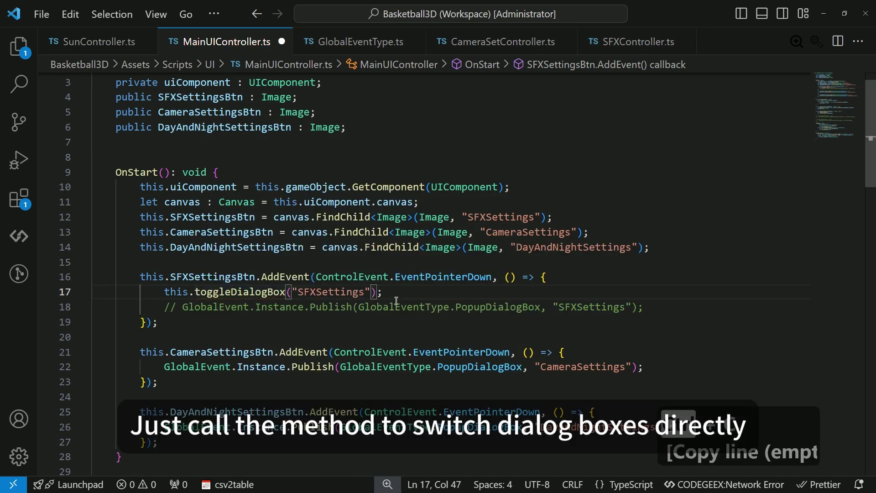
# Copy the toggleDialogBox("SFXSettings") call to the start of the CameraSettingsBtn and DayAndNightSettingsBtn callbacks.
pyautogui.moveTo(397, 298); pyautogui.dragTo(163, 292)
pyautogui.hotkey('ctrl', 'c')
pyautogui.click(580, 350)
pyautogui.press('Return')
pyautogui.hotkey('ctrl', 'v')
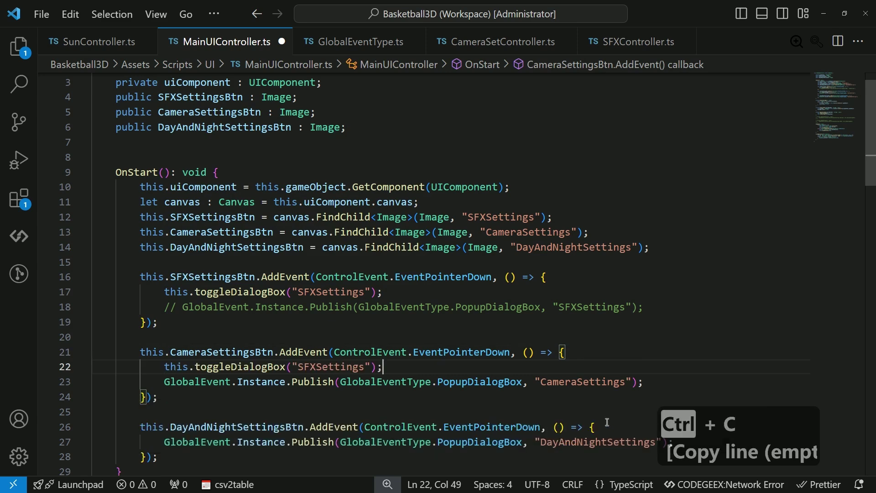
pyautogui.click(608, 425)
pyautogui.press('Return')
pyautogui.hotkey('ctrl', 'v')
# Comment out the GlobalEvent Publish calls in the CameraSettingsBtn and DayAndNightSettingsBtn callbacks.
pyautogui.scroll(-2, 608, 426)
pyautogui.click(182, 314)
pyautogui.hotkey('ctrl', '/')
pyautogui.click(184, 388)
pyautogui.hotkey('ctrl', '/')
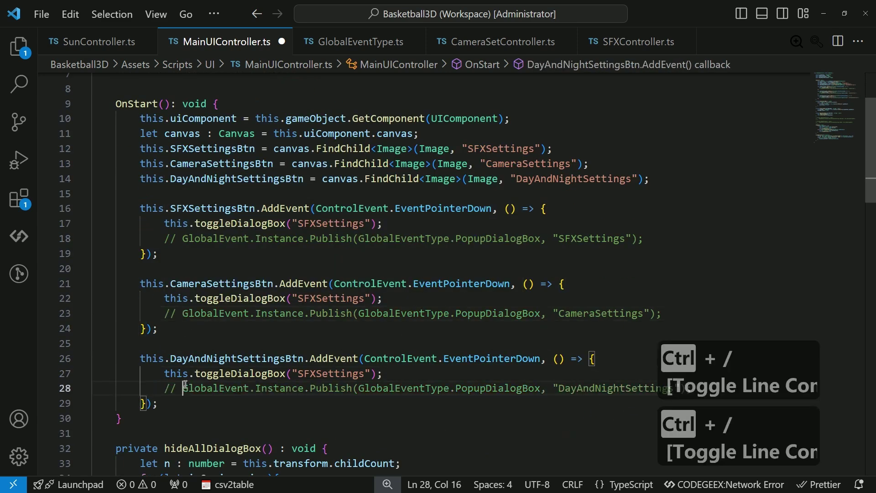
# Change the toggleDialogBox argument in the CameraSettingsBtn callback to "CameraSettings".
pyautogui.doubleClick(601, 313)
pyautogui.hotkey('ctrl', 'c')
pyautogui.doubleClick(335, 298)
pyautogui.hotkey('ctrl', 'v')
# Change the toggleDialogBox argument in the DayAndNightSettingsBtn callback to "DayAndNightSettings" and save the script.
pyautogui.scroll(-3, 336, 298)
pyautogui.doubleClick(617, 297)
pyautogui.hotkey('ctrl', 'c')
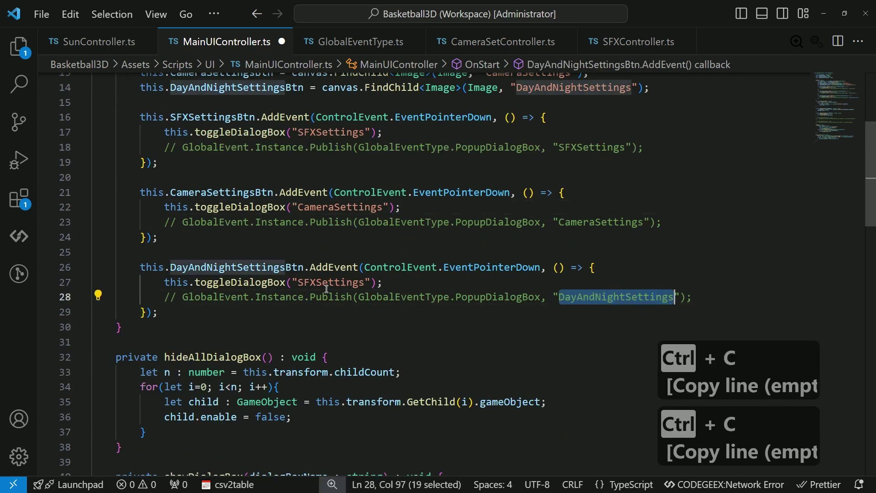
pyautogui.doubleClick(327, 284)
pyautogui.hotkey('ctrl', 'v')
pyautogui.hotkey('ctrl', 's')
# In GlobalEventType.ts, comment out the PopupDialogBox entry of the enum and save the file.
pyautogui.click(19, 46)
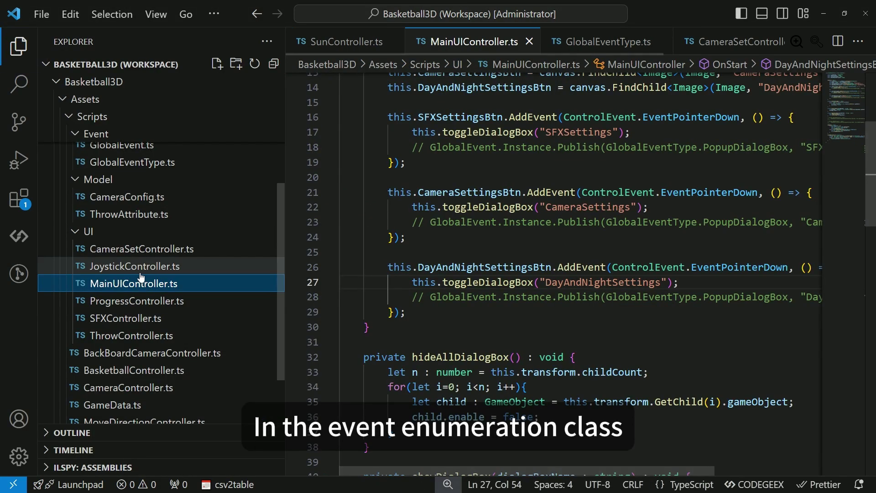
pyautogui.scroll(-2, 143, 279)
pyautogui.scroll(3, 163, 283)
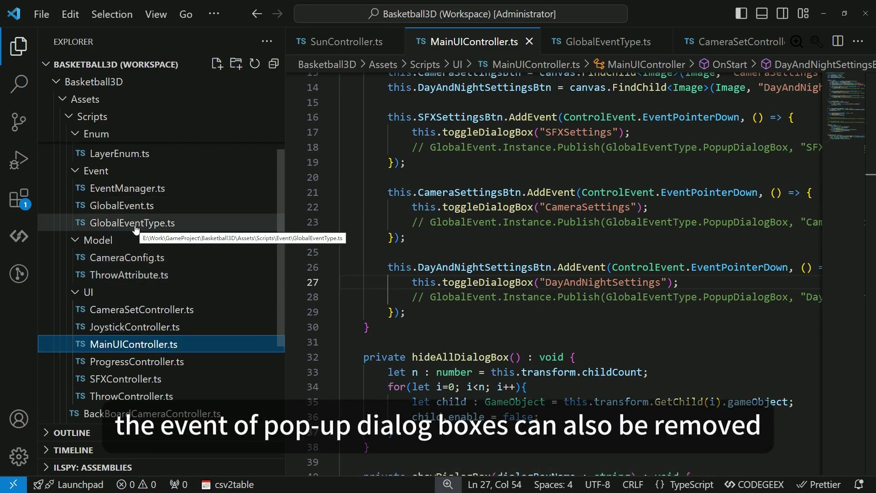
pyautogui.click(137, 222)
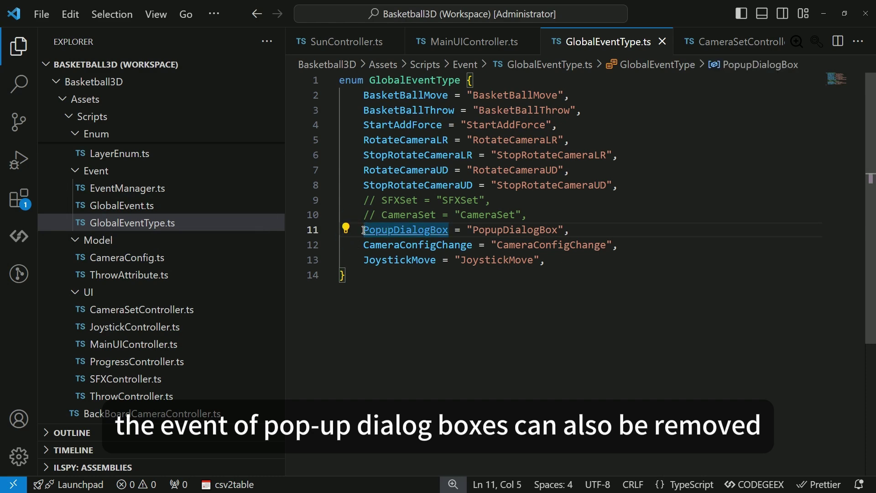
pyautogui.hotkey('ctrl', '/')
pyautogui.hotkey('ctrl', 's')
# In SFXController.ts, comment out the Destroy method and the PopupDialogBox Subscribe call in OnStart, and save.
pyautogui.click(141, 309)
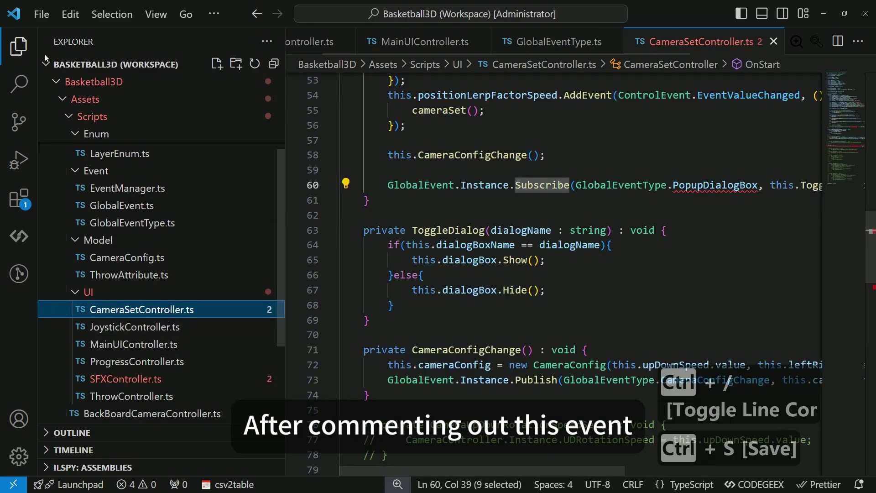
pyautogui.click(126, 379)
pyautogui.click(18, 45)
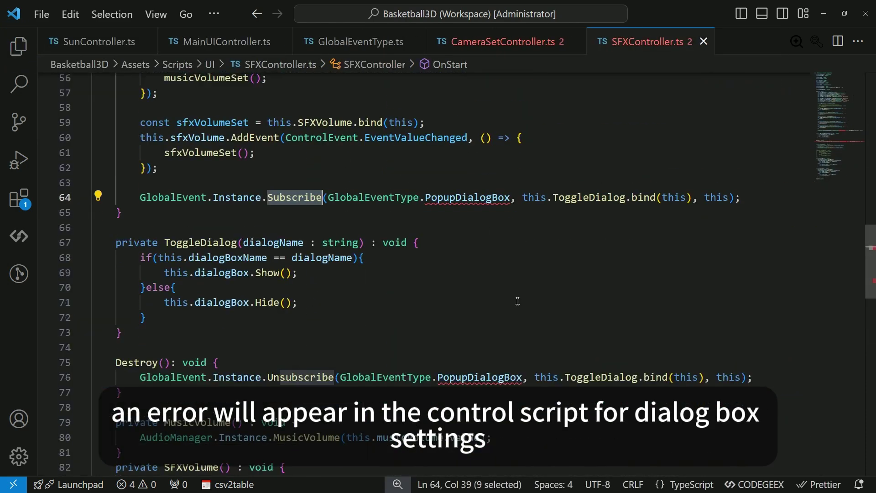
pyautogui.scroll(-10, 586, 264)
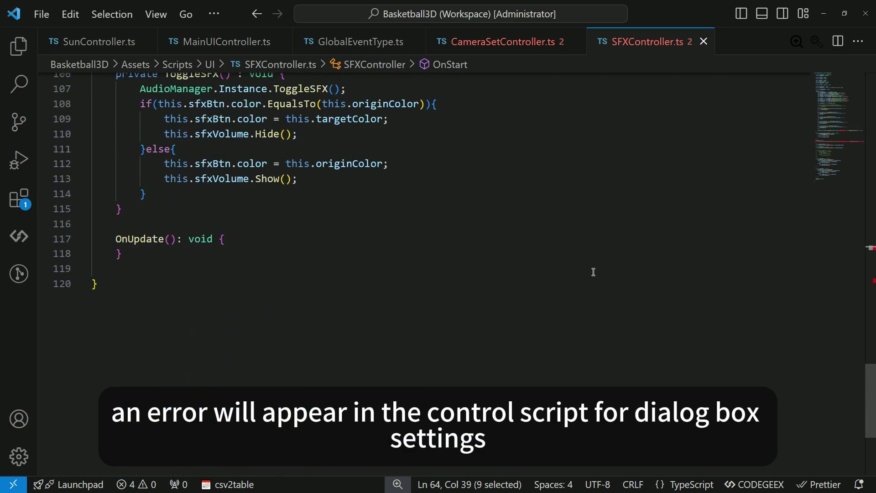
pyautogui.scroll(10, 586, 264)
pyautogui.click(115, 318)
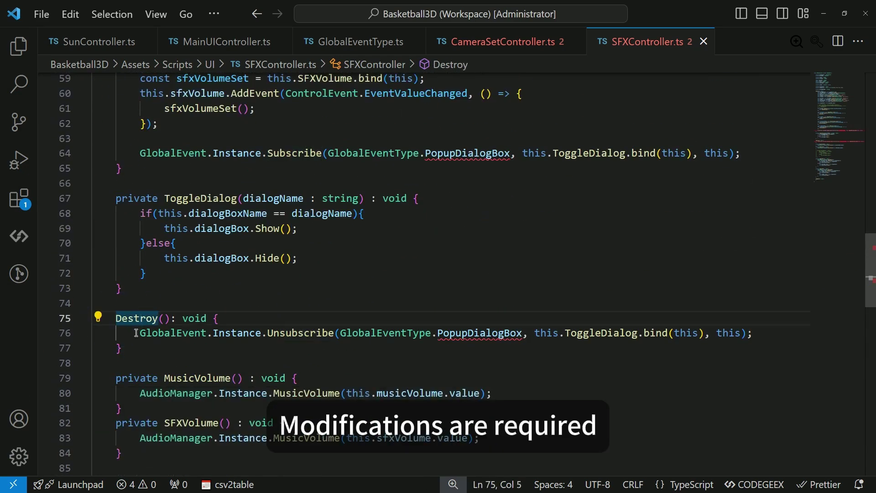
pyautogui.moveTo(115, 322); pyautogui.dragTo(142, 348)
pyautogui.hotkey('ctrl', '/')
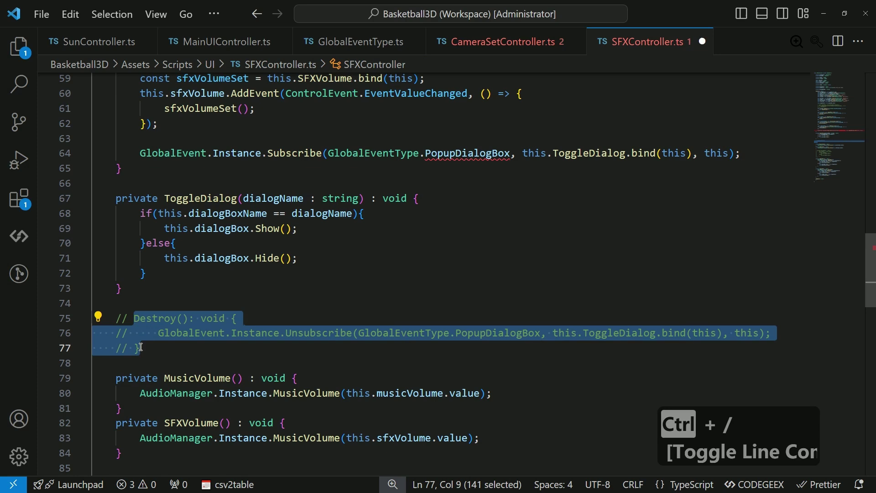
pyautogui.click(149, 154)
pyautogui.hotkey('ctrl', '/')
pyautogui.hotkey('ctrl', 's')
# In CameraSetController.ts, comment out the PopupDialogBox Subscribe call and the whole Destroy method, and save.
pyautogui.click(18, 45)
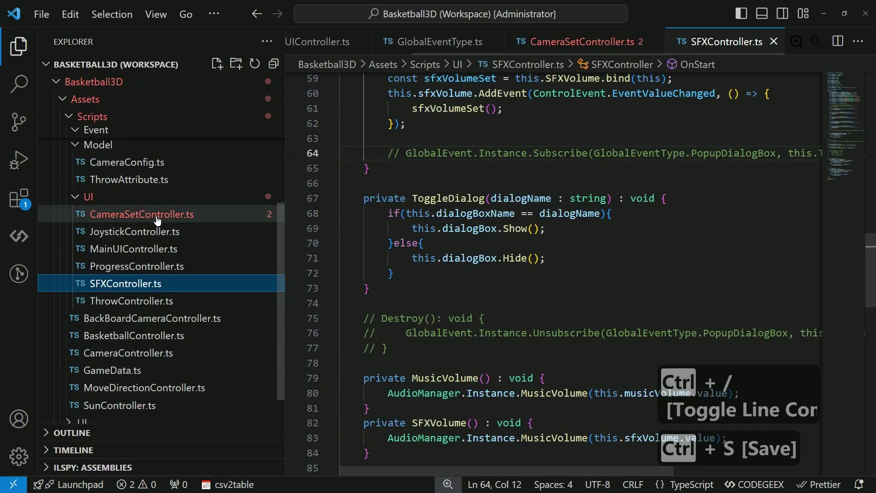
pyautogui.click(157, 221)
pyautogui.click(18, 46)
pyautogui.click(141, 187)
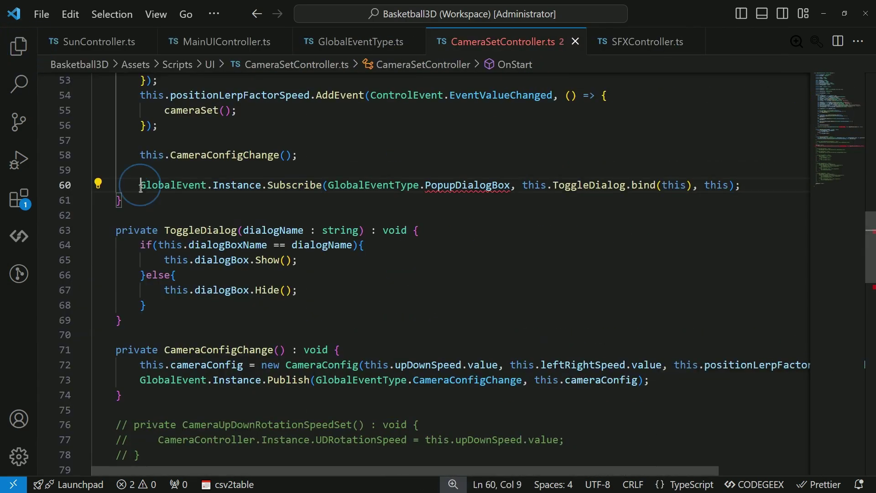
pyautogui.hotkey('ctrl', '/')
pyautogui.scroll(-6, 455, 354)
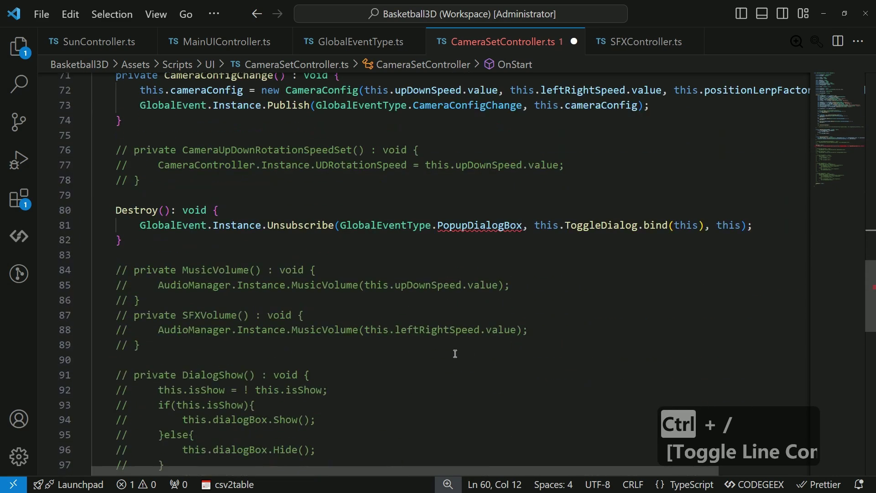
pyautogui.moveTo(115, 212); pyautogui.dragTo(122, 241)
pyautogui.hotkey('ctrl', '/')
pyautogui.hotkey('ctrl', 's')
# Comment out the entire ToggleDialog method in SFXController.ts and save.
pyautogui.scroll(1, 414, 254)
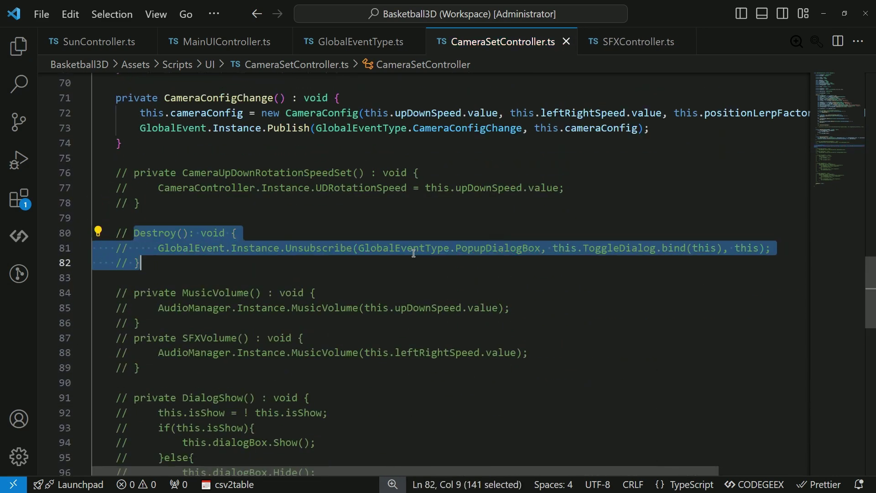
pyautogui.click(631, 41)
pyautogui.scroll(10, 227, 273)
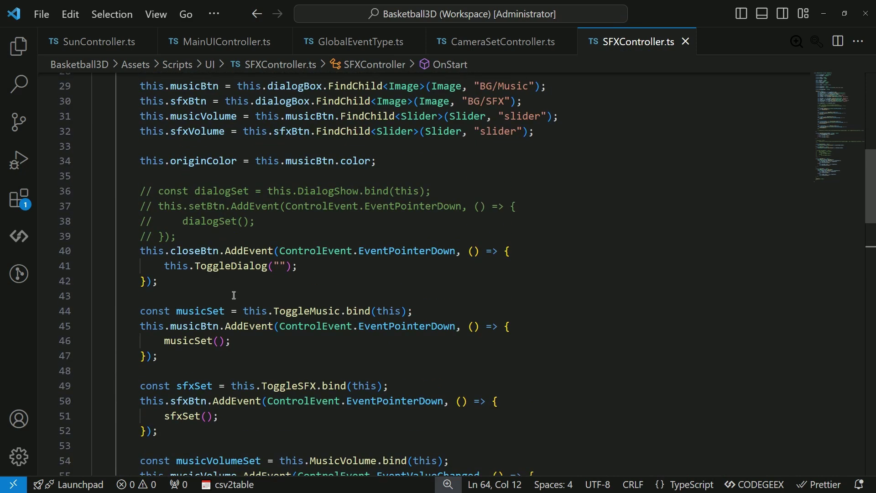
pyautogui.doubleClick(195, 251)
pyautogui.doubleClick(232, 266)
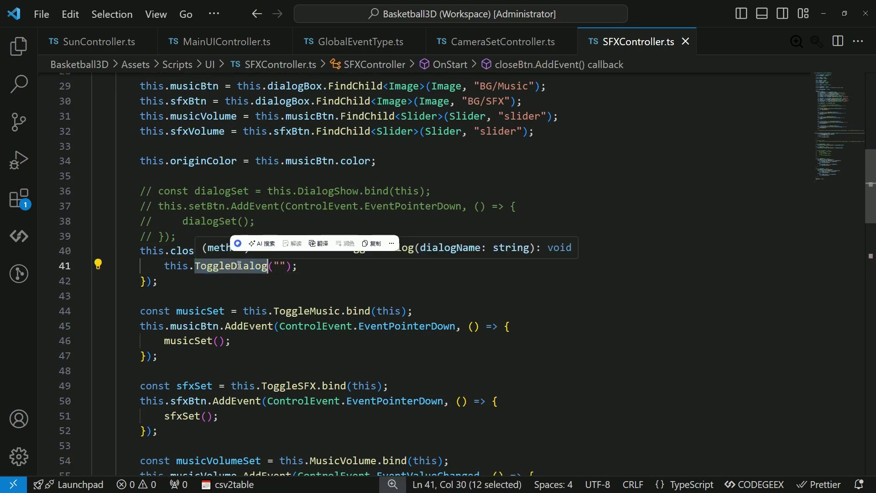
pyautogui.keyDown('ctrl'); pyautogui.click(226, 270); pyautogui.keyUp('ctrl')
pyautogui.scroll(-10, 242, 269)
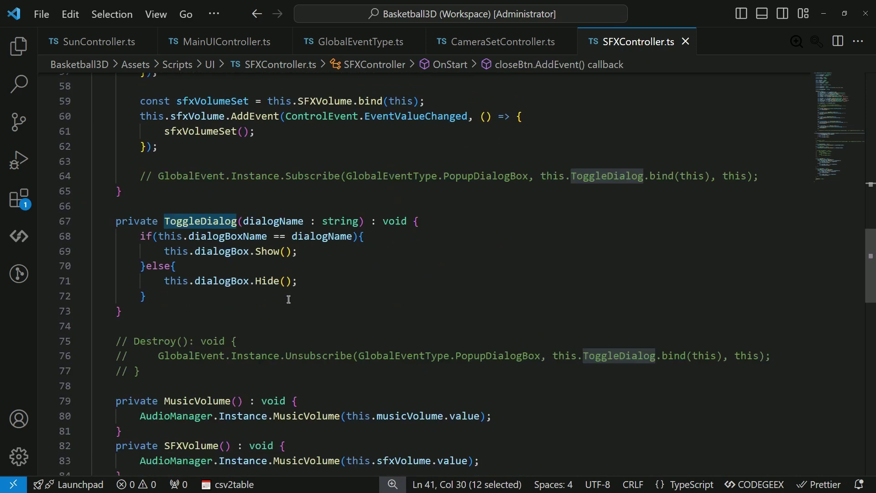
pyautogui.click(122, 311)
pyautogui.keyDown('shift'); pyautogui.click(73, 224); pyautogui.keyUp('shift')
pyautogui.hotkey('ctrl', '/')
pyautogui.hotkey('ctrl', 's')
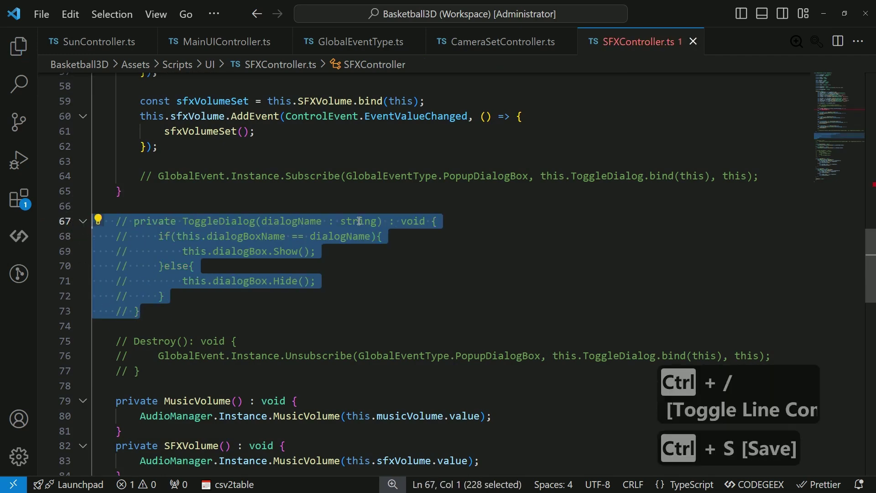
# In the SFXController closeBtn callback, comment out the ToggleDialog call, add this.gameObject.enable = false; below it, and save.
pyautogui.hotkey('alt', 'Left')
pyautogui.click(189, 221)
pyautogui.hotkey('ctrl', '/')
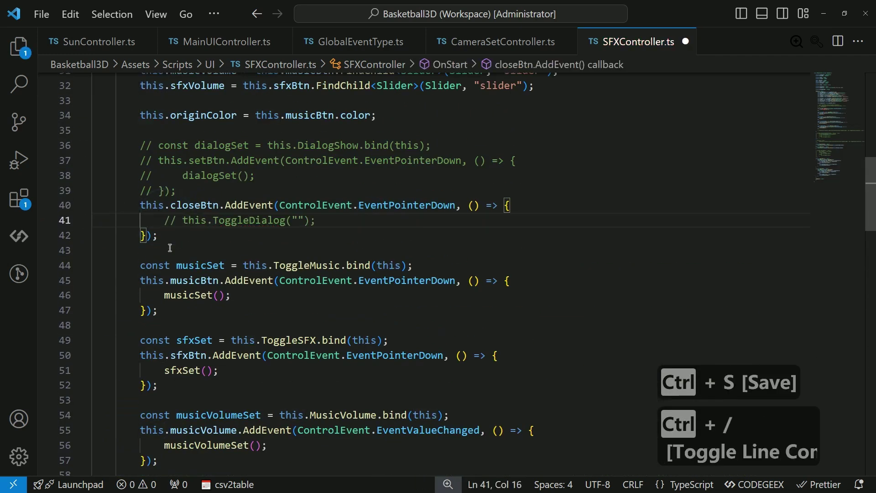
pyautogui.click(351, 223)
pyautogui.press('Return')
pyautogui.write('this.gameObject')
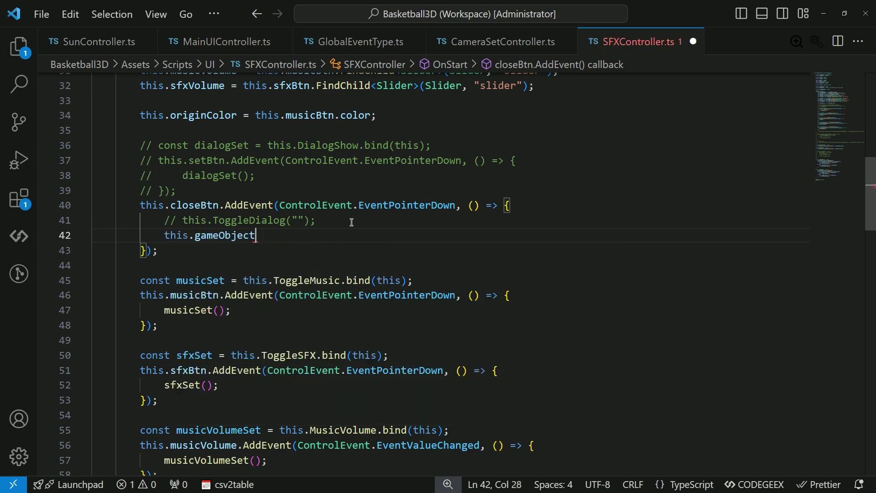
pyautogui.write('.setOnBeforeDestroy.enable = false;')
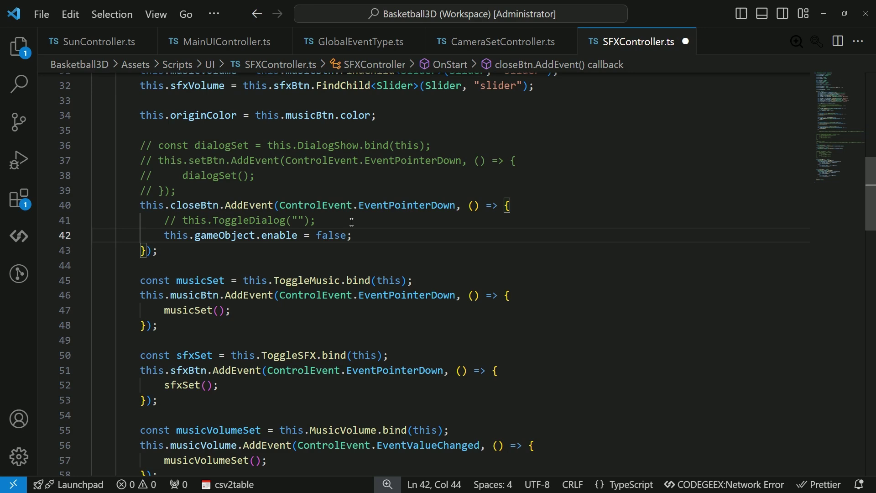
pyautogui.hotkey('ctrl', 's')
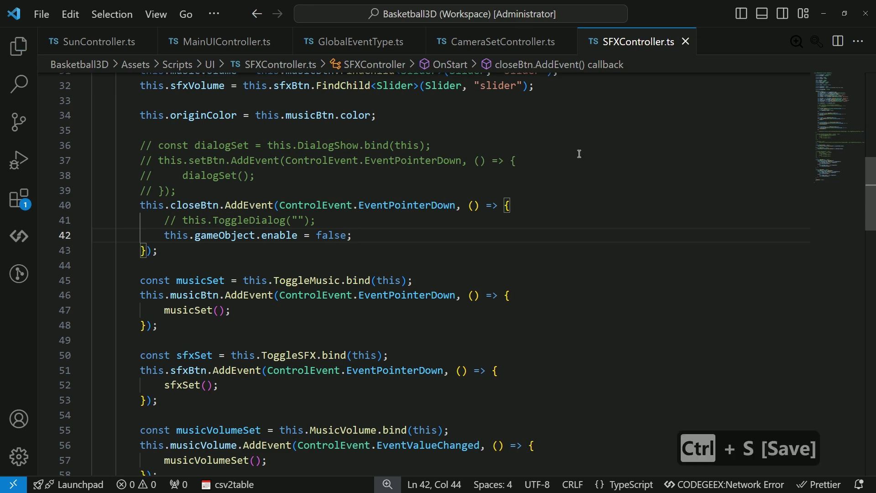
# Review the closeBtn callback in SFXController.ts and the commented-out Destroy method in CameraSetController.ts.
pyautogui.click(303, 221)
pyautogui.scroll(5, 433, 310)
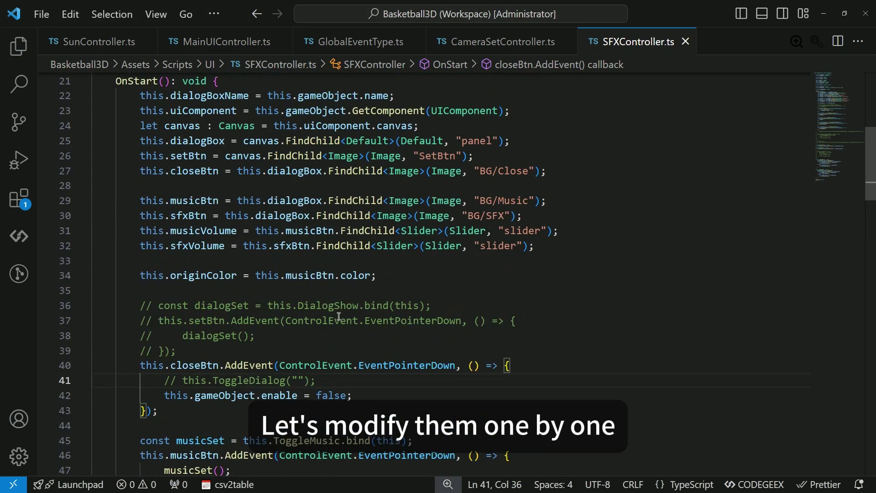
pyautogui.scroll(-1, 434, 310)
pyautogui.scroll(-4, 434, 310)
pyautogui.click(502, 41)
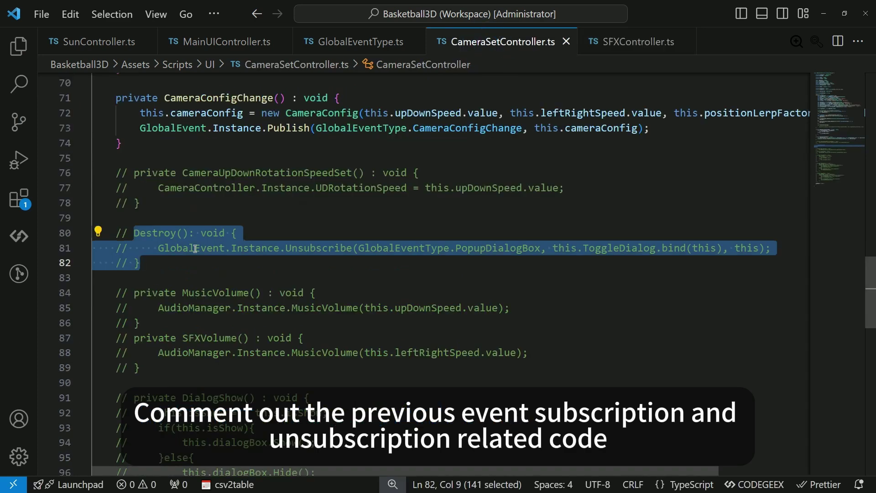
pyautogui.click(635, 50)
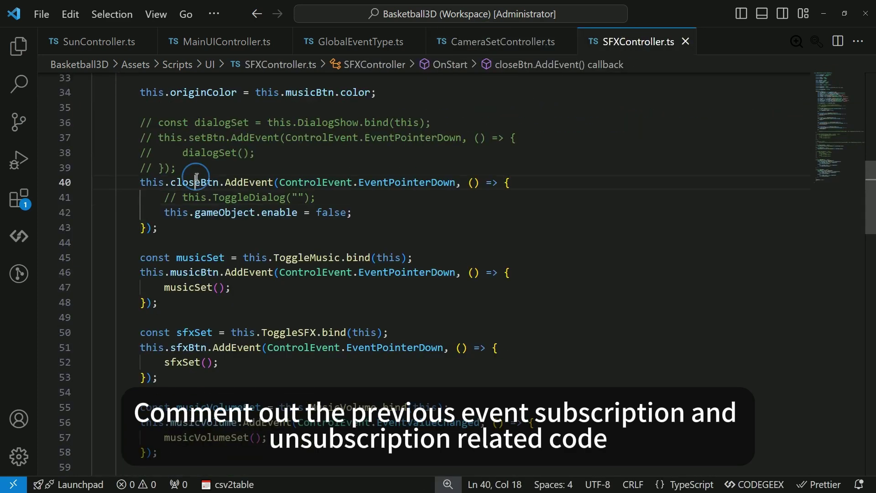
pyautogui.doubleClick(280, 212)
# Comment out the entire ToggleDialog method in CameraSetController.ts.
pyautogui.click(498, 41)
pyautogui.scroll(7, 256, 334)
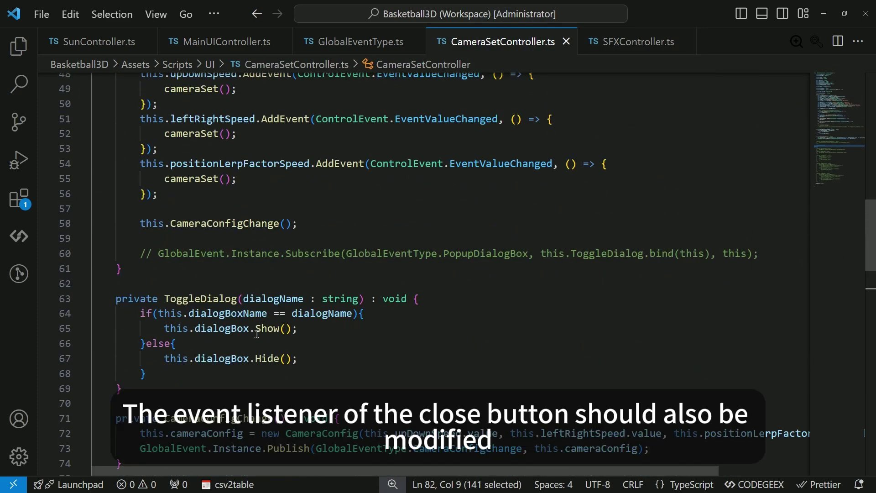
pyautogui.moveTo(122, 388); pyautogui.dragTo(57, 296)
pyautogui.hotkey('ctrl', '/')
# In the CameraSetController closeBtn callback, comment out the ToggleDialog call, add this.gameObject.enable = false; below it, and save.
pyautogui.scroll(4, 363, 208)
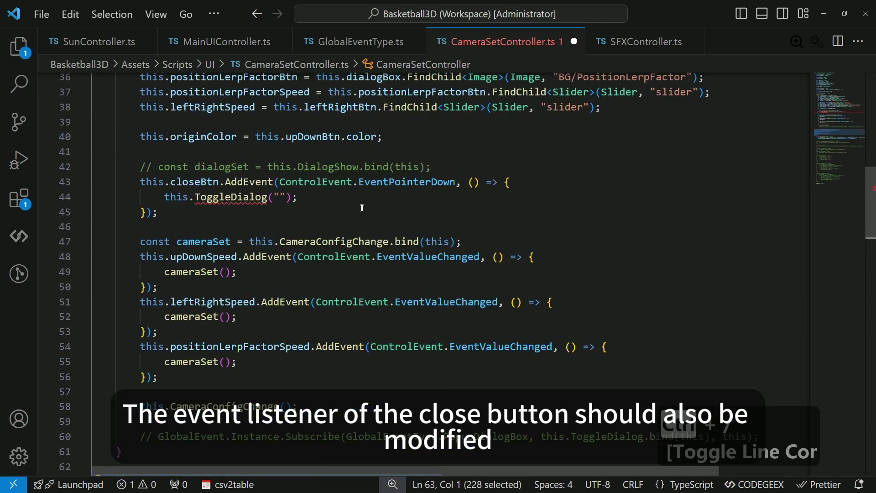
pyautogui.click(366, 204)
pyautogui.hotkey('ctrl', '/')
pyautogui.press('Return')
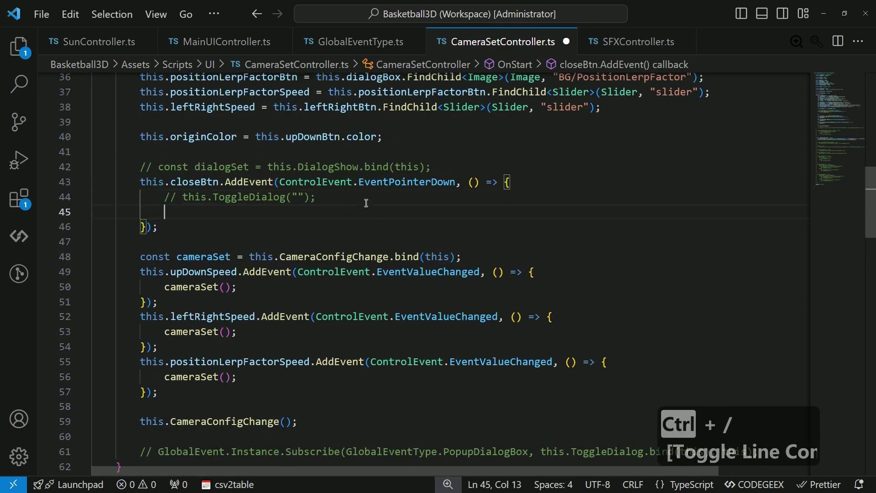
pyautogui.write('this.gameObject.end')
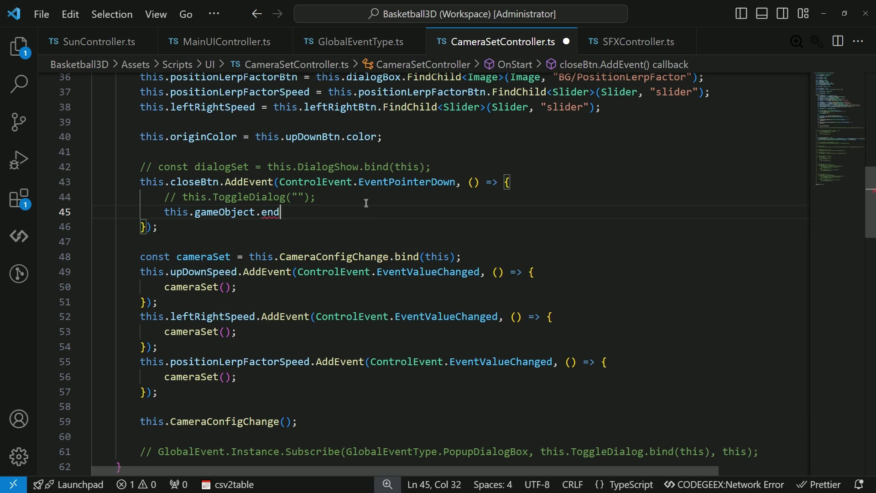
pyautogui.press('BackSpace')
pyautogui.write('able = fa')
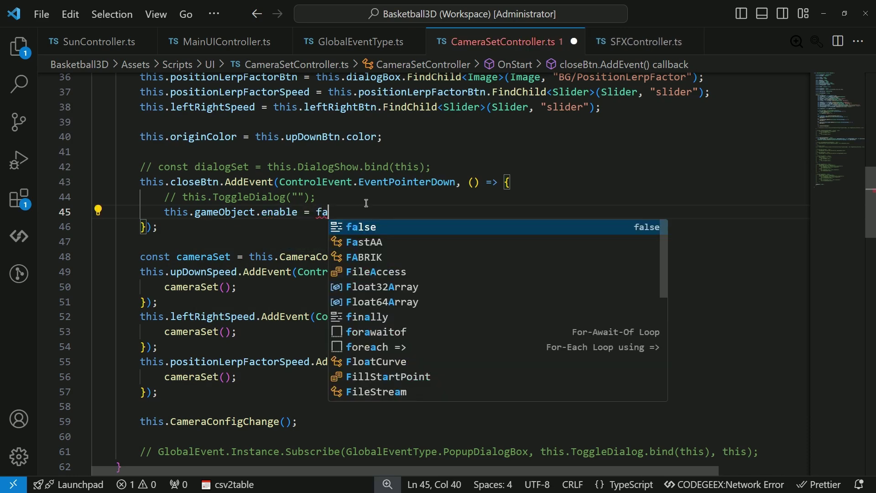
pyautogui.press('Return')
pyautogui.write(';')
pyautogui.hotkey('ctrl', 's')
pyautogui.click(18, 50)
pyautogui.click(17, 52)
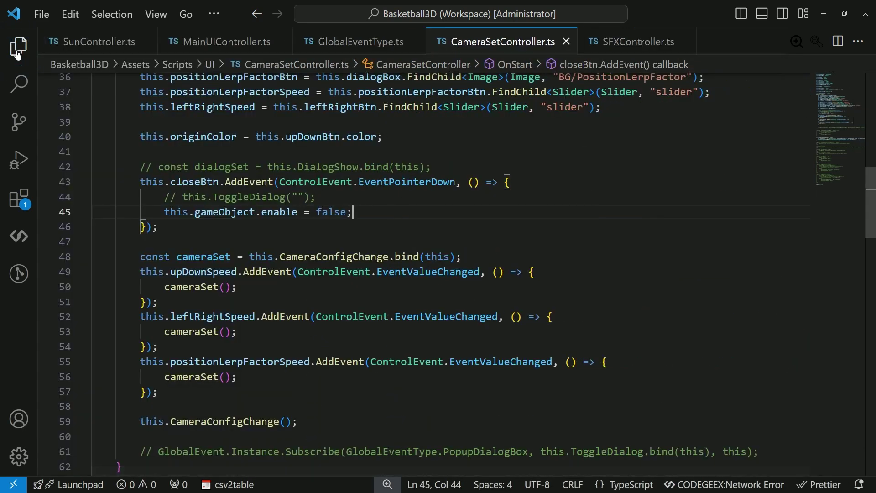
# Switch to Sandmod Engine and open SFXSet.ui from the Assets UI folder.
pyautogui.hotkey('alt', 'Tab')
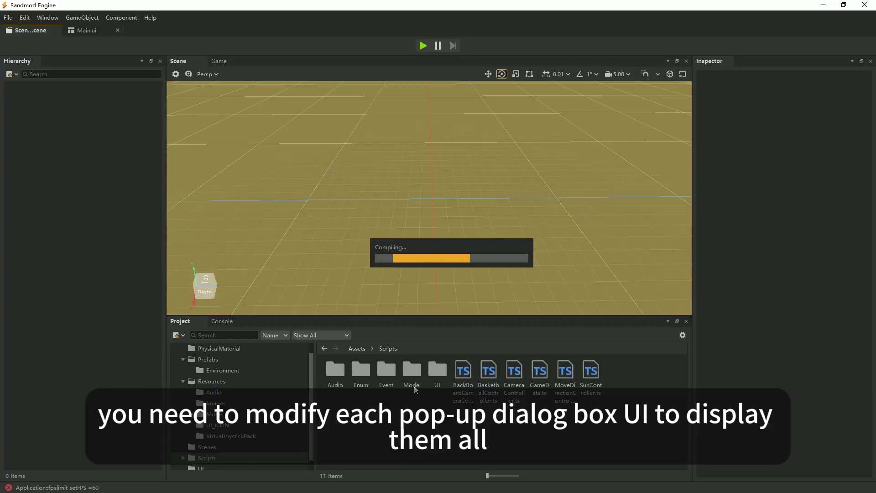
pyautogui.click(437, 374)
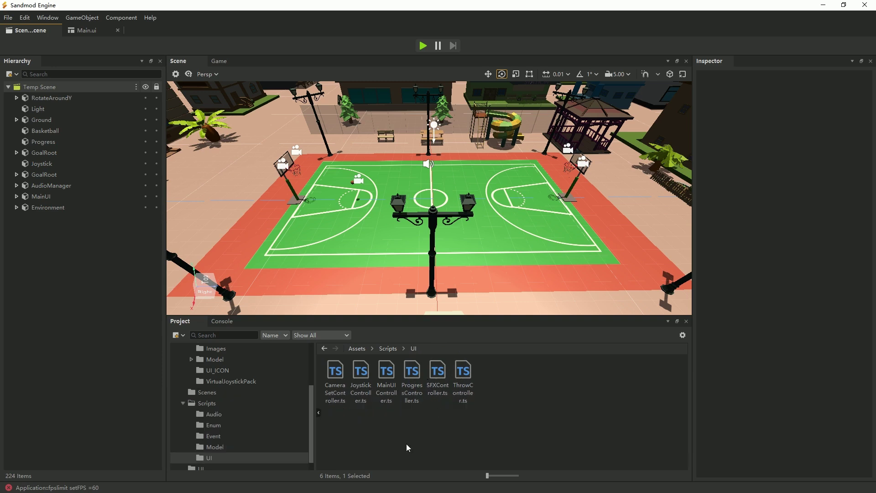
pyautogui.scroll(-1, 268, 405)
pyautogui.click(237, 457)
pyautogui.click(361, 379)
pyautogui.doubleClick(360, 379)
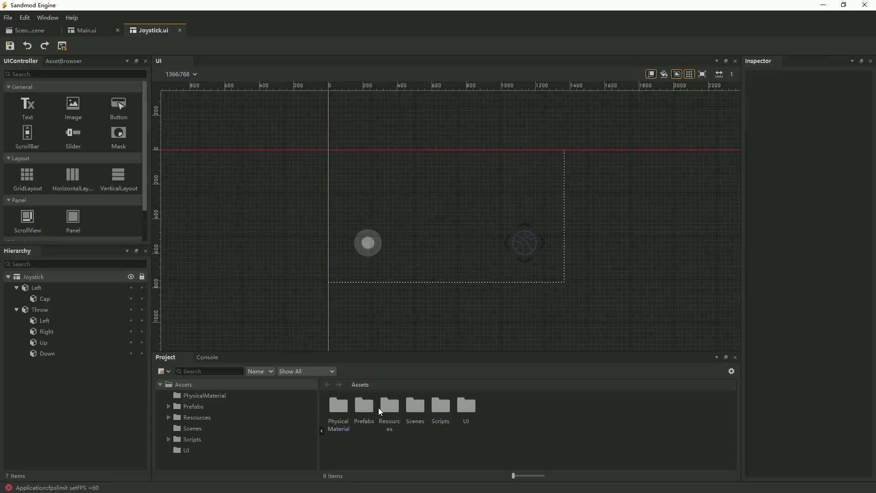
pyautogui.doubleClick(470, 408)
pyautogui.doubleClick(436, 415)
# Enable the panel object in the SFXSet UI and save it.
pyautogui.click(47, 297)
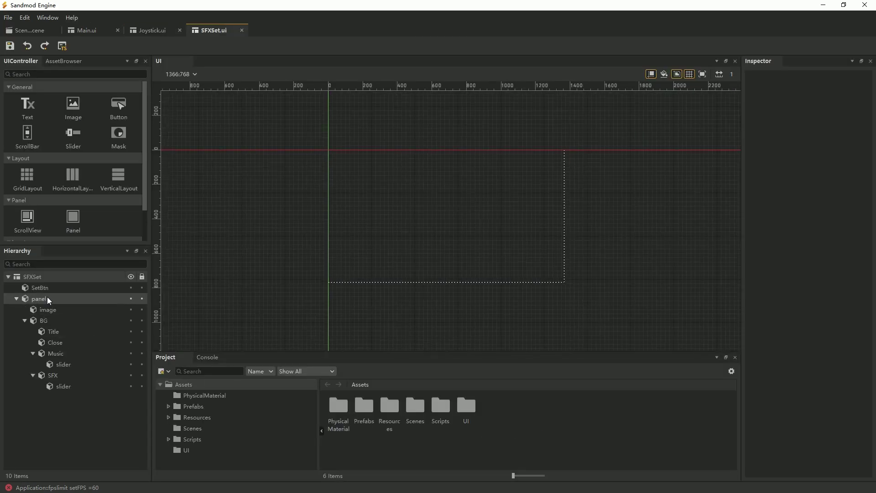
pyautogui.click(752, 76)
pyautogui.hotkey('ctrl', 's')
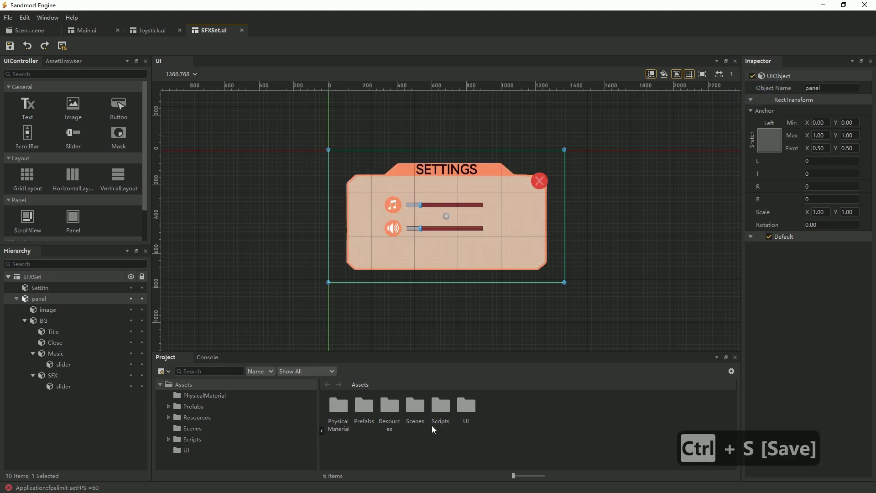
# Open CameraSet.ui from the Assets UI folder, enable its panel object, and save the UI.
pyautogui.click(186, 451)
pyautogui.doubleClick(338, 416)
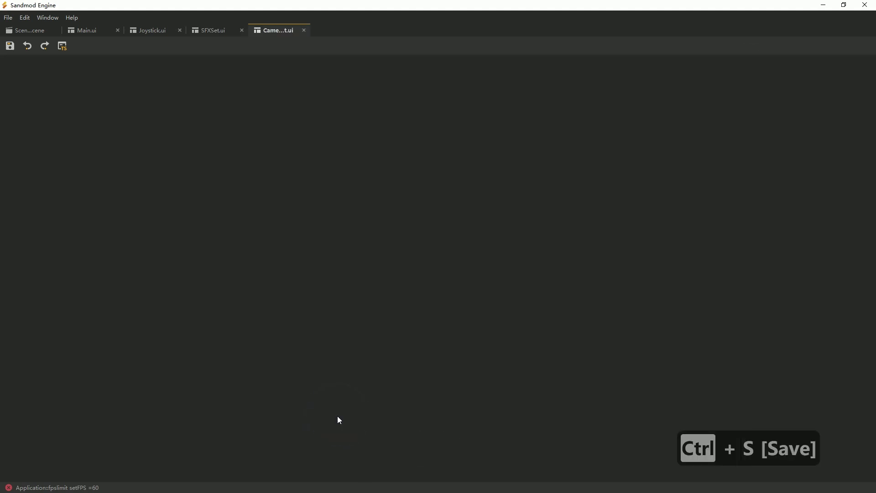
pyautogui.click(40, 288)
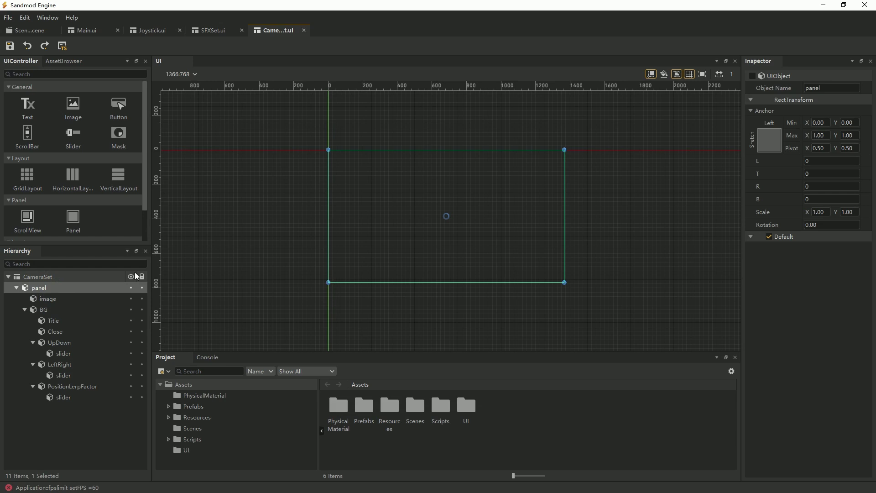
pyautogui.click(753, 76)
pyautogui.hotkey('ctrl', 's')
pyautogui.doubleClick(474, 409)
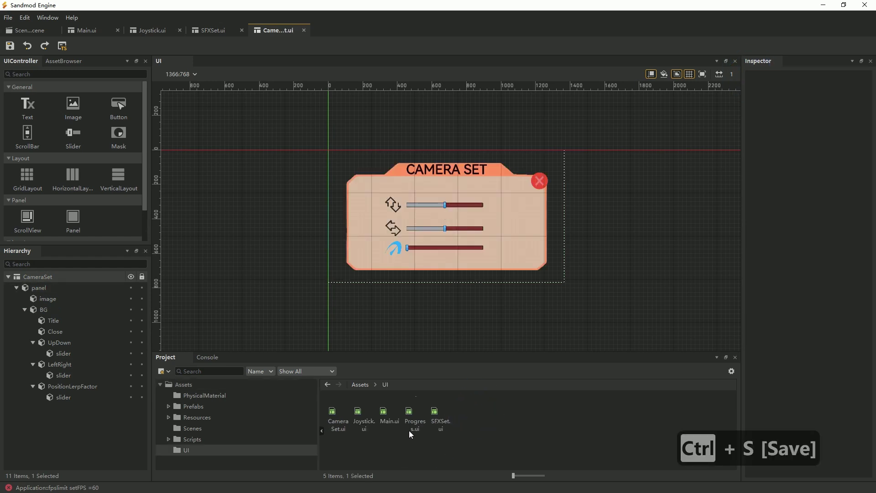
pyautogui.click(410, 419)
pyautogui.click(480, 419)
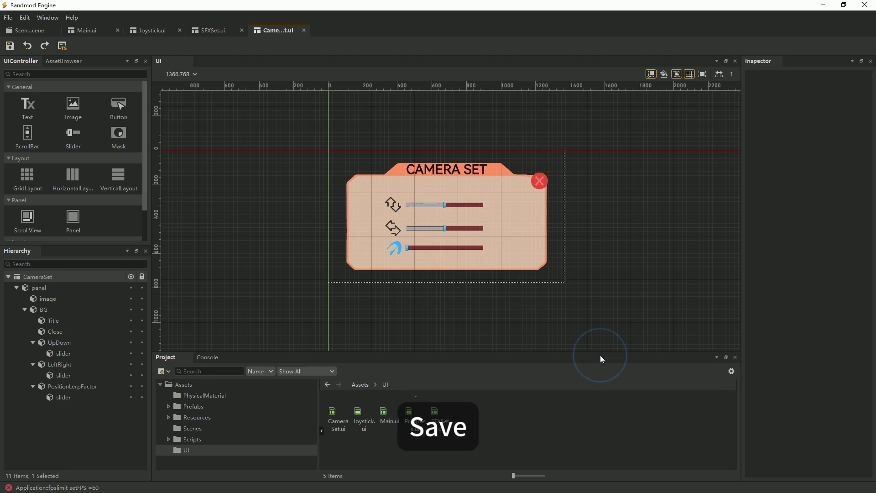
pyautogui.hotkey('ctrl', 's')
# Run the scene with the console shown and test opening and closing the sound settings dialog and toggling its music button.
pyautogui.click(32, 36)
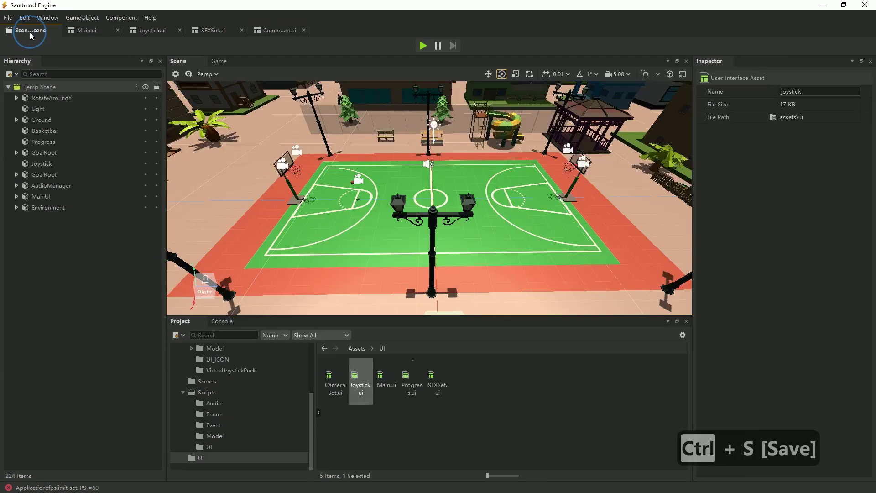
pyautogui.click(423, 46)
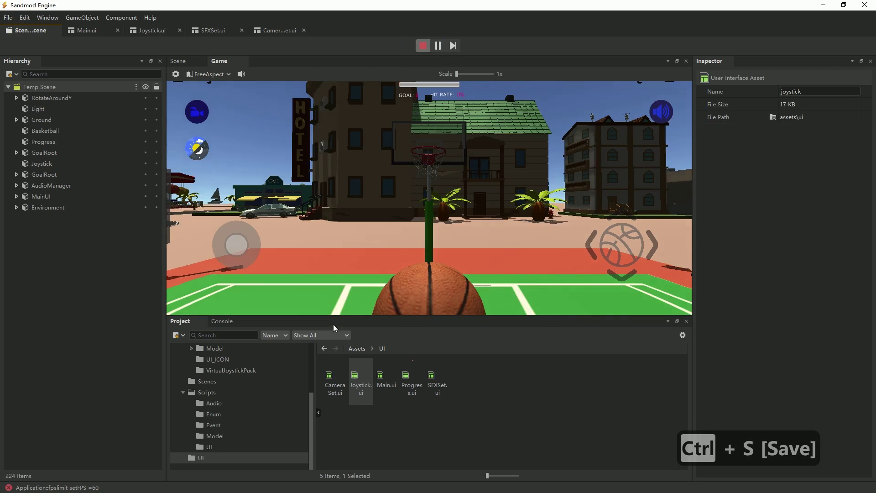
pyautogui.click(222, 320)
pyautogui.click(661, 111)
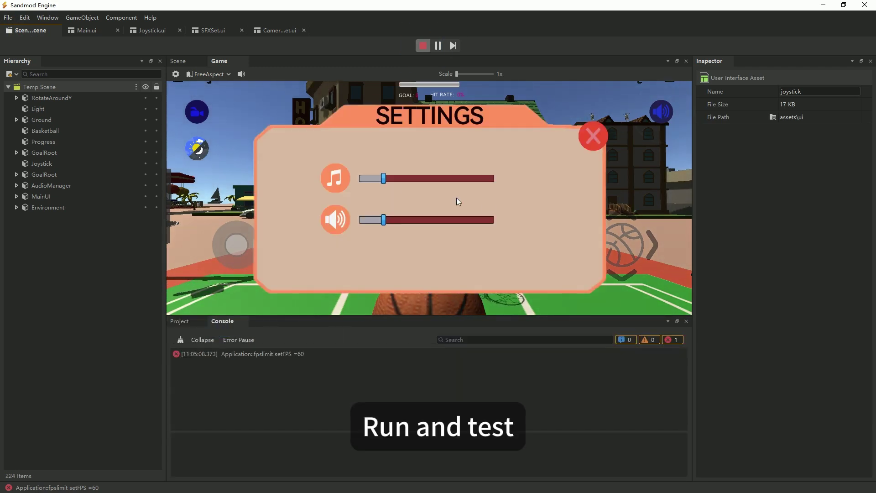
pyautogui.click(335, 178)
pyautogui.click(602, 143)
pyautogui.click(665, 113)
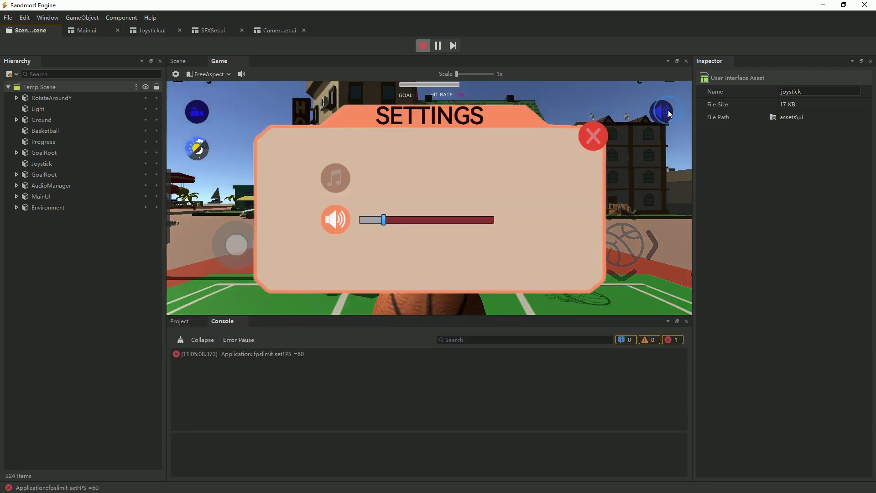
pyautogui.click(593, 136)
# Test the in-game camera dialog by reopening it, lowering the up-down speed, and raising the left-right speed to maximum.
pyautogui.click(201, 115)
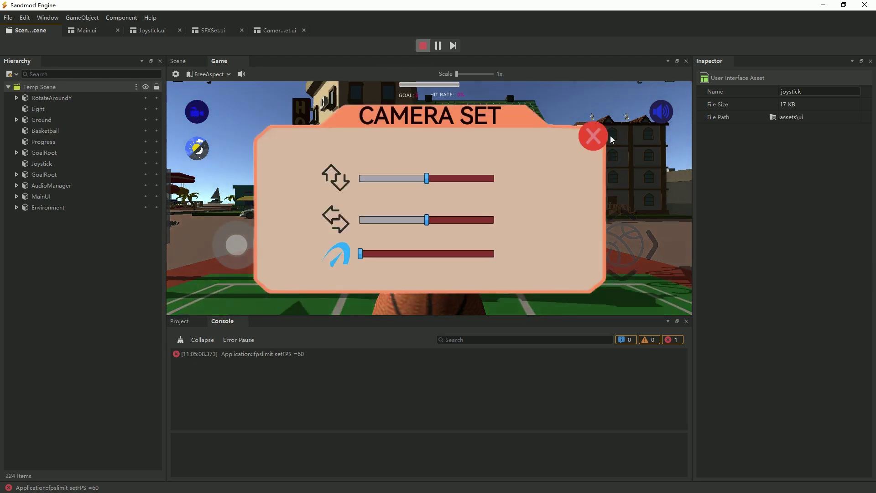
pyautogui.click(598, 137)
pyautogui.click(196, 112)
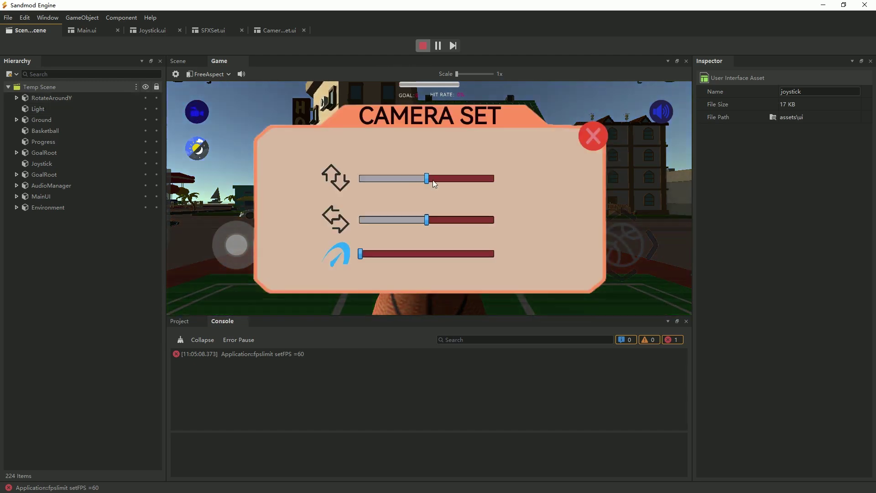
pyautogui.moveTo(429, 181); pyautogui.dragTo(395, 179)
pyautogui.click(592, 136)
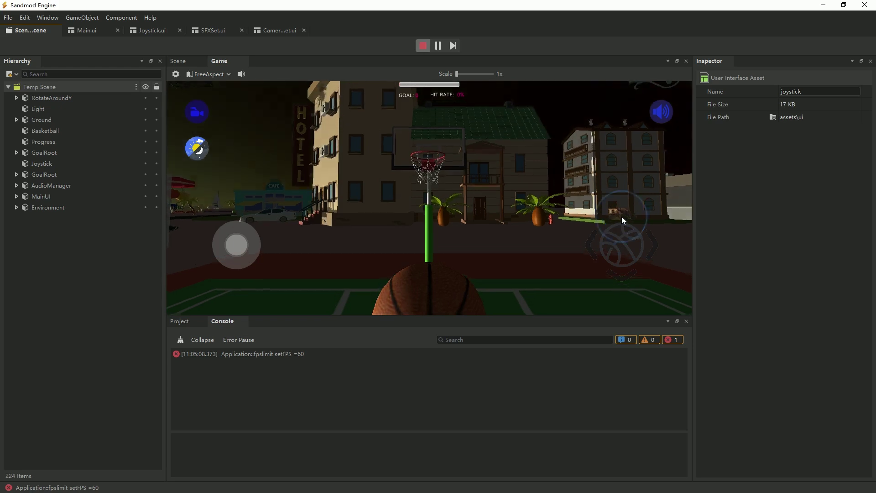
pyautogui.click(197, 112)
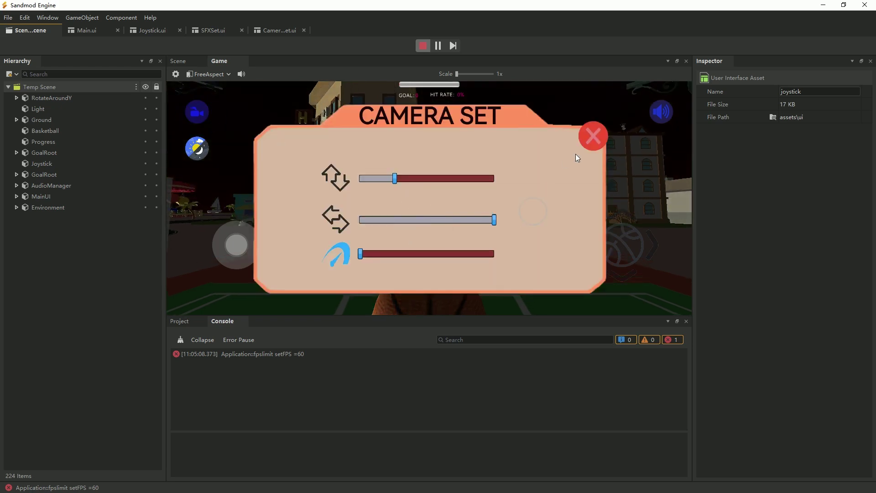
pyautogui.click(592, 137)
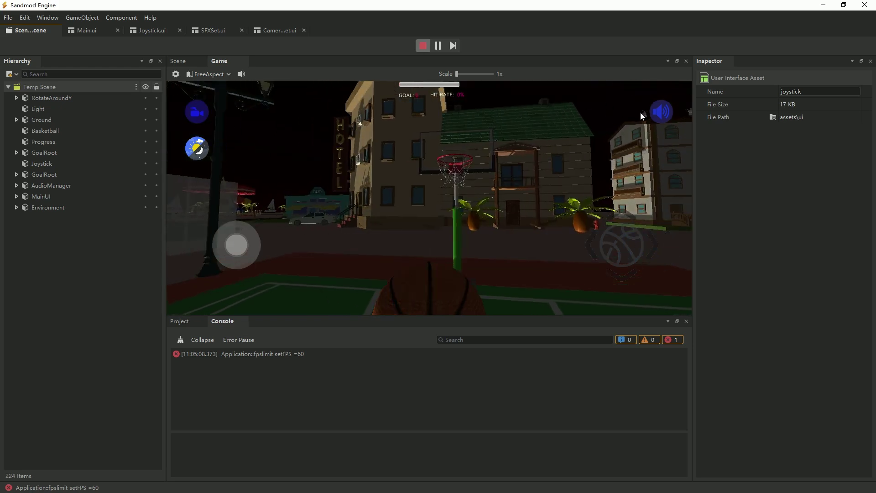
# Turn the music back on at zero volume in the sound settings dialog, close it, and shoot the basketball.
pyautogui.click(661, 111)
pyautogui.click(342, 178)
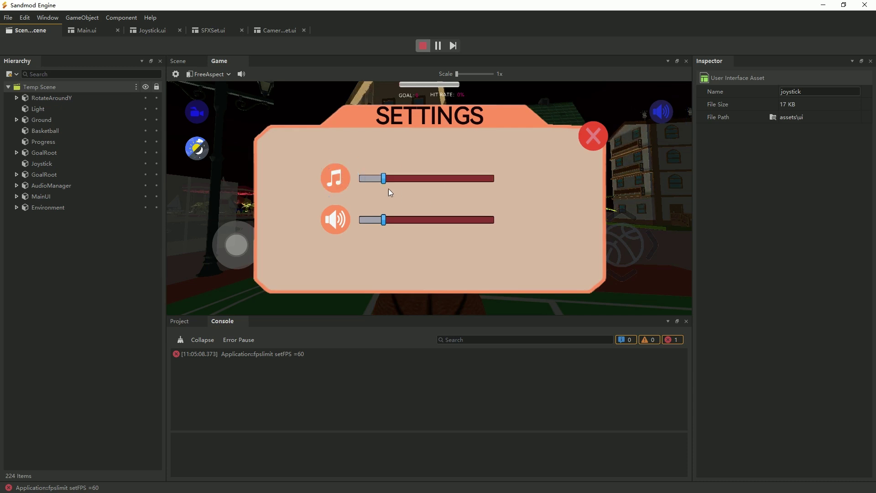
pyautogui.click(593, 136)
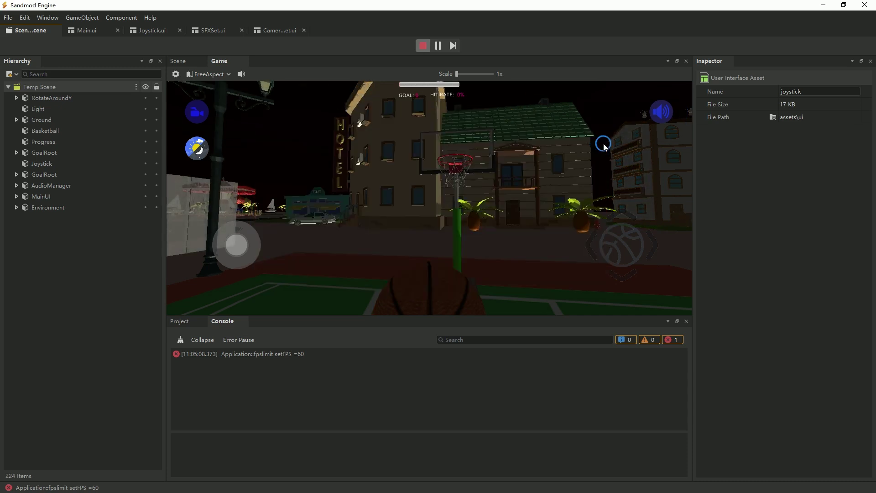
pyautogui.click(623, 244)
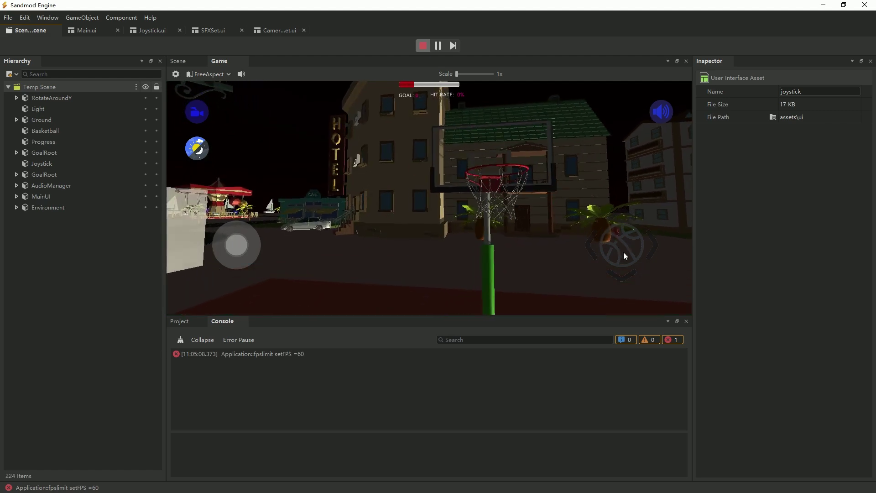
# Raise the sound effects volume in the sound settings dialog, toggle the music button, shoot the basketball again, and stop the game.
pyautogui.click(663, 119)
pyautogui.click(436, 220)
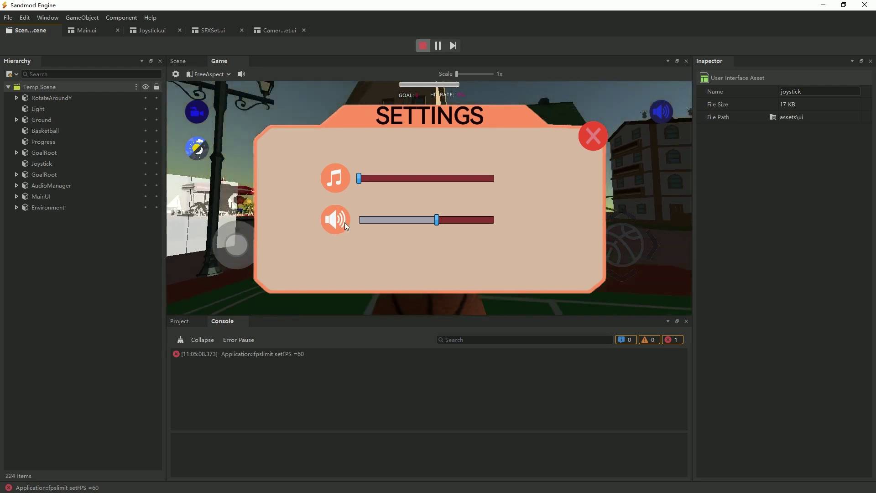
pyautogui.click(325, 180)
pyautogui.click(592, 136)
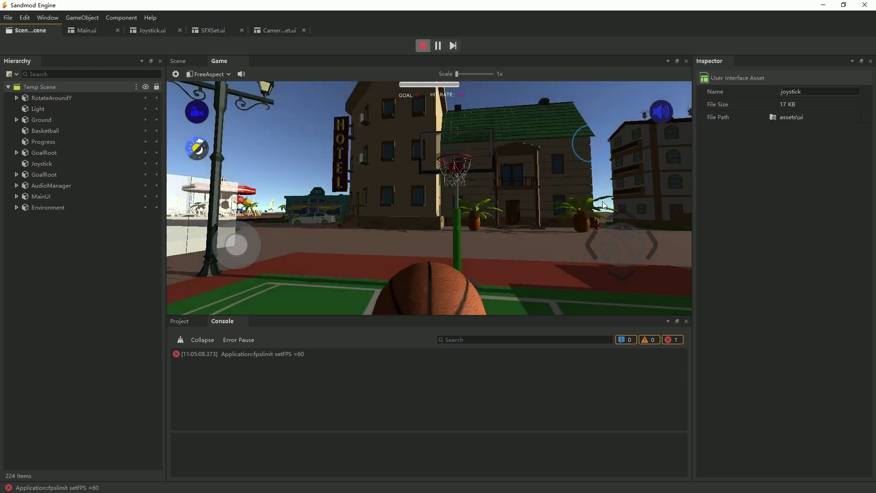
pyautogui.click(624, 239)
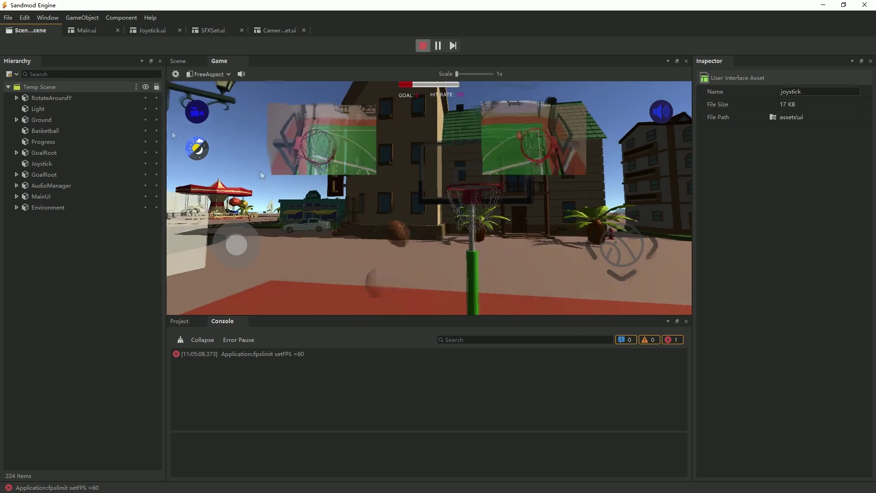
pyautogui.click(422, 46)
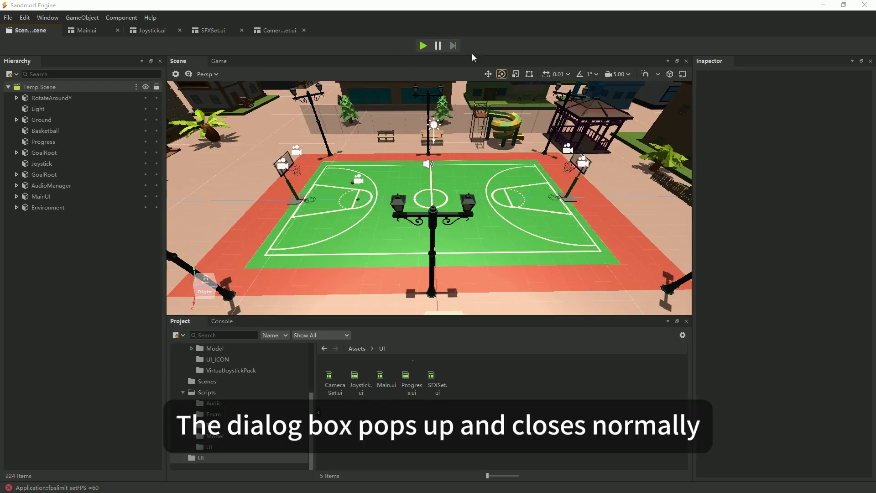
# Run the game again and recheck opening and closing the sound settings dialog and its music toggle.
pyautogui.click(422, 45)
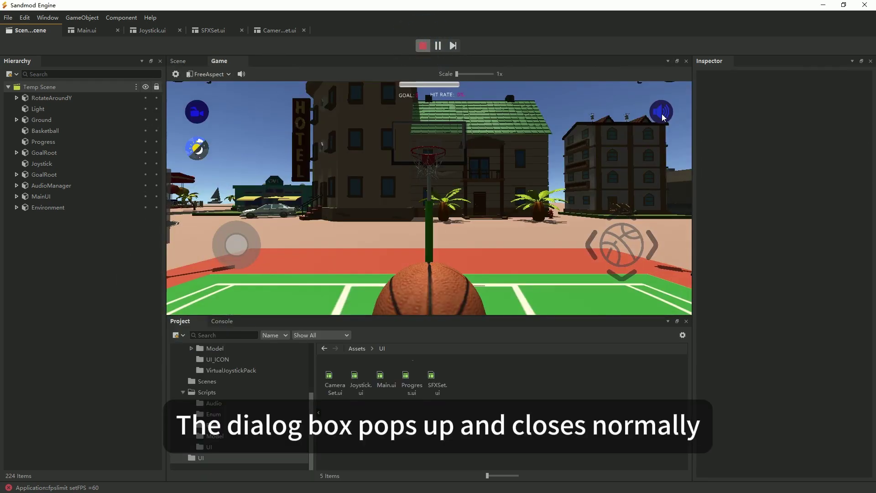
pyautogui.click(661, 112)
pyautogui.click(593, 136)
pyautogui.click(661, 111)
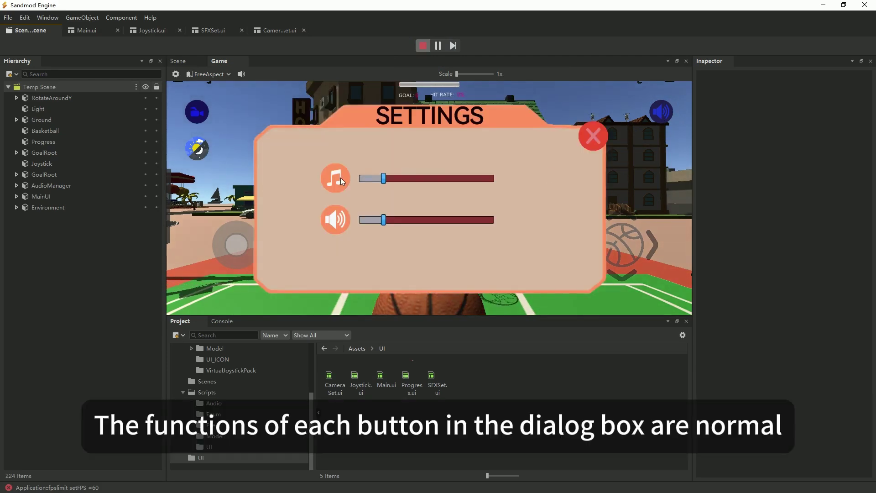
pyautogui.click(336, 177)
pyautogui.click(593, 136)
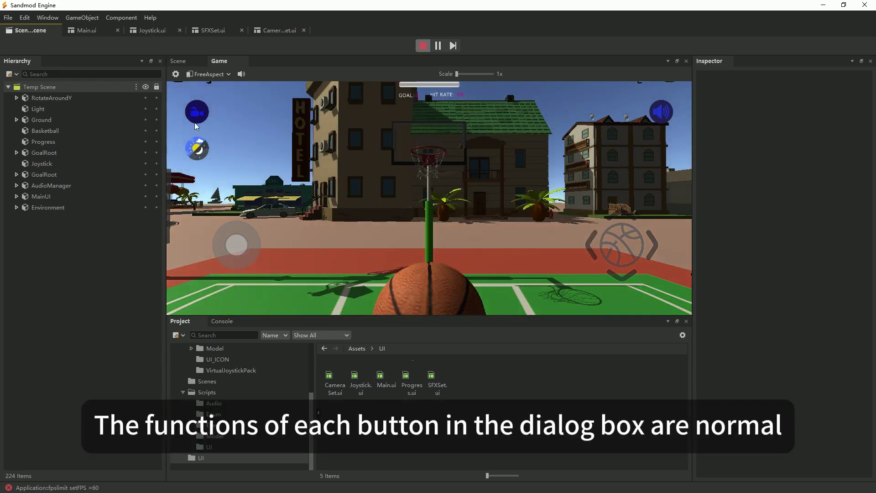
# Recheck the camera dialog by opening and closing it, set left-right speed to maximum, test turning the view, and stop the game.
pyautogui.click(197, 113)
pyautogui.click(595, 134)
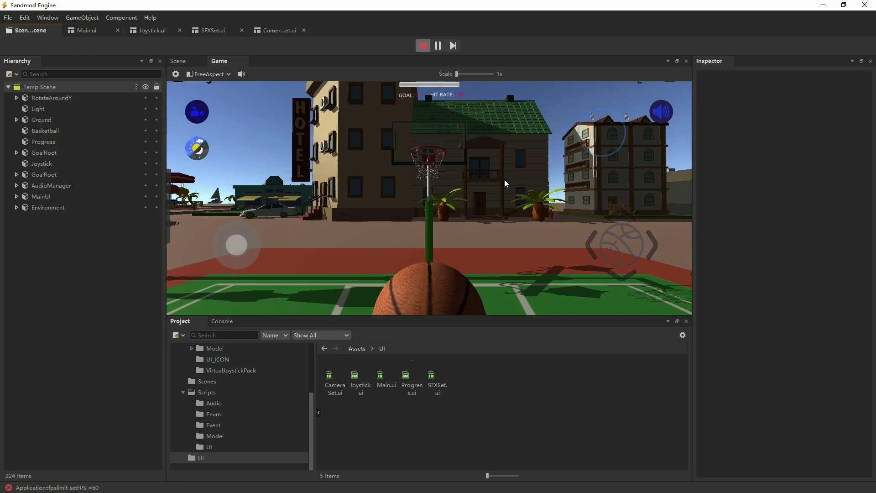
pyautogui.click(205, 117)
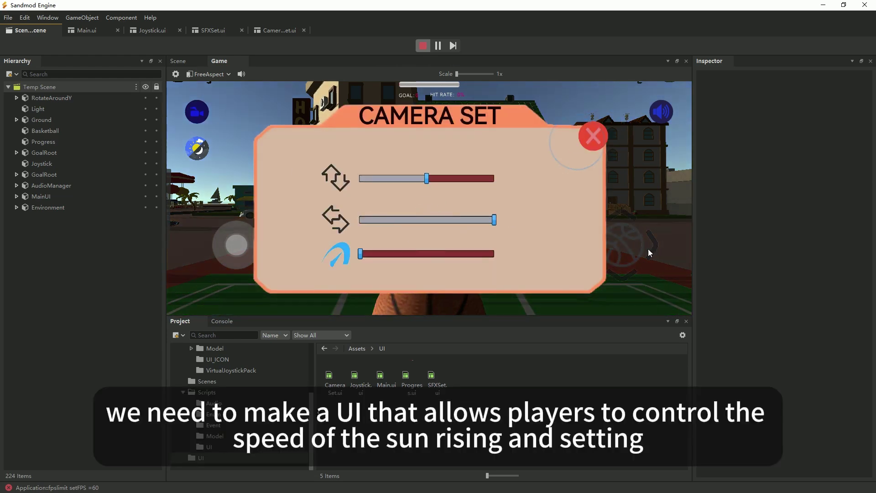
pyautogui.click(596, 136)
pyautogui.click(656, 245)
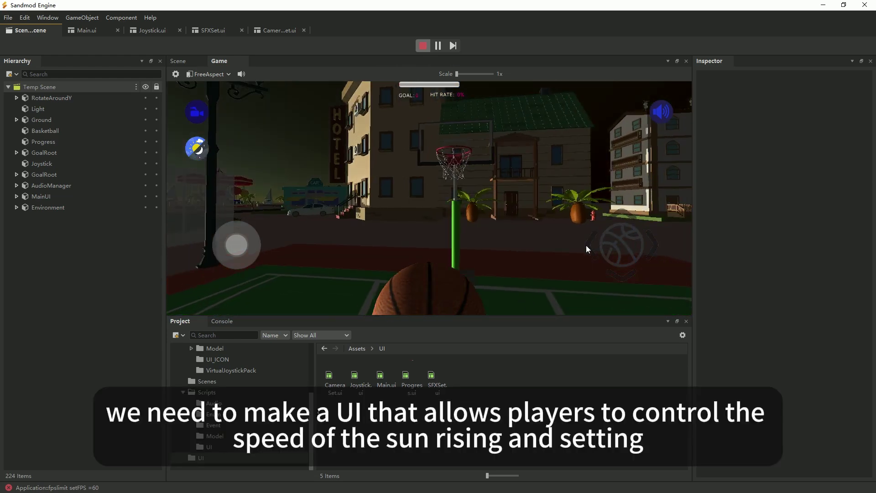
pyautogui.click(423, 46)
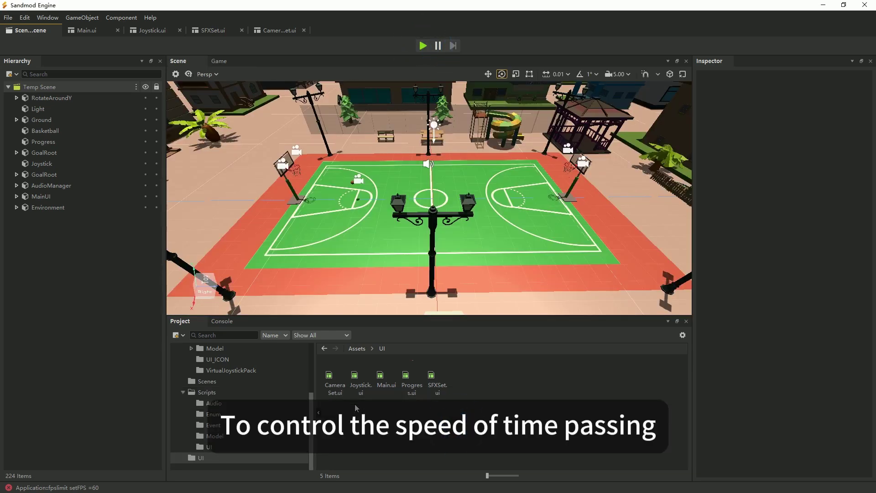
# Duplicate CameraSet.ui within the Assets UI folder and select the copy.
pyautogui.click(359, 383)
pyautogui.click(385, 387)
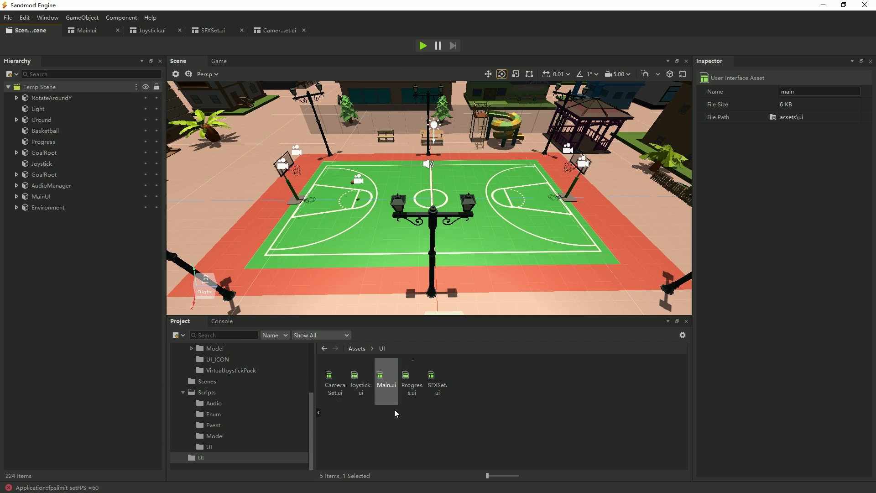
pyautogui.click(429, 385)
pyautogui.click(386, 439)
pyautogui.click(332, 382)
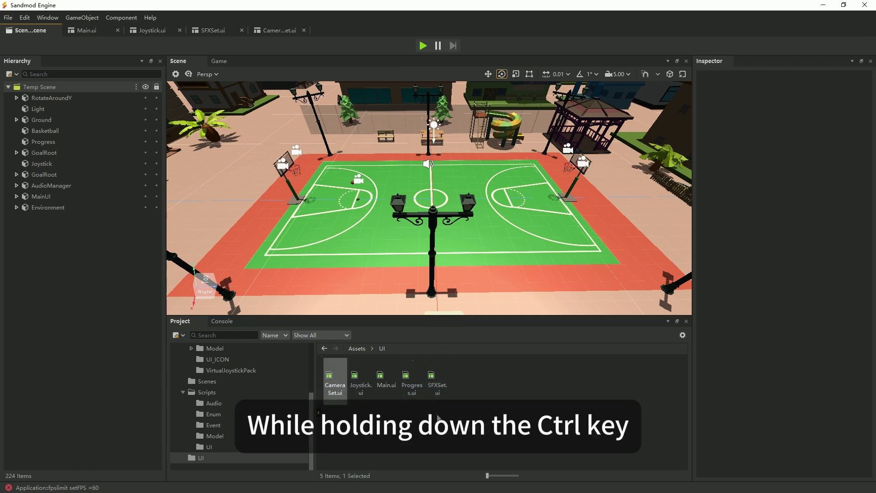
pyautogui.click(461, 433)
pyautogui.click(358, 387)
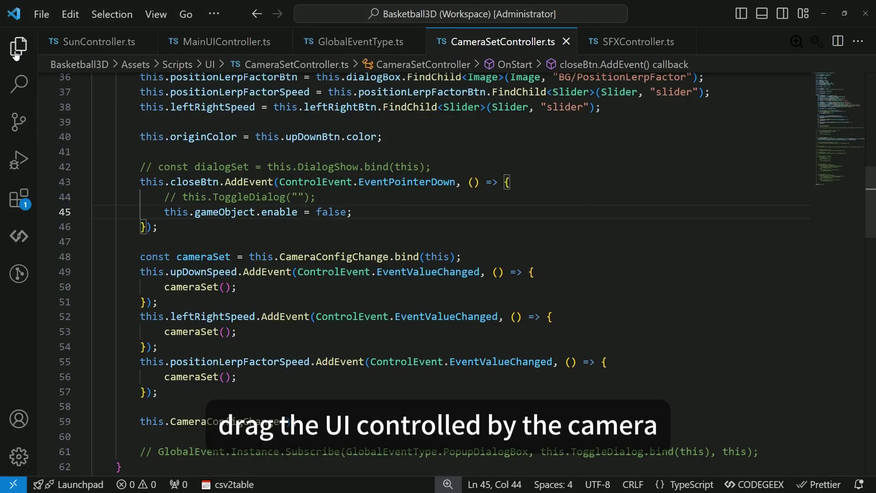
# Copy the name DayAndNightSettings from MainUIController.ts in VS Code and rename the duplicated UI asset with it in Sandmod Engine.
pyautogui.click(226, 41)
pyautogui.doubleClick(625, 296)
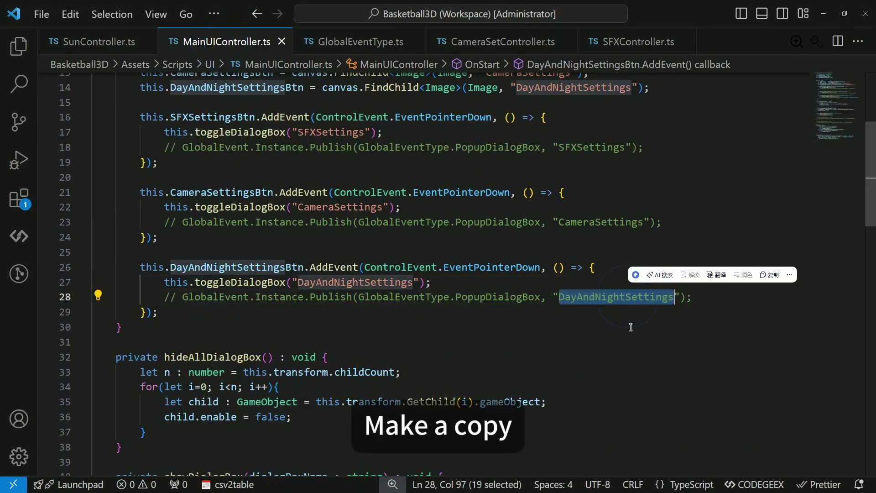
pyautogui.doubleClick(371, 282)
pyautogui.hotkey('ctrl', 'c')
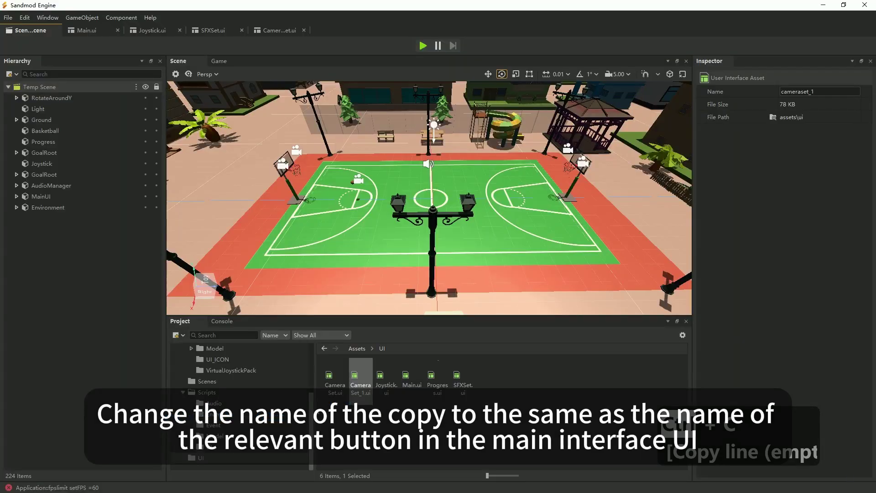
pyautogui.press('F2')
pyautogui.hotkey('ctrl', 'v')
pyautogui.press('Return')
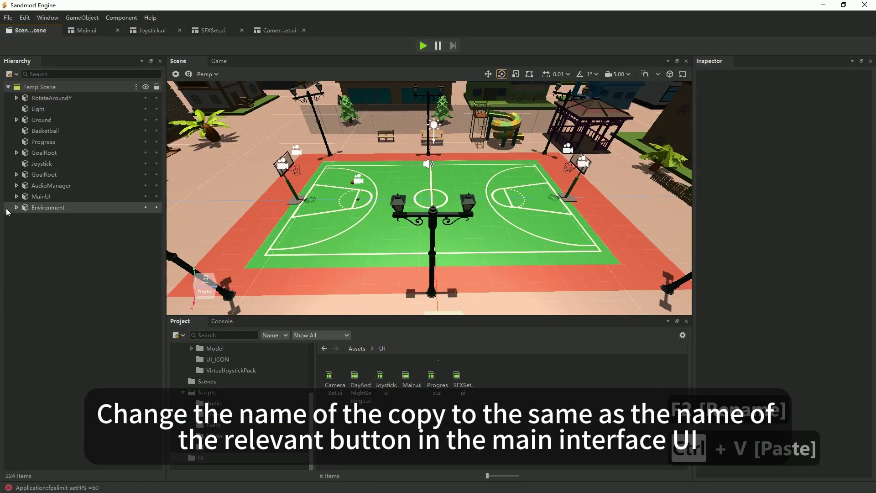
# Add the DayAndNightSettings UI to the scene as a child of MainUI and disable its game object.
pyautogui.moveTo(353, 391); pyautogui.dragTo(59, 197)
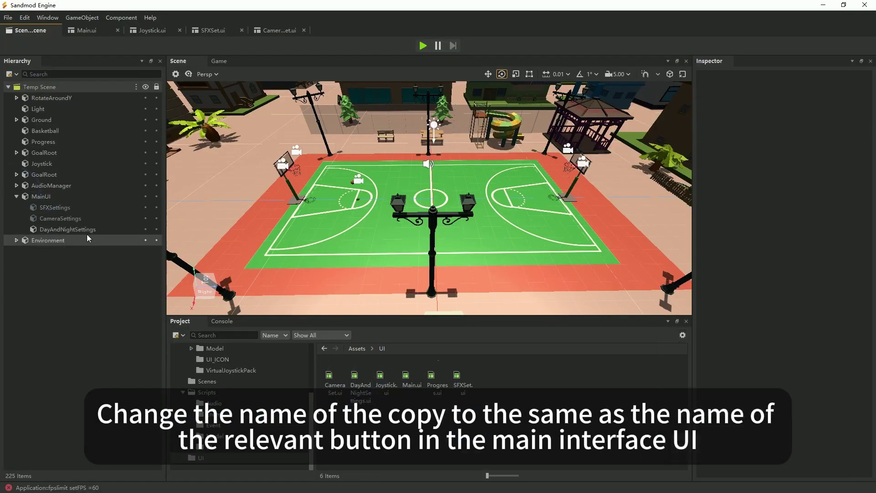
pyautogui.click(83, 229)
pyautogui.click(702, 78)
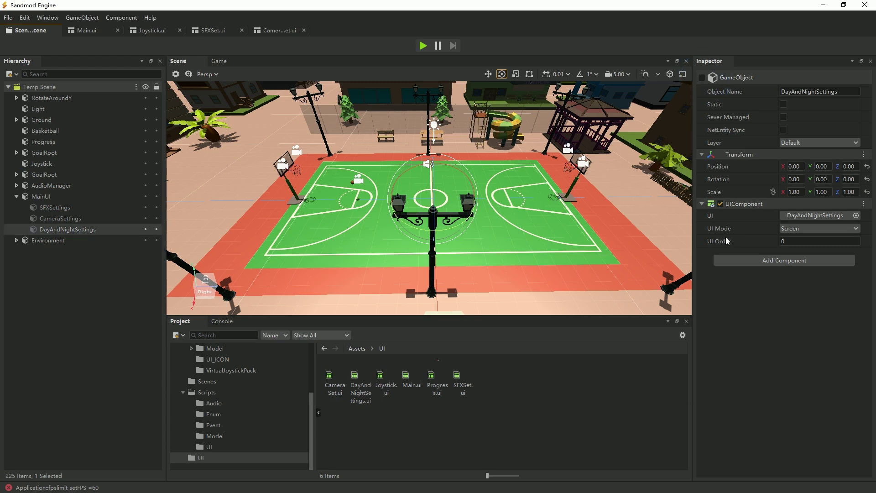
# Save the scene, then open DayAndNightSettings.ui and expand its BG node in the hierarchy.
pyautogui.hotkey('ctrl', 's')
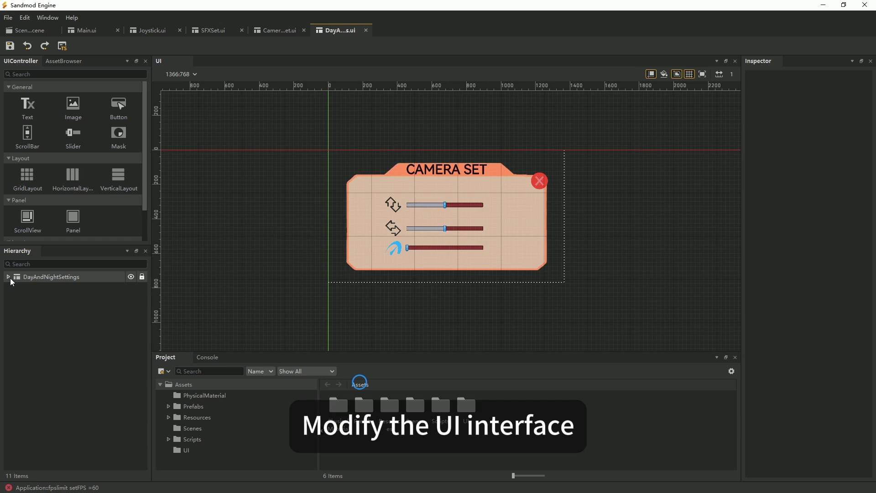
pyautogui.click(8, 276)
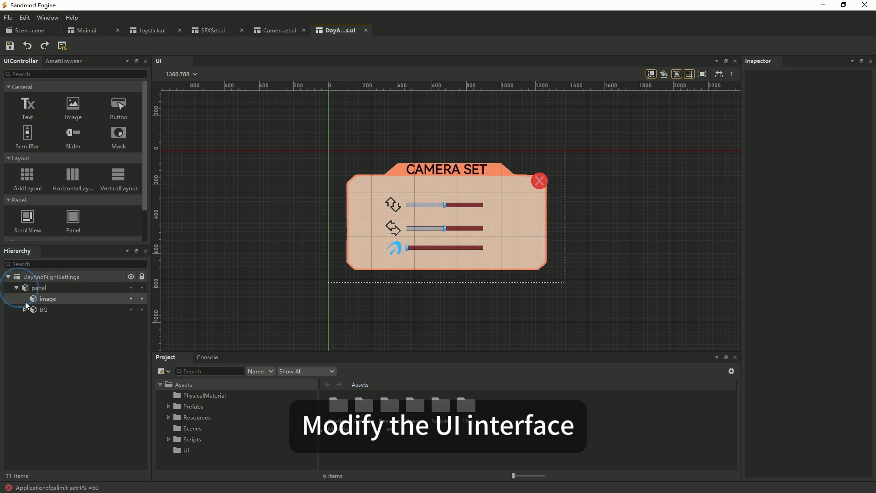
pyautogui.click(25, 301)
pyautogui.click(24, 309)
pyautogui.click(50, 322)
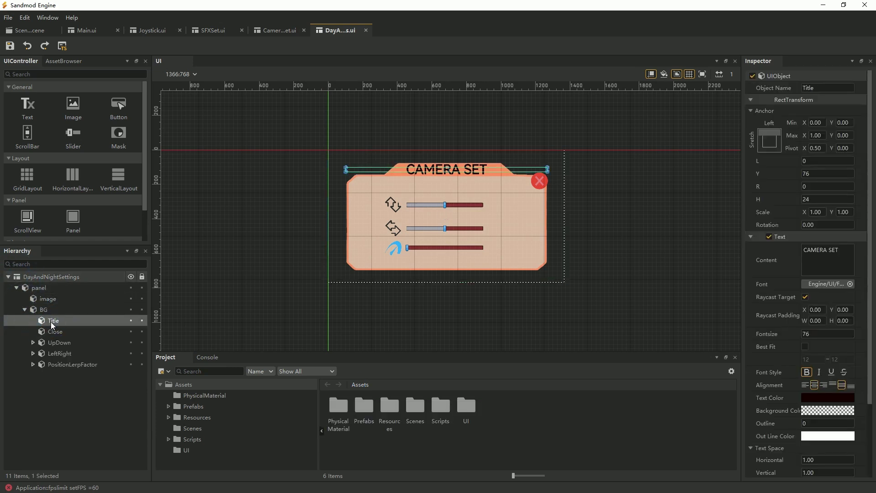
# Delete the UpDown and LeftRight nodes with their sliders from the DayAndNightSettings UI.
pyautogui.click(406, 207)
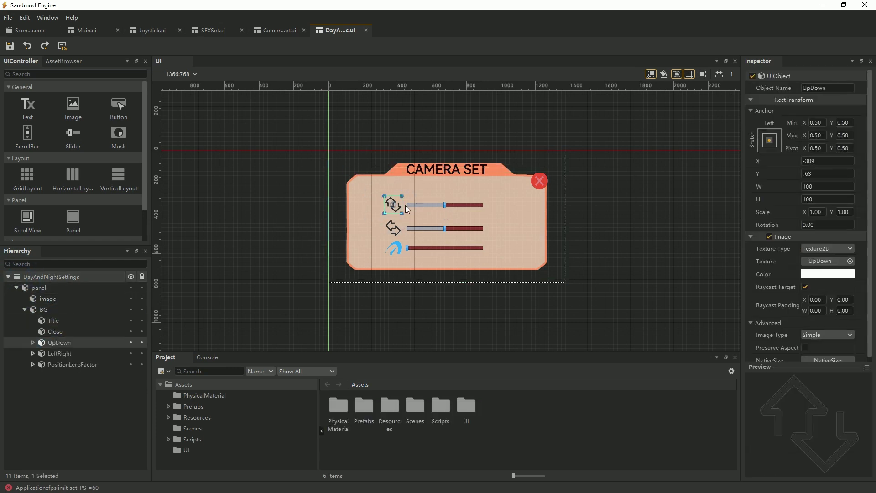
pyautogui.press('Delete')
pyautogui.click(55, 342)
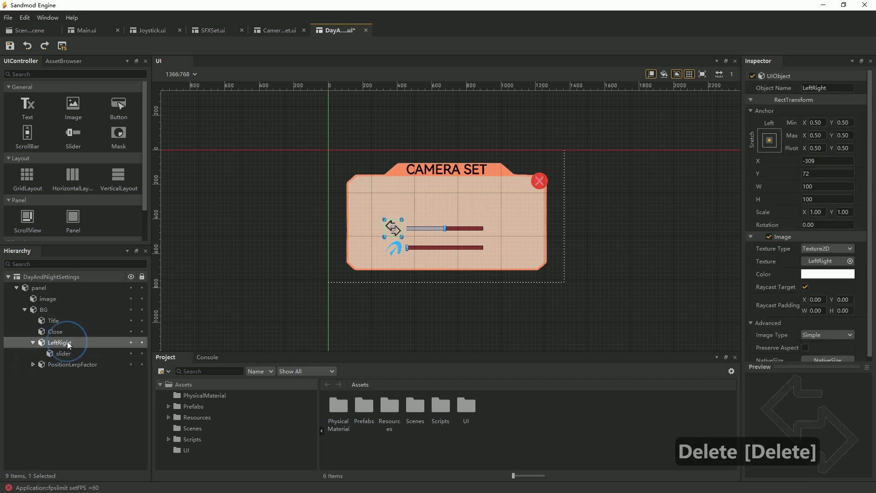
pyautogui.press('Delete')
# Set the Y position of the PositionLerpFactor node to 20.
pyautogui.click(64, 343)
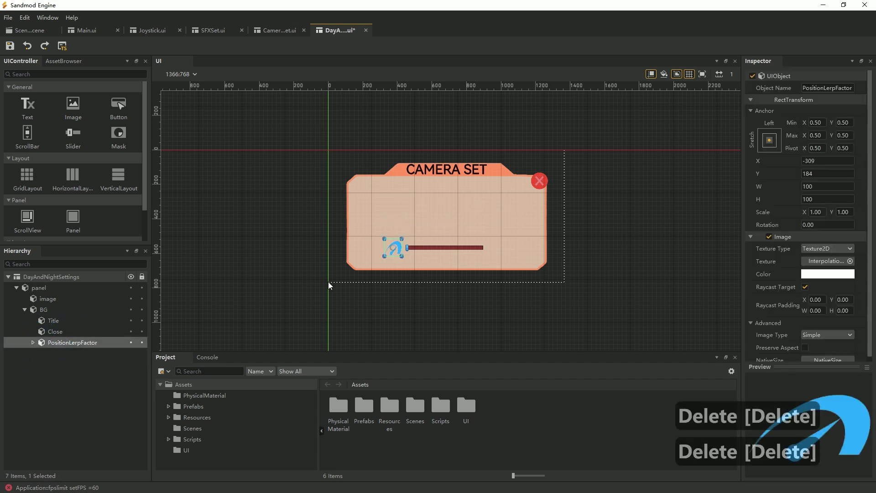
pyautogui.doubleClick(828, 174)
pyautogui.write('31')
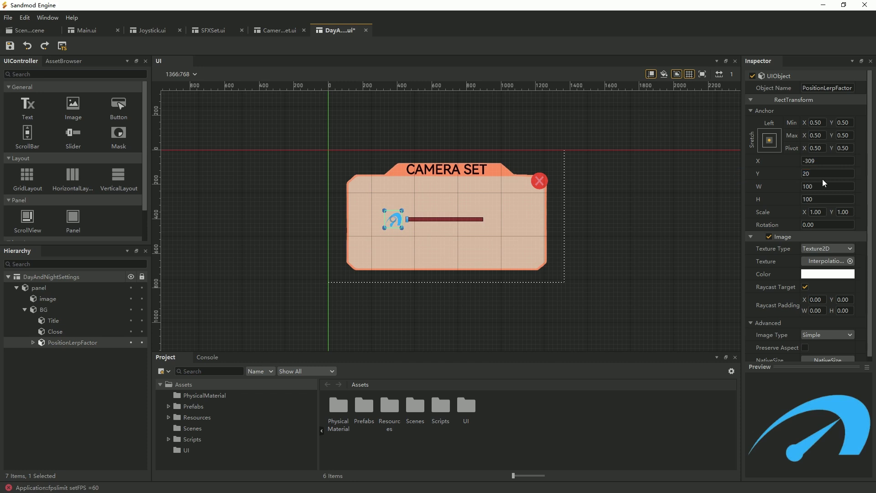
# Tint the PositionLerpFactor icon a strong red using its image color.
pyautogui.scroll(-1, 832, 276)
pyautogui.click(835, 270)
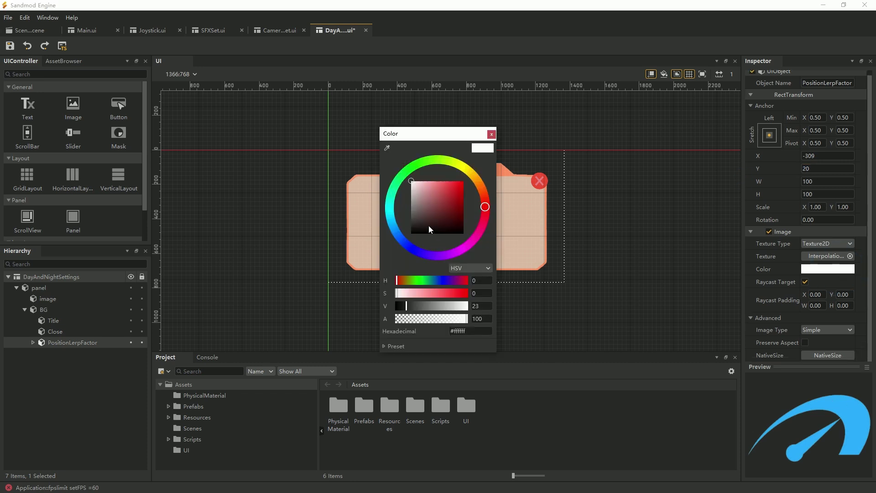
pyautogui.click(421, 214)
pyautogui.moveTo(444, 131); pyautogui.dragTo(635, 155)
pyautogui.click(646, 210)
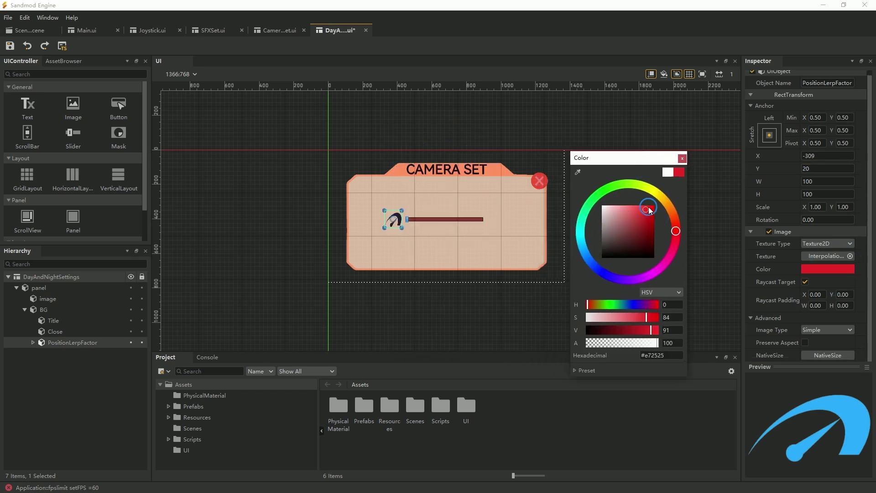
pyautogui.click(682, 159)
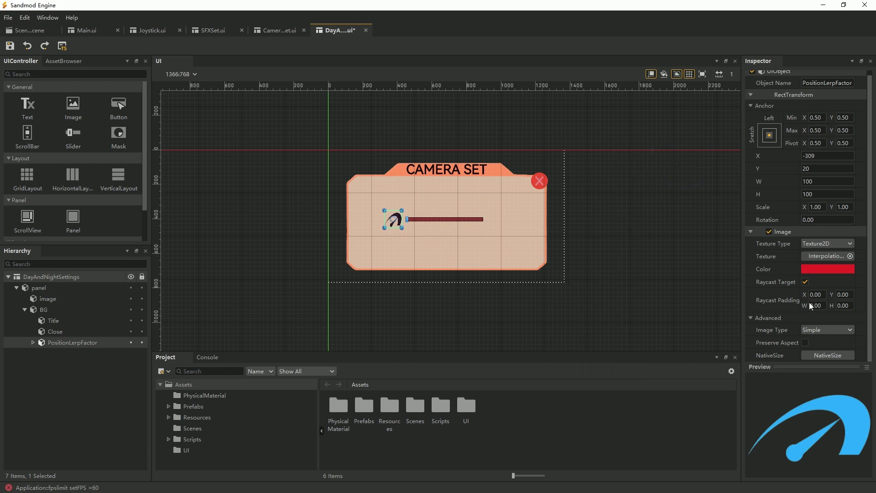
# Change the PositionLerpFactor icon's image color to a lighter, pinkish red and save the UI.
pyautogui.click(34, 342)
pyautogui.click(59, 354)
pyautogui.click(88, 343)
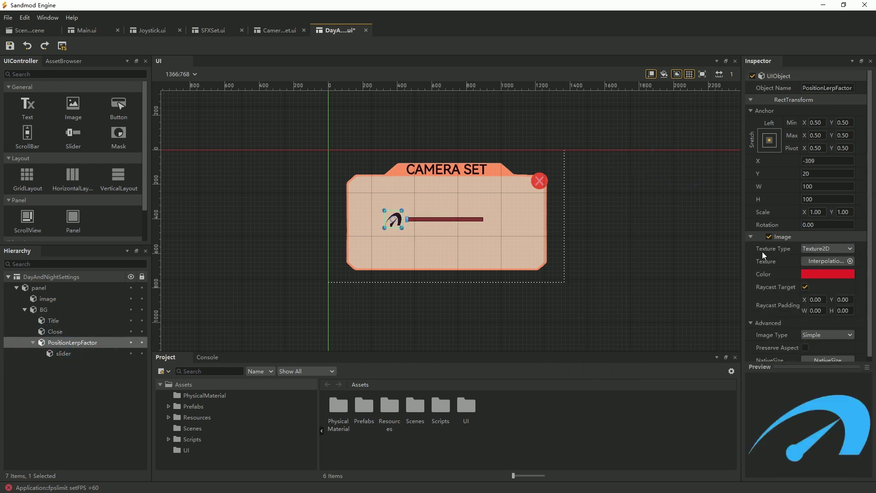
pyautogui.click(818, 274)
pyautogui.click(435, 167)
pyautogui.click(491, 120)
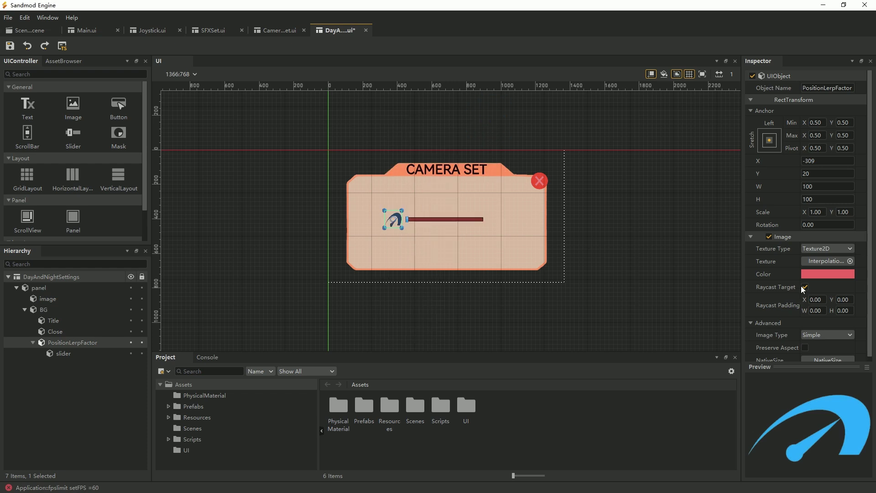
pyautogui.hotkey('ctrl', 's')
# Rename the PositionLerpFactor node as SunRotationSpeed.
pyautogui.press('F2')
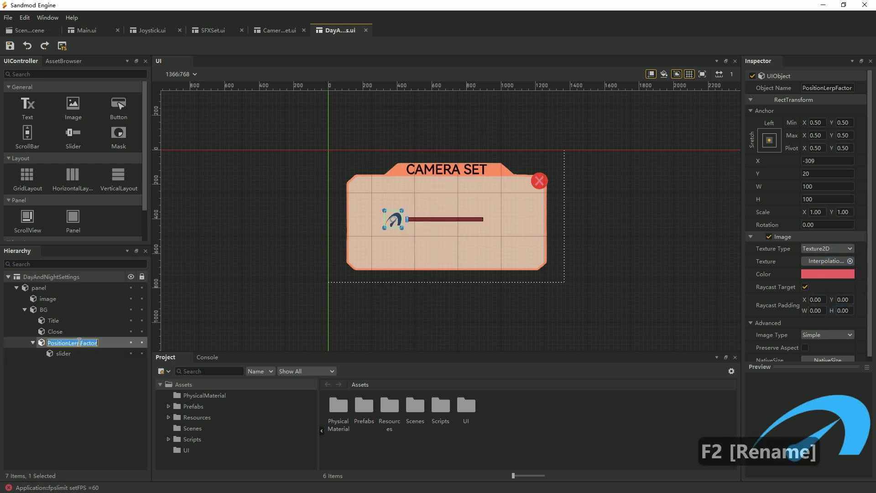
pyautogui.write('SunRotationSpeed')
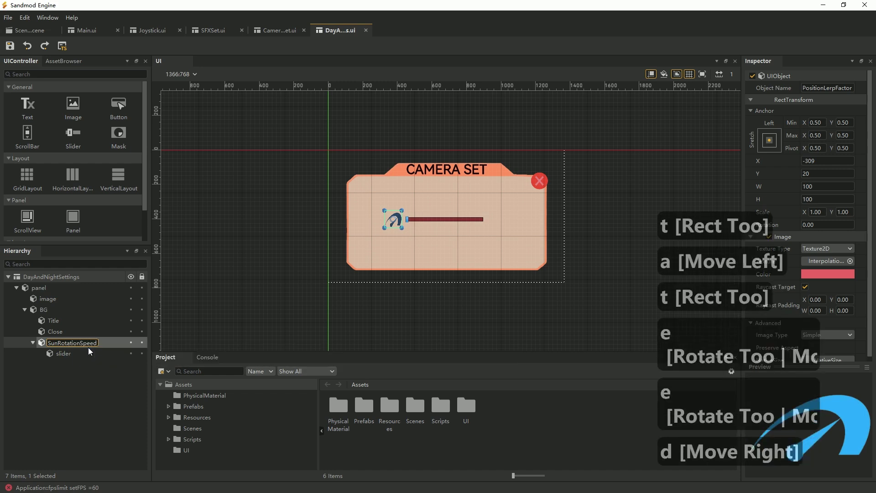
pyautogui.press('Return')
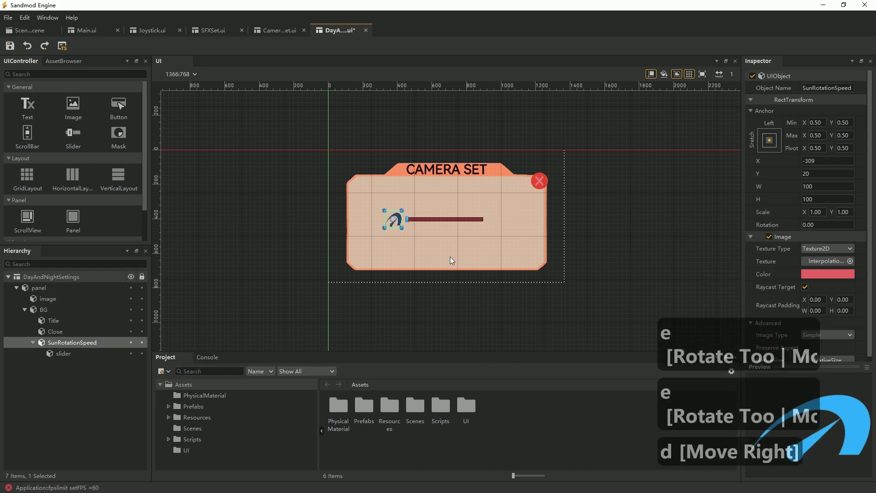
# Change the DayAndNightSettings title text to TIME SETTINGS, copy the new text and save the UI.
pyautogui.click(447, 173)
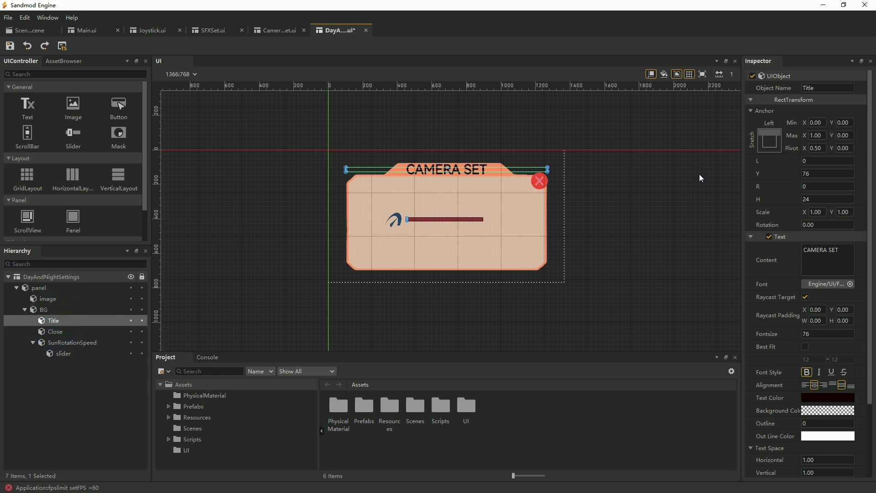
pyautogui.moveTo(843, 251); pyautogui.dragTo(786, 247)
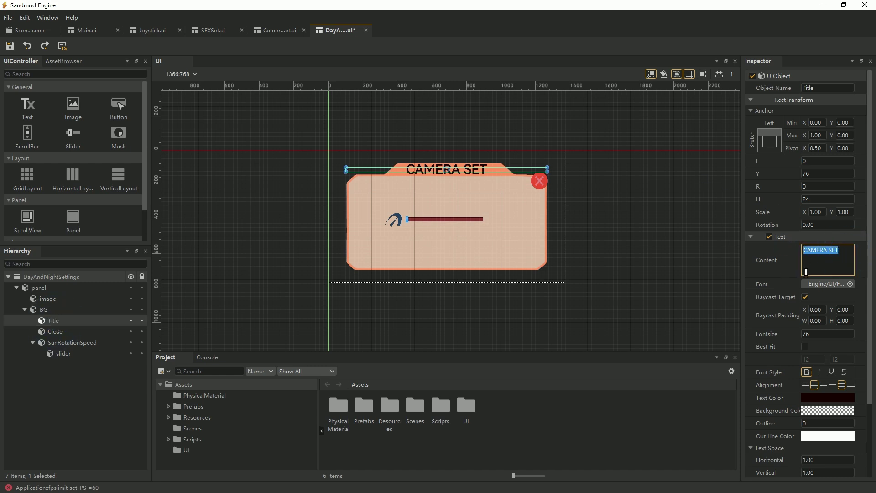
pyautogui.write('Time')
pyautogui.press('BackSpace')
pyautogui.press('BackSpace')
pyautogui.press('BackSpace')
pyautogui.press('BackSpace')
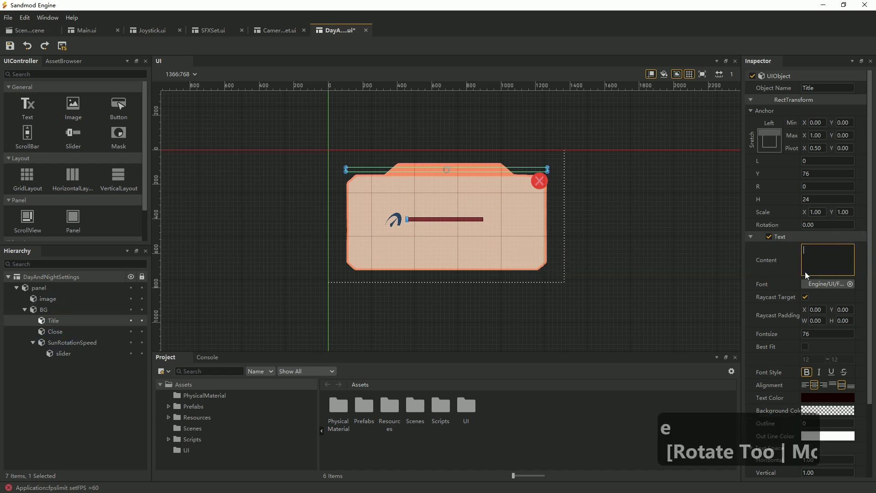
pyautogui.write('TIME SETTINGS')
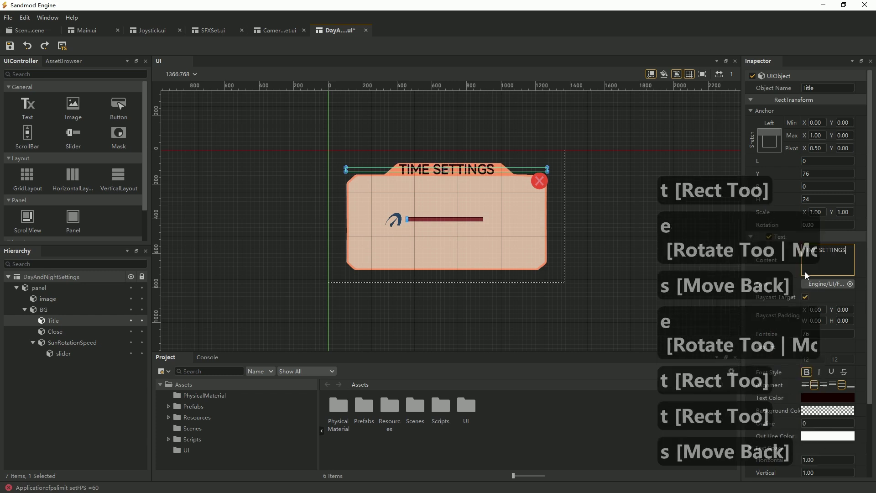
pyautogui.hotkey('ctrl', 'a')
pyautogui.hotkey('ctrl', 'c')
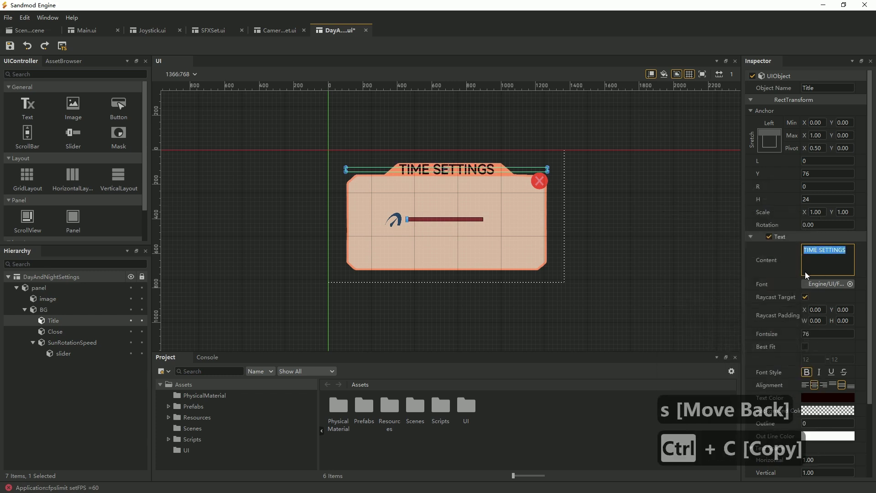
pyautogui.hotkey('ctrl', 's')
# Change the title text in CameraSet.ui to CAMERA SETTINGS, copy the word SETTINGS and save.
pyautogui.click(272, 29)
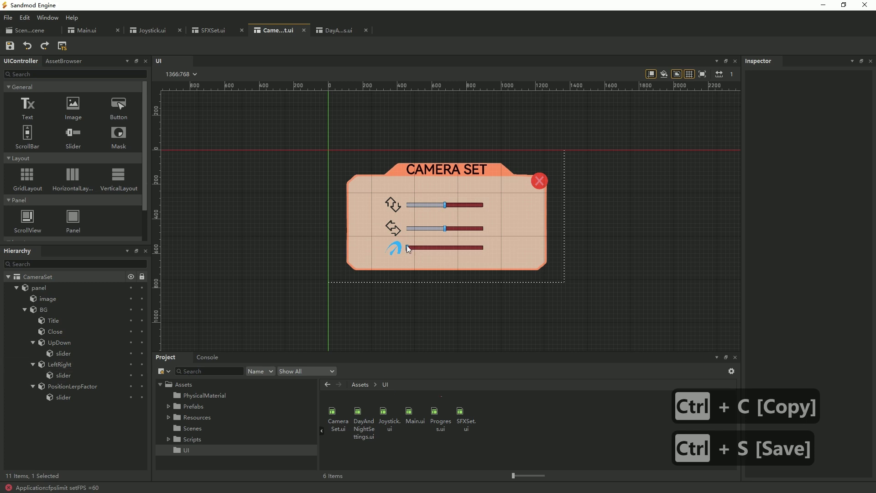
pyautogui.click(440, 172)
pyautogui.click(61, 323)
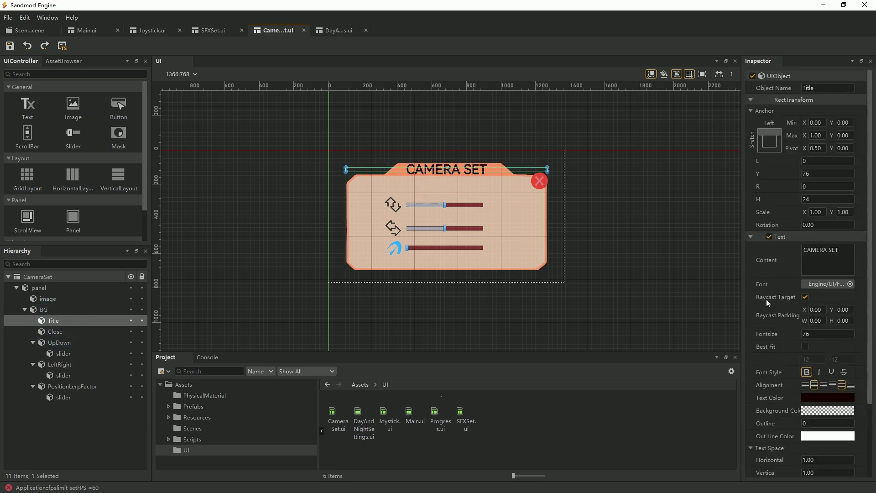
pyautogui.moveTo(829, 252); pyautogui.dragTo(845, 251)
pyautogui.hotkey('ctrl', 'v')
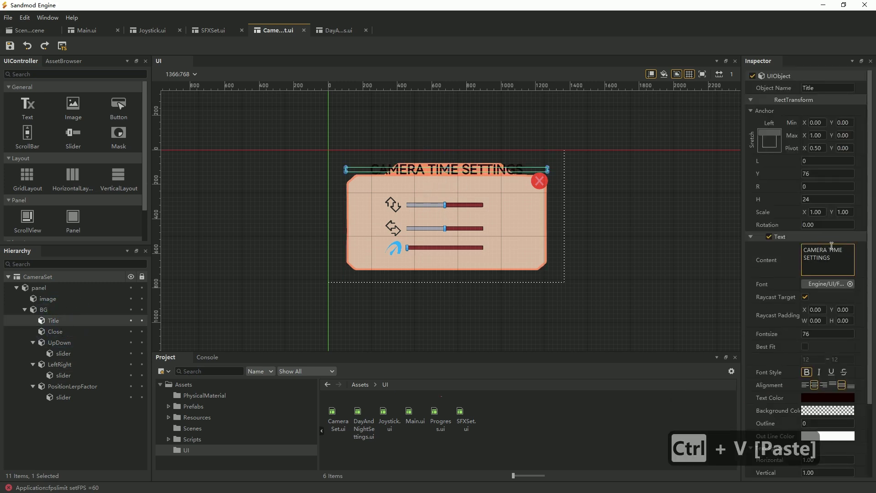
pyautogui.press('BackSpace')
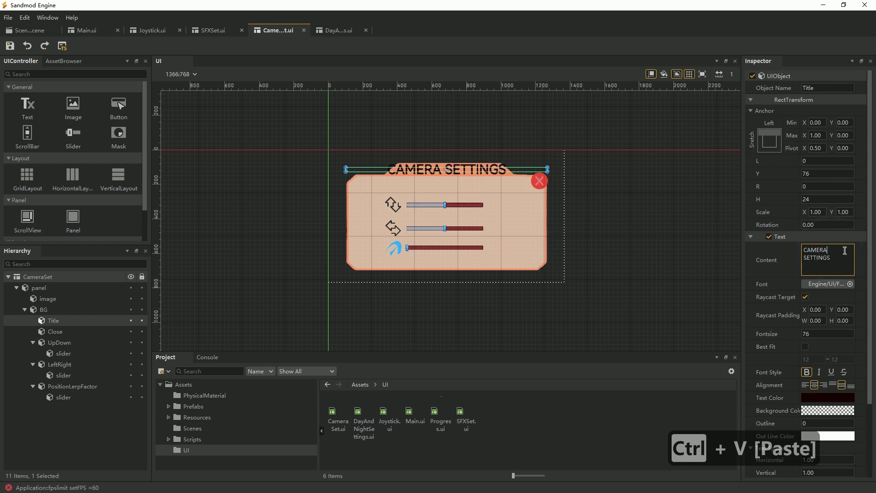
pyautogui.press('Delete')
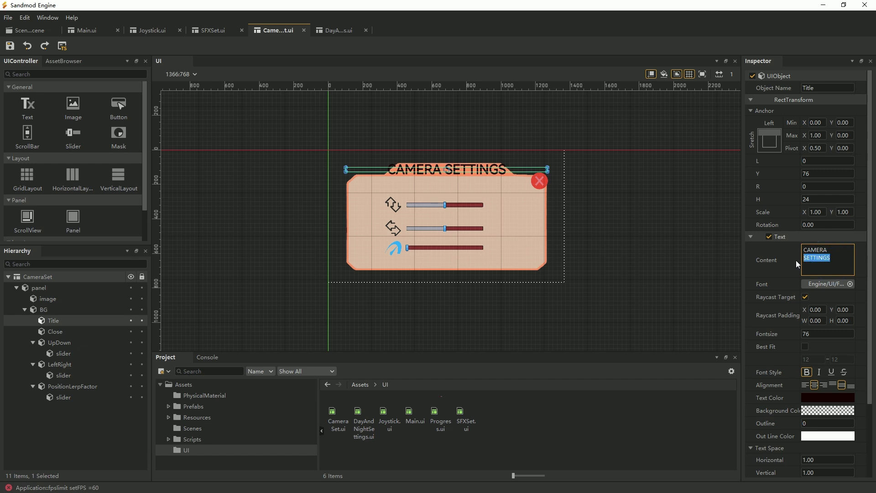
pyautogui.hotkey('ctrl', 'c')
pyautogui.hotkey('ctrl', 's')
# Change the title text in SFXSet.ui to SFX SETTINGS, save it and return to the scene.
pyautogui.click(205, 31)
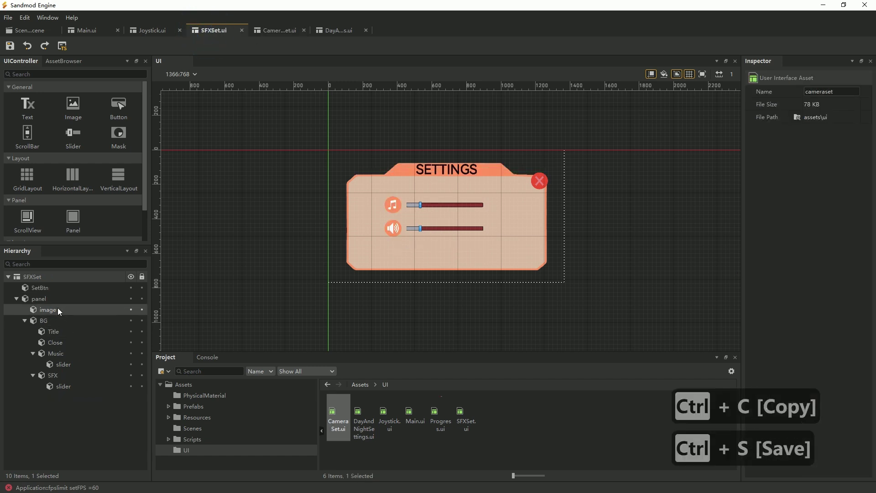
pyautogui.click(54, 332)
pyautogui.moveTo(834, 249); pyautogui.dragTo(806, 252)
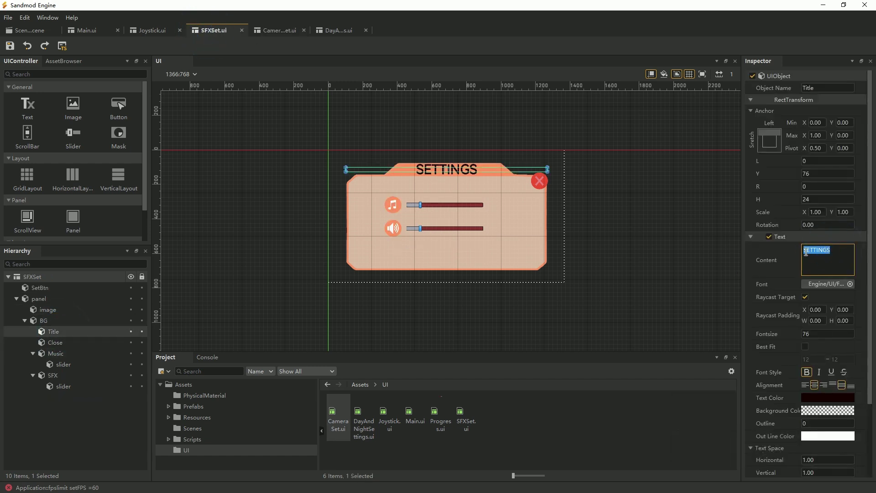
pyautogui.write('sf')
pyautogui.press('BackSpace')
pyautogui.press('BackSpace')
pyautogui.write('SFX')
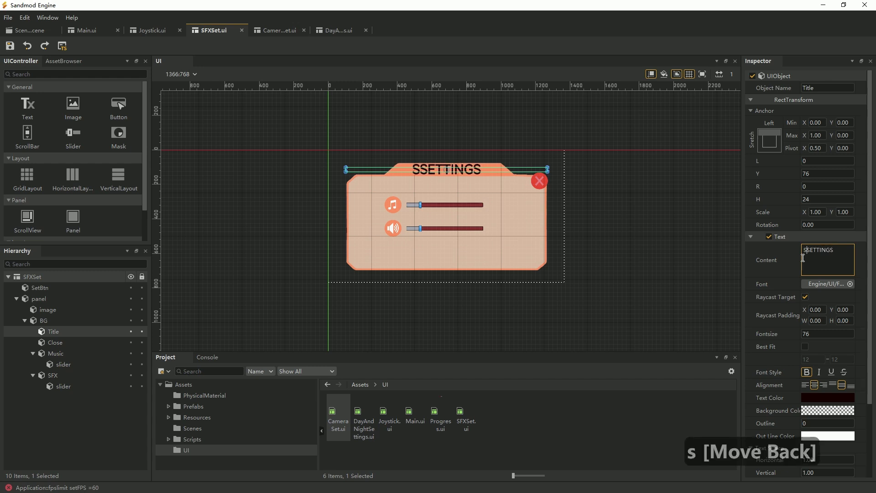
pyautogui.hotkey('ctrl', 's')
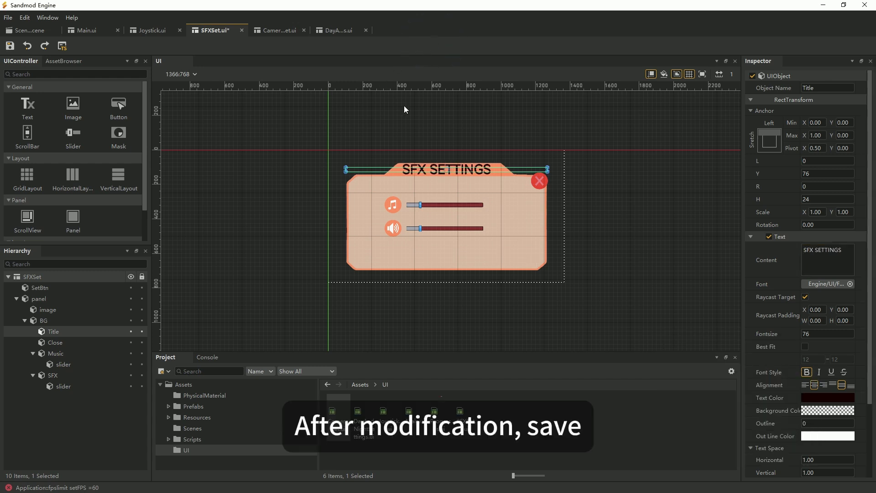
pyautogui.hotkey('ctrl', 's')
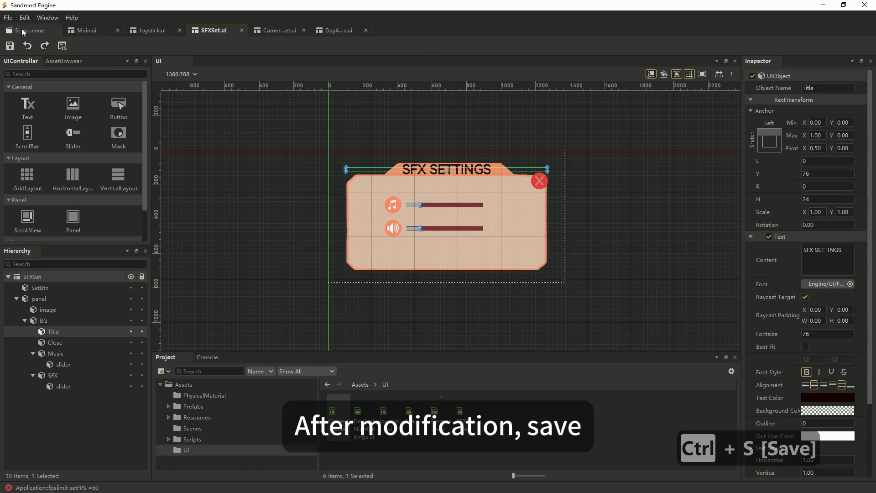
pyautogui.click(22, 32)
pyautogui.click(356, 398)
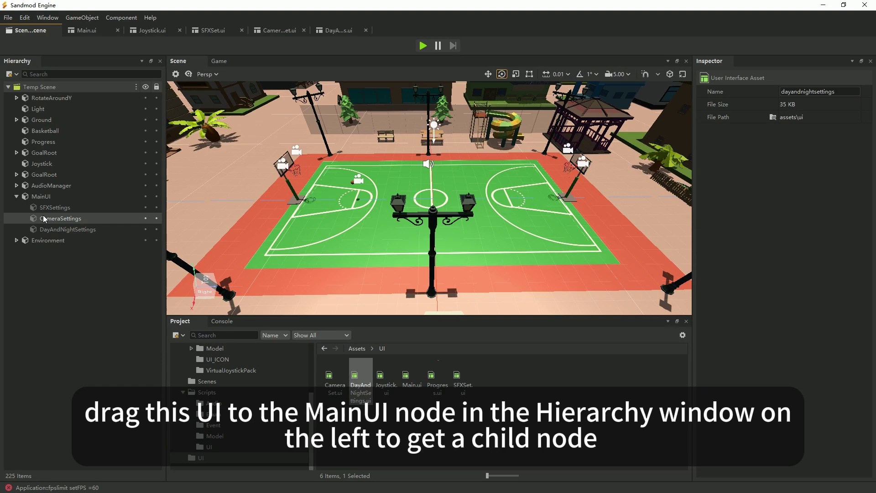
pyautogui.click(102, 178)
pyautogui.keyDown('shift'); pyautogui.click(137, 223); pyautogui.keyUp('shift')
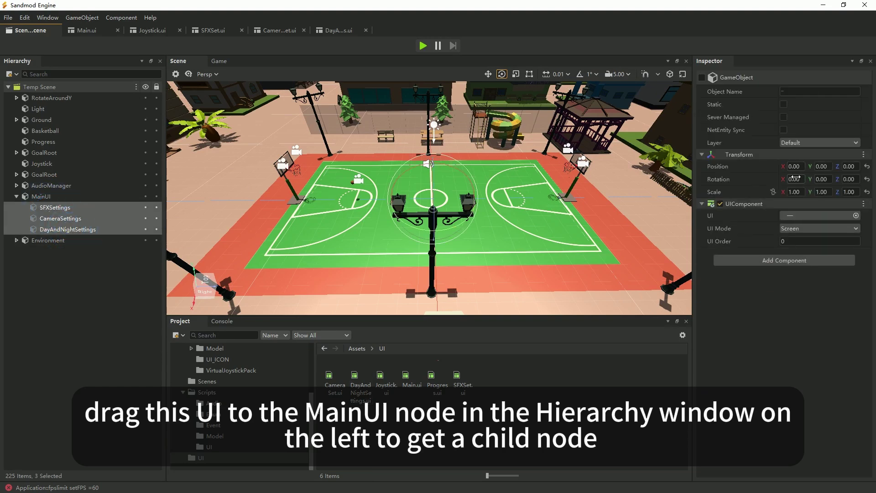
pyautogui.click(856, 143)
pyautogui.click(819, 262)
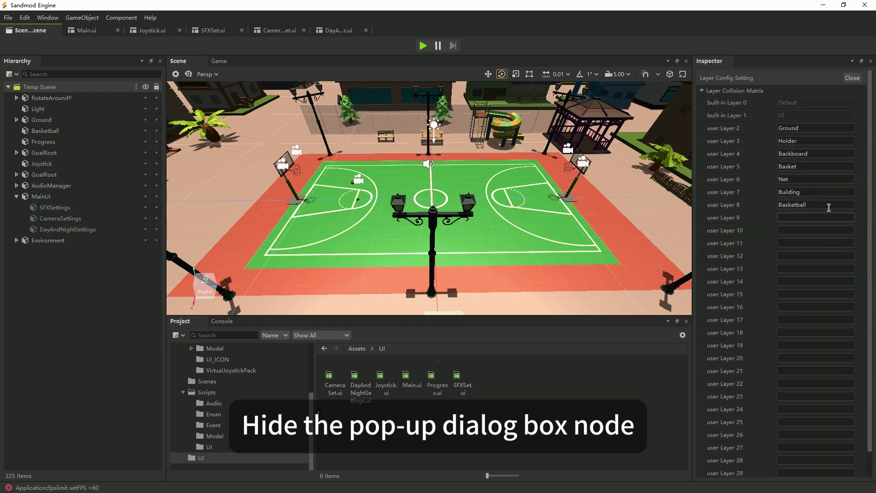
pyautogui.click(848, 81)
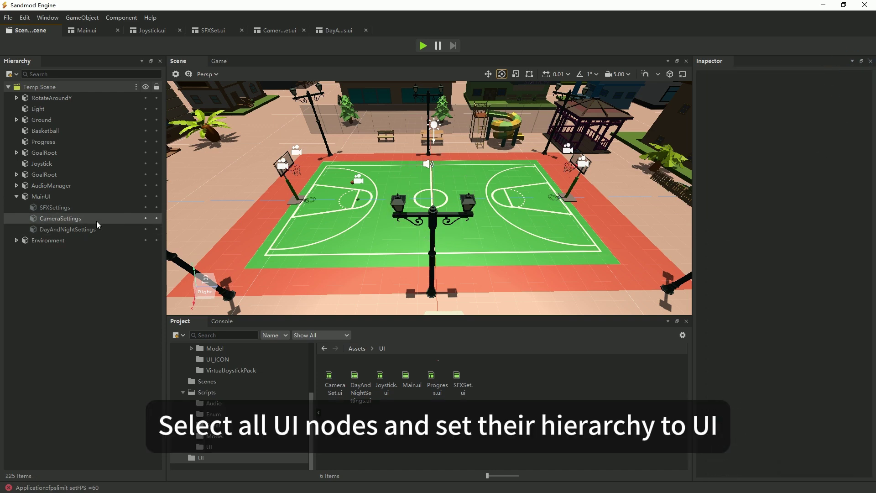
# Set the layer of SFXSettings, CameraSettings and DayAndNightSettings to UI and save the scene.
pyautogui.click(93, 209)
pyautogui.keyDown('shift'); pyautogui.click(86, 229); pyautogui.keyUp('shift')
pyautogui.click(837, 143)
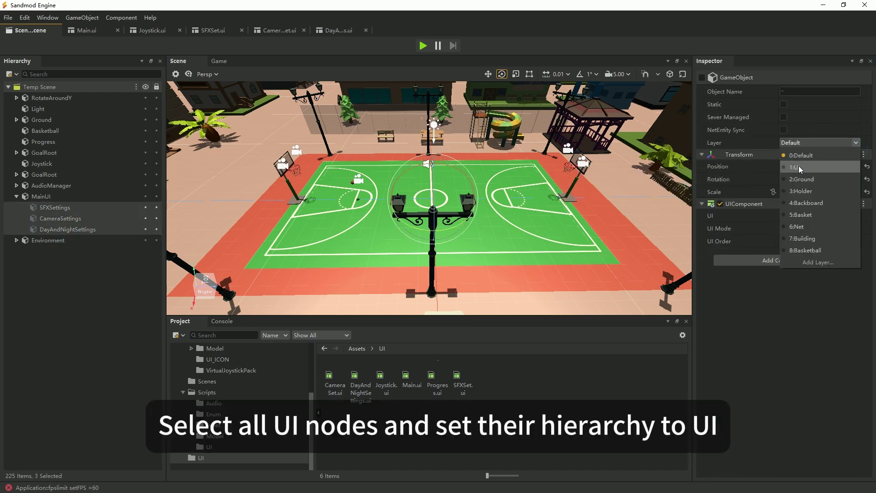
pyautogui.click(798, 166)
pyautogui.hotkey('ctrl', 's')
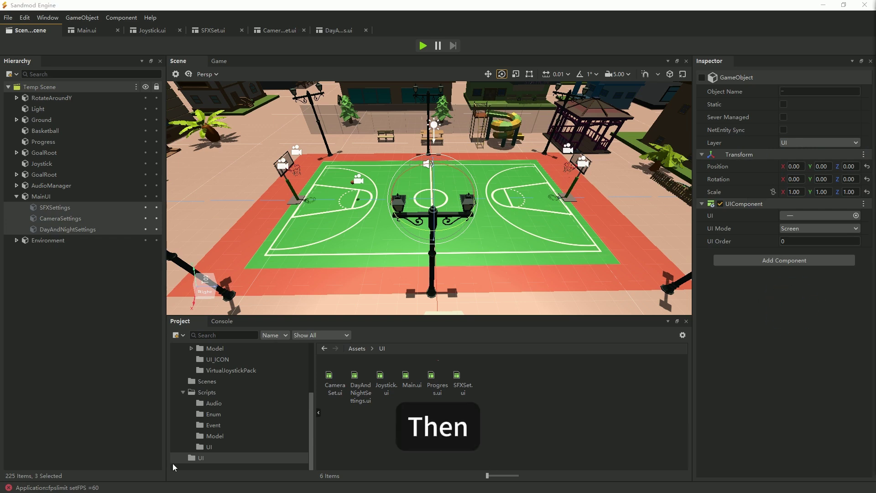
# Duplicate CameraSetController.ts in the Assets/Scripts/UI folder.
pyautogui.click(201, 447)
pyautogui.click(336, 374)
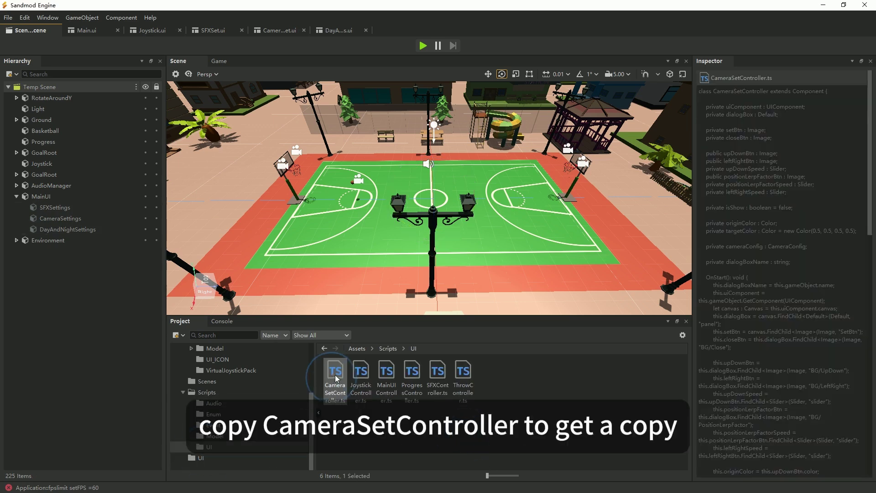
pyautogui.click(391, 428)
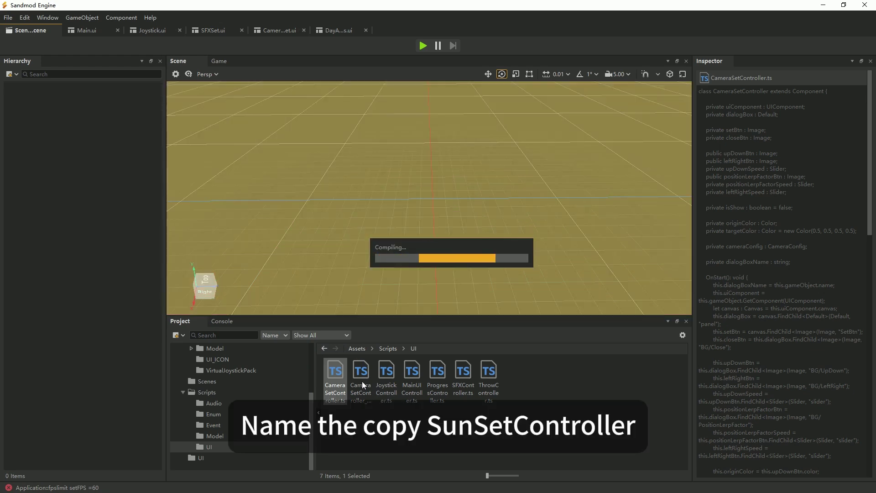
# Rename the duplicated camera script as SunSetController.ts.
pyautogui.click(364, 386)
pyautogui.press('F2')
pyautogui.click(361, 383)
pyautogui.press('F2')
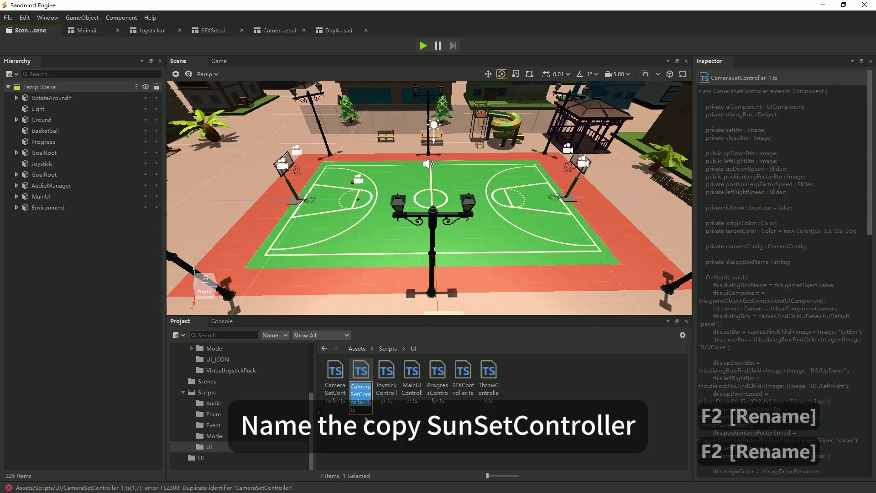
pyautogui.click(355, 388)
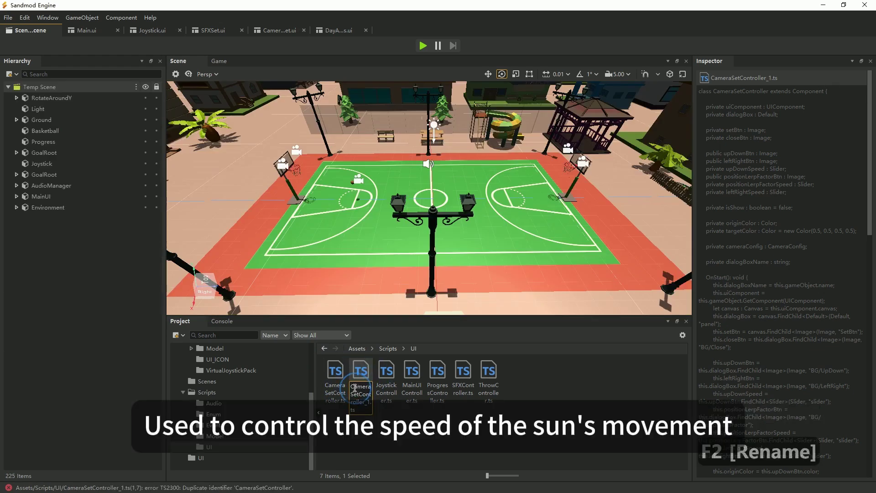
pyautogui.moveTo(351, 388); pyautogui.dragTo(376, 391)
pyautogui.press('Delete')
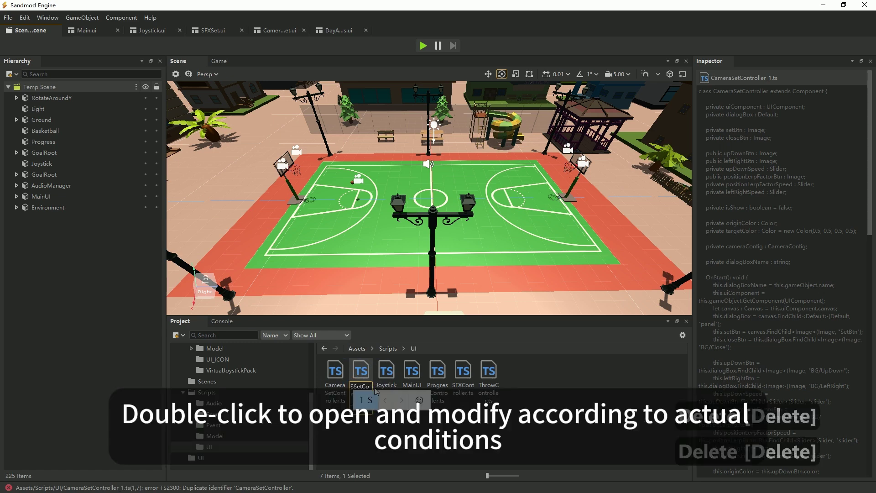
pyautogui.write('Sun')
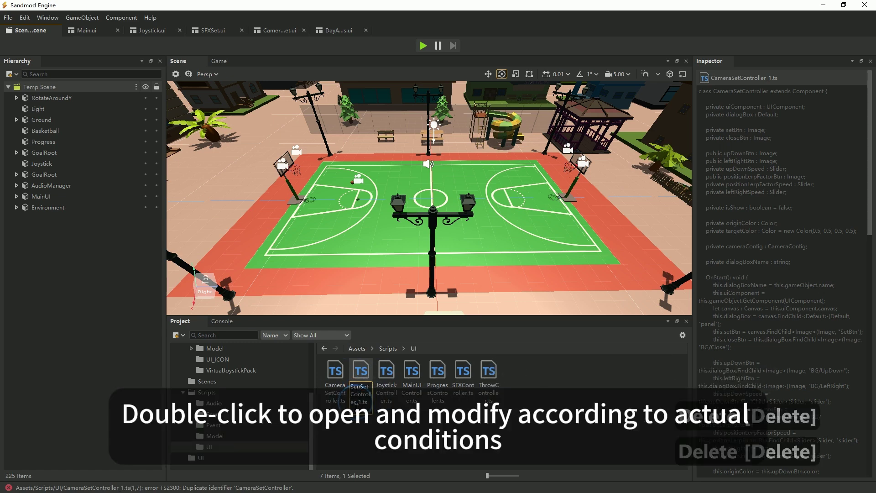
pyautogui.press('Delete')
pyautogui.press('Delete')
pyautogui.press('Return')
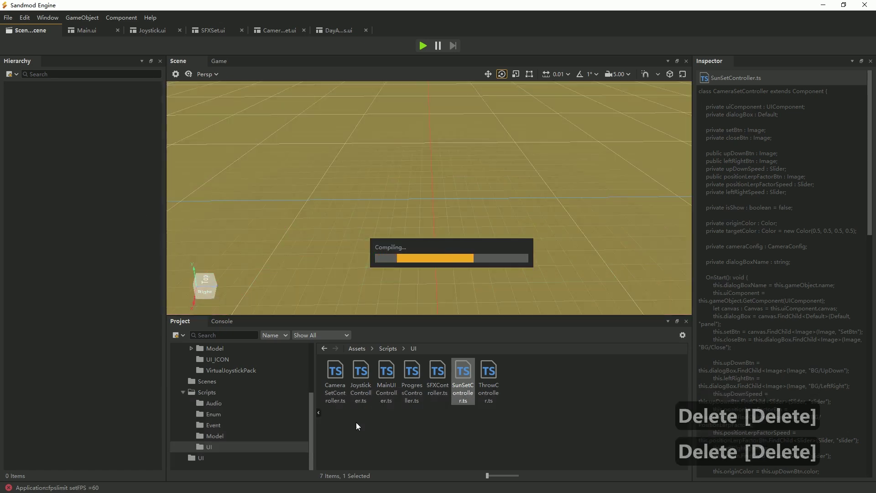
# Copy the new script's name, open it in the code editor, change its class name to SunSetController and save.
pyautogui.press('F2')
pyautogui.click(463, 372)
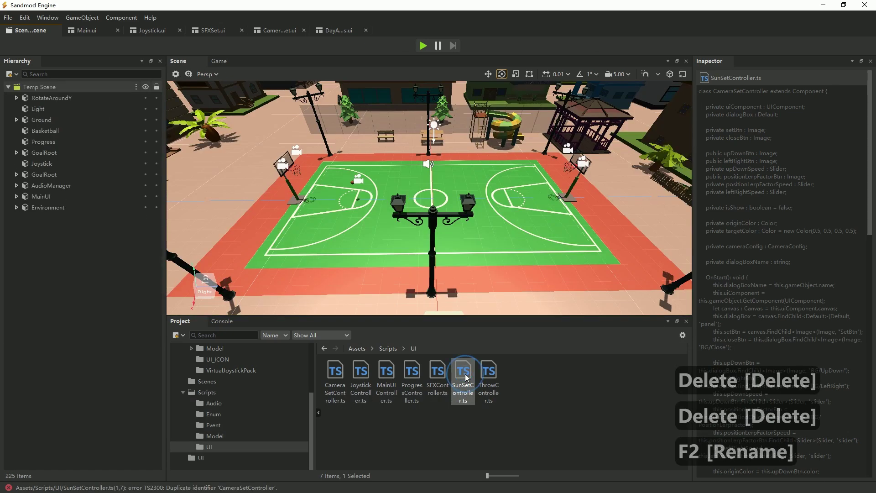
pyautogui.press('F2')
pyautogui.hotkey('ctrl', 'c')
pyautogui.click(551, 390)
pyautogui.doubleClick(466, 378)
pyautogui.doubleClick(199, 81)
pyautogui.hotkey('ctrl', 'v')
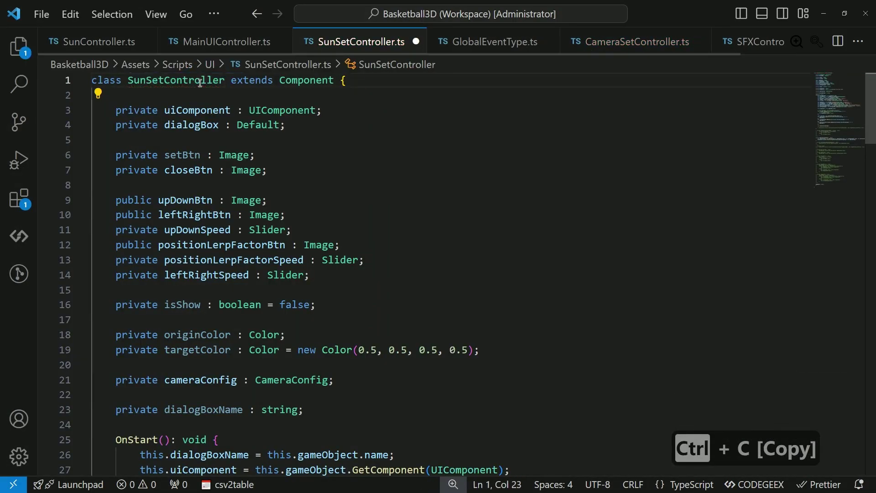
pyautogui.hotkey('ctrl', 's')
# Delete the setBtn, upDownBtn, leftRightBtn, upDownSpeed and leftRightSpeed field declarations from the SunSetController class.
pyautogui.moveTo(258, 155); pyautogui.dragTo(91, 154)
pyautogui.hotkey('ctrl', 'shift', 'k')
pyautogui.click(131, 140)
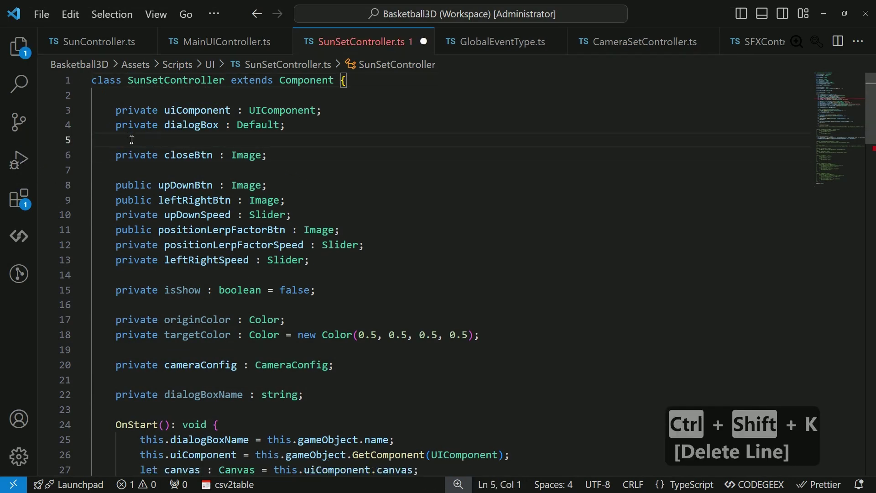
pyautogui.hotkey('ctrl', 'shift', 'k')
pyautogui.click(374, 230)
pyautogui.moveTo(116, 169); pyautogui.dragTo(365, 201)
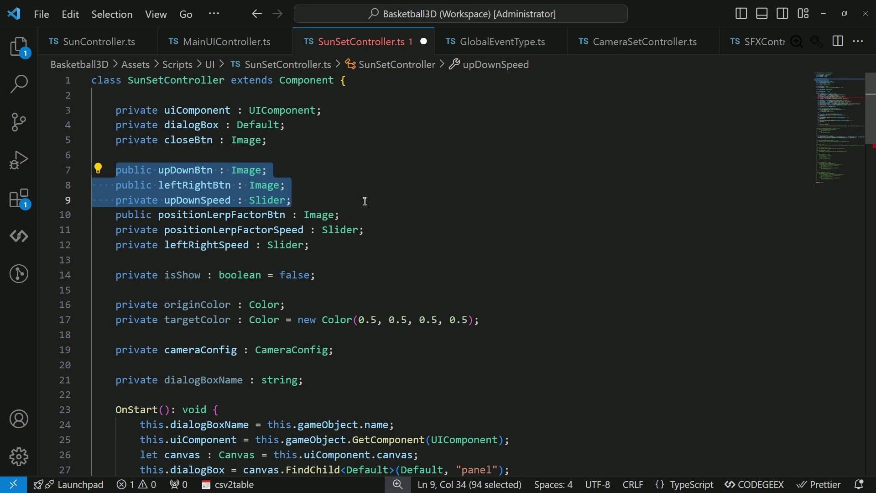
pyautogui.hotkey('ctrl', 'shift', 'k')
pyautogui.click(338, 200)
pyautogui.hotkey('ctrl', 'shift', 'k')
# Rename the positionLerpFactorBtn field as SunRotationSpeedBtn and the positionLerpFactorSpeed field as SunRotationSpeedSlider.
pyautogui.doubleClick(228, 170)
pyautogui.click(413, 173)
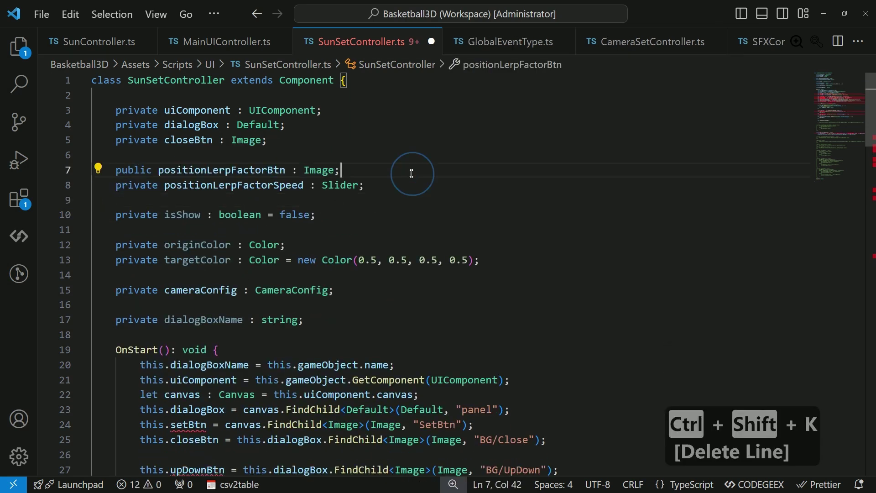
pyautogui.doubleClick(161, 170)
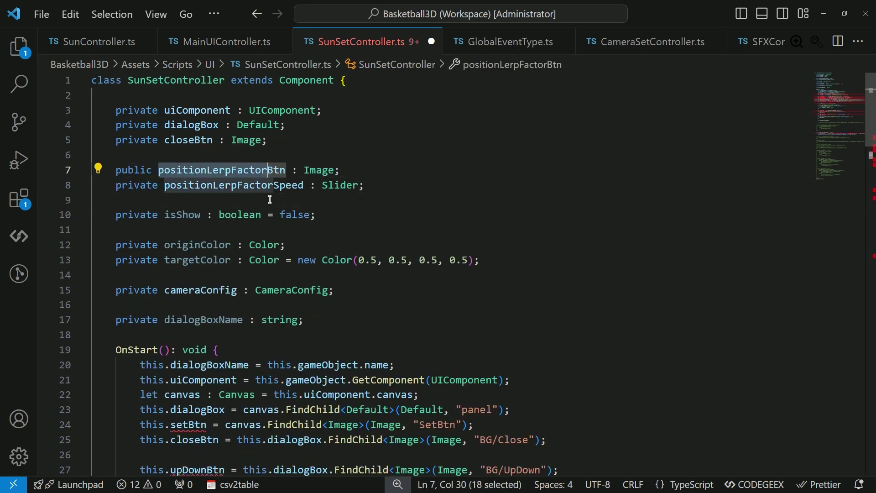
pyautogui.write('SunBtn')
pyautogui.press('Left')
pyautogui.press('Left')
pyautogui.press('Left')
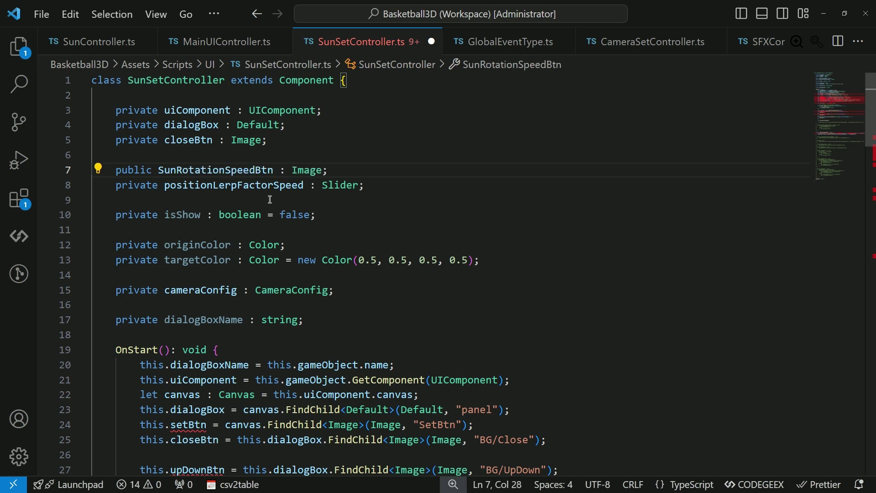
pyautogui.hotkey('shift', 'Home')
pyautogui.hotkey('ctrl', 'c')
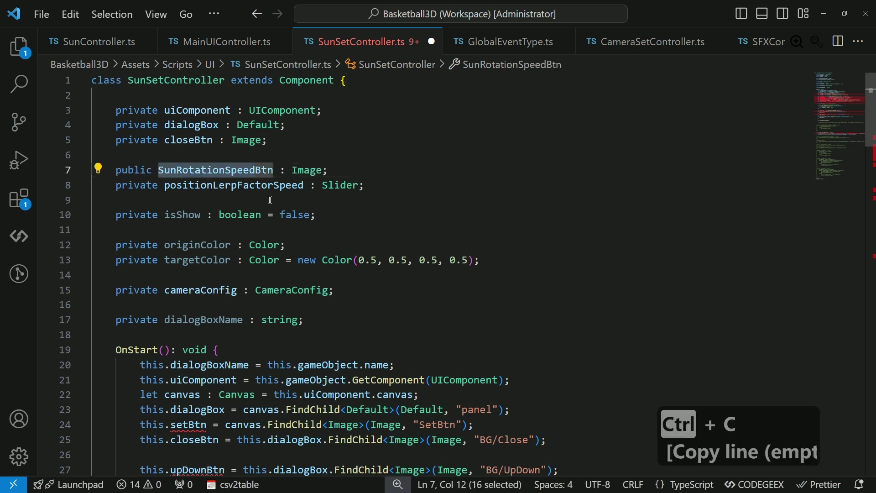
pyautogui.doubleClick(271, 196)
pyautogui.hotkey('ctrl', 'v')
pyautogui.write('Slide')
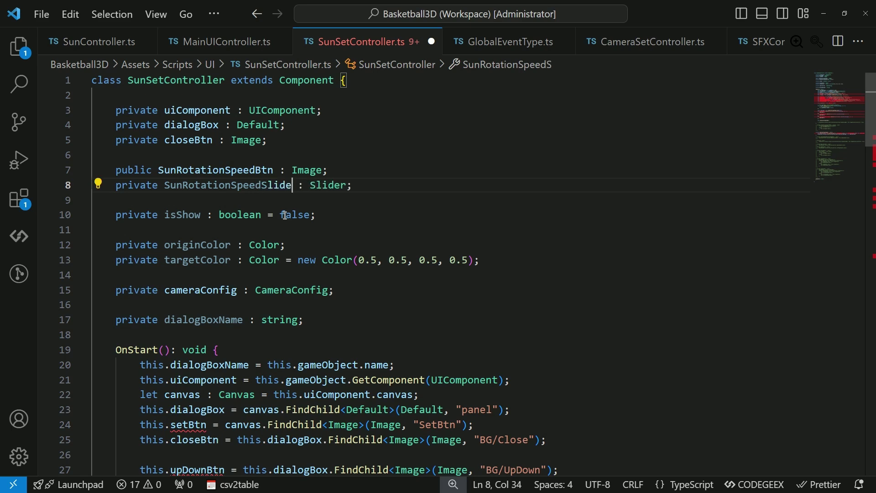
# Delete the setBtn, upDownBtn, leftRightBtn and upDownSpeed assignments from OnStart and save the script.
pyautogui.click(227, 424)
pyautogui.hotkey('ctrl', 'shift', 'k')
pyautogui.scroll(-4, 637, 346)
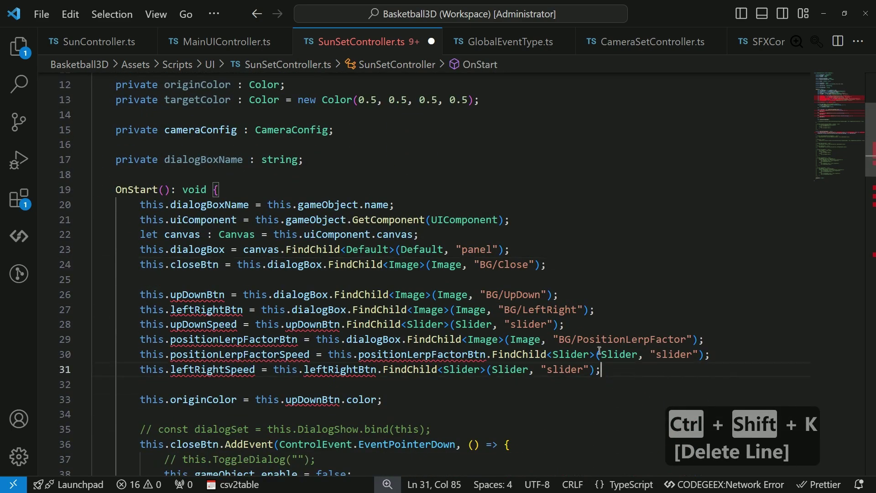
pyautogui.moveTo(716, 339); pyautogui.dragTo(452, 337)
pyautogui.moveTo(637, 319); pyautogui.dragTo(133, 295)
pyautogui.hotkey('ctrl', 'shift', 'k')
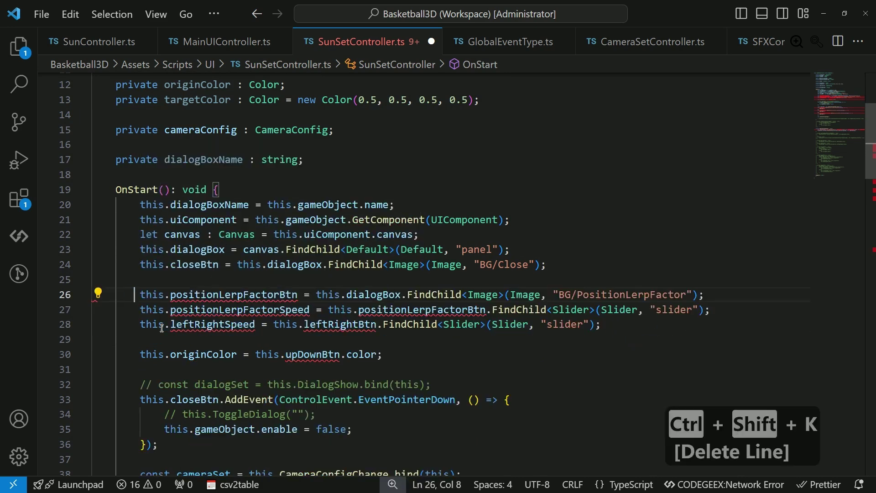
pyautogui.hotkey('ctrl', 's')
# Delete the cameraSet binding and the upDownSpeed and leftRightSpeed value-changed handlers from OnStart, then save.
pyautogui.click(434, 352)
pyautogui.scroll(-4, 435, 345)
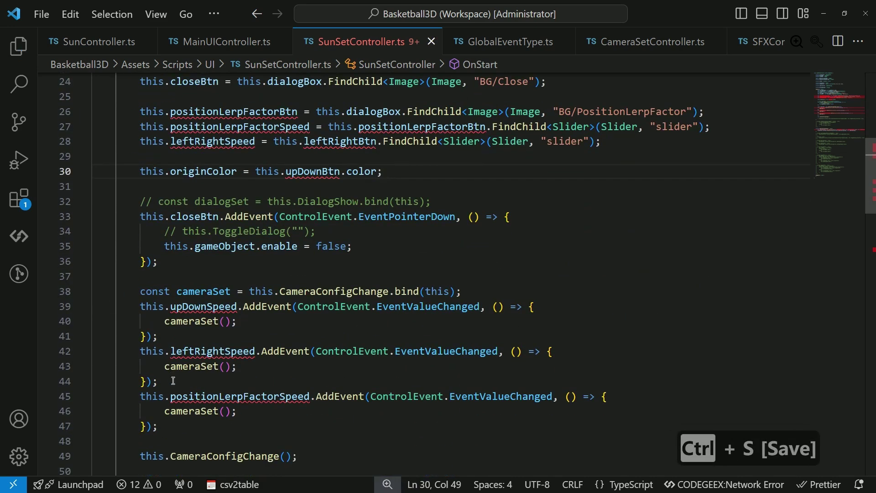
pyautogui.moveTo(173, 380); pyautogui.dragTo(95, 305)
pyautogui.click(182, 336)
pyautogui.moveTo(175, 382); pyautogui.dragTo(66, 294)
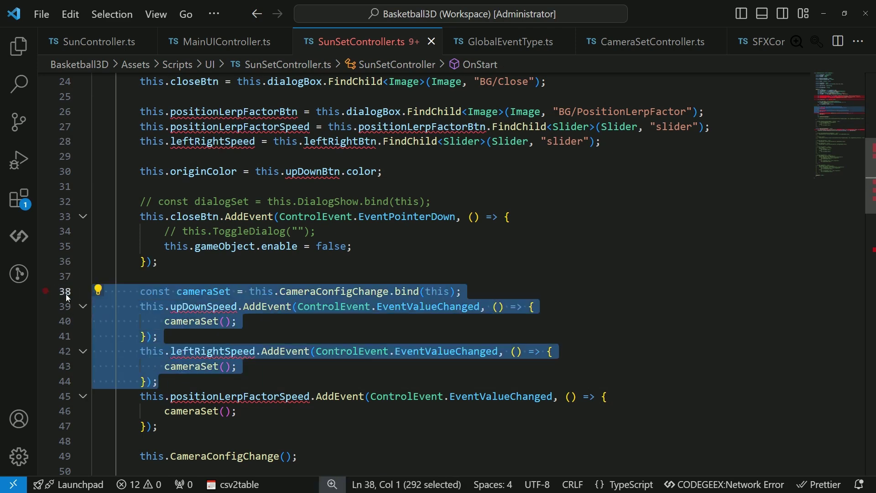
pyautogui.hotkey('ctrl', 'shift', 'k')
pyautogui.hotkey('ctrl', 's')
pyautogui.press('Up')
pyautogui.scroll(5, 413, 281)
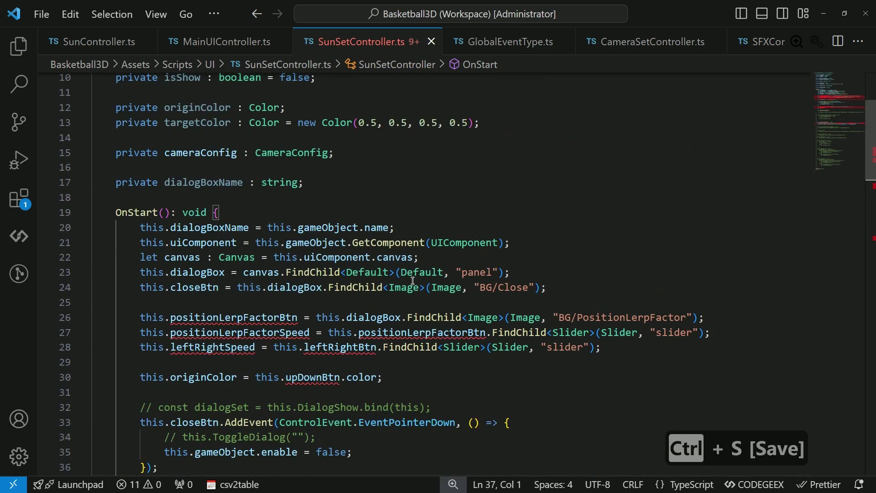
pyautogui.scroll(-1, 553, 300)
pyautogui.scroll(4, 274, 286)
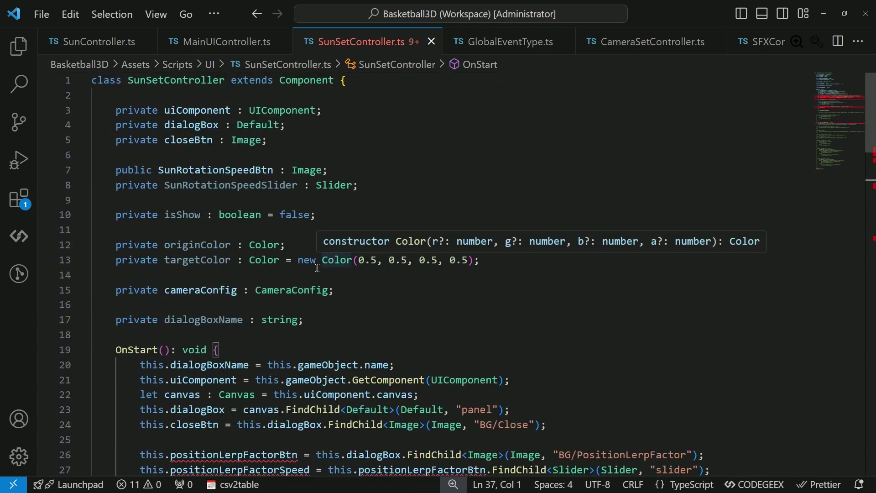
# In OnStart, assign the button lookup to SunRotationSpeedBtn with the path BG/SunRotationSpeed and save.
pyautogui.doubleClick(217, 170)
pyautogui.hotkey('ctrl', 'c')
pyautogui.scroll(-4, 265, 336)
pyautogui.doubleClick(234, 294)
pyautogui.hotkey('ctrl', 'v')
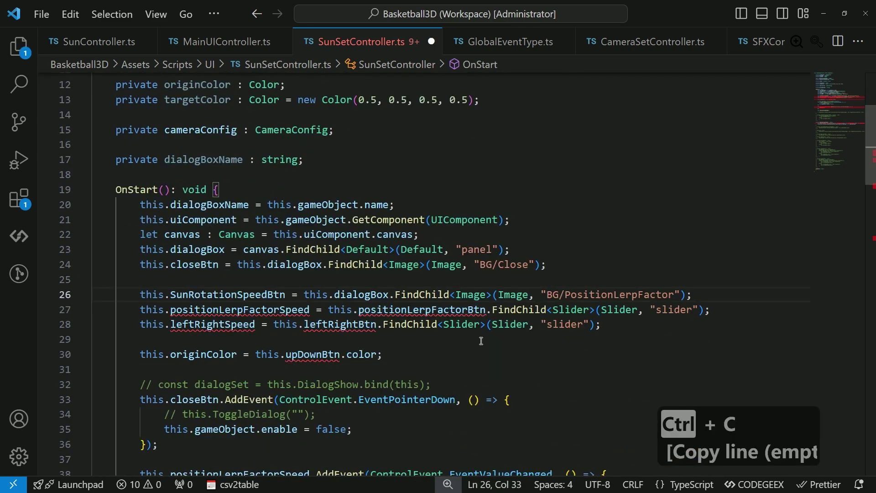
pyautogui.moveTo(565, 294); pyautogui.dragTo(661, 295)
pyautogui.hotkey('ctrl', 'v')
pyautogui.press('BackSpace')
pyautogui.press('BackSpace')
pyautogui.press('BackSpace')
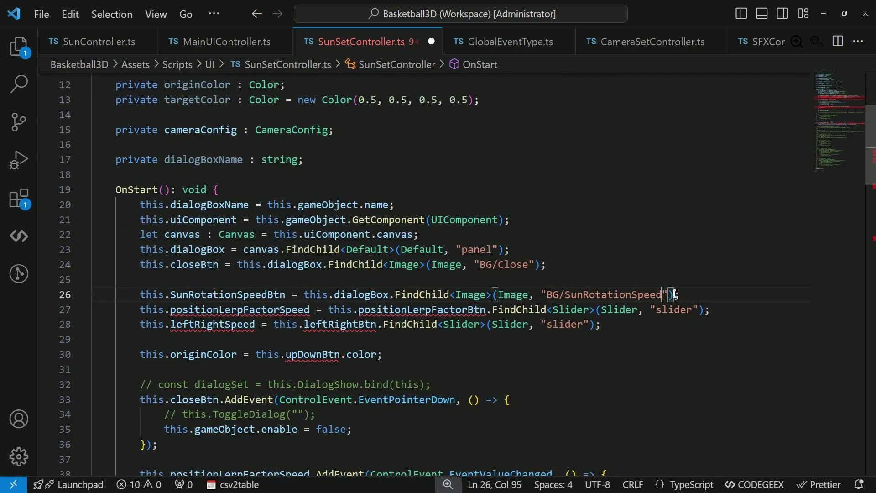
pyautogui.hotkey('ctrl', 's')
# Copy the SunRotationSpeed node name from the DayAndNightSettings UI in Sandmod Engine, paste it into the script's BG/ path and save.
pyautogui.hotkey('alt', 'Tab')
pyautogui.click(338, 30)
pyautogui.click(69, 341)
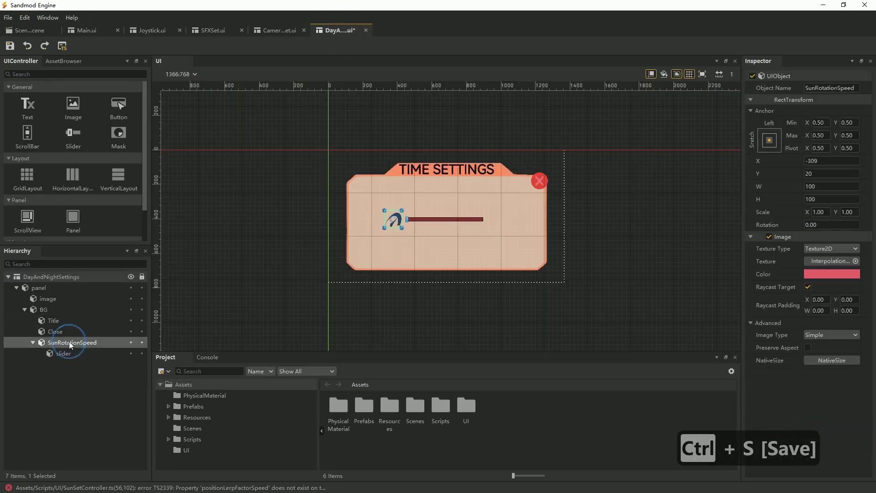
pyautogui.press('F2')
pyautogui.hotkey('ctrl', 'c')
pyautogui.hotkey('alt', 'Tab')
pyautogui.doubleClick(626, 295)
pyautogui.hotkey('ctrl', 'v')
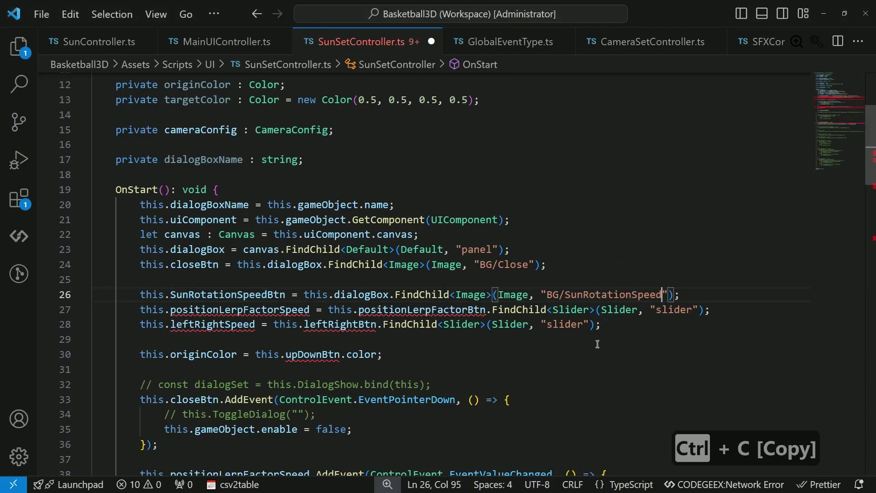
pyautogui.hotkey('ctrl', 's')
# Change the slider lookup in OnStart to assign SunRotationSpeedSlider from SunRotationSpeedBtn's child slider.
pyautogui.scroll(4, 428, 192)
pyautogui.doubleClick(248, 185)
pyautogui.hotkey('ctrl', 'c')
pyautogui.scroll(-1, 391, 205)
pyautogui.scroll(-5, 391, 206)
pyautogui.doubleClick(241, 195)
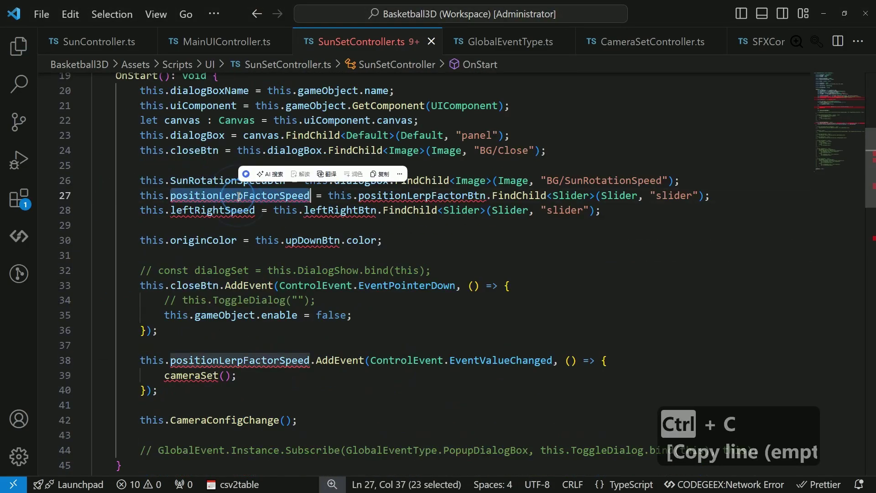
pyautogui.hotkey('ctrl', 'v')
pyautogui.doubleClick(228, 180)
pyautogui.doubleClick(400, 196)
pyautogui.hotkey('ctrl', 'v')
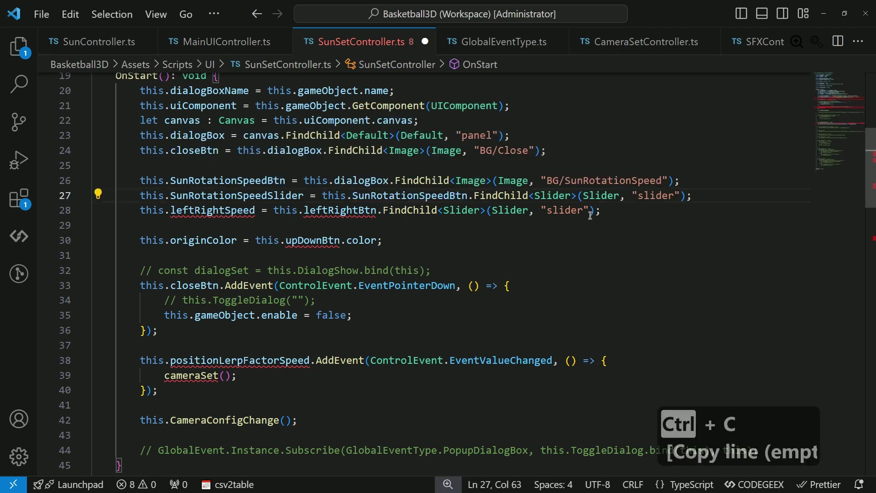
# Delete the leftRightSpeed and originColor assignments from OnStart.
pyautogui.moveTo(136, 210); pyautogui.dragTo(607, 212)
pyautogui.hotkey('ctrl', 'shift', 'k')
pyautogui.moveTo(414, 225); pyautogui.dragTo(90, 211)
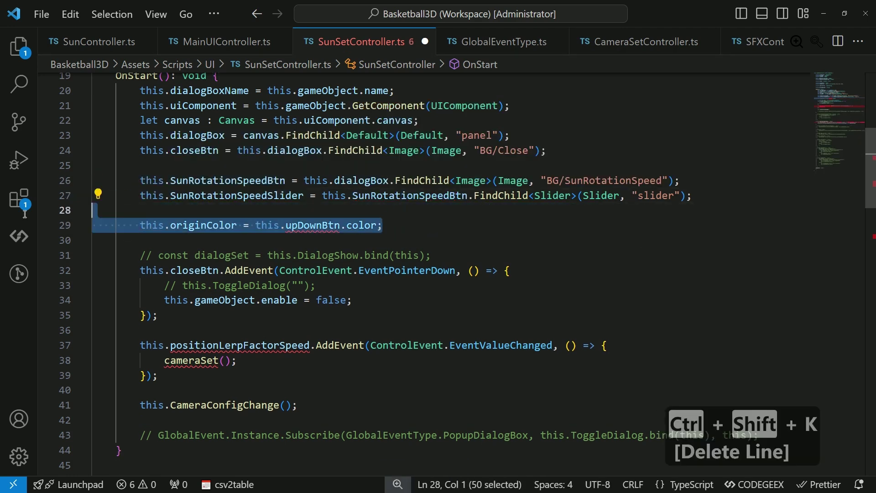
pyautogui.hotkey('ctrl', 'shift', 'k')
# Remove the commented-out dialogSet, ToggleDialog and GlobalEvent subscription lines from OnStart and save the script.
pyautogui.click(424, 225)
pyautogui.hotkey('ctrl', 'shift', 'k')
pyautogui.click(316, 240)
pyautogui.hotkey('ctrl', 'shift', 'k')
pyautogui.hotkey('ctrl', 's')
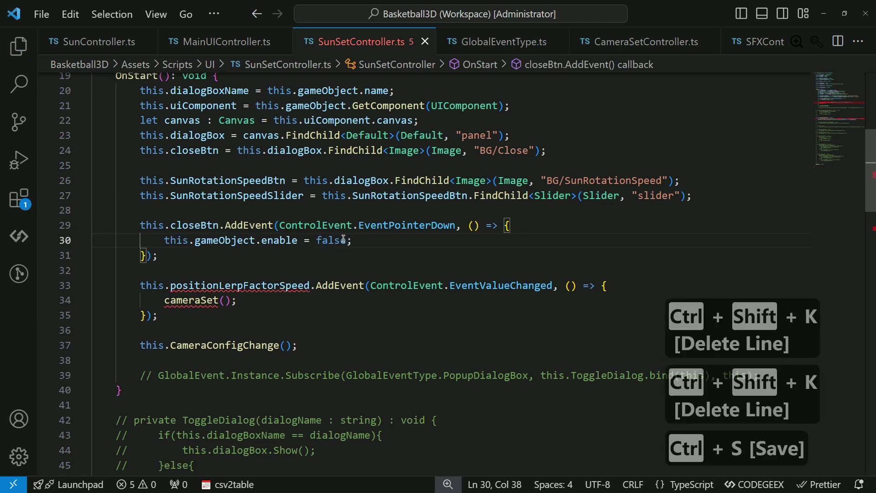
pyautogui.click(141, 345)
pyautogui.click(306, 375)
pyautogui.hotkey('ctrl', 'shift', 'k')
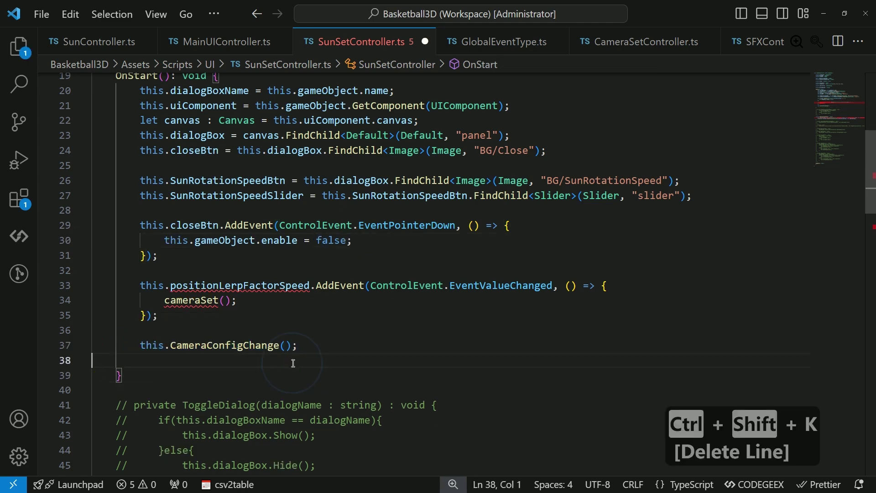
pyautogui.hotkey('ctrl', 'shift', 'k')
pyautogui.hotkey('ctrl', 's')
# Delete the commented-out code below OnStart, keeping the CameraConfigChange method, and save the script.
pyautogui.click(374, 345)
pyautogui.scroll(-4, 374, 345)
pyautogui.moveTo(114, 206); pyautogui.dragTo(242, 319)
pyautogui.hotkey('ctrl', 'shift', 'k')
pyautogui.hotkey('ctrl', 'shift', 'k')
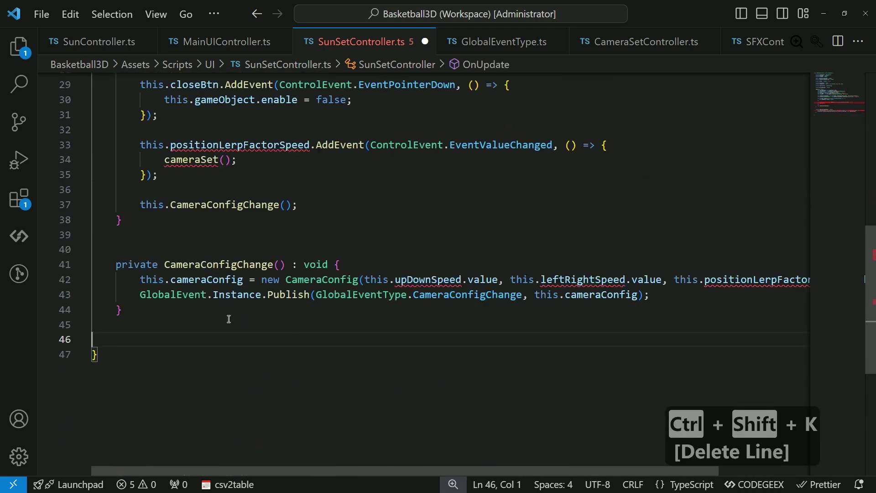
pyautogui.hotkey('ctrl', 'shift', 'k')
pyautogui.hotkey('ctrl', 's')
pyautogui.scroll(5, 320, 306)
pyautogui.scroll(-3, 446, 295)
pyautogui.scroll(8, 376, 301)
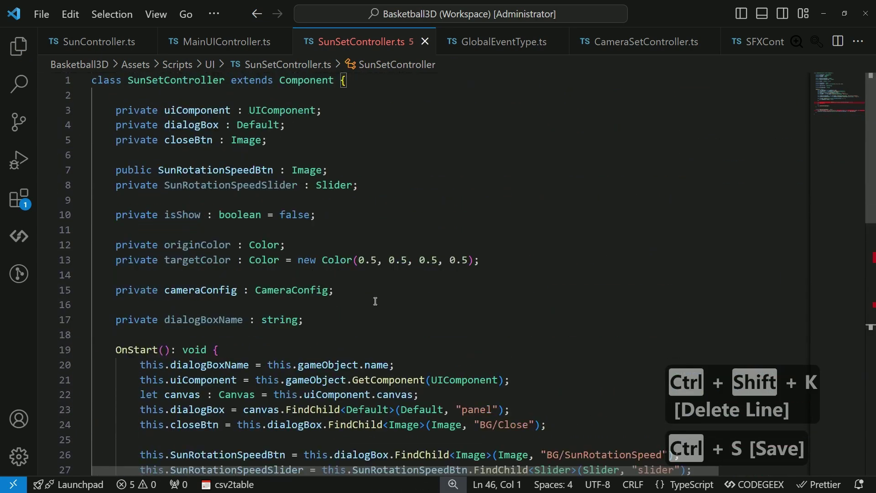
# Delete the originColor and targetColor declarations from the SunSetController class.
pyautogui.click(261, 245)
pyautogui.moveTo(482, 261); pyautogui.dragTo(94, 245)
pyautogui.hotkey('ctrl', 'shift', 'k')
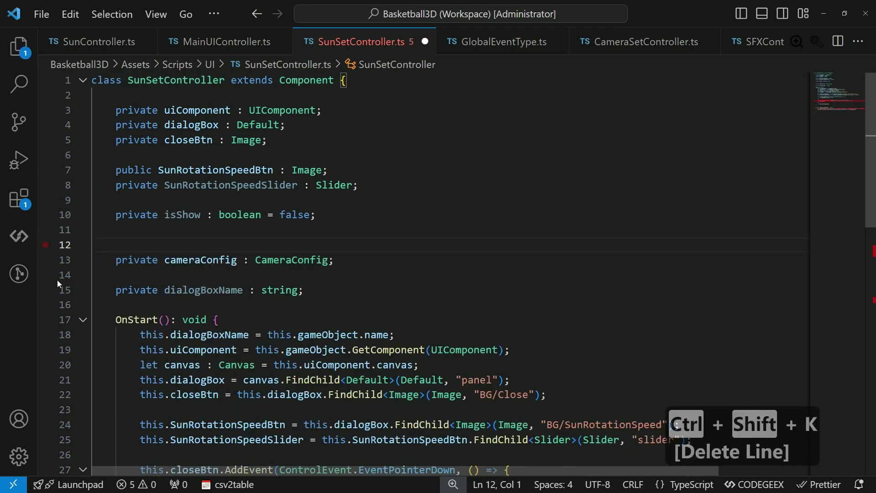
# Delete the isShow declaration and the extra blank lines below SunRotationSpeedSlider, and save the script.
pyautogui.click(351, 290)
pyautogui.click(337, 215)
pyautogui.hotkey('ctrl', 'shift', 'k')
pyautogui.doubleClick(260, 186)
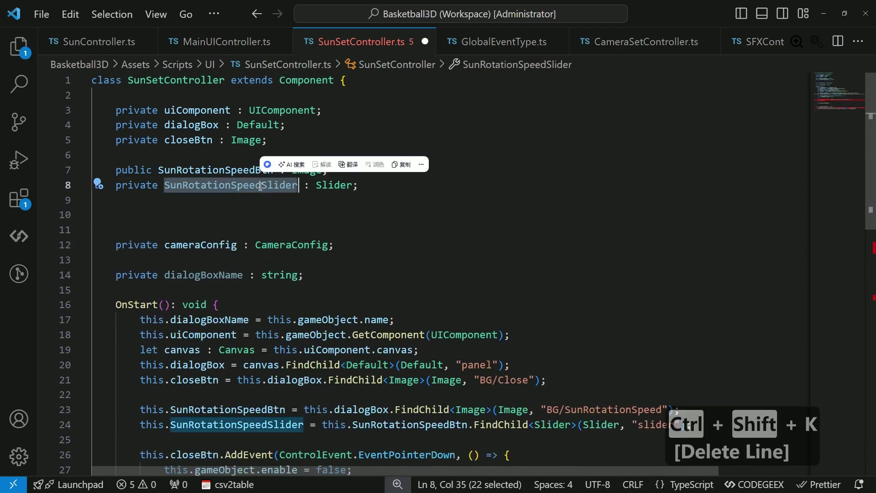
pyautogui.click(230, 210)
pyautogui.hotkey('ctrl', 'shift', 'k')
pyautogui.hotkey('ctrl', 'shift', 'k')
pyautogui.click(326, 247)
pyautogui.hotkey('ctrl', 's')
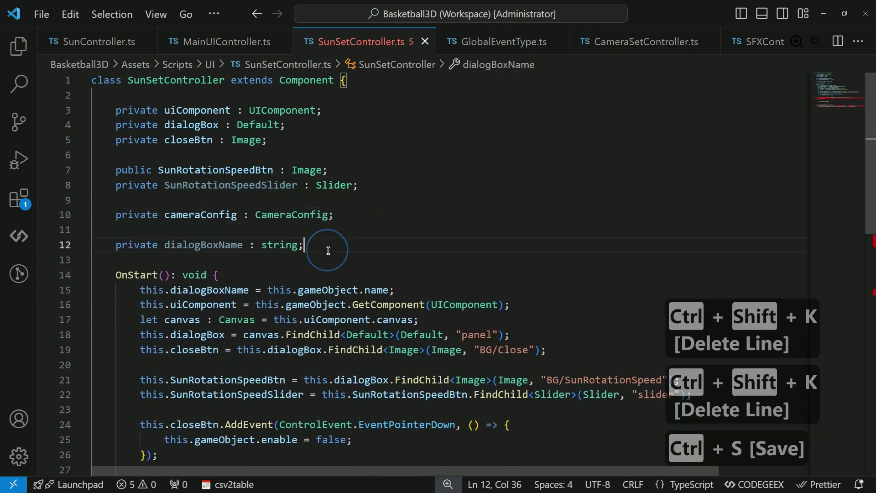
# Delete the cameraConfig declaration from the SunSetController class and save the script.
pyautogui.click(349, 215)
pyautogui.hotkey('ctrl', 'shift', 'k')
pyautogui.hotkey('ctrl', 'shift', 'k')
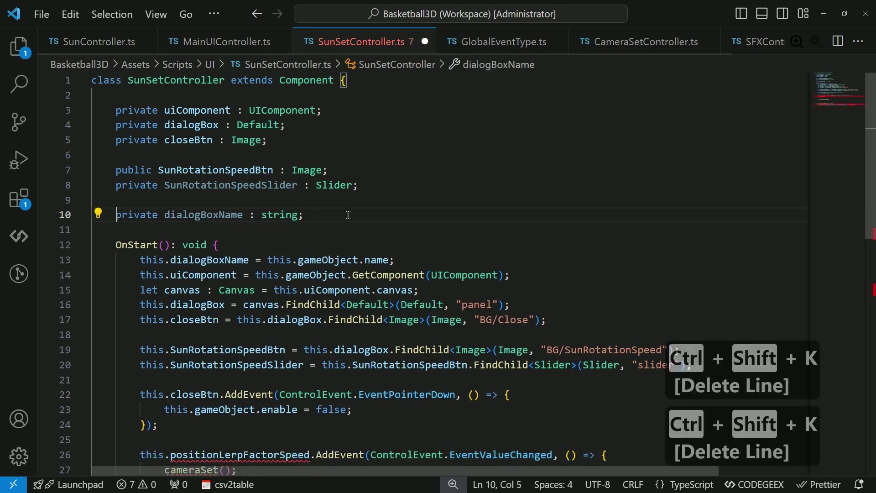
pyautogui.hotkey('ctrl', 's')
# Replace positionLerpFactorSpeed with SunRotationSpeedSlider in the EventValueChanged subscription in OnStart and save the script.
pyautogui.scroll(-4, 290, 299)
pyautogui.click(290, 299)
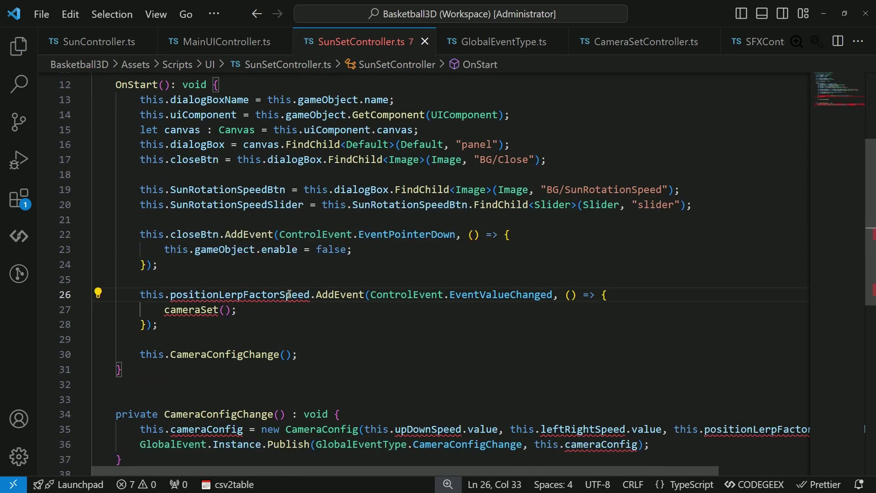
pyautogui.scroll(4, 263, 192)
pyautogui.doubleClick(262, 188)
pyautogui.hotkey('ctrl', 'c')
pyautogui.scroll(-5, 262, 189)
pyautogui.doubleClick(244, 248)
pyautogui.hotkey('ctrl', 'v')
pyautogui.click(273, 266)
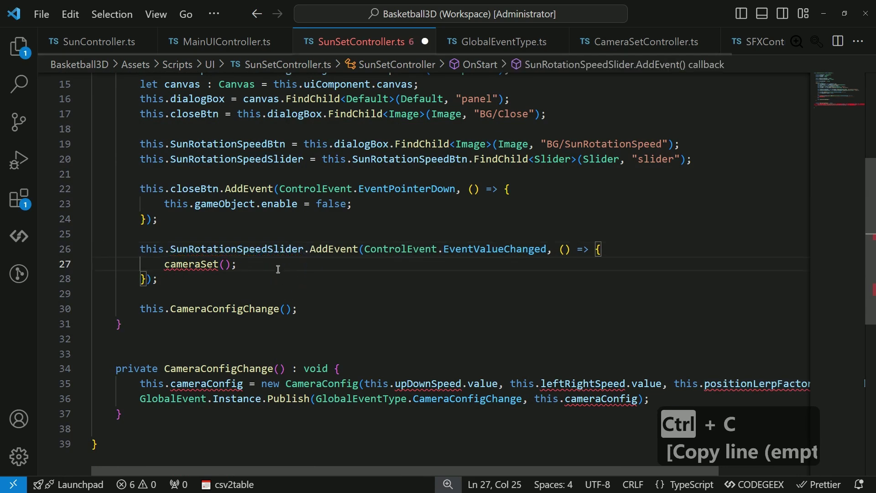
pyautogui.hotkey('ctrl', 's')
# Rename the CameraConfigChange method definition to DayAndNightConfigChange and save the script.
pyautogui.click(219, 234)
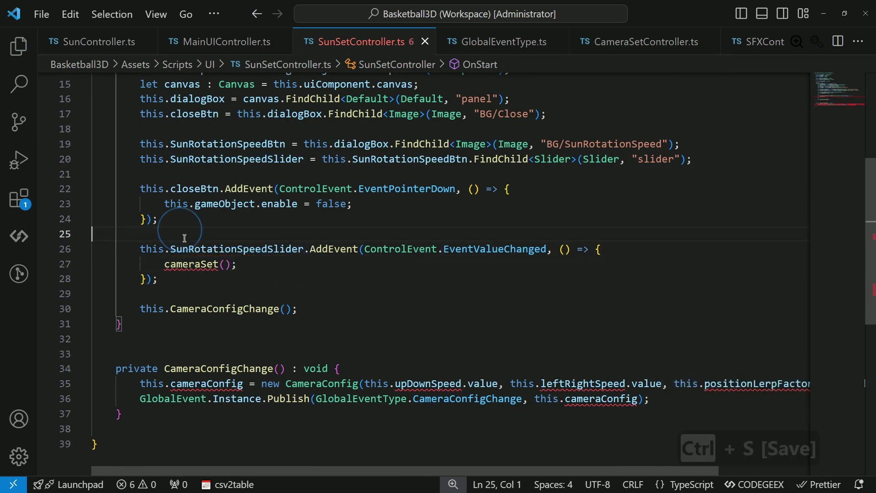
pyautogui.doubleClick(220, 368)
pyautogui.moveTo(203, 369); pyautogui.dragTo(164, 369)
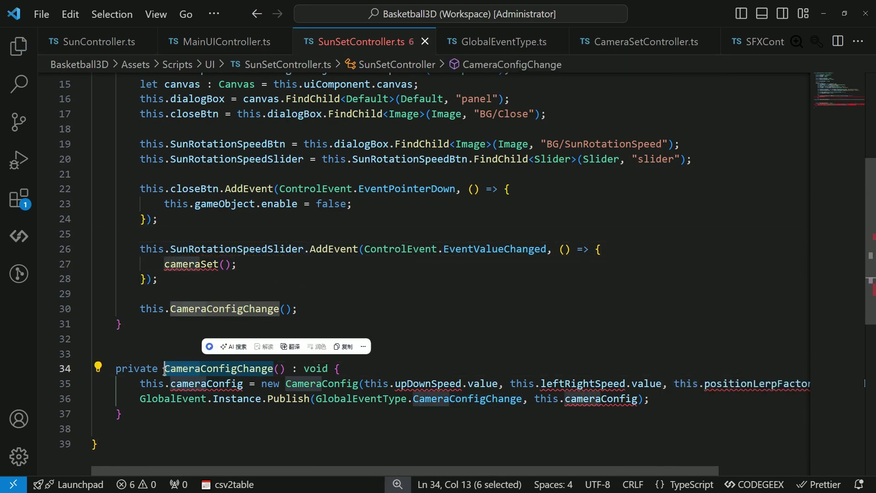
pyautogui.write('DayAndNight')
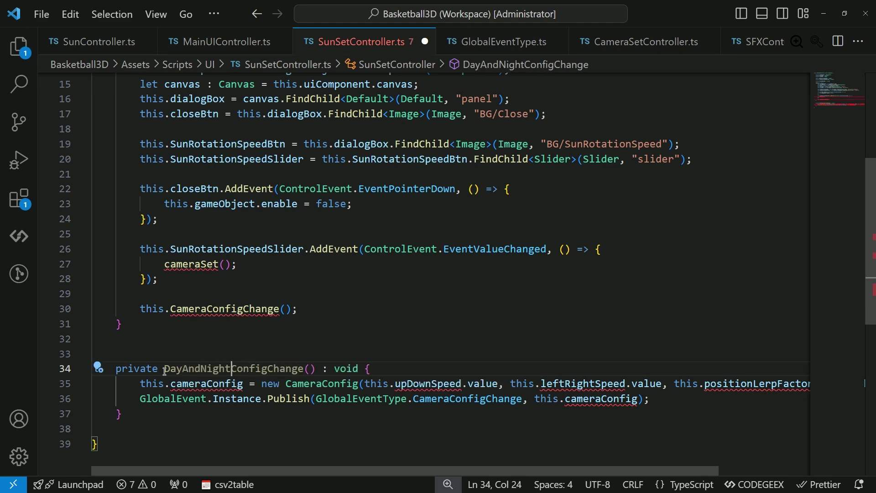
pyautogui.click(222, 369)
pyautogui.click(501, 133)
pyautogui.click(799, 182)
pyautogui.scroll(3, 452, 326)
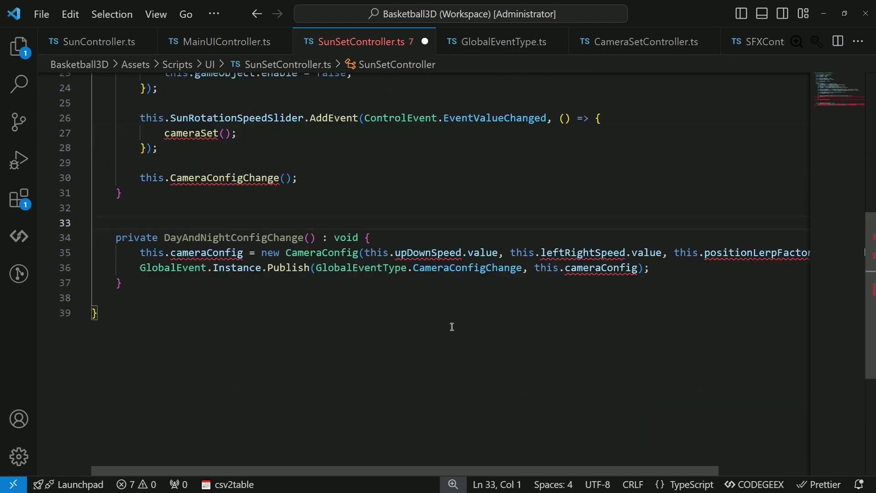
pyautogui.doubleClick(223, 259)
pyautogui.hotkey('ctrl', 'c')
pyautogui.hotkey('ctrl', 's')
# Above the slider's event subscription, add const dayAndNightCofnigChange = this.DayAndNightConfigChange.bind(this);.
pyautogui.scroll(2, 501, 252)
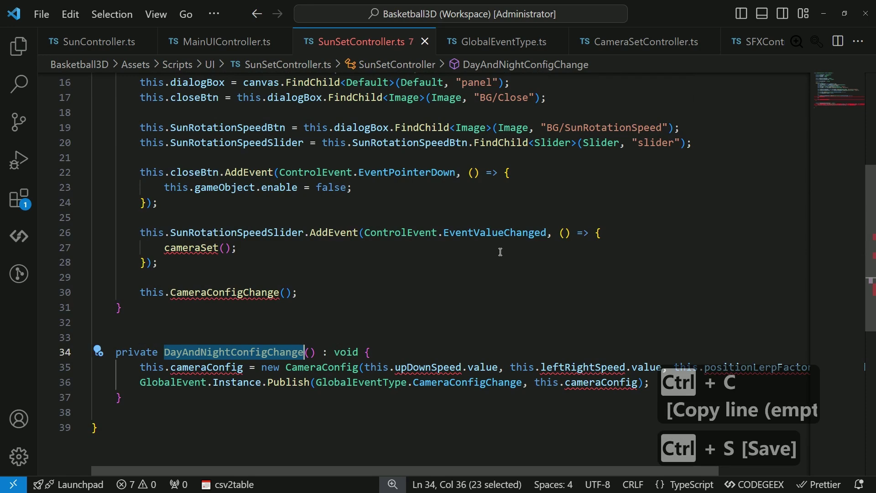
pyautogui.click(279, 224)
pyautogui.press('Return')
pyautogui.write('const dayAndNighe')
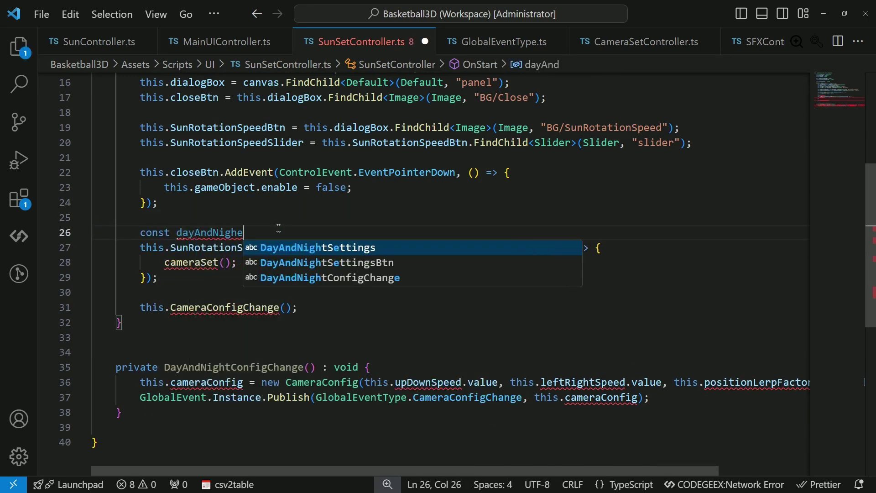
pyautogui.press('BackSpace')
pyautogui.write('t')
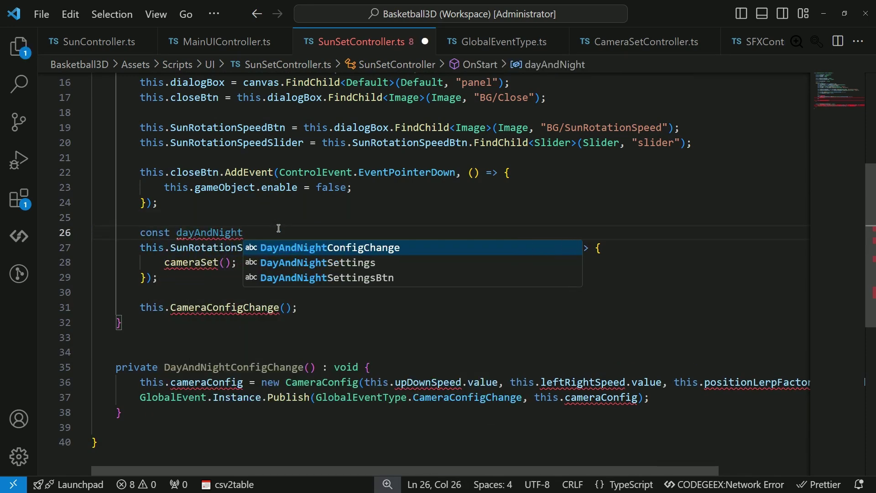
pyautogui.write('CofnigChange ')
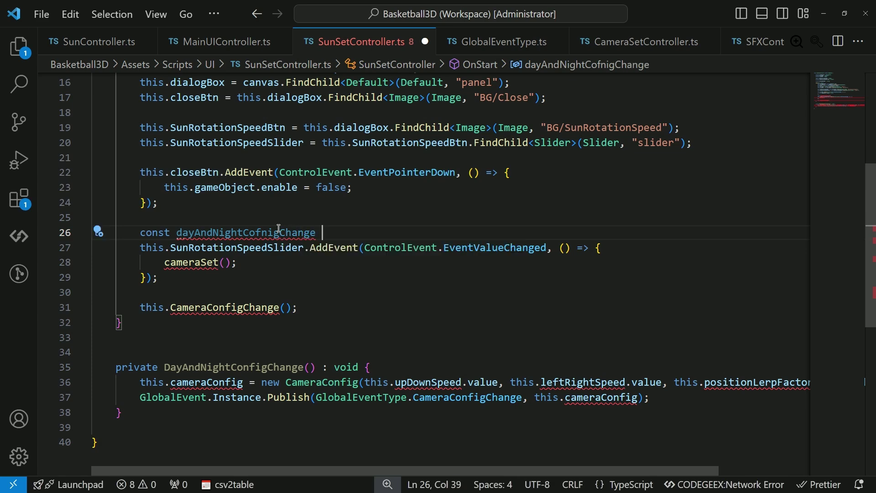
pyautogui.write('= this.DayAndNightConfigChange.bind(')
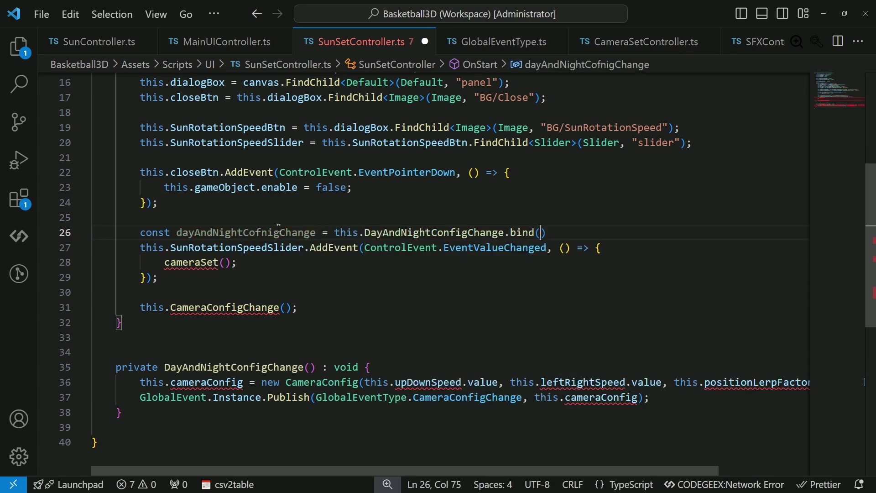
pyautogui.write('this);')
# Replace the cameraSet call in the slider's value-changed callback with dayAndNightCofnigChange and save the script.
pyautogui.doubleClick(221, 233)
pyautogui.hotkey('ctrl', 'c')
pyautogui.doubleClick(191, 263)
pyautogui.hotkey('ctrl', 'v')
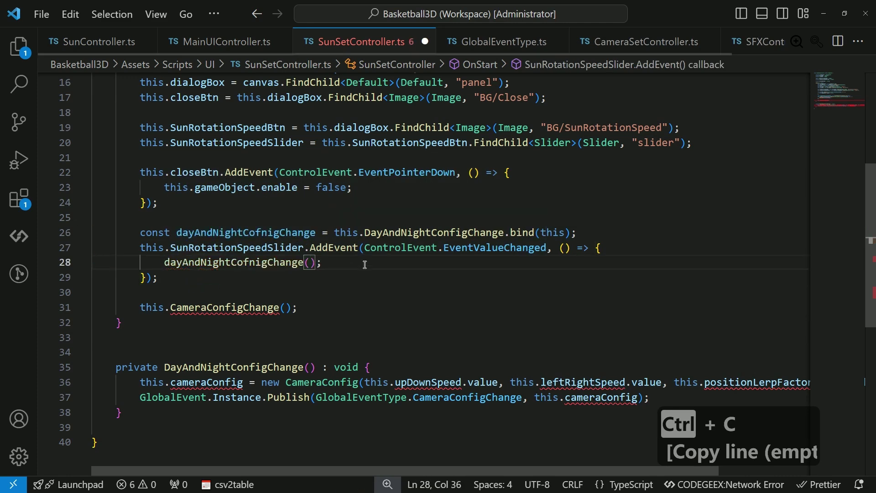
pyautogui.click(365, 263)
pyautogui.hotkey('ctrl', 's')
# Change the CameraConfigChange call at the end of OnStart to this.DayAndNightConfigChange() and save the script.
pyautogui.scroll(-1, 403, 268)
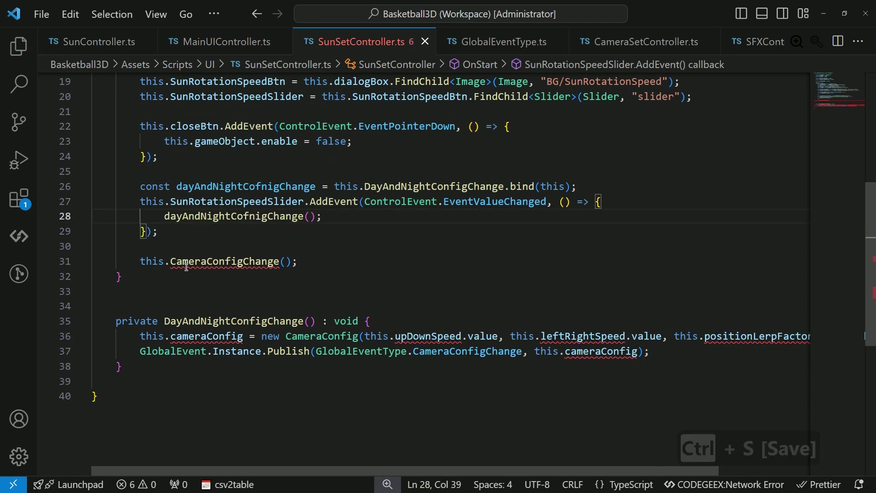
pyautogui.doubleClick(231, 321)
pyautogui.doubleClick(247, 262)
pyautogui.hotkey('ctrl', 'v')
pyautogui.hotkey('ctrl', 's')
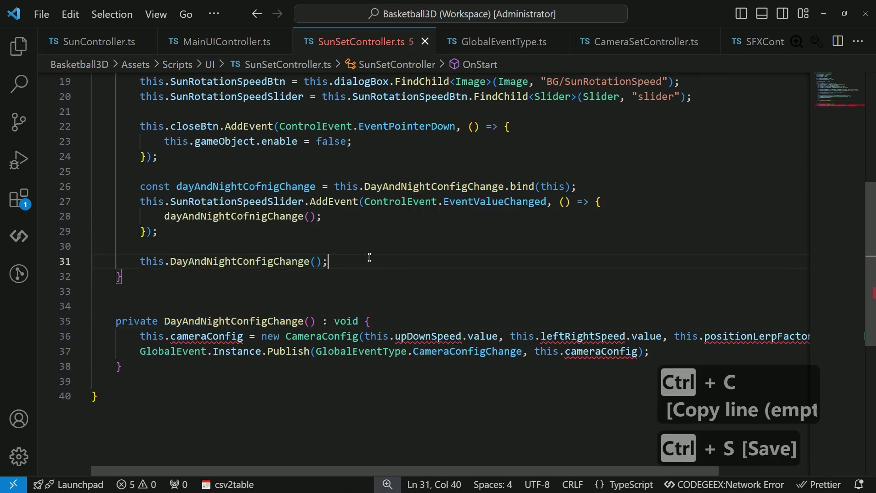
# Delete the cameraConfig assignment line from the DayAndNightConfigChange method.
pyautogui.click(186, 337)
pyautogui.click(141, 336)
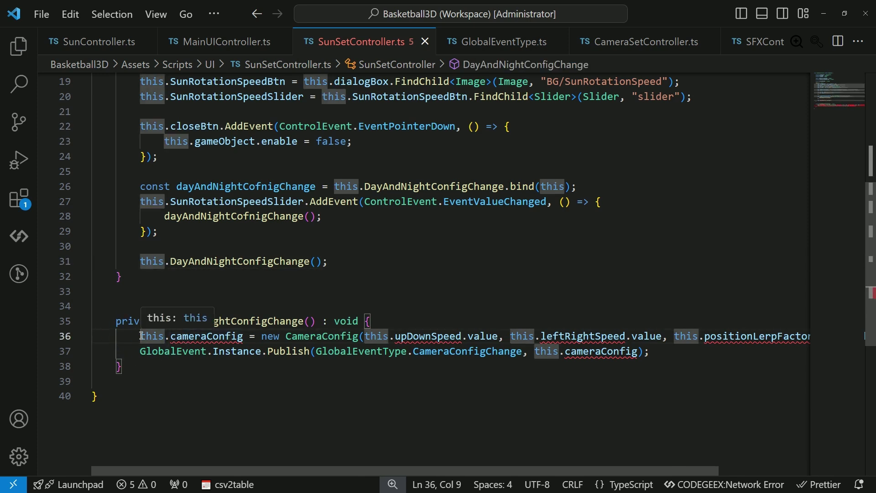
pyautogui.hotkey('ctrl', 'shift', 'k')
# Change the event type published in DayAndNightConfigChange to GlobalEventType.DayAndNightConfigChange.
pyautogui.doubleClick(468, 336)
pyautogui.press('BackSpace')
pyautogui.press('BackSpace')
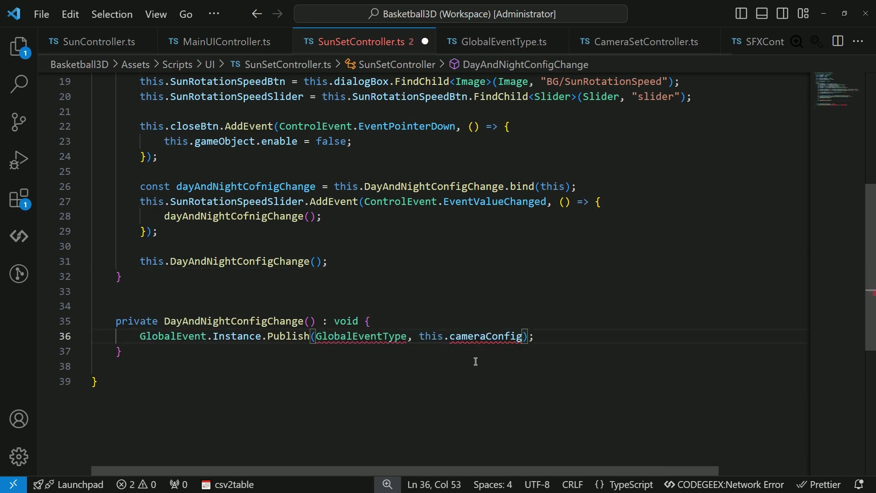
pyautogui.write('。')
pyautogui.press('BackSpace')
pyautogui.write('.da')
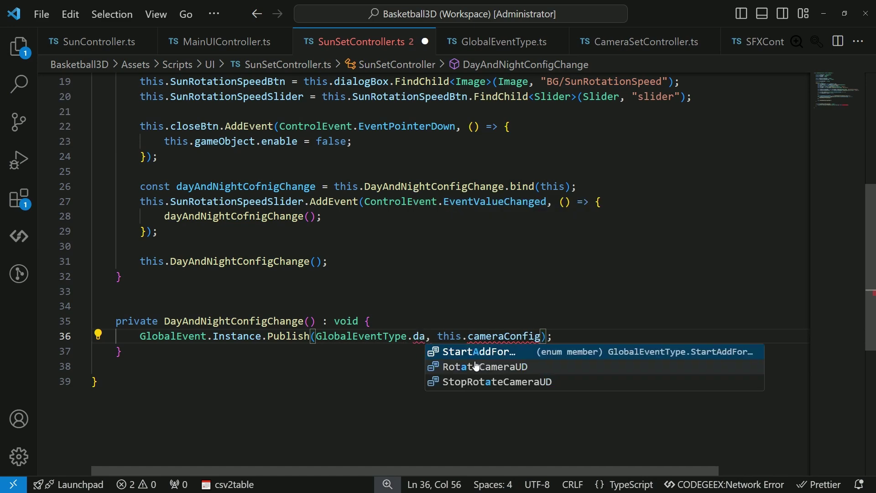
pyautogui.press('BackSpace')
pyautogui.press('BackSpace')
pyautogui.click(475, 366)
pyautogui.click(414, 338)
pyautogui.write('DayNa')
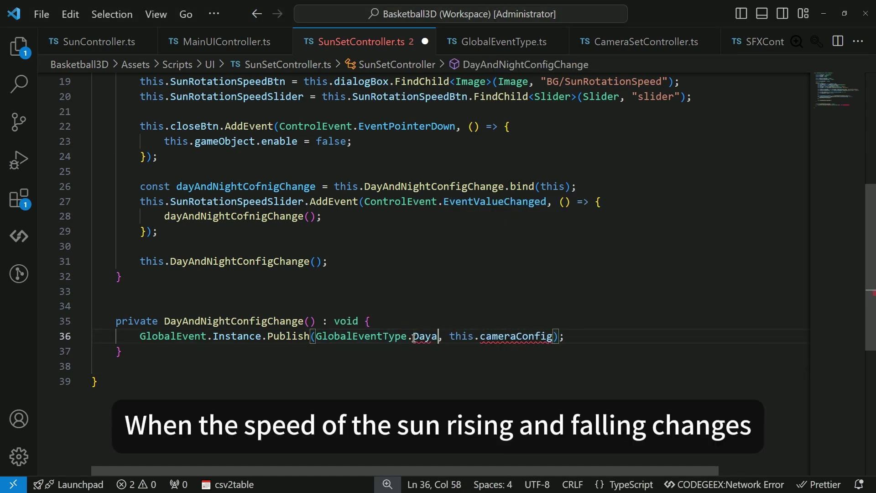
pyautogui.press('BackSpace')
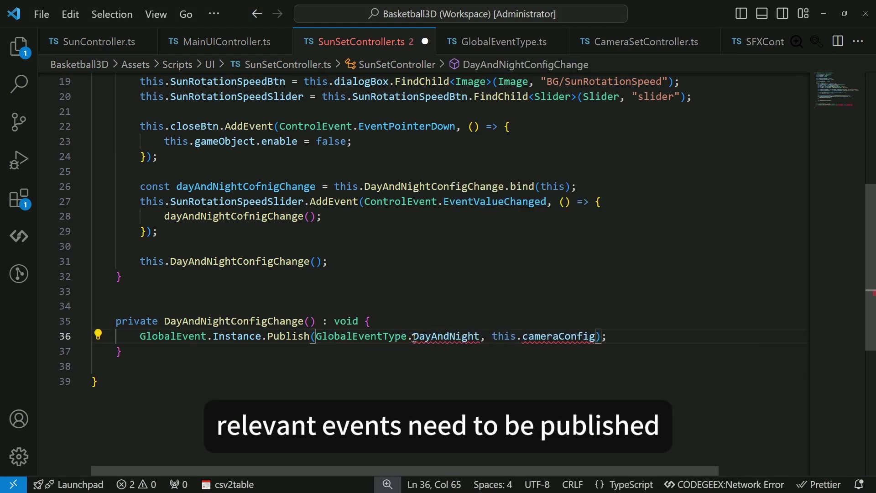
# Replace the published this.cameraConfig argument with this.SunRotationSpeedSlider.value and save the script.
pyautogui.press('BackSpace')
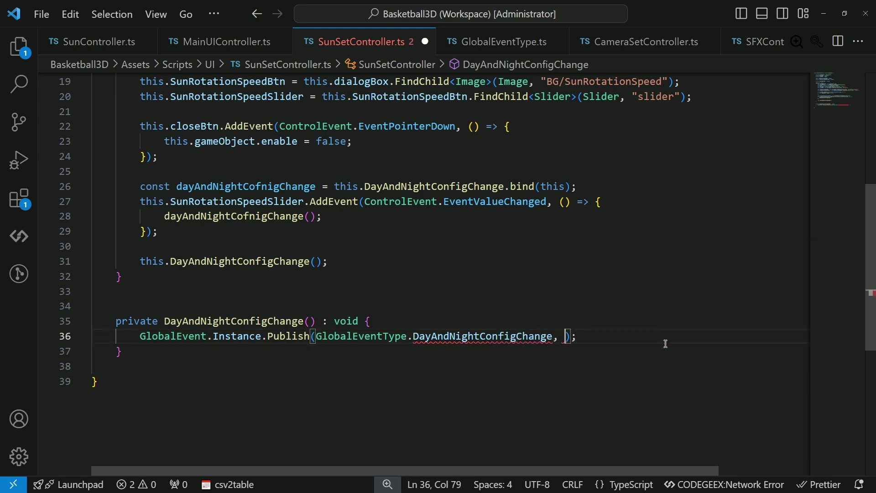
pyautogui.write('this.sunto')
pyautogui.press('Tab')
pyautogui.write('.value')
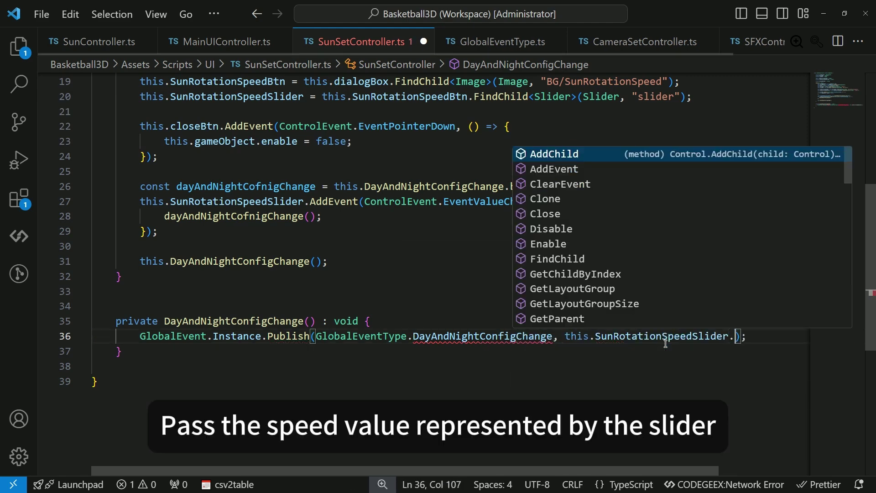
pyautogui.hotkey('ctrl', 's')
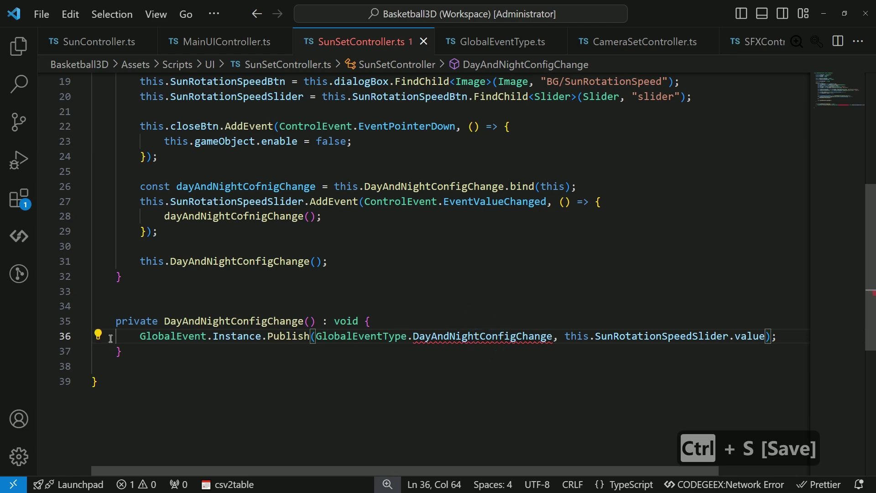
# Add the missing DayAndNightConfigChange member to the GlobalEventType enum with the value "DayAndNightConfigChange", and save the file.
pyautogui.click(98, 336)
pyautogui.press('Return')
pyautogui.hotkey('ctrl', 's')
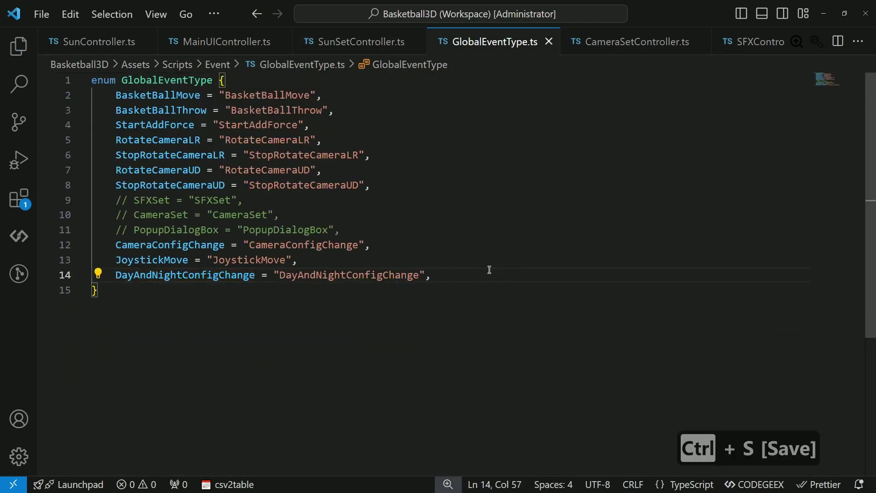
# Return to SunSetController.ts and save it.
pyautogui.click(257, 14)
pyautogui.click(18, 46)
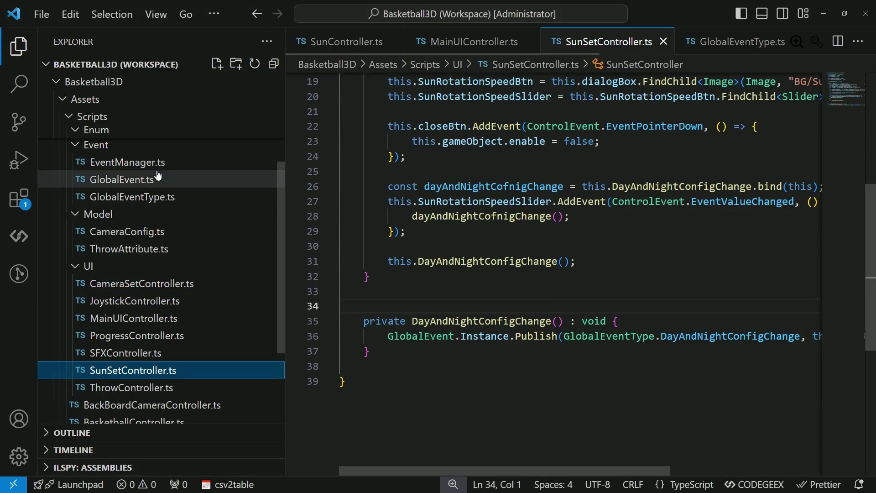
pyautogui.click(18, 46)
pyautogui.click(378, 263)
pyautogui.hotkey('ctrl', 's')
# Switch to Sandmod Engine, attach the SunSetController.ts script to the DayAndNightSettings object under MainUI, and save the scene.
pyautogui.hotkey('alt', 'Tab')
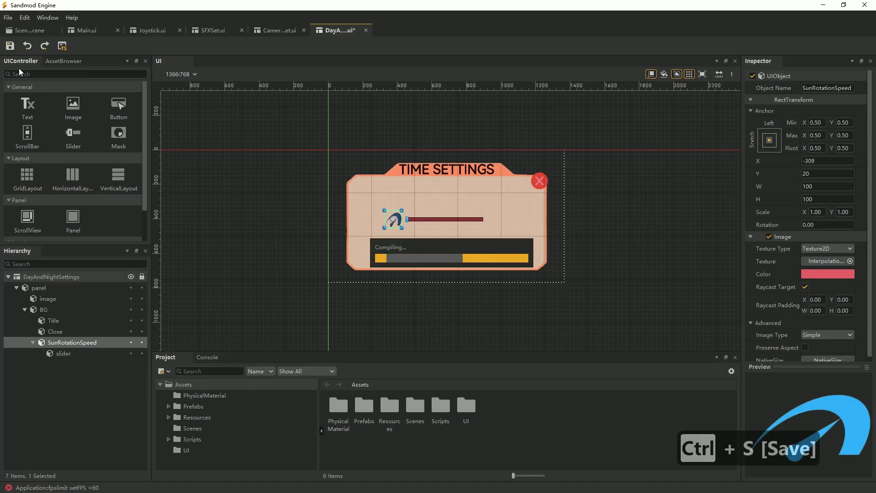
pyautogui.click(31, 30)
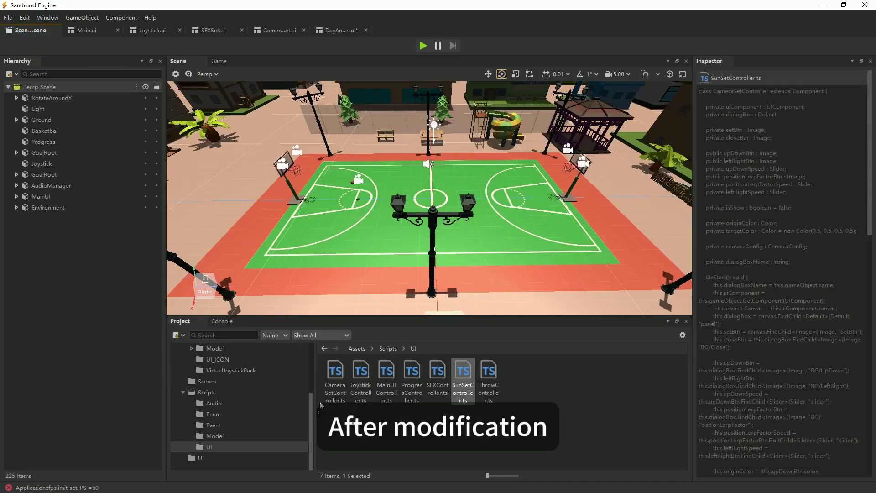
pyautogui.click(17, 196)
pyautogui.click(68, 229)
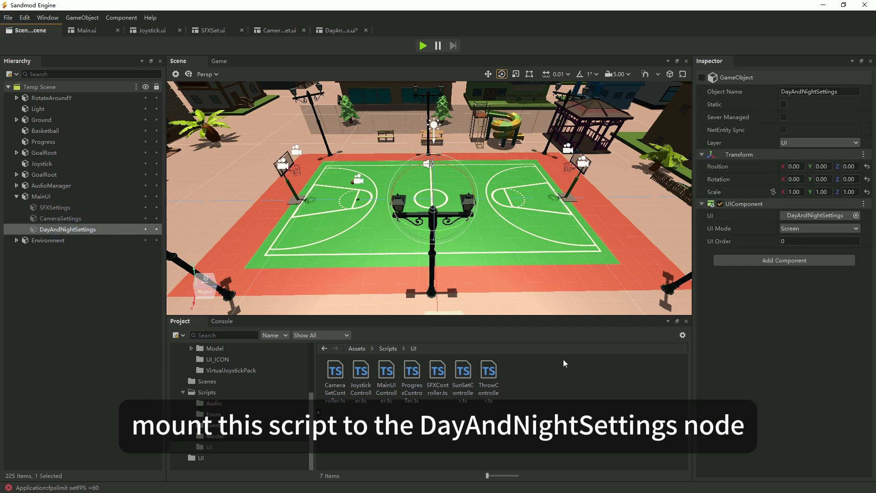
pyautogui.moveTo(454, 392); pyautogui.dragTo(717, 309)
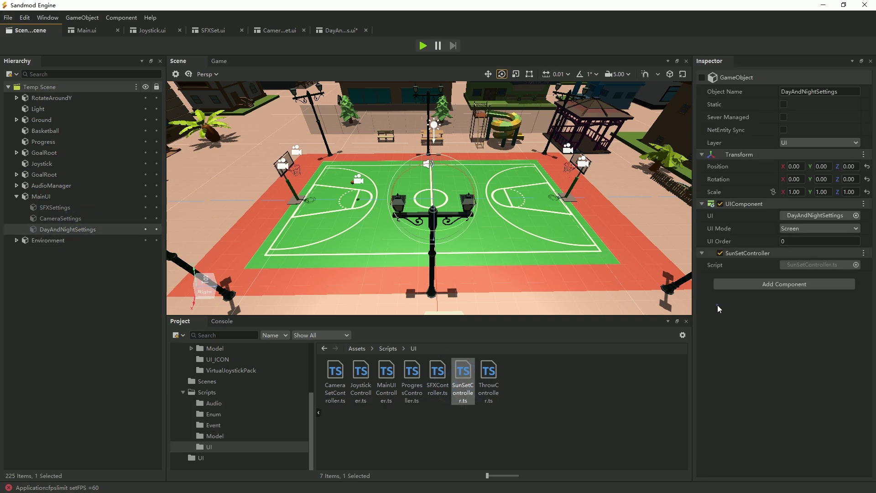
pyautogui.hotkey('ctrl', 's')
# Save the DayAndNightSettings UI and set the upper range limit of SunRotationSpeed's slider to 5.
pyautogui.click(340, 30)
pyautogui.hotkey('ctrl', 's')
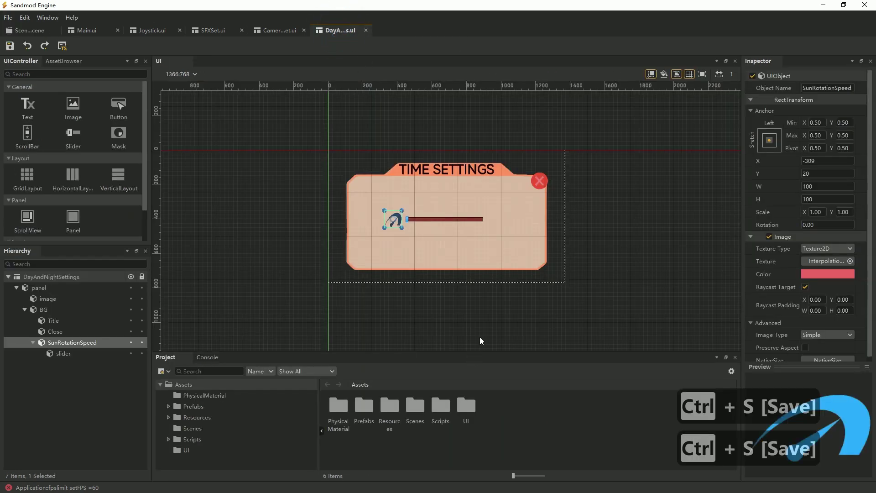
pyautogui.click(75, 354)
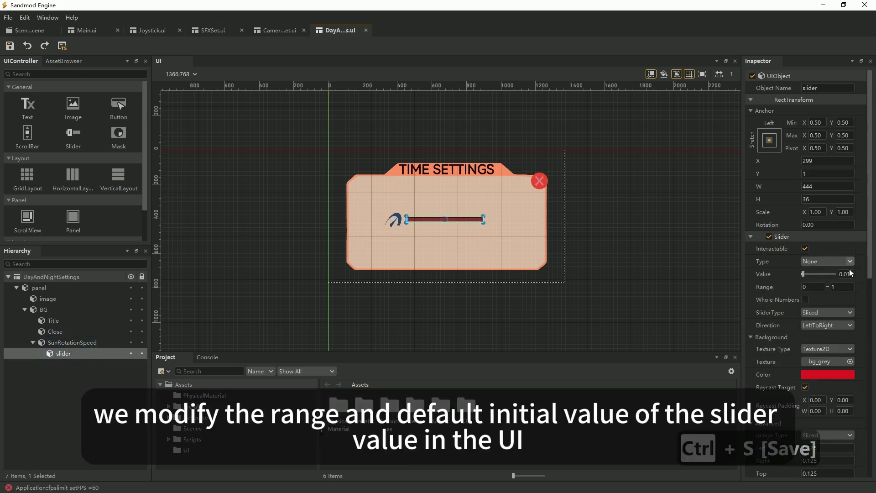
pyautogui.click(841, 288)
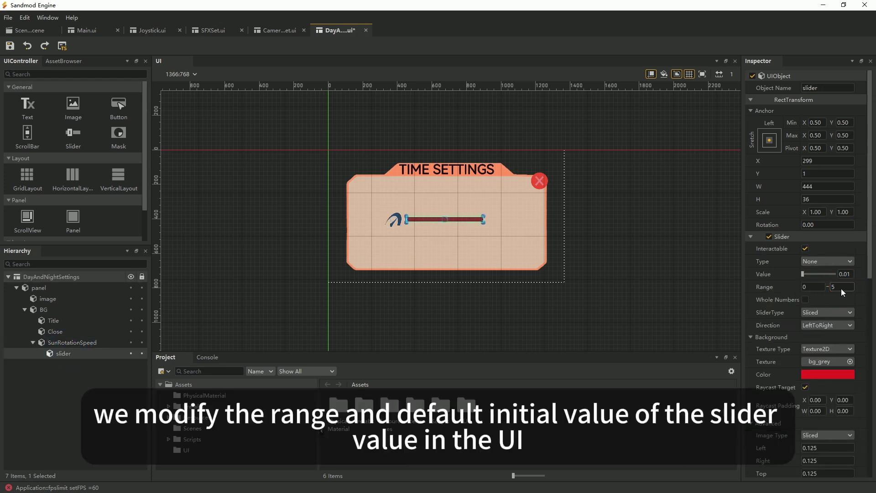
# Set the SunRotationSpeed slider's upper range limit to 20 and its value to 10, and save the UI.
pyautogui.hotkey('ctrl', 's')
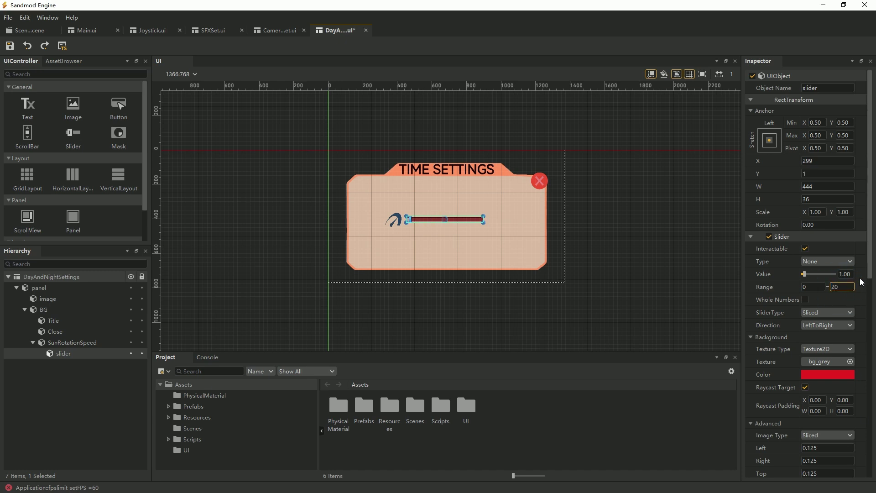
pyautogui.hotkey('ctrl', 's')
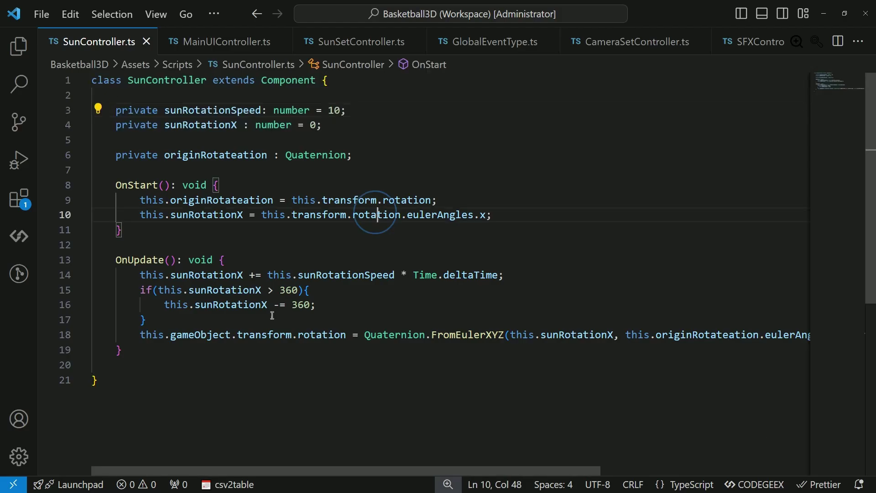
# Switch to SunController.ts in VS Code and add a GlobalEvent.Instance.Subscribe call for GlobalEventType.DayAndNightConfigChange at the end of OnStart.
pyautogui.click(297, 290)
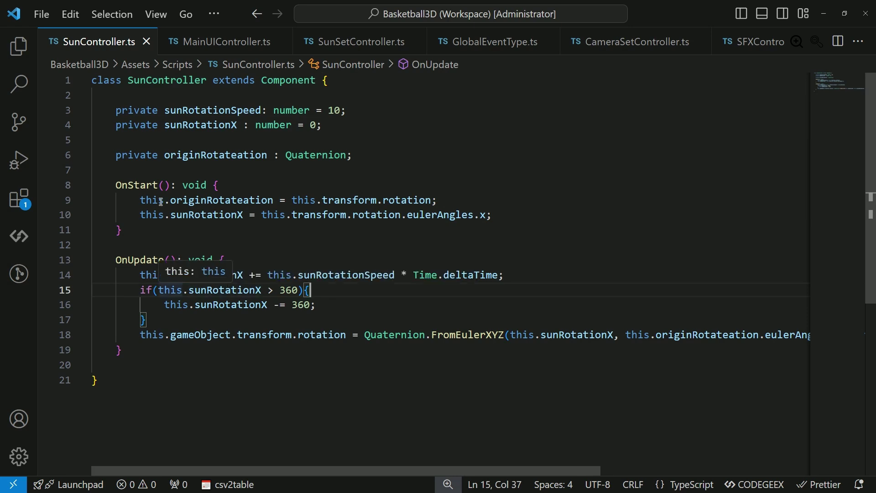
pyautogui.click(326, 201)
pyautogui.click(514, 215)
pyautogui.write('\\')
pyautogui.press('Return')
pyautogui.write('GlobalEvent.Instance.')
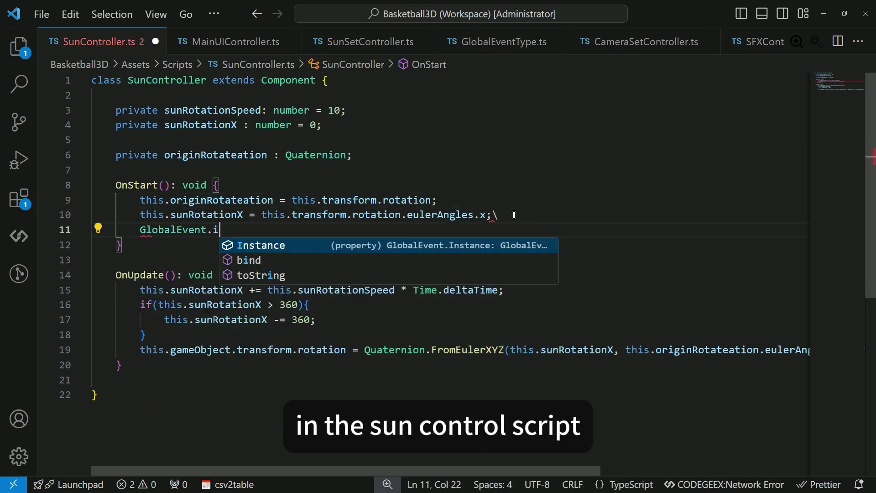
pyautogui.write('Subscribe(Gle);')
pyautogui.press('Left')
pyautogui.press('Left')
pyautogui.write('Gle')
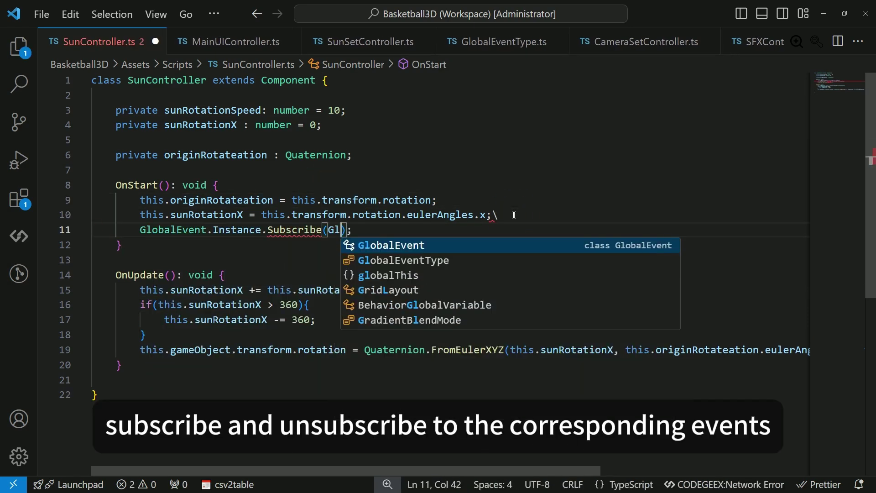
pyautogui.write('T')
pyautogui.press('Tab')
pyautogui.write('.Day')
pyautogui.press('Tab')
# Pass this.RotateSpeedChange.bind(this) and this as the callback and context of the Subscribe call.
pyautogui.write(', this.')
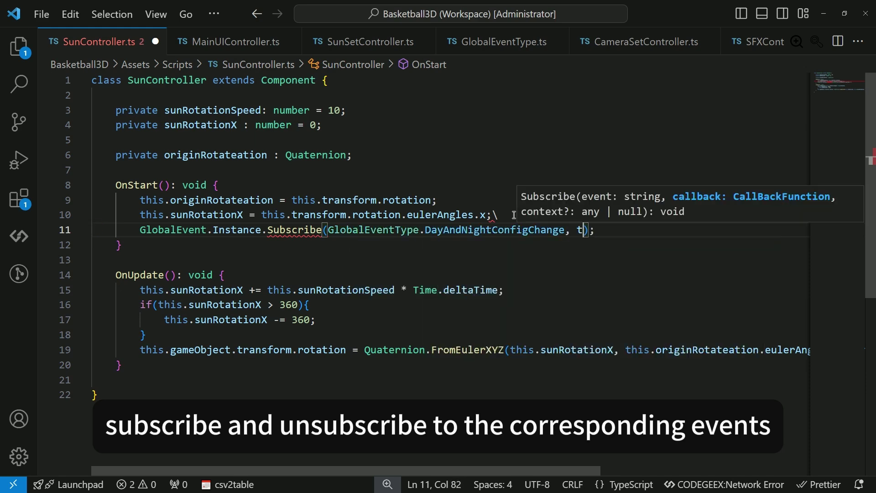
pyautogui.write('RotateSpeed嫦娥。')
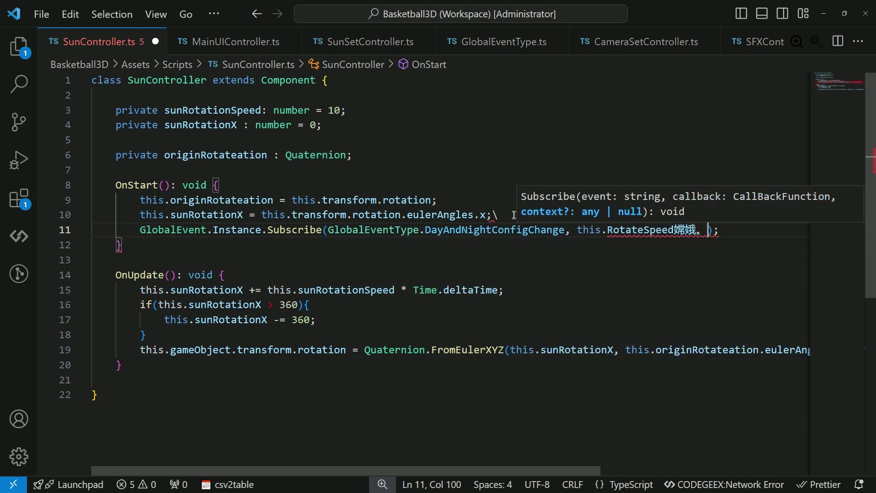
pyautogui.write('.bind(), this')
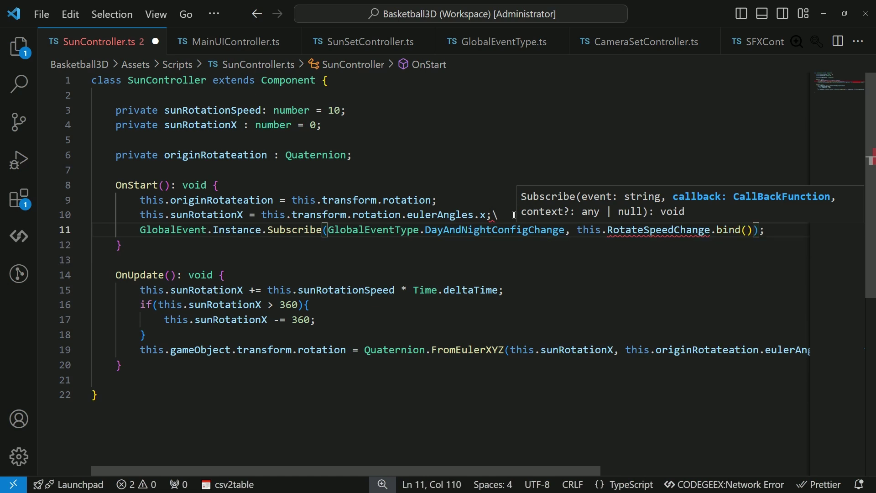
pyautogui.click(748, 231)
pyautogui.write('this')
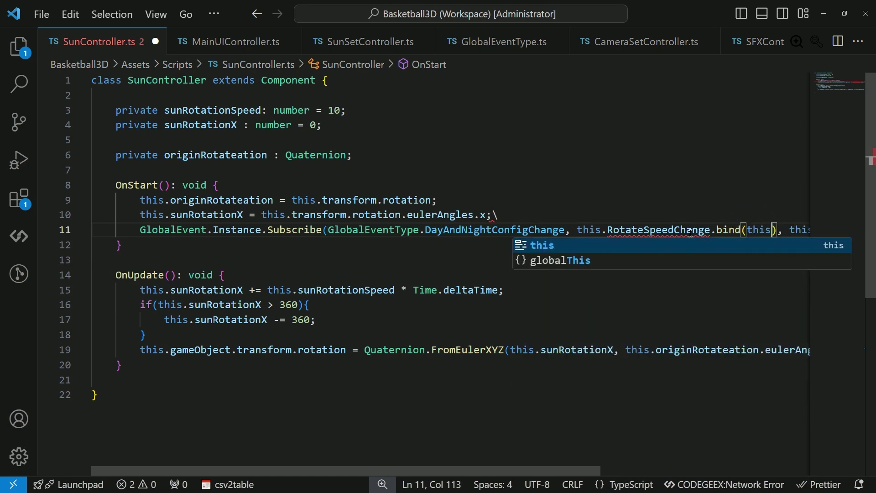
# Declare a private RotateSpeedChange method below OnStart with the parameter "speed : number" and return type void.
pyautogui.doubleClick(692, 233)
pyautogui.hotkey('ctrl', 'c')
pyautogui.click(260, 247)
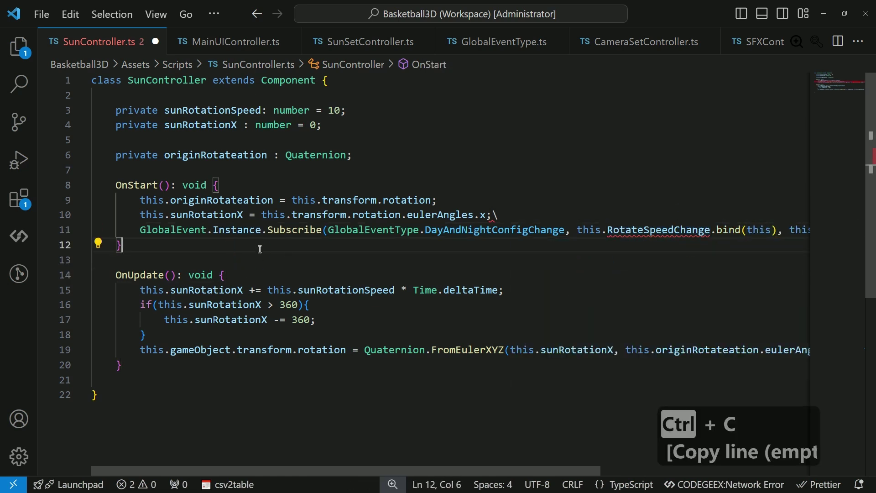
pyautogui.press('Return')
pyautogui.press('Return')
pyautogui.write('private')
pyautogui.hotkey('ctrl', 'v')
pyautogui.write('() : void {')
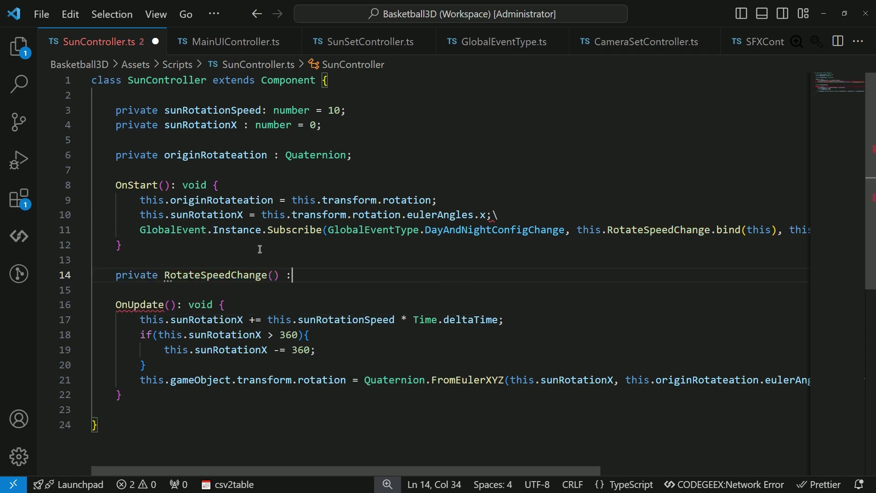
pyautogui.press('Return')
pyautogui.press('Up')
pyautogui.press('End')
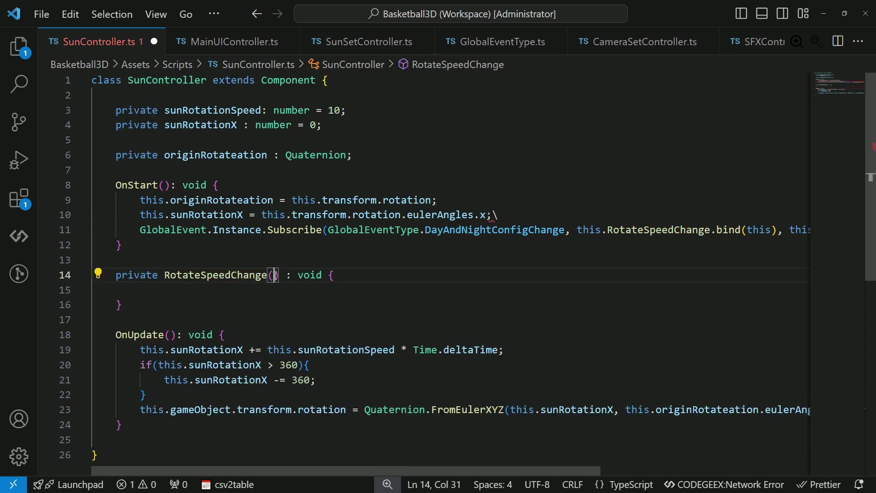
pyautogui.write('speed : number')
# Fill the RotateSpeedChange body with "this.sunRotationSpeed = speed;".
pyautogui.click(214, 294)
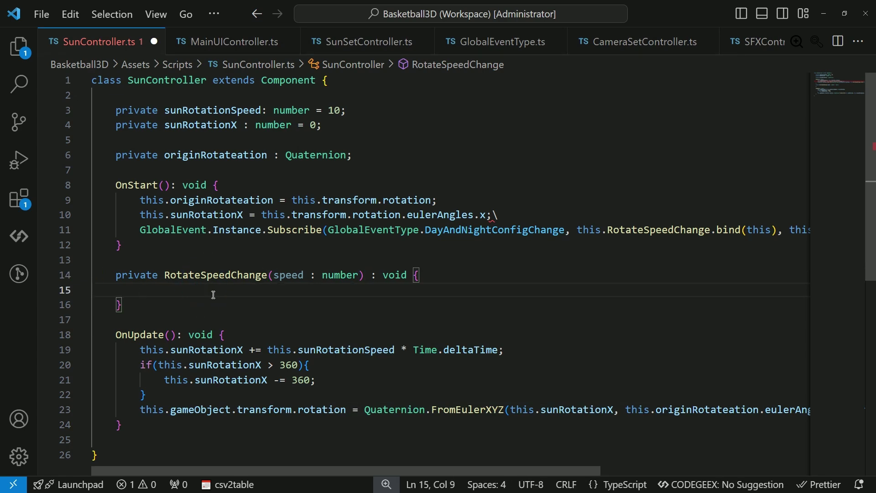
pyautogui.write('this.rot')
pyautogui.press('Down')
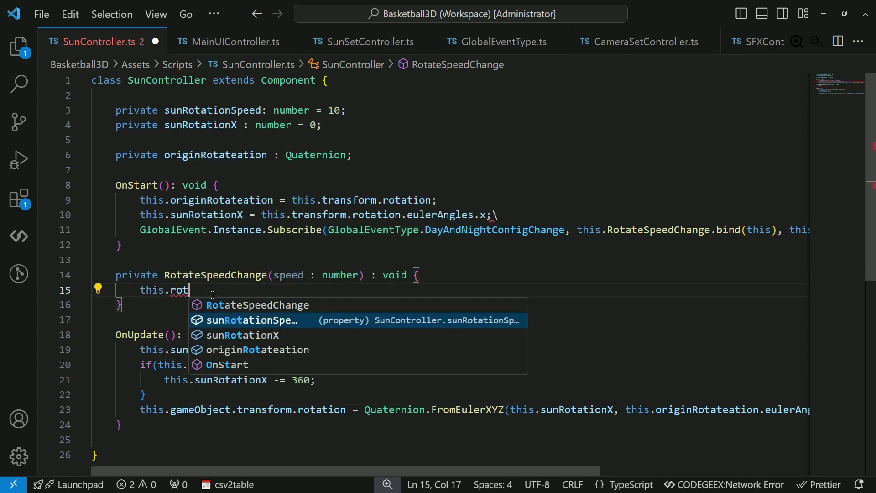
pyautogui.press('Return')
pyautogui.write('= speed;')
# Add an OnDestroy() method with return type void between RotateSpeedChange and OnUpdate.
pyautogui.click(230, 318)
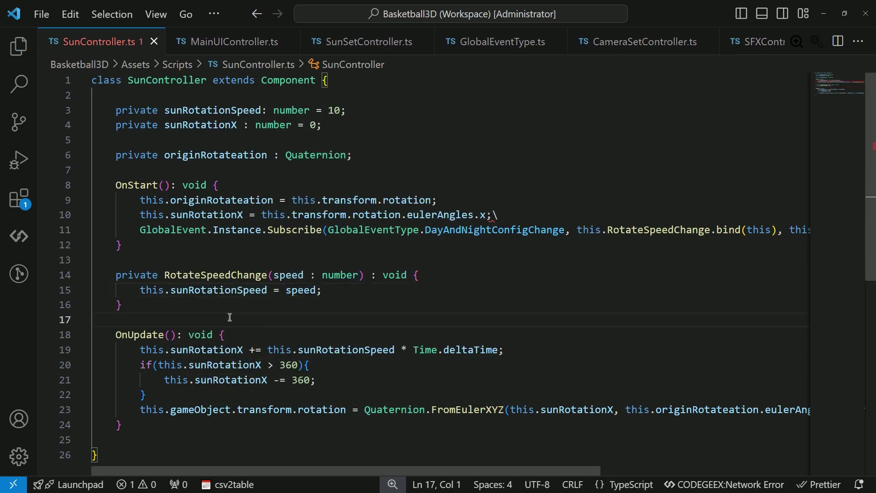
pyautogui.press('Return')
pyautogui.press('Return')
pyautogui.press('Return')
pyautogui.press('Up')
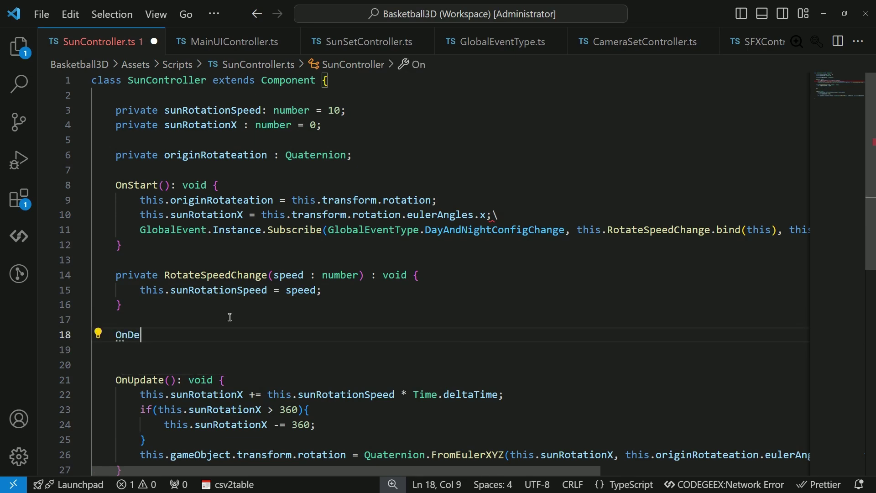
pyautogui.write('"')
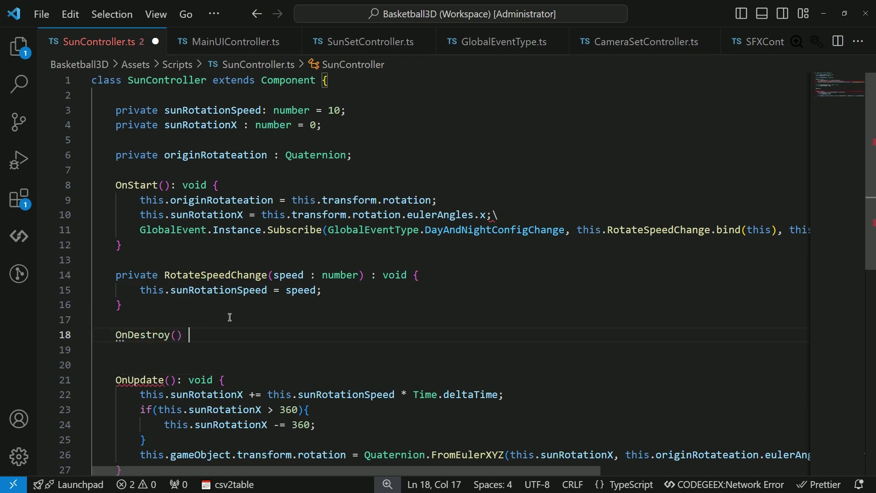
pyautogui.write(': void {')
pyautogui.press('Return')
# In OnDestroy, call GlobalEvent.Instance.Unsubscribe with GlobalEventType.DayAndNightConfigChange, this.RotateSpeedChange.bind(this) and this.
pyautogui.write('GlobalEvent.')
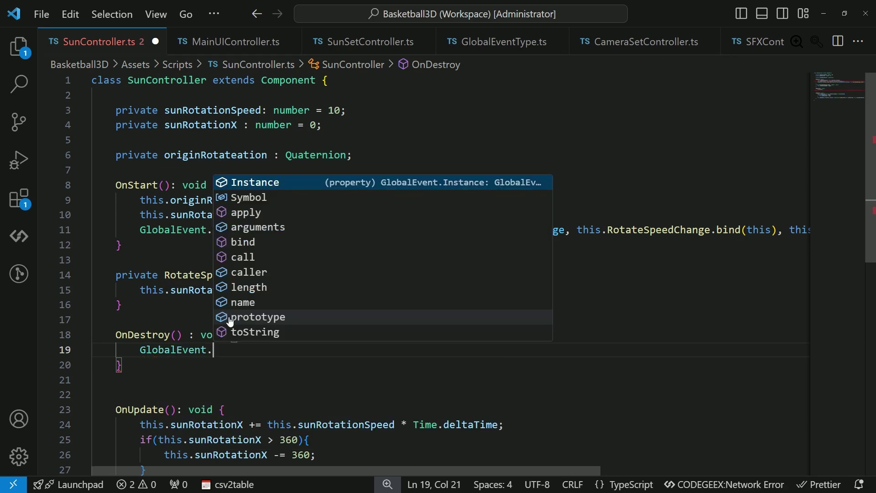
pyautogui.write('Instance.Unsubscribe')
pyautogui.write('(GlobalEventType.DayAndNightConfigChange')
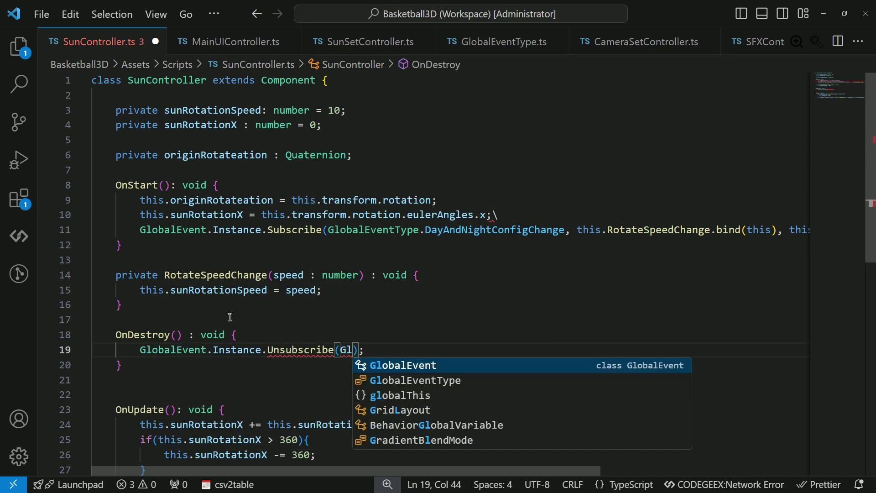
pyautogui.write(', this.RotateSpeedChange.bind')
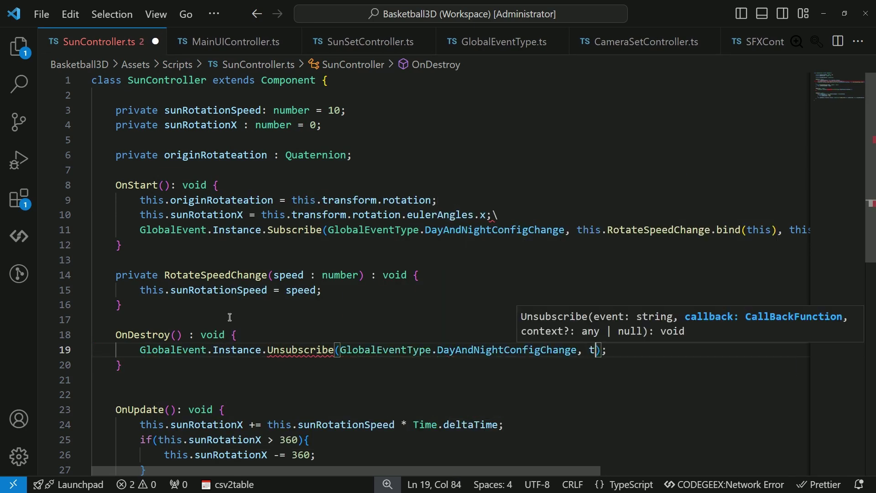
pyautogui.write('(this), this')
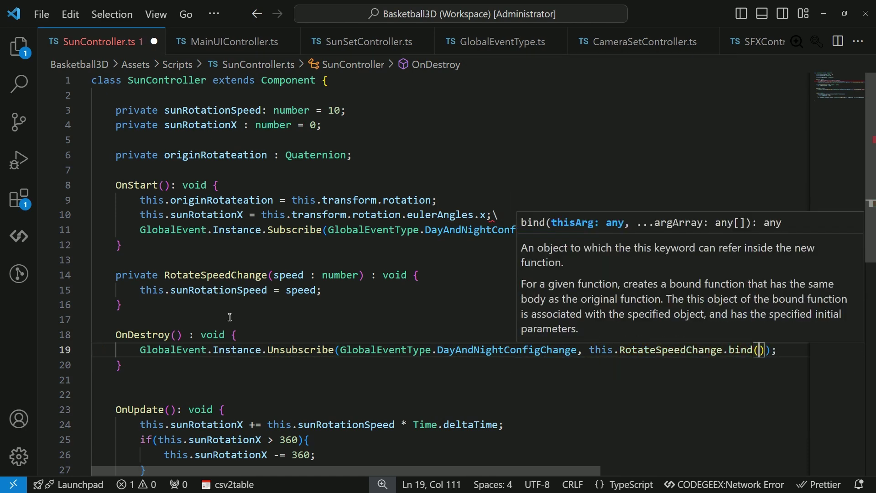
# Remove the extra blank line below OnDestroy and the stray backslash in OnStart, and save SunController.ts.
pyautogui.click(329, 322)
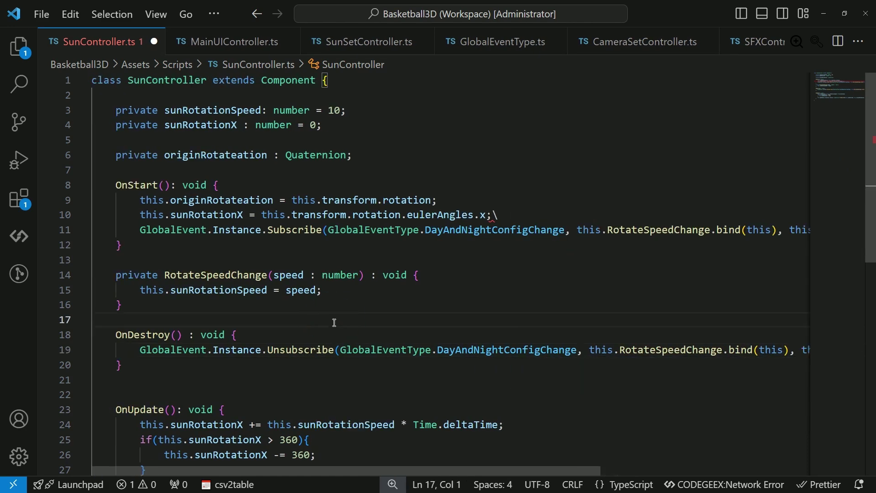
pyautogui.press('Down')
pyautogui.press('Down')
pyautogui.press('Down')
pyautogui.press('Down')
pyautogui.hotkey('ctrl', 'shift', 'k')
pyautogui.click(505, 215)
pyautogui.press('BackSpace')
pyautogui.hotkey('ctrl', 's')
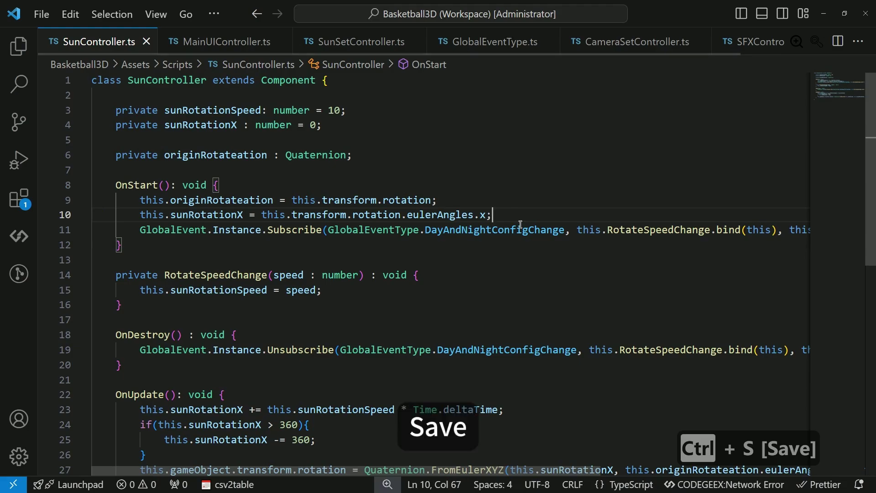
# Switch to Sandmod Engine, return to the scene and run the game.
pyautogui.hotkey('alt', 'Tab')
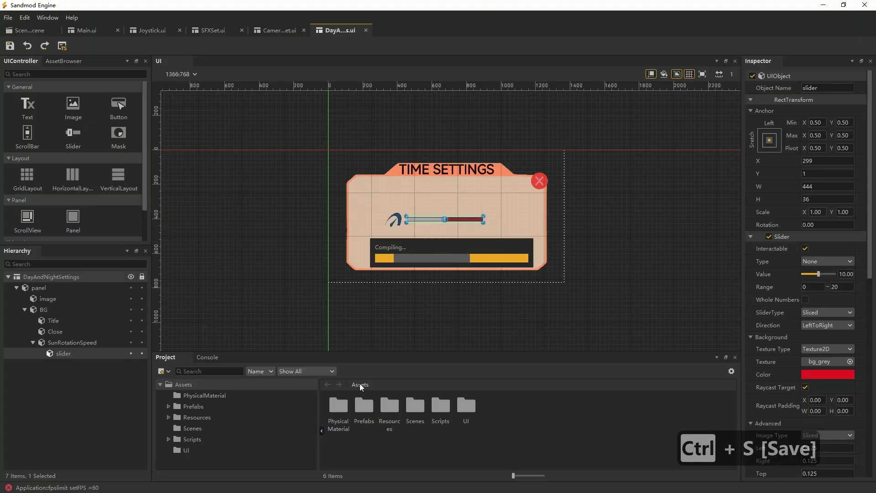
pyautogui.click(34, 30)
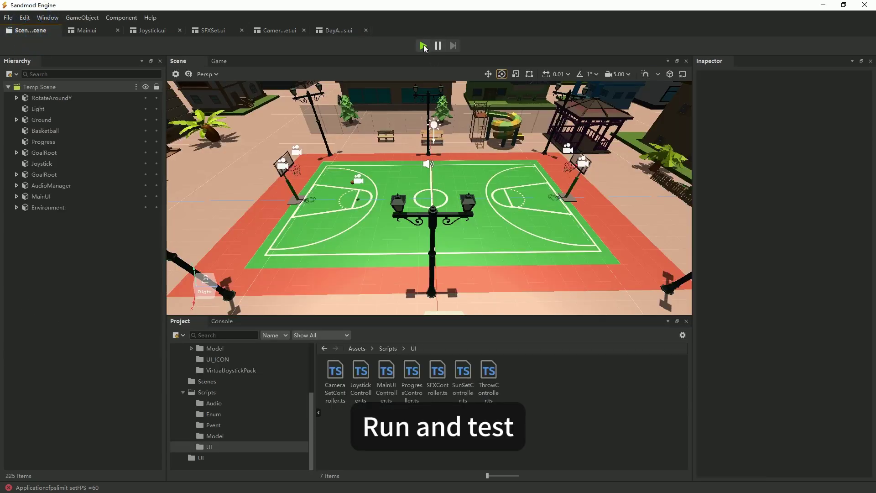
pyautogui.click(423, 46)
# Open and close the SFX settings and the camera settings in the running game to check both dialogs.
pyautogui.click(654, 116)
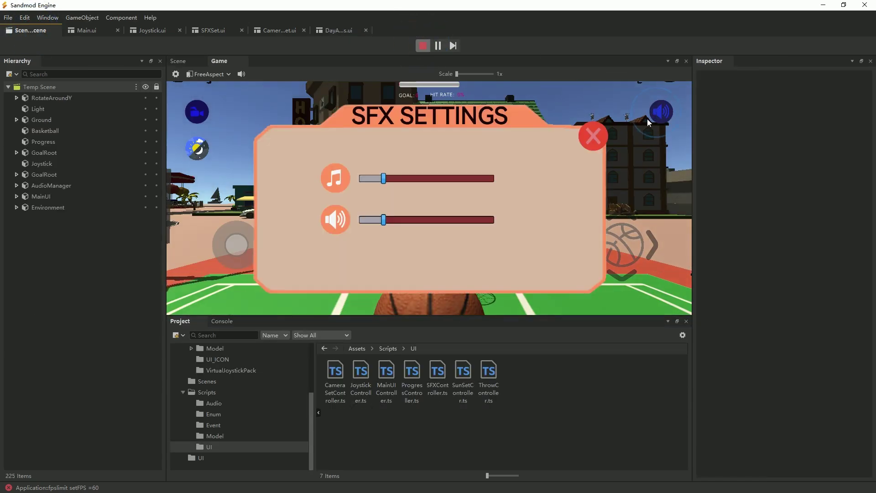
pyautogui.click(598, 135)
pyautogui.click(196, 111)
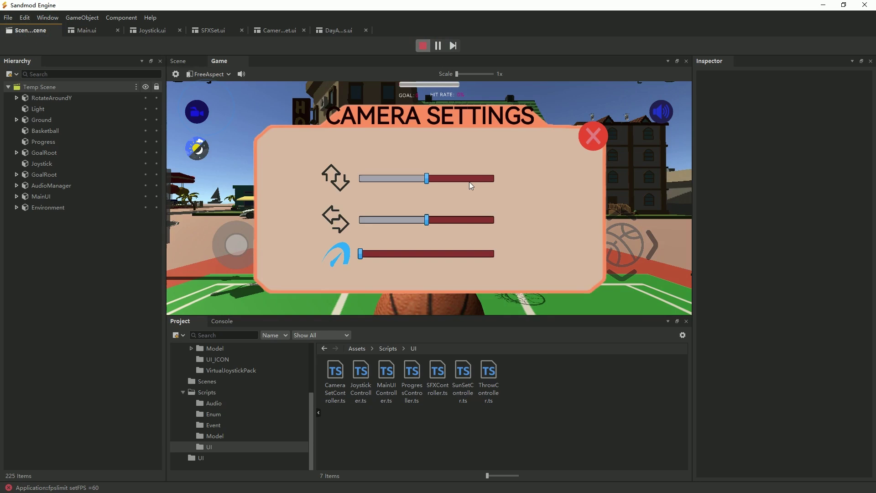
pyautogui.click(591, 145)
# Open the time settings in the running game, set the speed slider to its minimum and close the dialog.
pyautogui.click(198, 149)
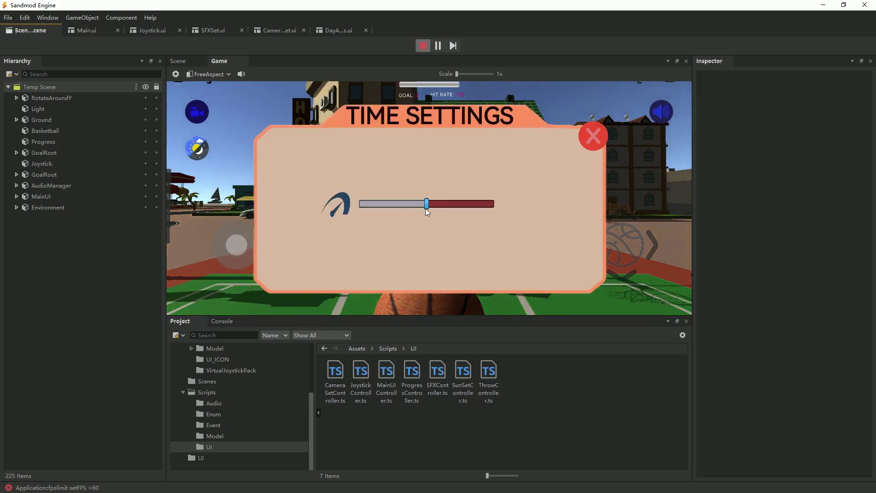
pyautogui.moveTo(427, 204); pyautogui.dragTo(332, 208)
pyautogui.click(598, 142)
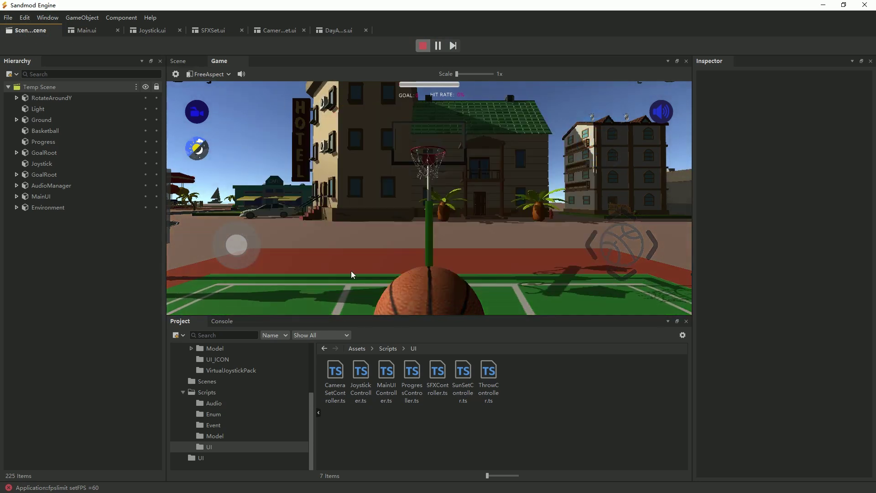
# Reopen the time settings, raise the speed slider to its maximum and close the dialog to watch the day and night cycle.
pyautogui.click(201, 158)
pyautogui.moveTo(359, 207); pyautogui.dragTo(554, 190)
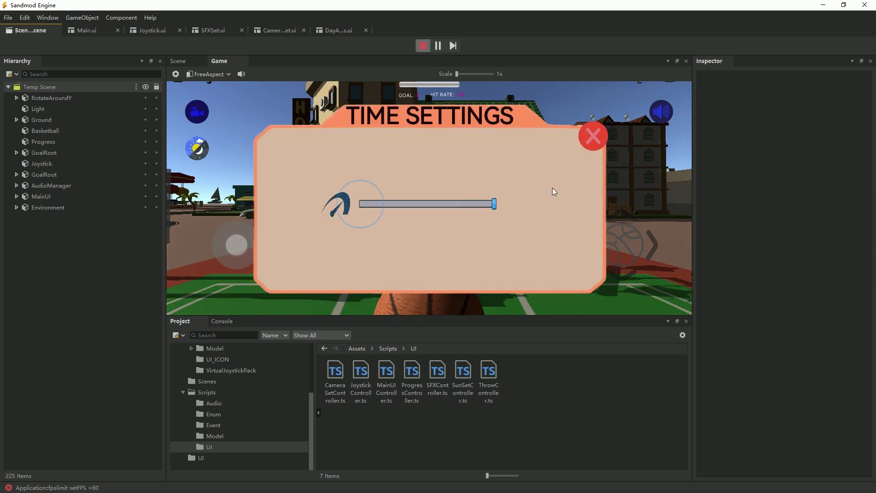
pyautogui.click(593, 136)
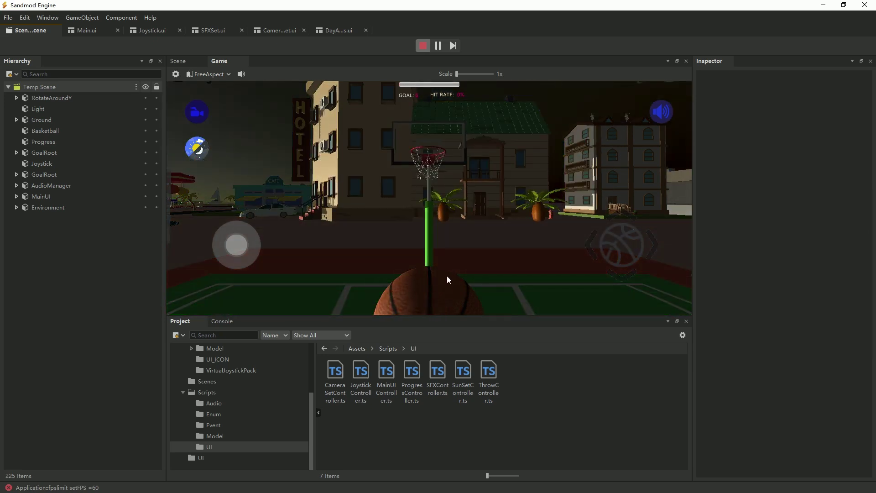
# Turn off the music in the SFX settings, and check the time settings dialog once more before closing it.
pyautogui.click(661, 114)
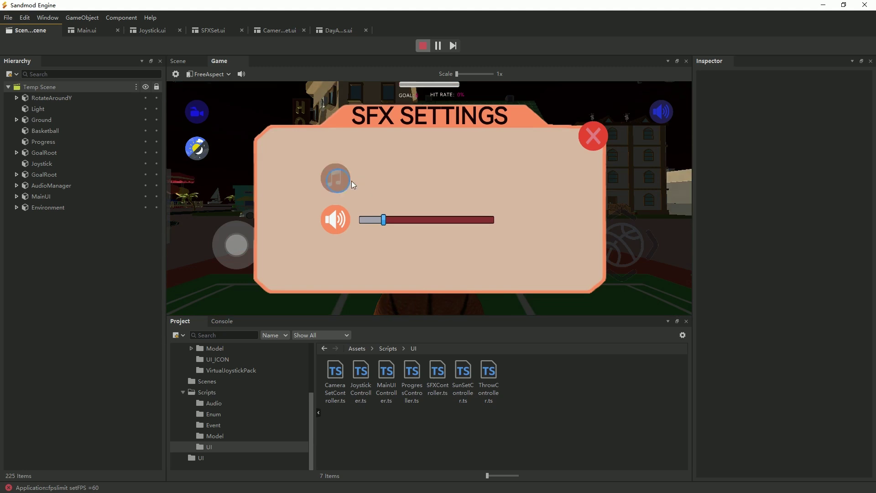
pyautogui.click(602, 138)
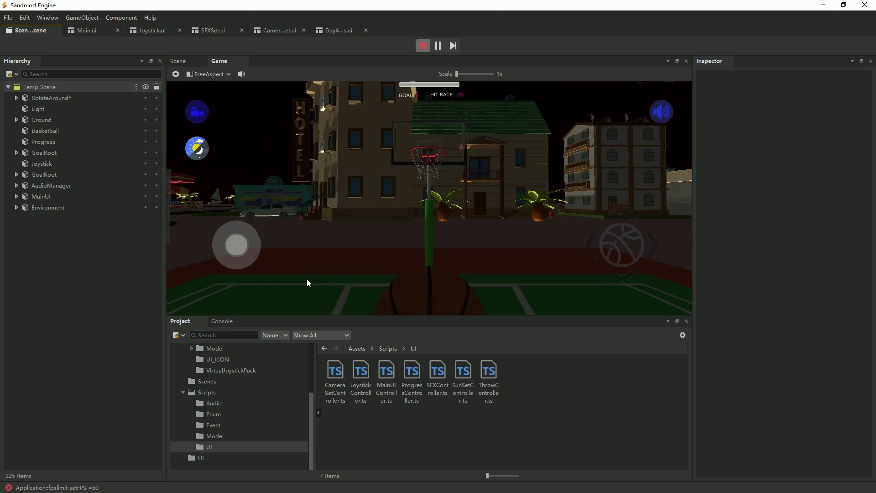
pyautogui.click(198, 152)
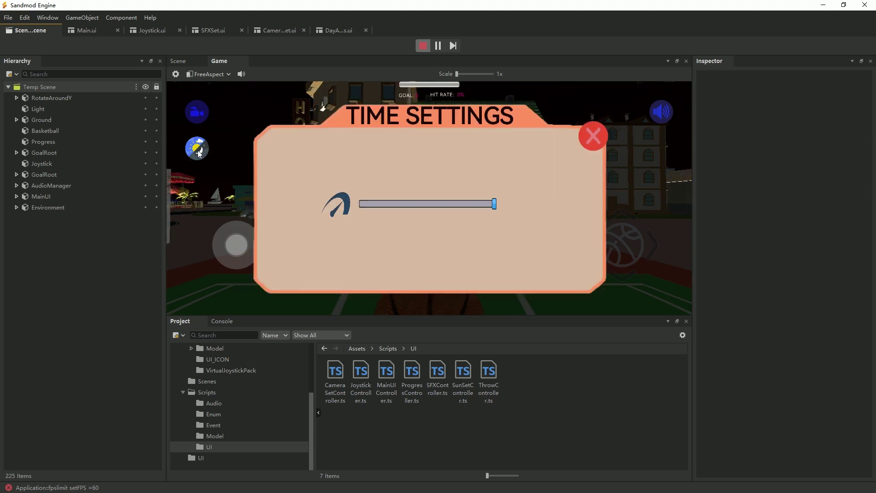
pyautogui.click(595, 139)
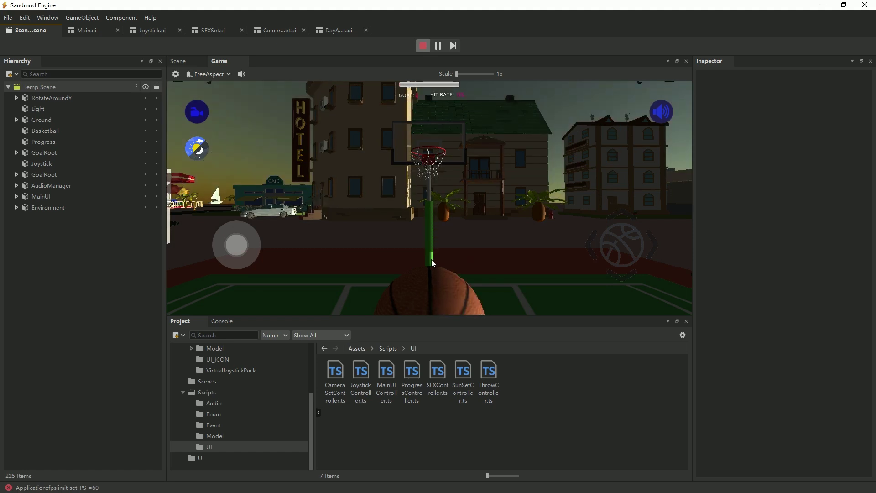
# Open and close the time settings twice in the running game to check the light and shadow changes, then stop the game.
pyautogui.click(196, 150)
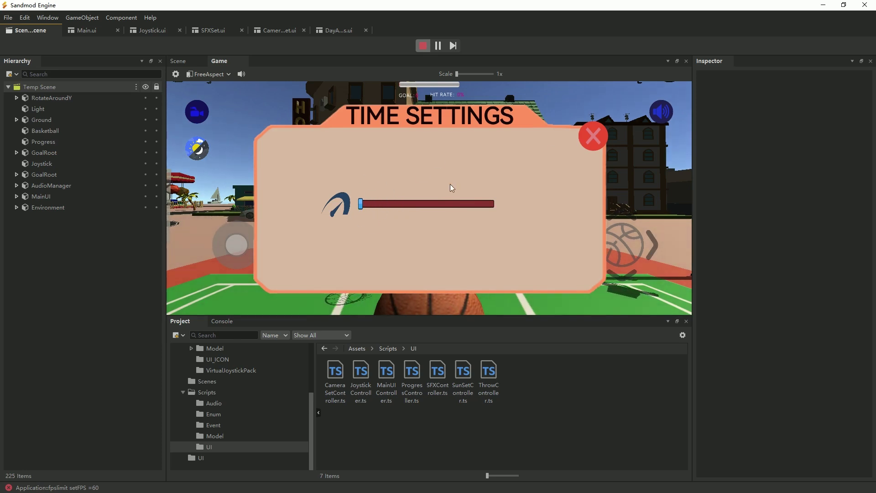
pyautogui.click(594, 137)
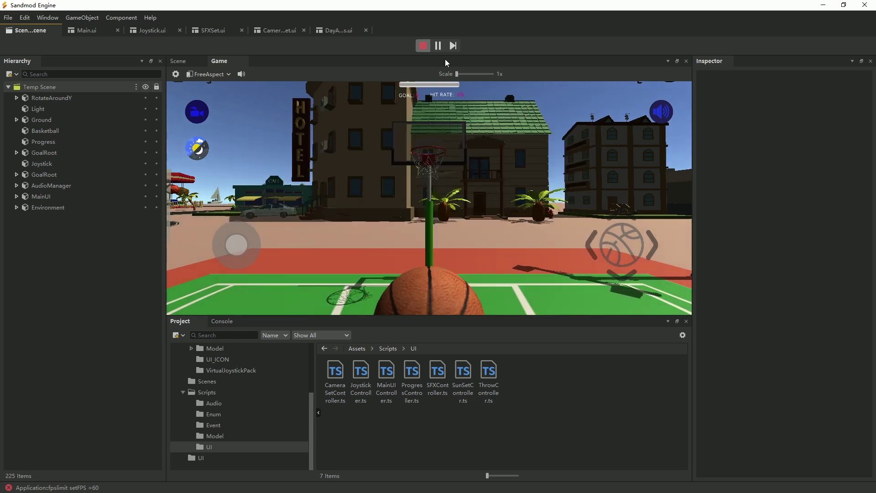
pyautogui.click(423, 46)
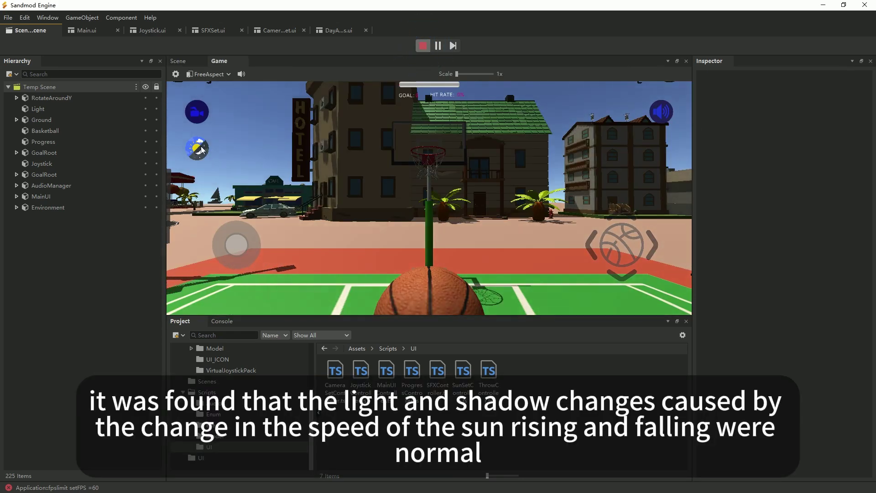
pyautogui.click(198, 147)
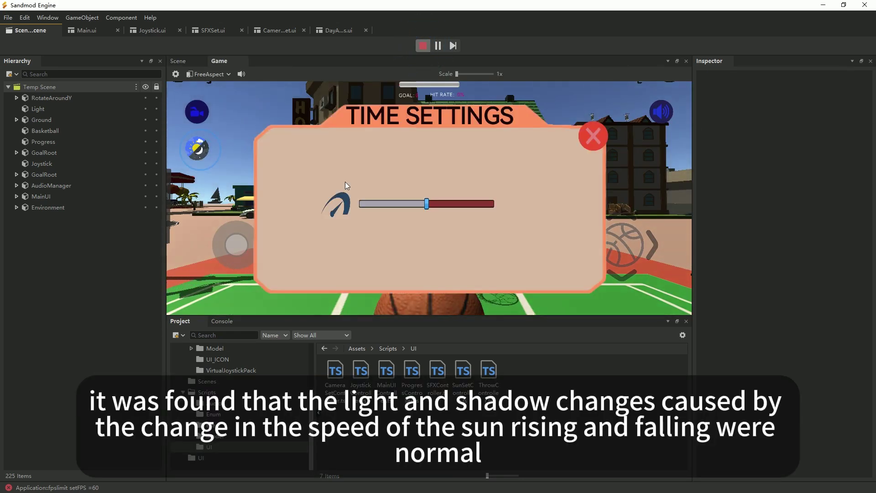
pyautogui.click(578, 150)
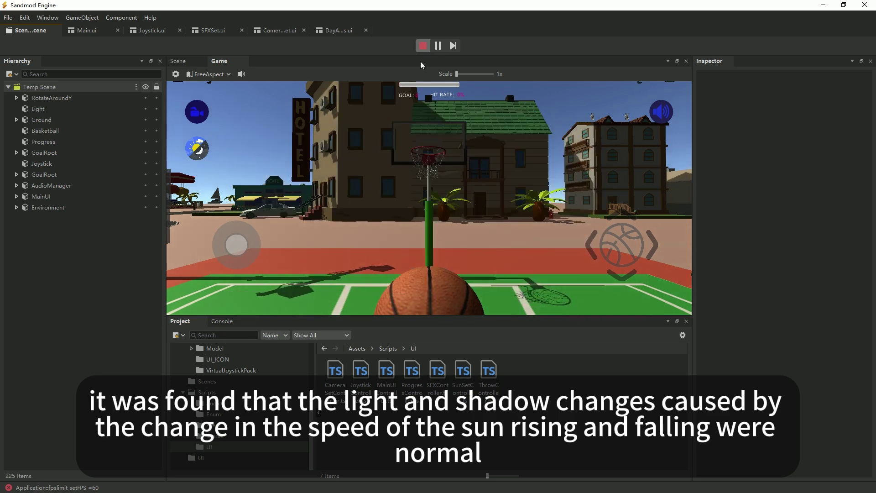
pyautogui.click(423, 47)
pyautogui.click(222, 321)
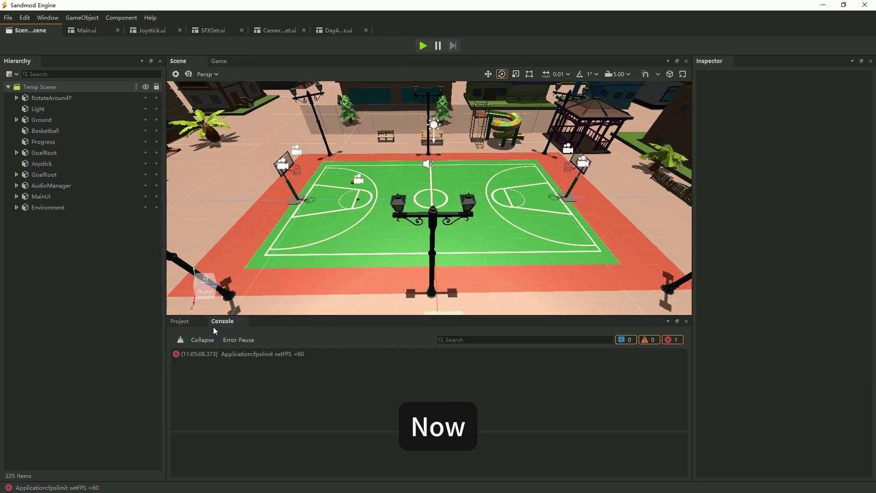
pyautogui.click(180, 321)
# Select the street lamp Lamp_04 at the corner of the court and frame it in the scene with the Move tool.
pyautogui.click(16, 196)
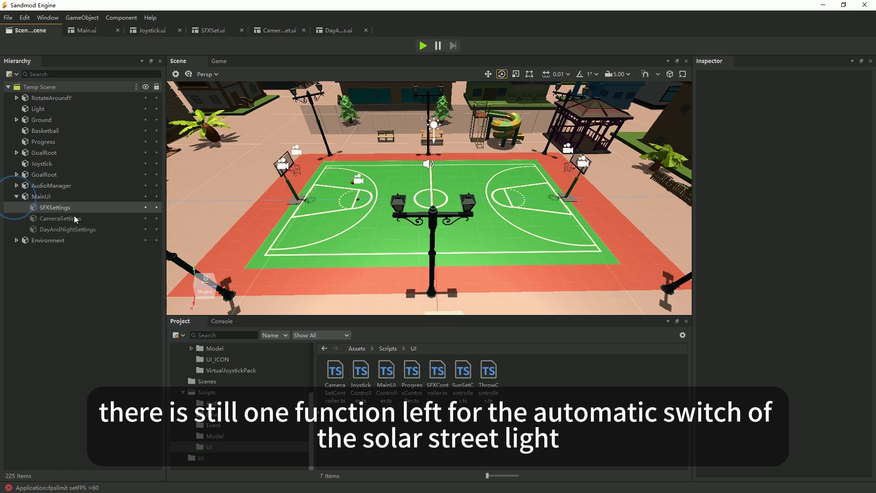
pyautogui.click(313, 101)
pyautogui.click(59, 338)
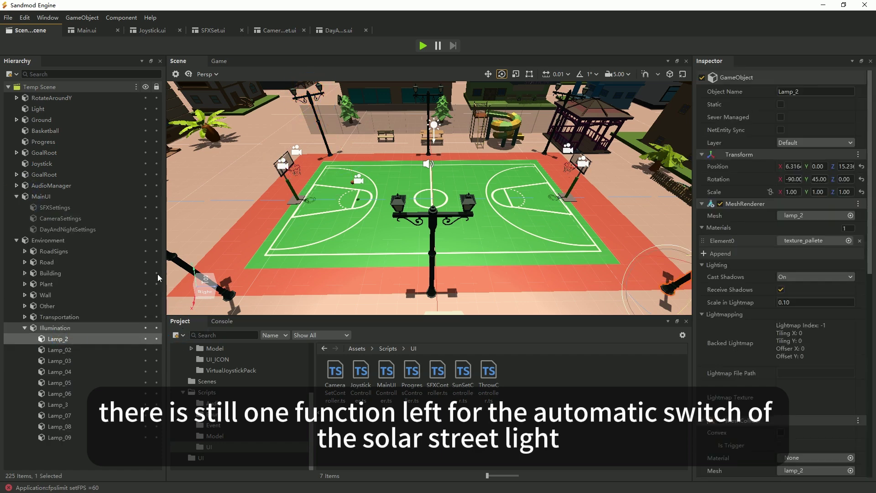
pyautogui.keyDown('ctrl'); pyautogui.click(311, 97); pyautogui.keyUp('ctrl')
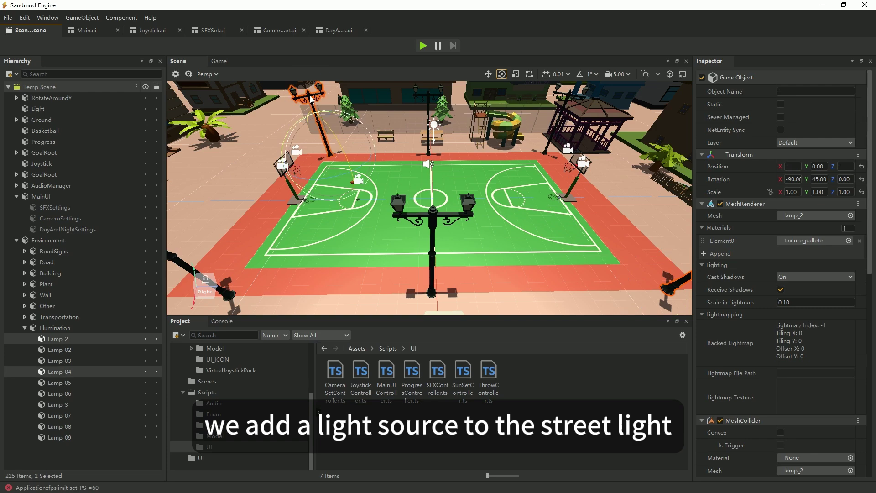
pyautogui.press('f')
pyautogui.press('w')
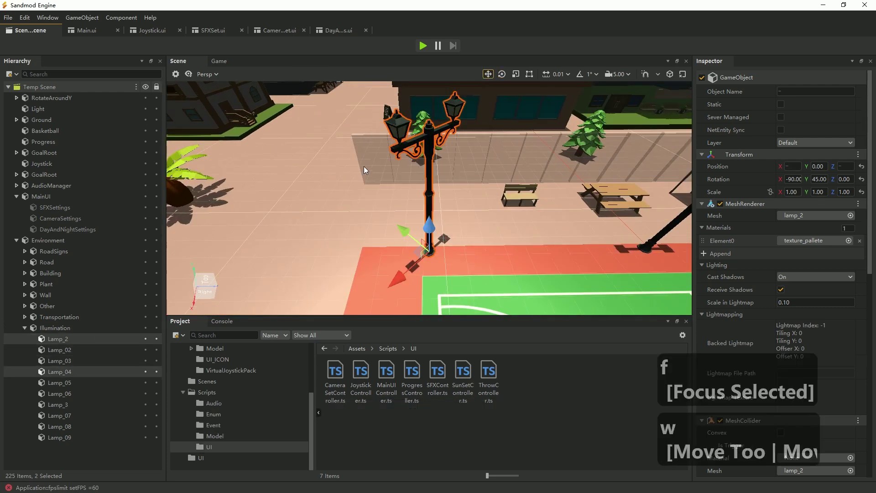
pyautogui.scroll(2, 488, 208)
pyautogui.keyDown('alt'); pyautogui.moveTo(488, 208); pyautogui.dragTo(469, 173); pyautogui.keyUp('alt')
pyautogui.keyDown('alt'); pyautogui.moveTo(497, 223); pyautogui.dragTo(466, 337); pyautogui.keyUp('alt')
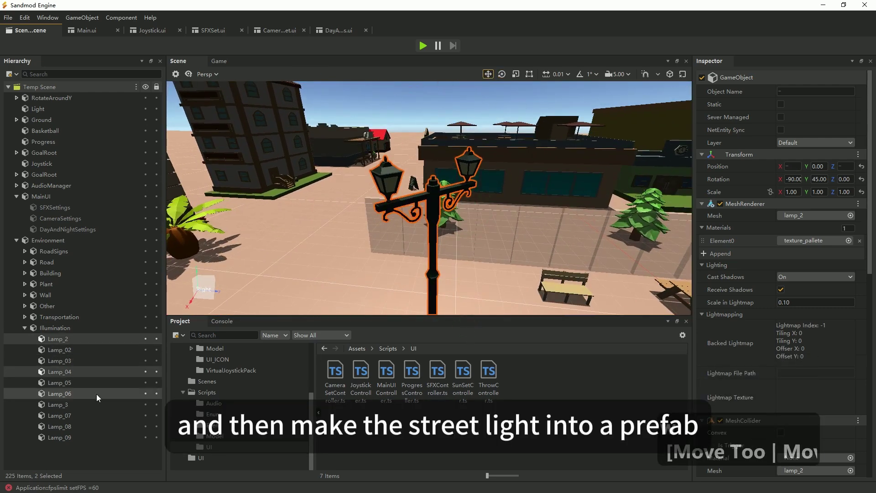
# Rename the street lamp Lamp_04 to Lamp.
pyautogui.click(67, 372)
pyautogui.press('F2')
pyautogui.write('Lamp')
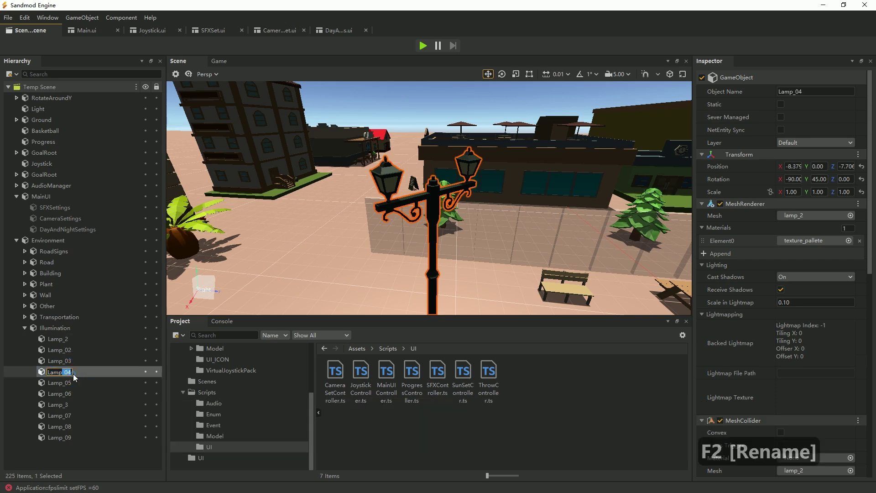
pyautogui.press('Return')
# Add a point light as a child of Lamp and raise it to about 5.91 on Z.
pyautogui.rightClick(73, 374)
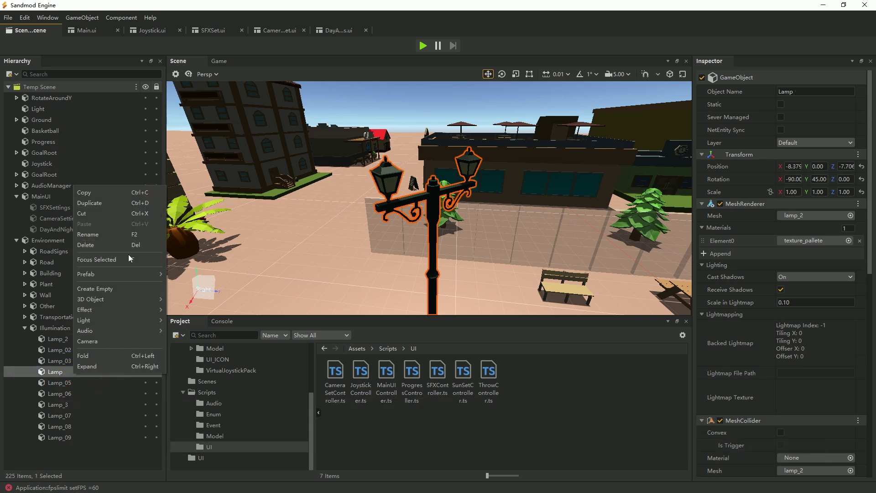
pyautogui.moveTo(152, 300)
pyautogui.moveTo(141, 324)
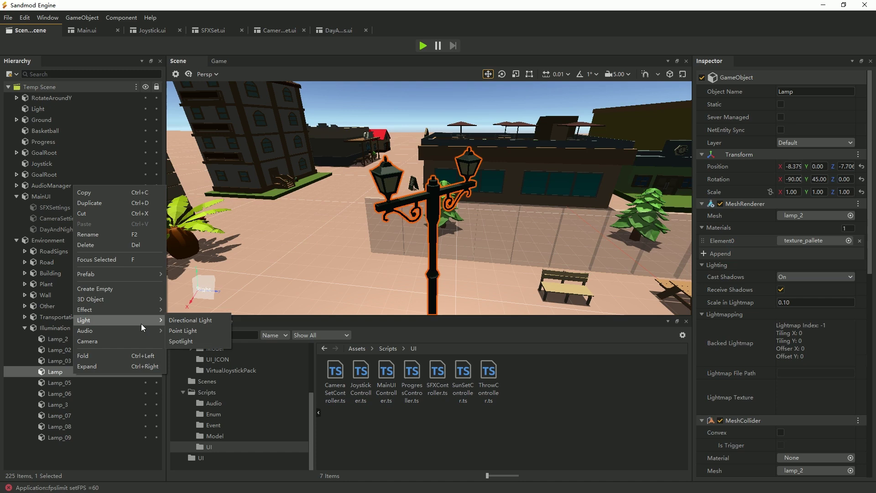
pyautogui.click(190, 333)
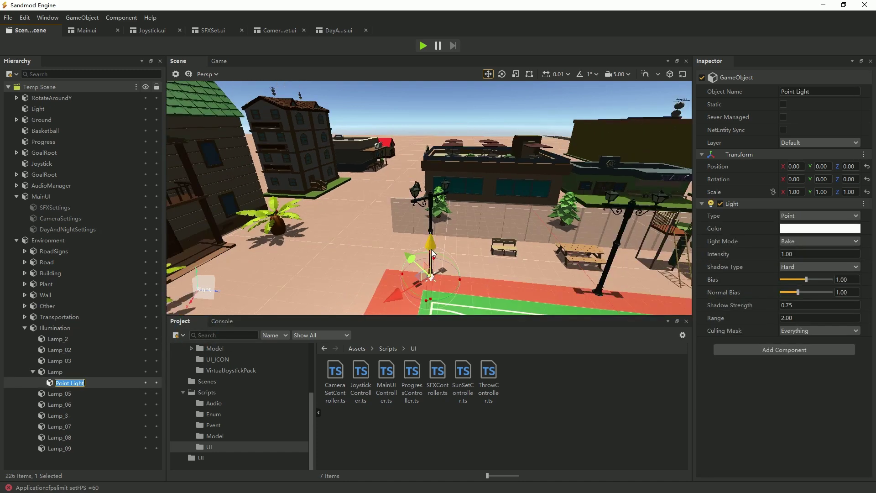
pyautogui.scroll(5, 396, 198)
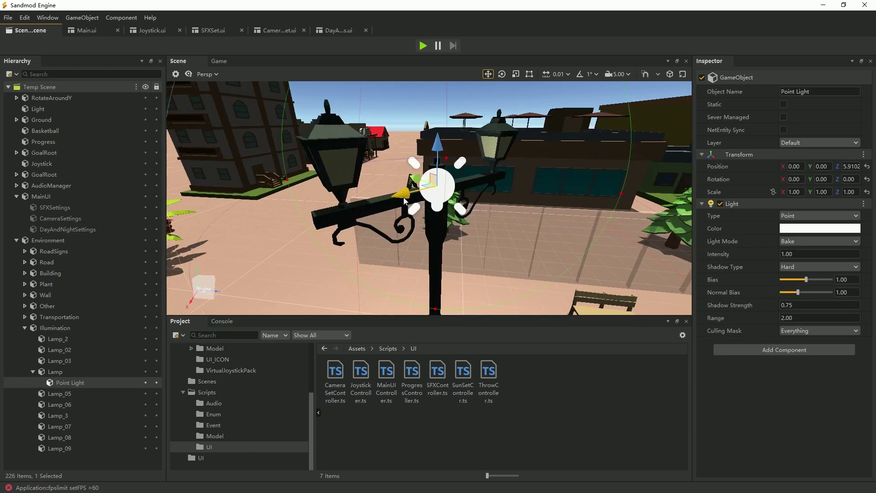
# Raise the point light to about 6.75 on Z and check its height against the lanterns from several viewpoints.
pyautogui.click(199, 291)
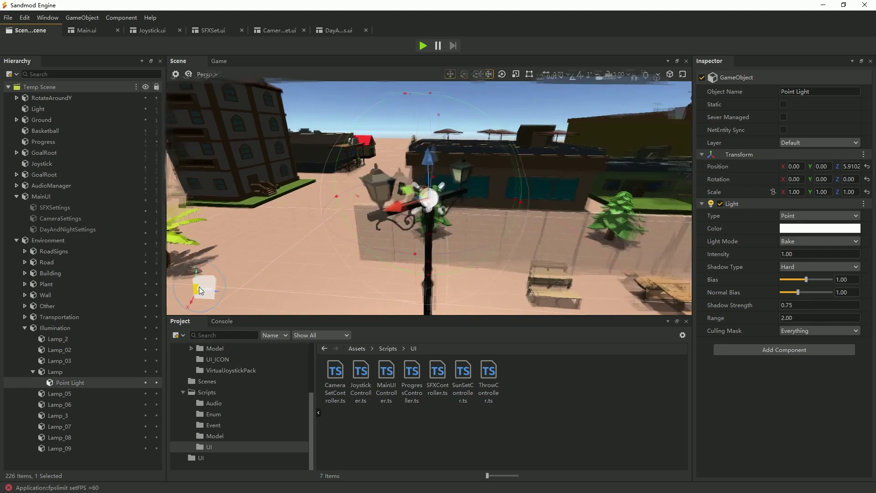
pyautogui.scroll(5, 421, 195)
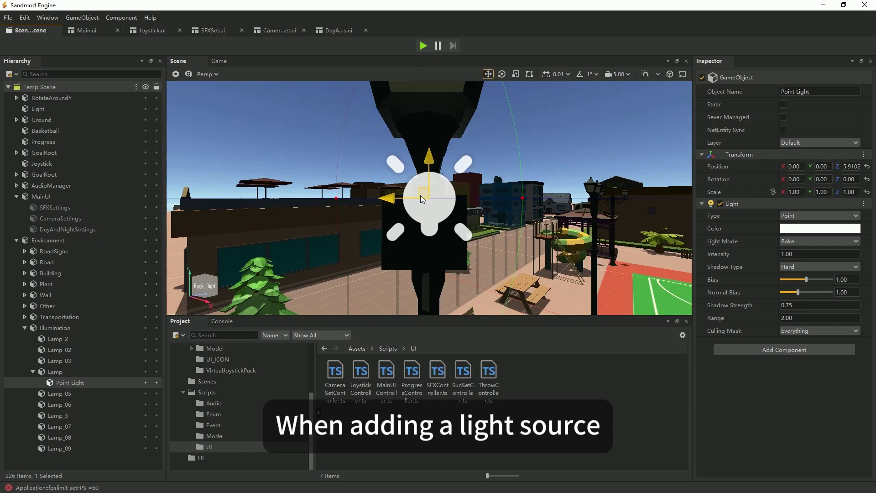
pyautogui.moveTo(420, 196); pyautogui.dragTo(422, 61)
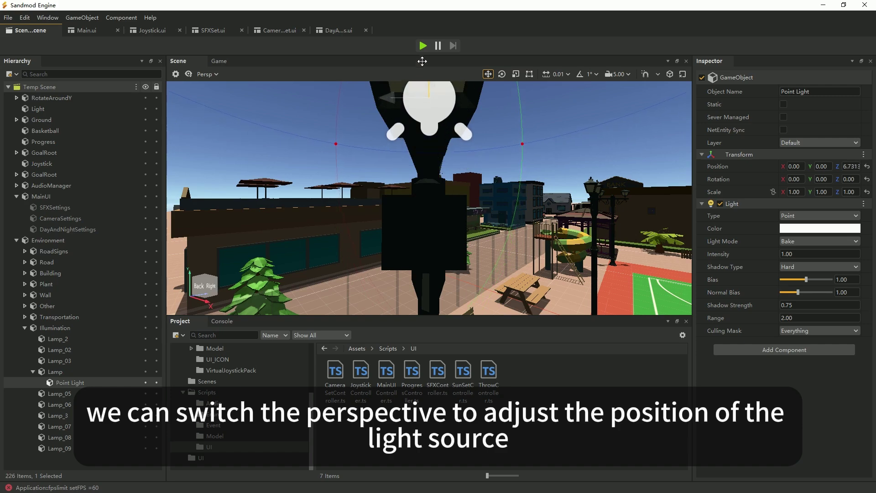
pyautogui.click(213, 286)
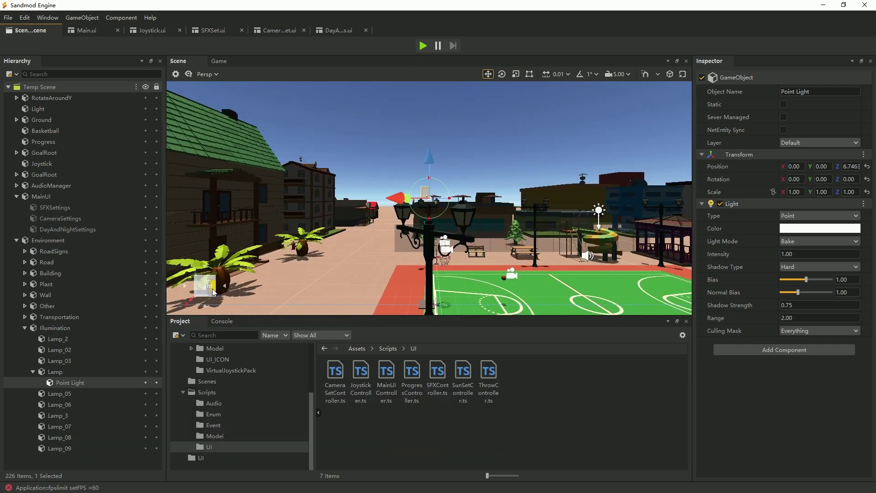
pyautogui.click(225, 288)
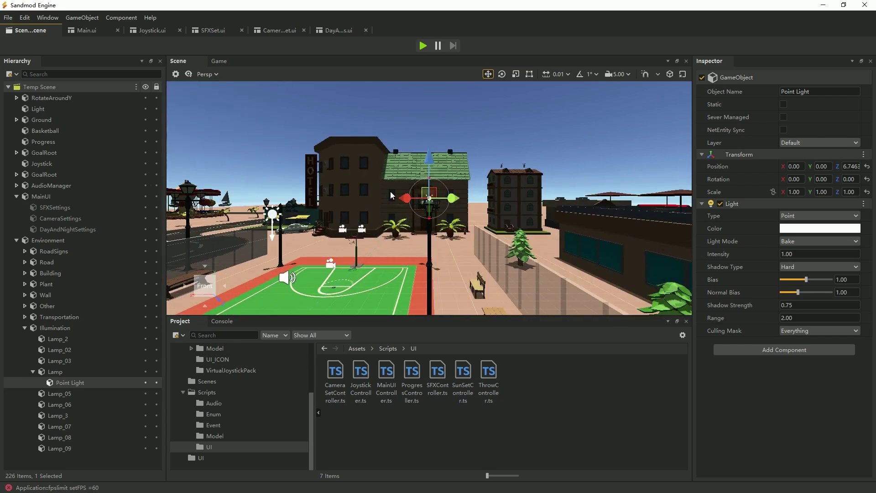
pyautogui.scroll(5, 420, 195)
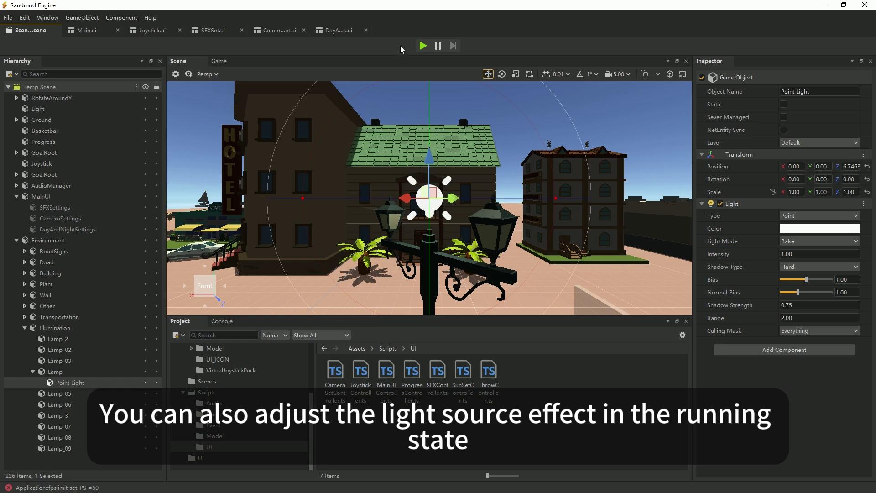
# Run the game with the Game view docked beside the Scene view, and pause it.
pyautogui.click(420, 45)
pyautogui.moveTo(219, 61); pyautogui.dragTo(650, 154)
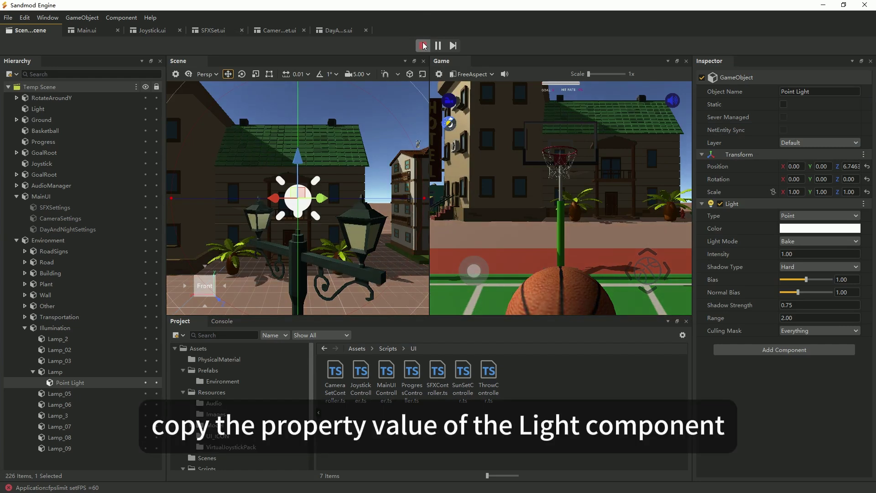
pyautogui.click(439, 47)
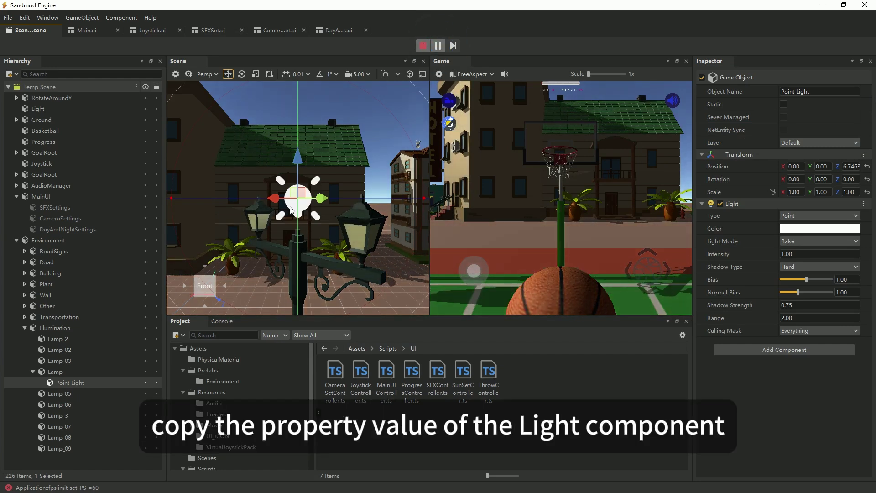
# Move the point light along the lamp's arm to about -1.215 on X and lower it to about 6.43 on Z.
pyautogui.click(226, 286)
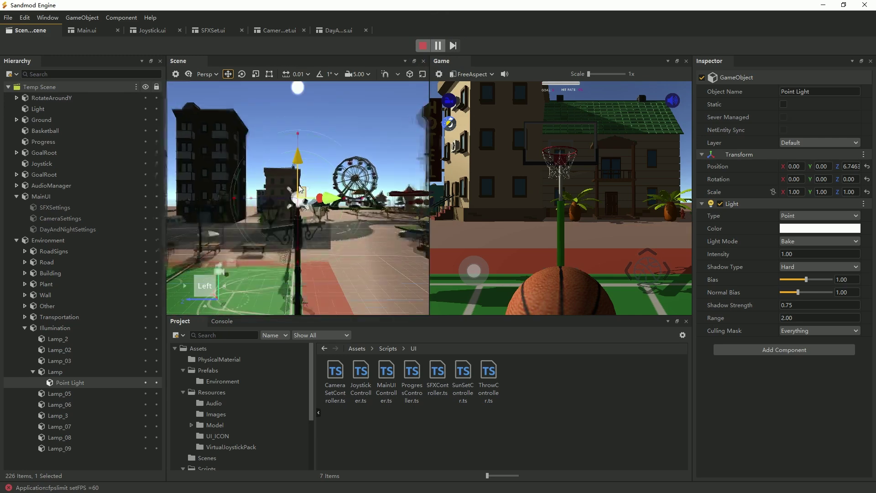
pyautogui.click(224, 286)
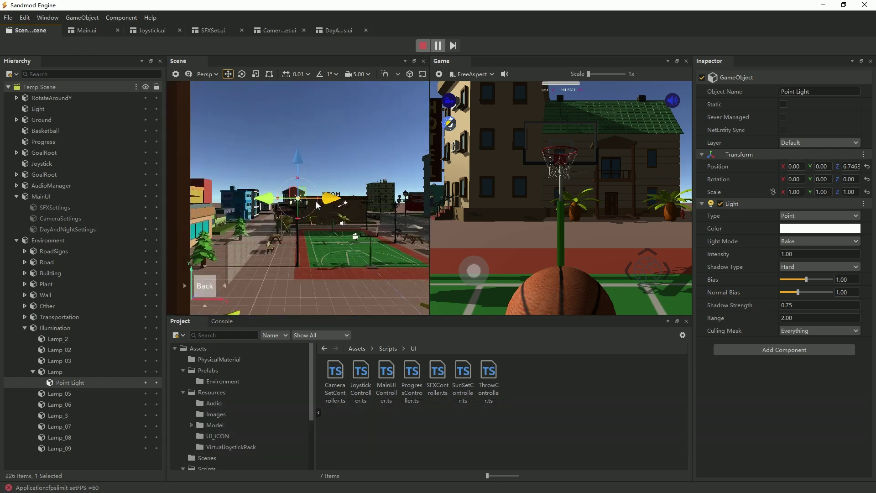
pyautogui.moveTo(333, 204); pyautogui.dragTo(289, 204)
pyautogui.moveTo(254, 162); pyautogui.dragTo(248, 174)
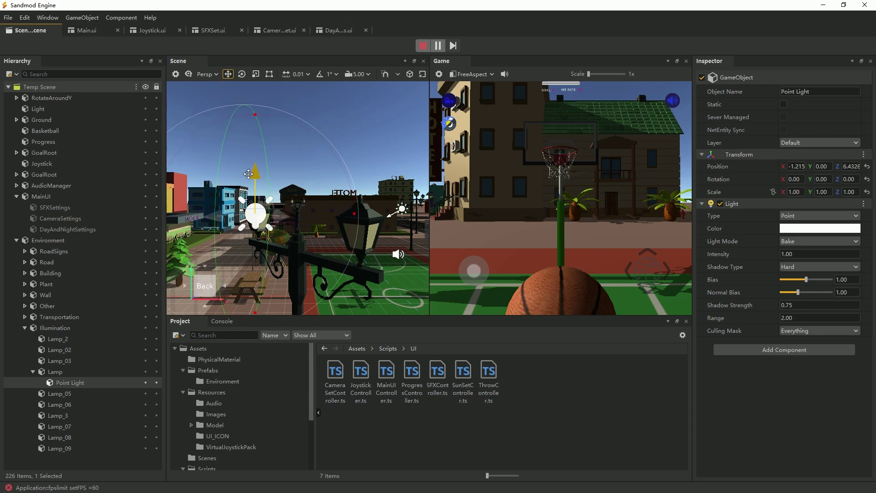
# Reselect the point light and shift it to about -1.024 on X so it sits inside the lantern.
pyautogui.keyDown('ctrl'); pyautogui.click(224, 287); pyautogui.keyUp('ctrl')
pyautogui.click(226, 290)
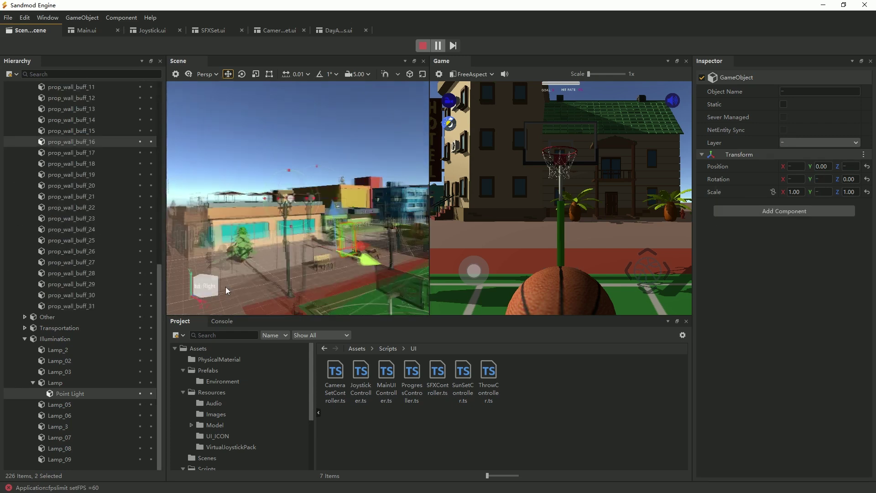
pyautogui.click(82, 393)
pyautogui.scroll(4, 276, 207)
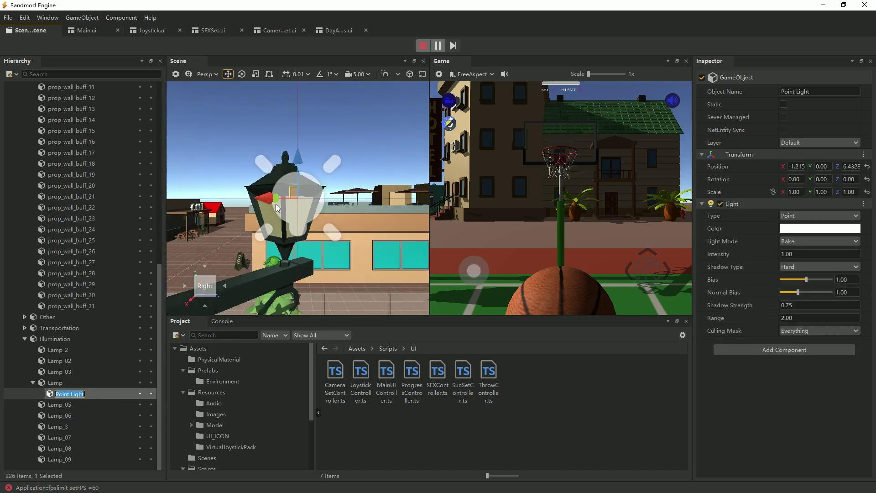
pyautogui.click(225, 288)
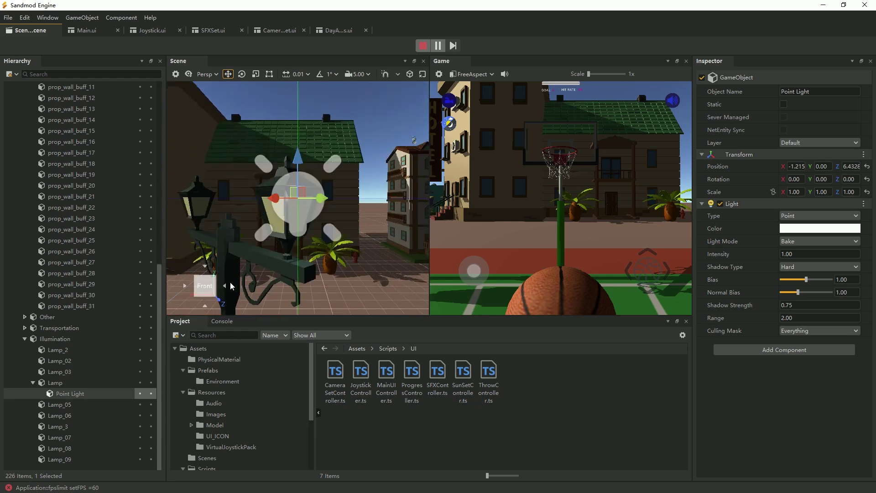
pyautogui.moveTo(274, 199); pyautogui.dragTo(254, 198)
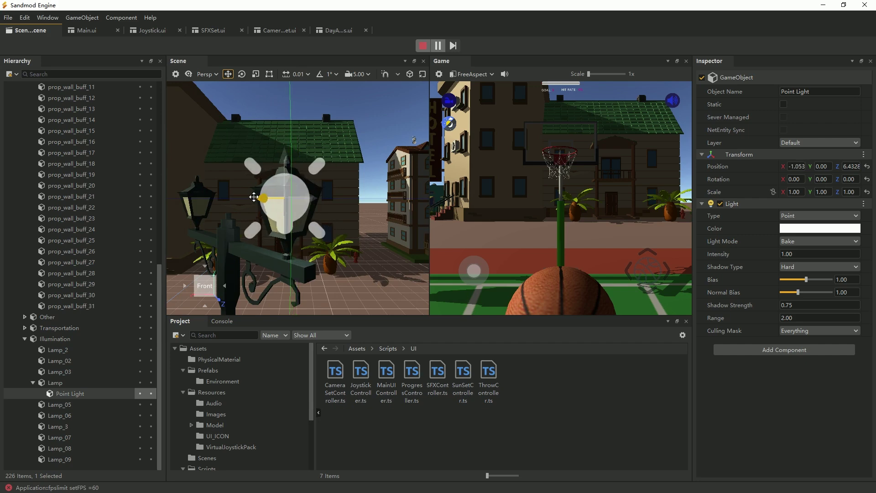
# Check the point light from several sides and, from above, shift it to about -1.087 on X to centre it in the lantern.
pyautogui.click(225, 288)
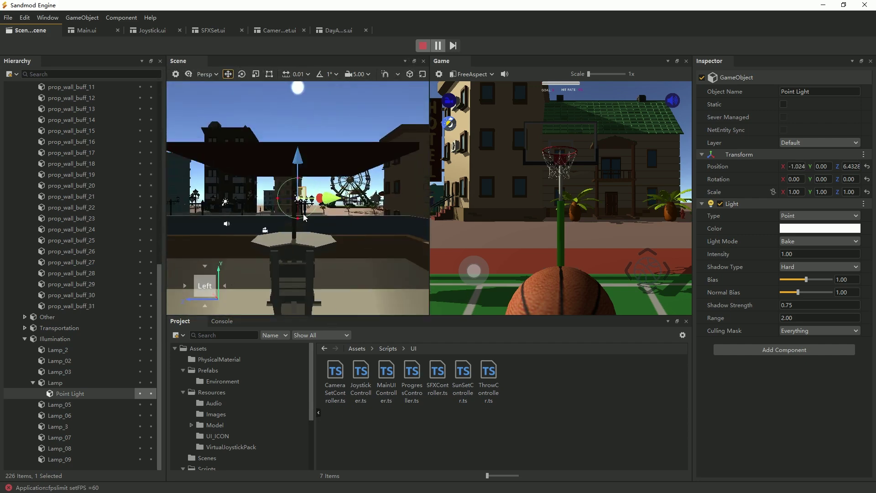
pyautogui.scroll(5, 301, 217)
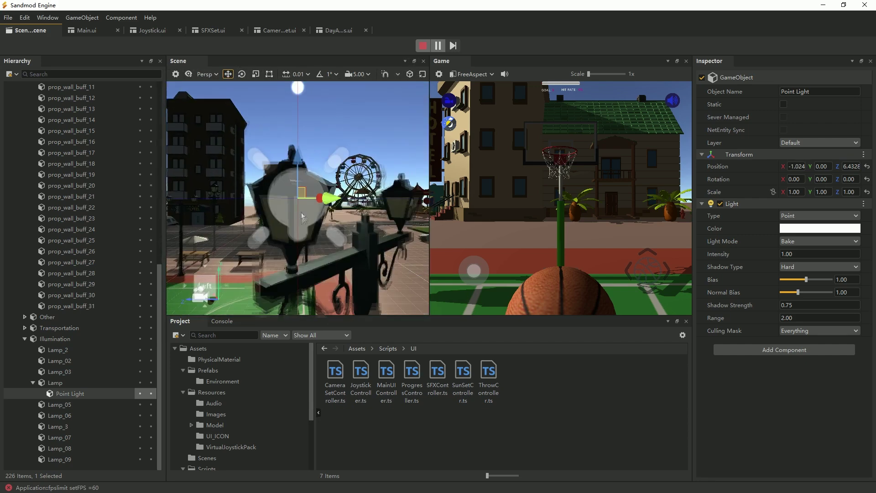
pyautogui.click(226, 288)
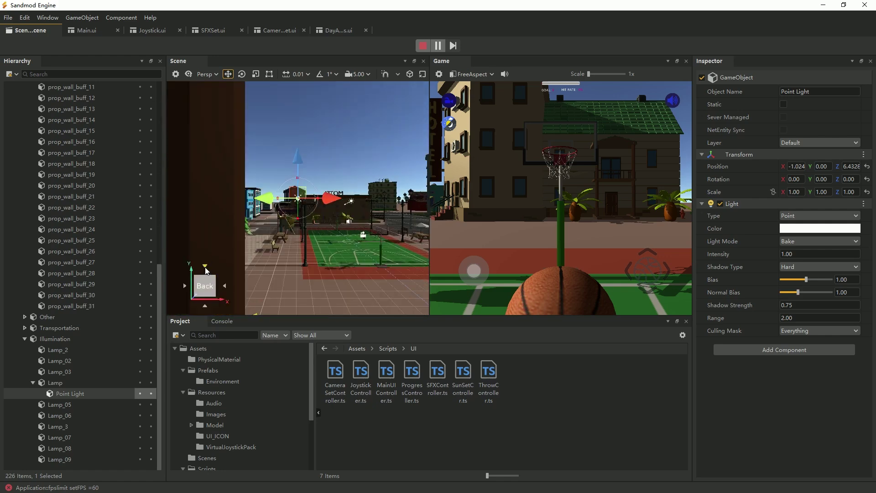
pyautogui.click(205, 269)
pyautogui.scroll(5, 301, 203)
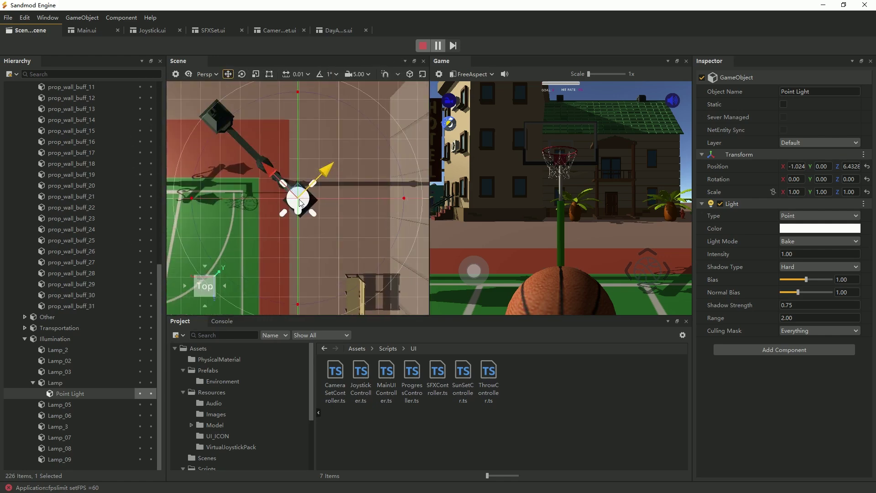
pyautogui.scroll(1, 299, 199)
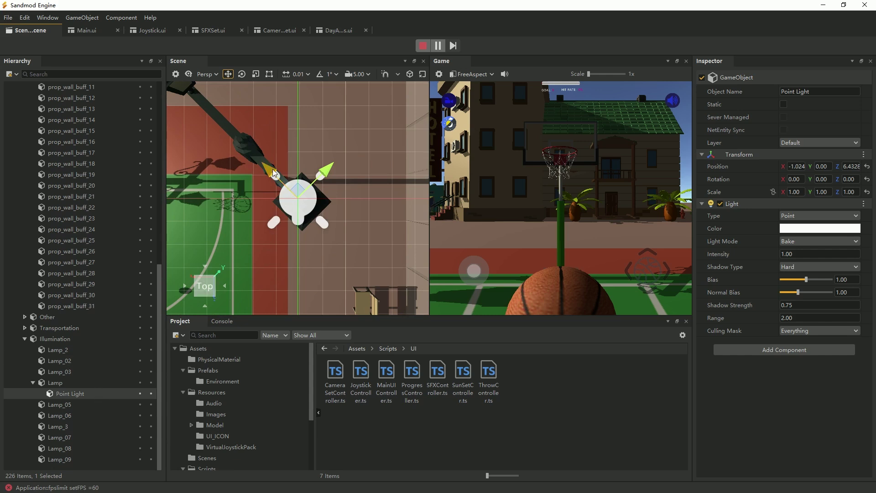
pyautogui.moveTo(274, 173); pyautogui.dragTo(275, 174)
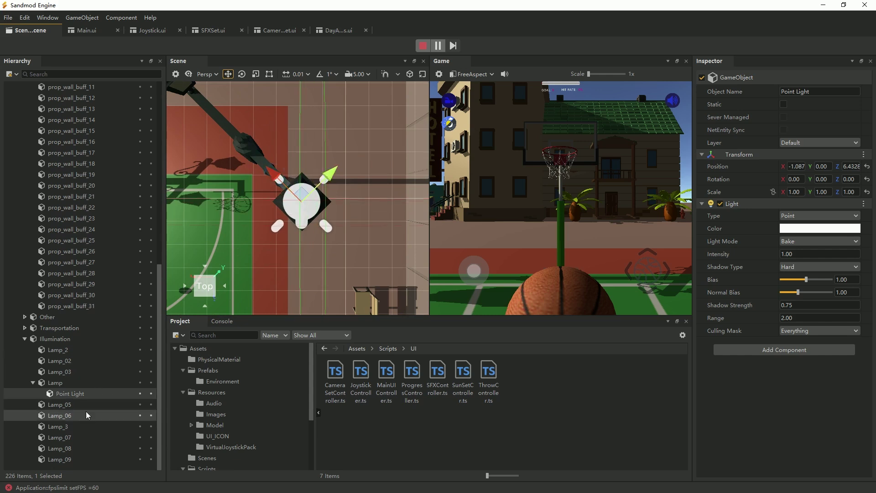
# Copy the point light's Transform from the running game, stop the game, and paste the component values onto the light.
pyautogui.click(64, 384)
pyautogui.click(71, 393)
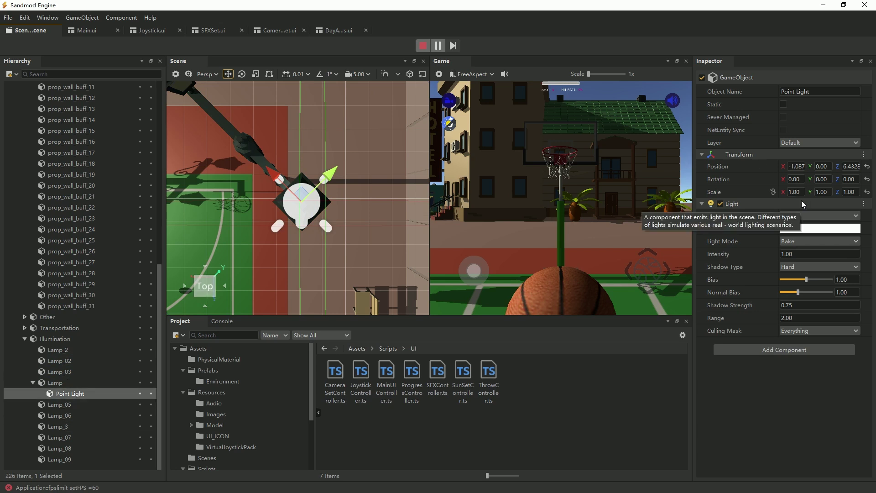
pyautogui.click(863, 155)
pyautogui.click(824, 192)
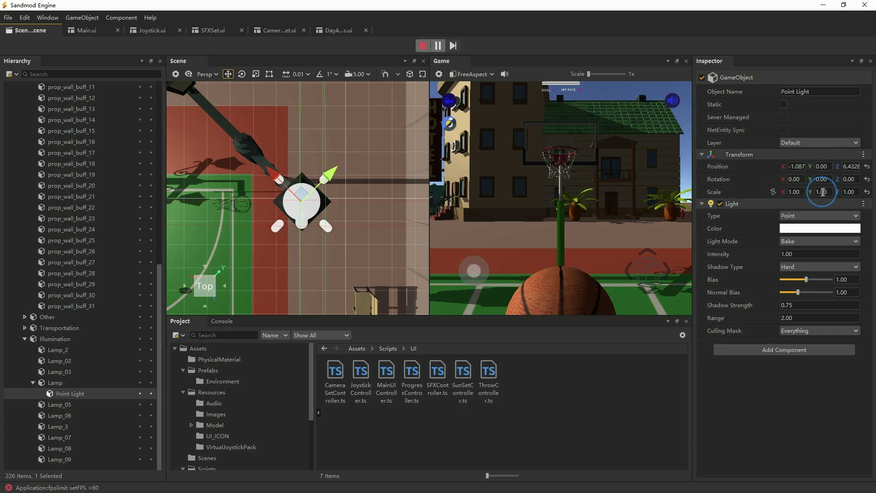
pyautogui.click(423, 45)
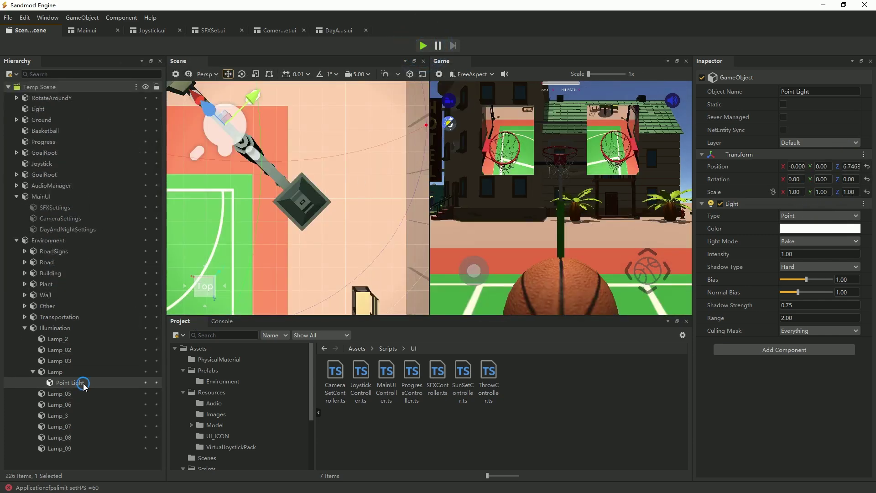
pyautogui.click(863, 154)
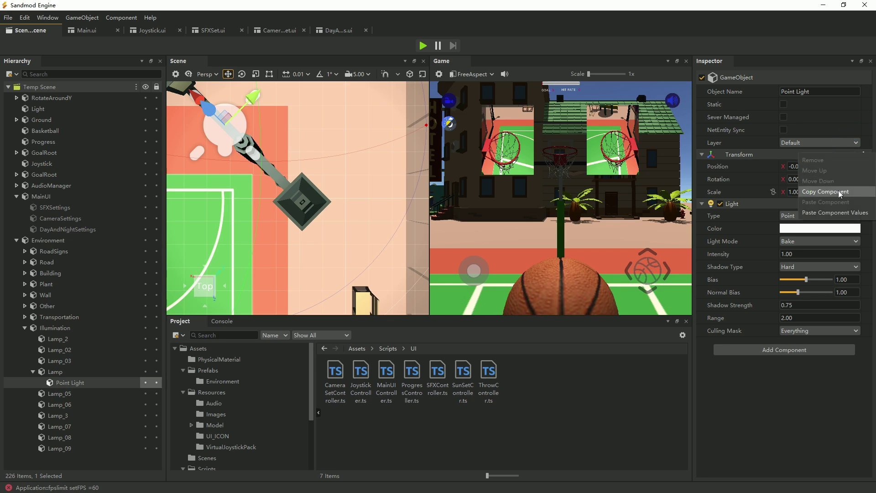
pyautogui.click(829, 214)
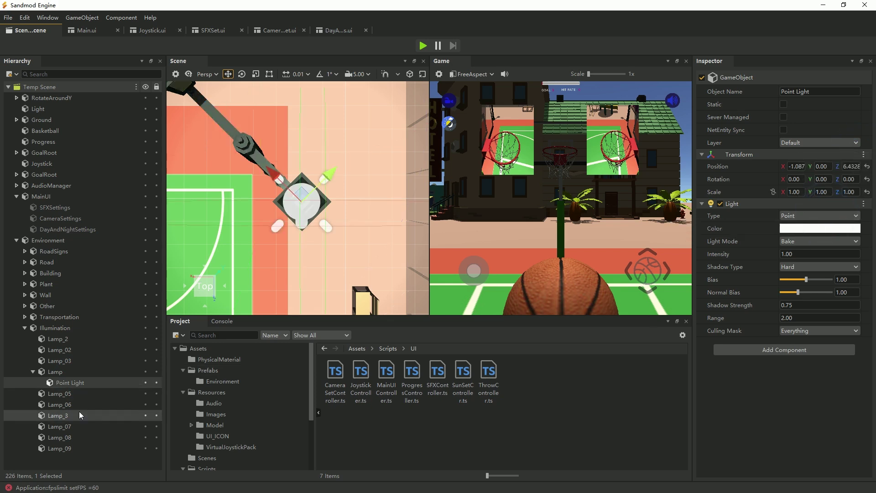
# Duplicate the lamp's point light and move the copy along the arm to about 1.105 on X, over the opposite lantern.
pyautogui.click(58, 373)
pyautogui.click(69, 384)
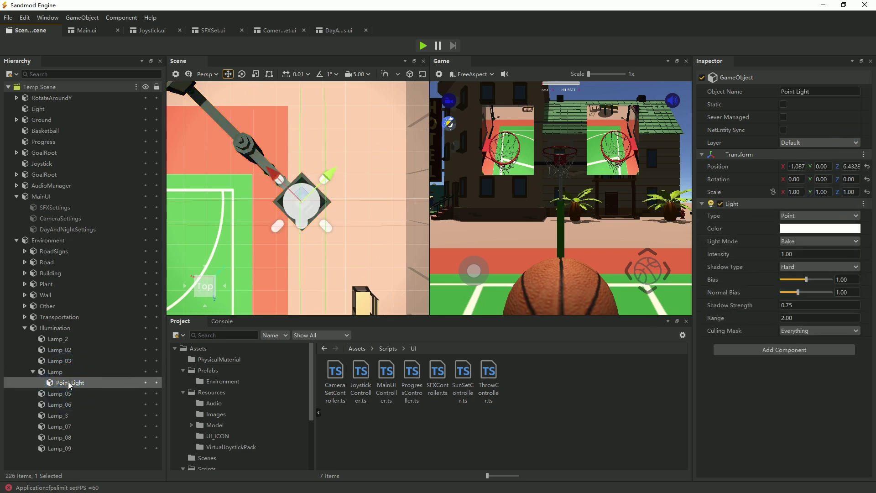
pyautogui.click(62, 373)
pyautogui.click(67, 382)
pyautogui.hotkey('ctrl', 'd')
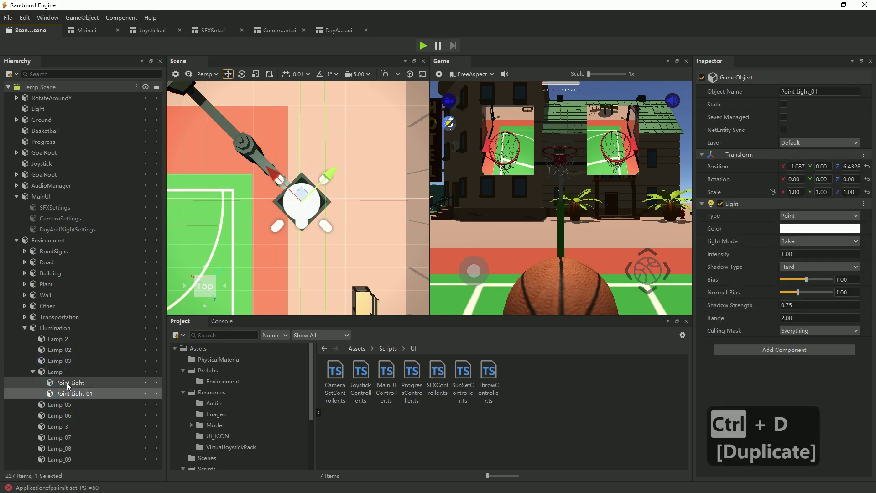
pyautogui.scroll(-3, 288, 234)
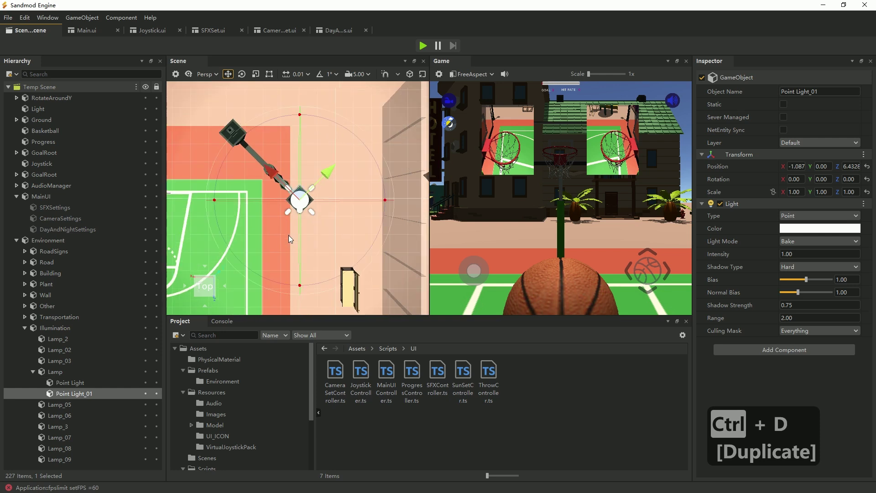
pyautogui.moveTo(269, 171); pyautogui.dragTo(194, 103)
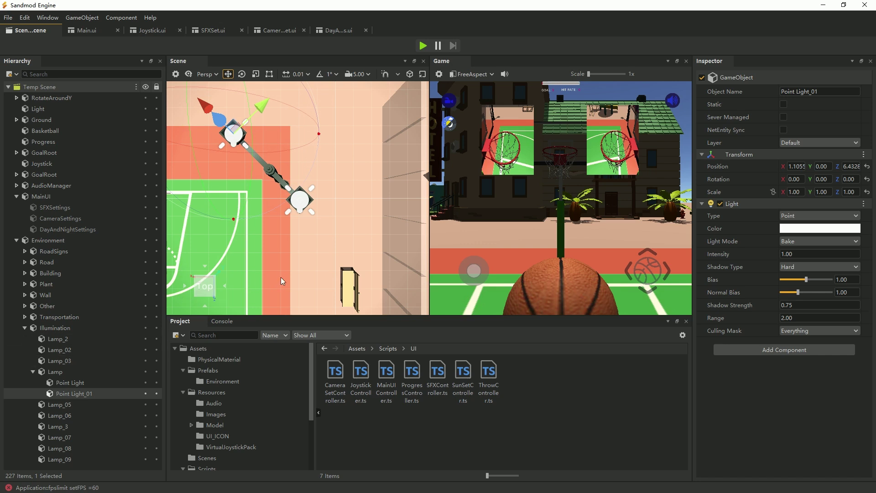
# Run the game and use the sound control in the Game view while checking the lamp with both point lights.
pyautogui.click(425, 46)
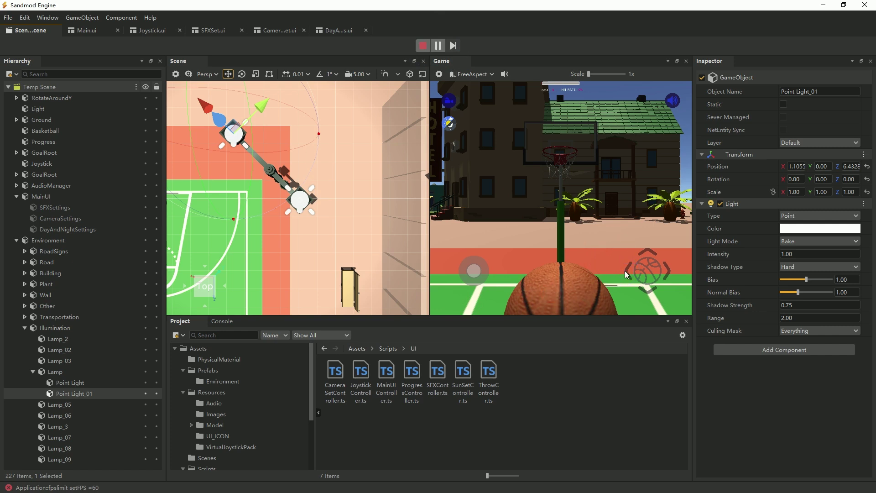
pyautogui.click(673, 101)
pyautogui.click(664, 159)
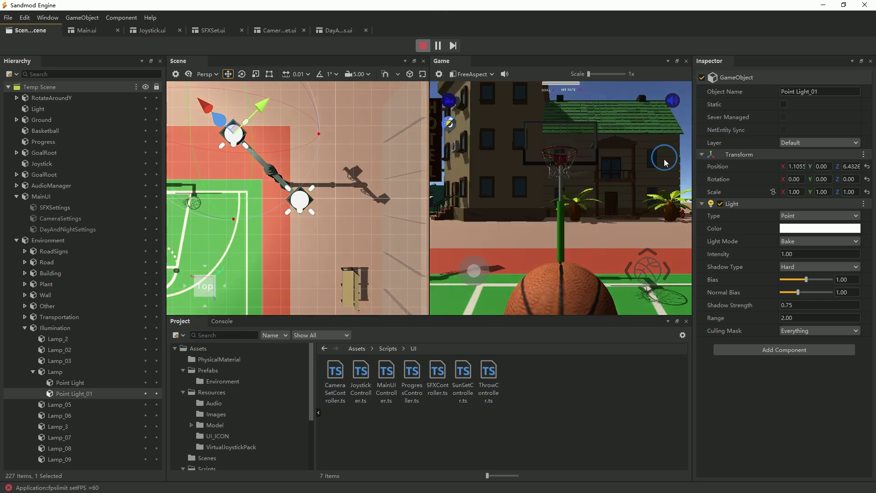
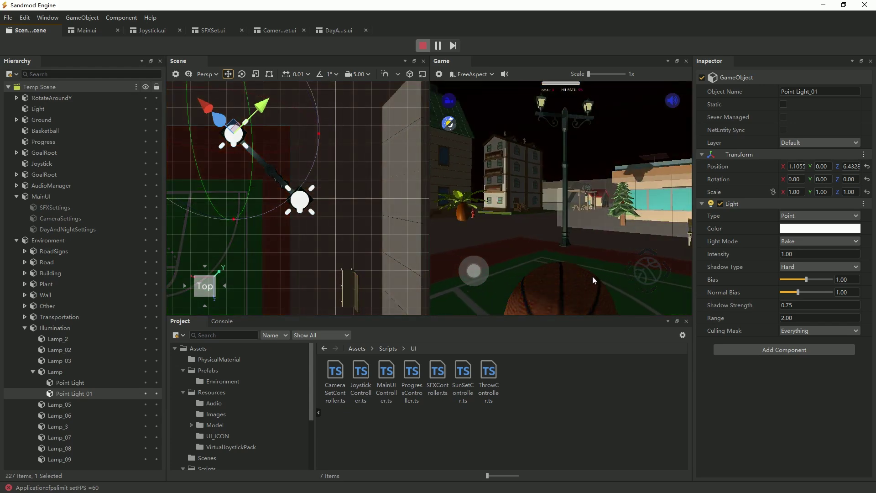
# Set the colour of the selected point light to a golden yellow while the game is running.
pyautogui.click(852, 230)
pyautogui.click(476, 174)
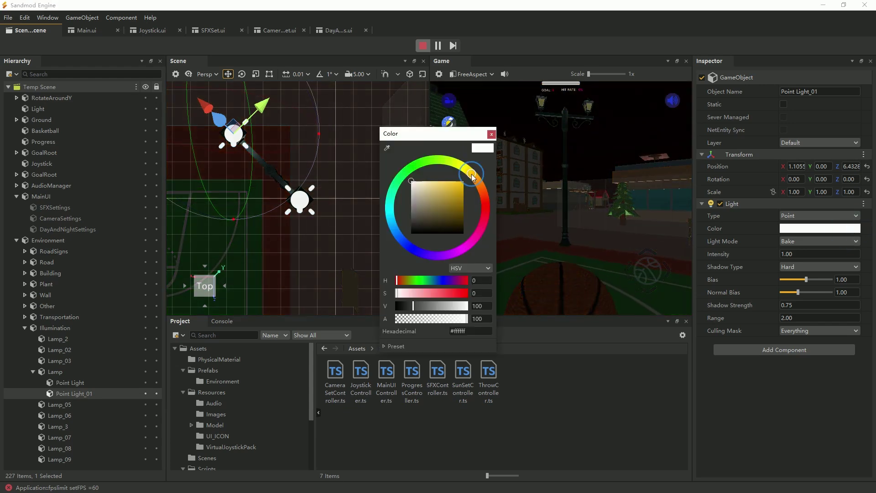
pyautogui.click(459, 184)
pyautogui.click(491, 133)
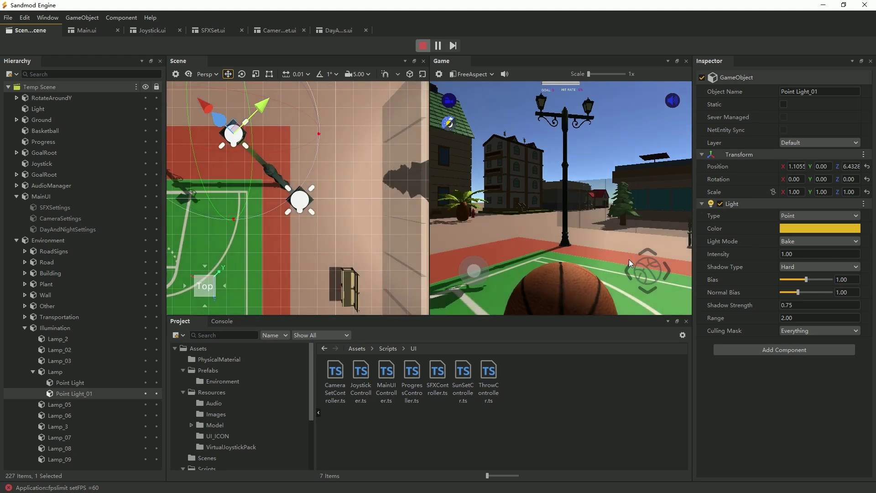
# Pause the game and set the light's Bias to 1.40, Normal Bias to 1.77, Shadow Strength to 0.22 and Range to 24.77.
pyautogui.moveTo(807, 279); pyautogui.dragTo(875, 318)
pyautogui.click(438, 46)
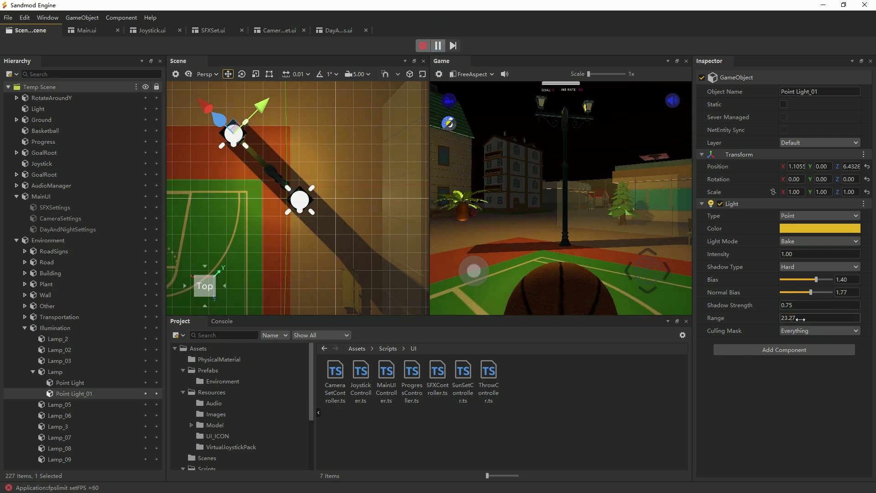
pyautogui.click(863, 204)
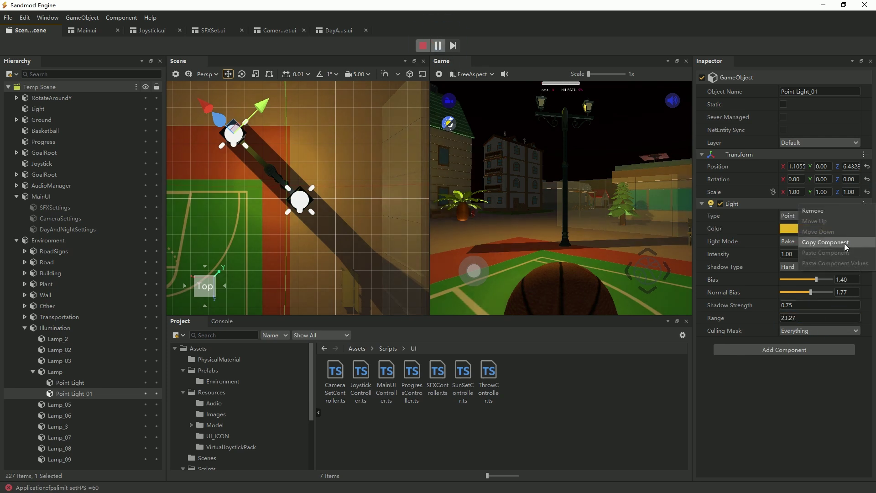
pyautogui.click(788, 306)
pyautogui.moveTo(795, 307); pyautogui.dragTo(769, 307)
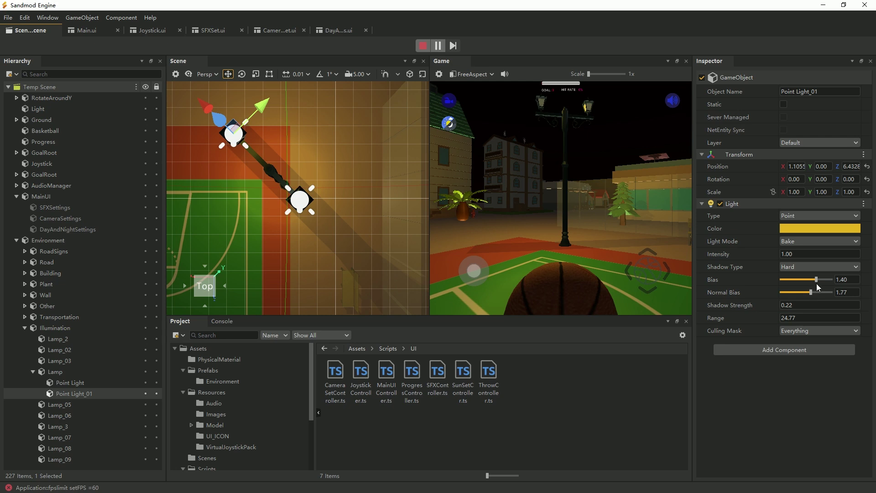
# Copy the adjusted Light component, stop the game, and paste the component values onto Point Light_01.
pyautogui.click(802, 290)
pyautogui.click(423, 46)
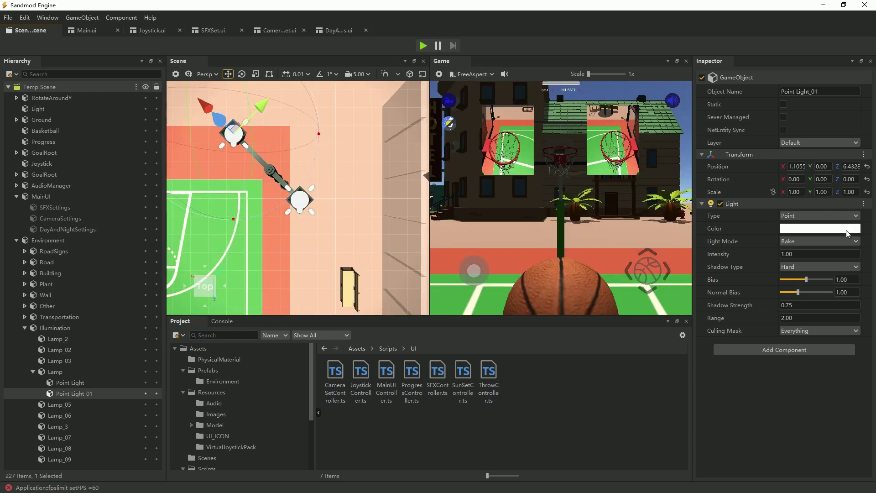
pyautogui.click(864, 204)
pyautogui.click(835, 263)
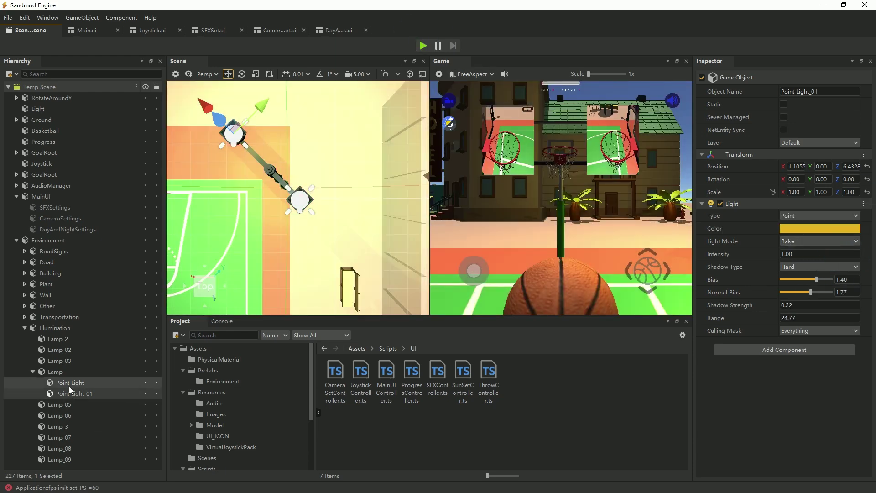
# Paste the copied Light component values onto the lamp's other point light and save the scene.
pyautogui.click(71, 383)
pyautogui.click(863, 203)
pyautogui.click(835, 262)
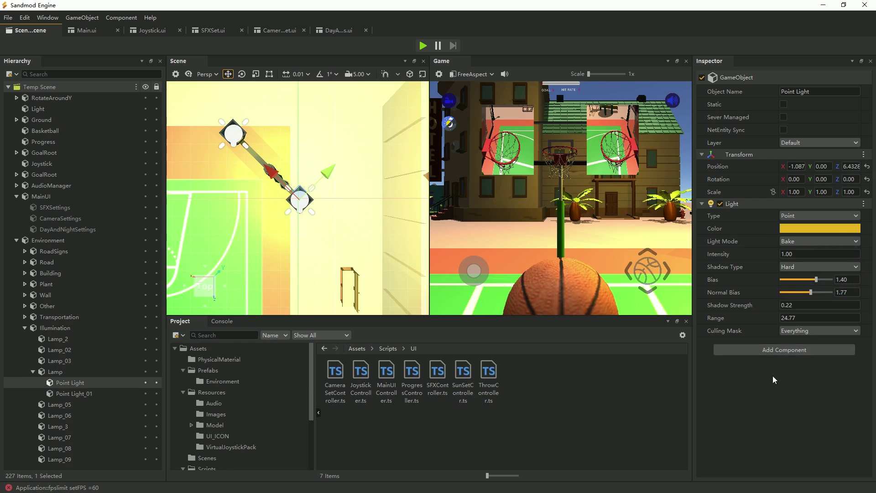
pyautogui.hotkey('ctrl', 's')
# Create a prefab from the Lamp object, with both point lights, in the Prefabs folder.
pyautogui.scroll(-3, 274, 388)
pyautogui.click(81, 374)
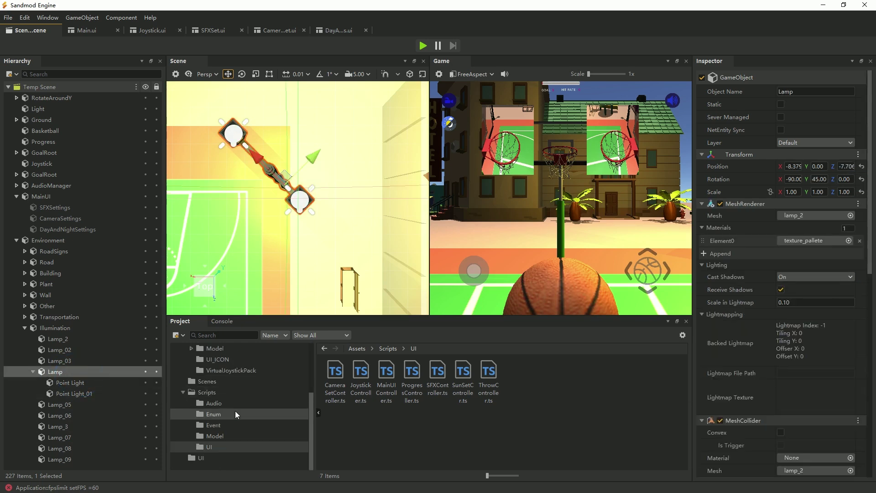
pyautogui.scroll(3, 214, 411)
pyautogui.click(208, 370)
pyautogui.doubleClick(335, 378)
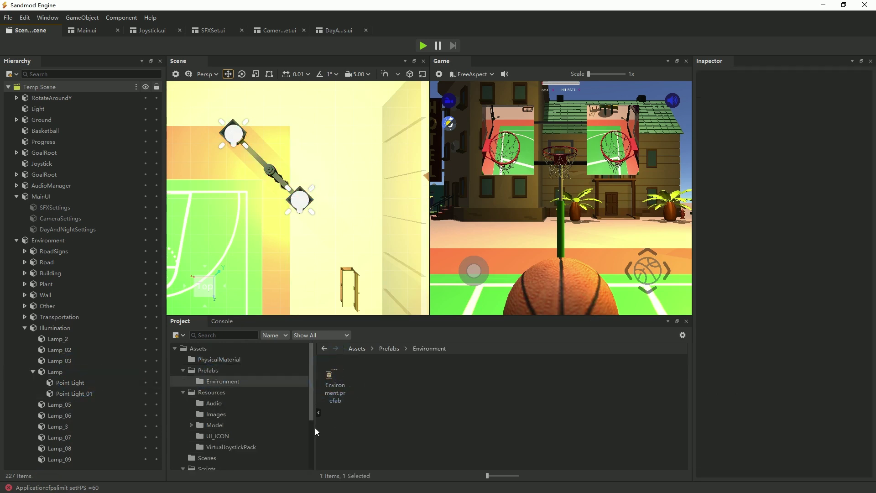
pyautogui.click(224, 374)
pyautogui.moveTo(73, 373); pyautogui.dragTo(462, 374)
# Unpack the original Lamp in the Hierarchy so it is no longer linked to its prefab.
pyautogui.click(74, 373)
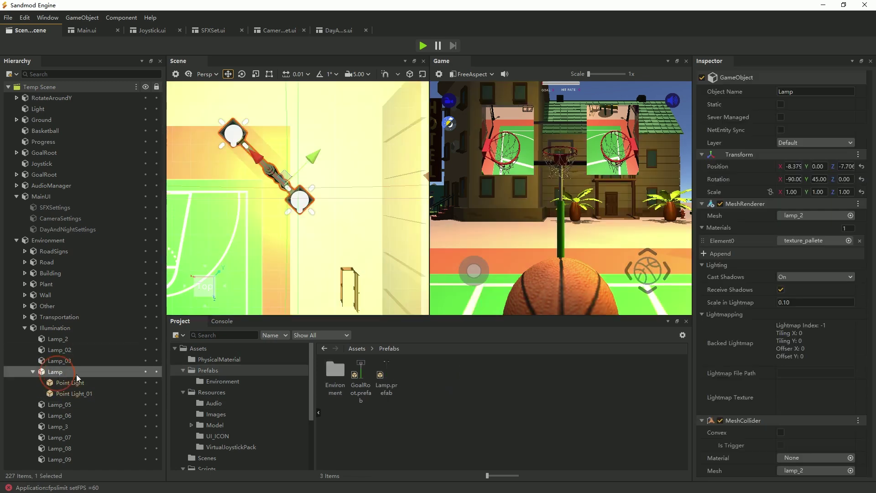
pyautogui.rightClick(58, 374)
pyautogui.moveTo(121, 309)
pyautogui.click(167, 358)
# Add an instance of the Lamp prefab under the Illumination group.
pyautogui.scroll(-10, 198, 304)
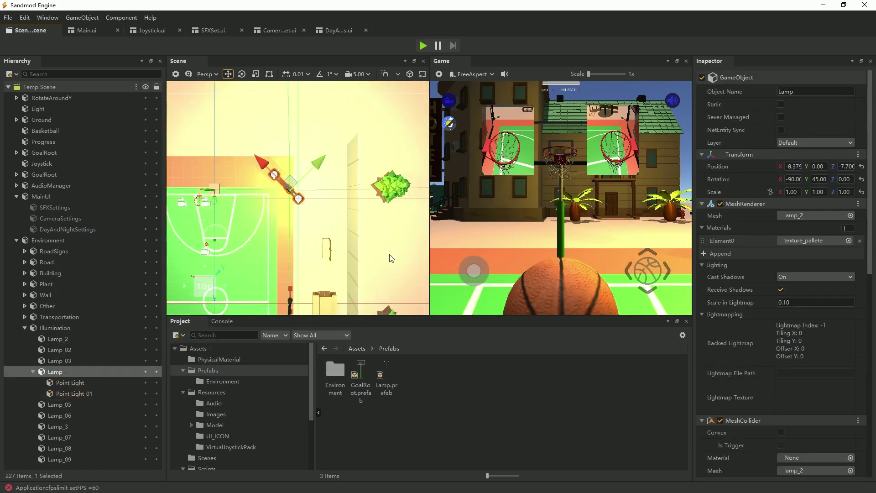
pyautogui.click(449, 398)
pyautogui.click(385, 372)
pyautogui.moveTo(385, 371); pyautogui.dragTo(57, 328)
# Try to move the new lamp by hand across the court and undo the moves.
pyautogui.scroll(-5, 267, 275)
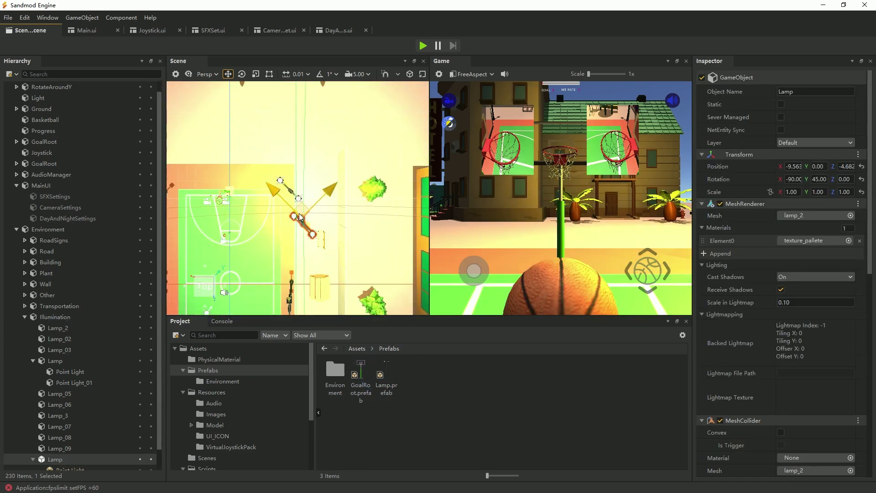
pyautogui.moveTo(266, 303); pyautogui.dragTo(285, 237, button='right')
pyautogui.moveTo(292, 227)
pyautogui.mouseDown()
pyautogui.moveTo(257, 156)
pyautogui.moveTo(299, 233)
pyautogui.mouseUp()
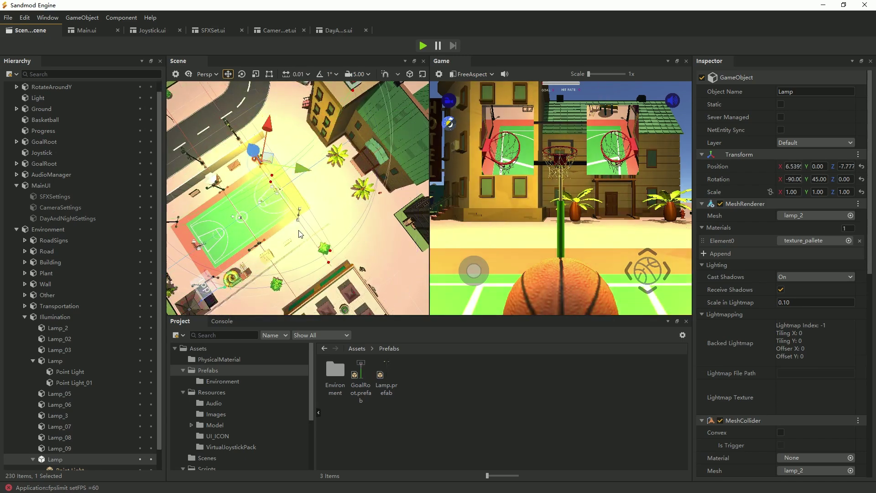
pyautogui.hotkey('ctrl', 'z')
pyautogui.hotkey('ctrl', 'z')
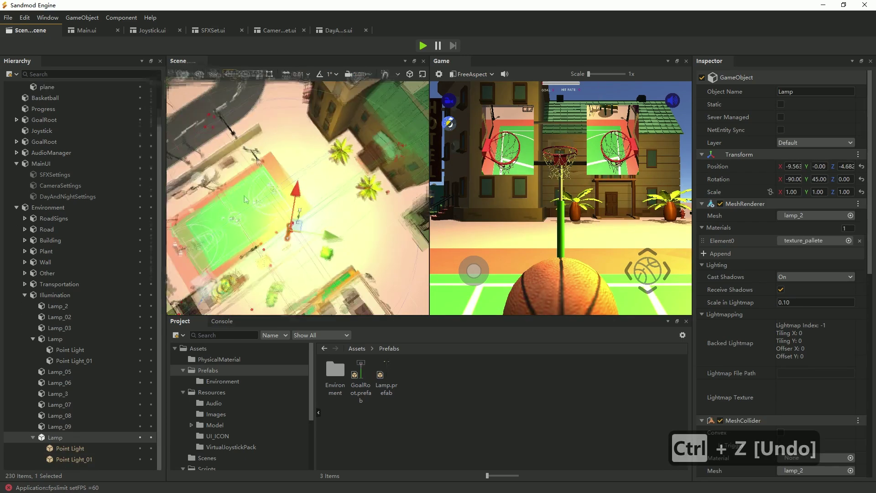
# Examine the lamps around the court in the Scene view to identify the corner lamp that the new instance has to replace.
pyautogui.press('f')
pyautogui.scroll(-8, 314, 205)
pyautogui.scroll(2, 380, 158)
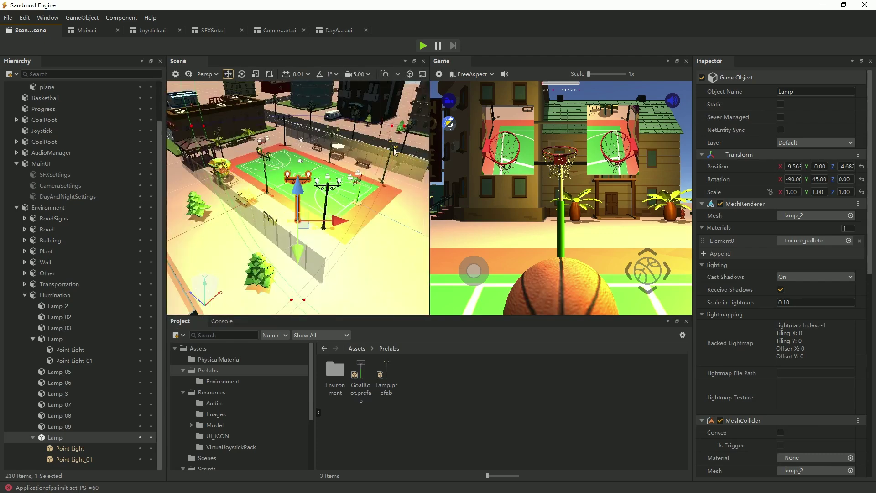
pyautogui.keyDown('ctrl'); pyautogui.click(393, 150); pyautogui.keyUp('ctrl')
pyautogui.keyDown('ctrl'); pyautogui.click(389, 167); pyautogui.keyUp('ctrl')
pyautogui.moveTo(390, 177); pyautogui.dragTo(380, 176, button='right')
pyautogui.scroll(4, 379, 175)
pyautogui.scroll(-4, 383, 205)
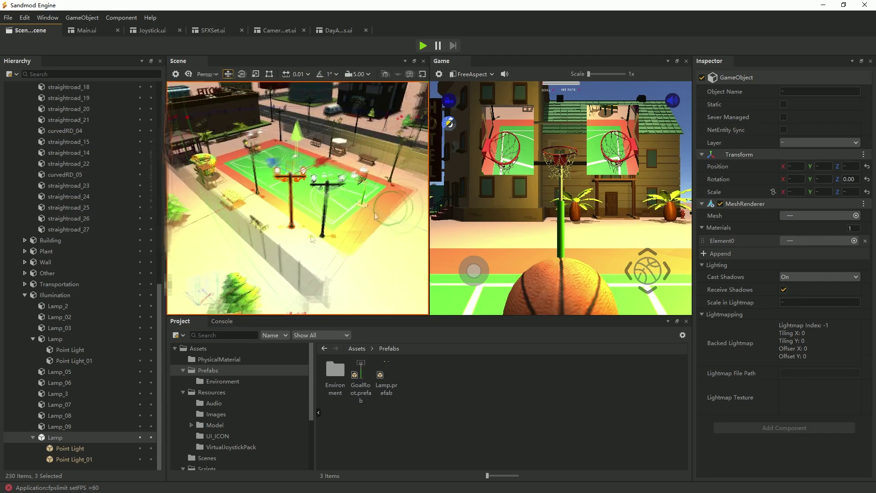
pyautogui.moveTo(374, 168); pyautogui.dragTo(349, 174, button='middle')
pyautogui.hotkey('ctrl', 'z')
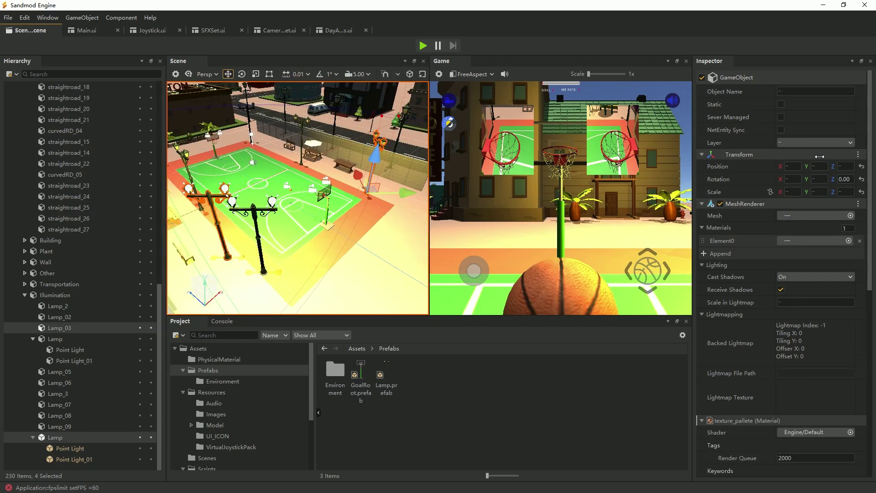
pyautogui.keyDown('ctrl'); pyautogui.click(329, 270); pyautogui.keyUp('ctrl')
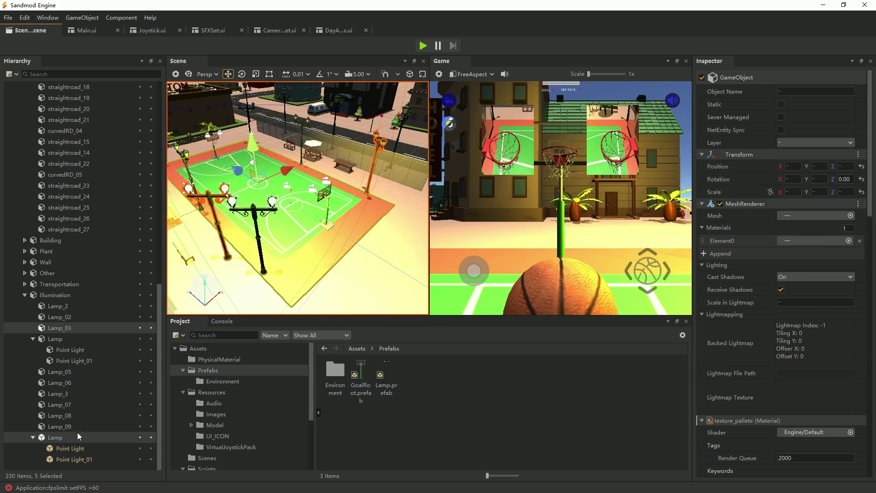
# Copy the Transform of Lamp_03 and paste its component values onto the new Lamp instance.
pyautogui.click(74, 329)
pyautogui.click(857, 154)
pyautogui.click(836, 195)
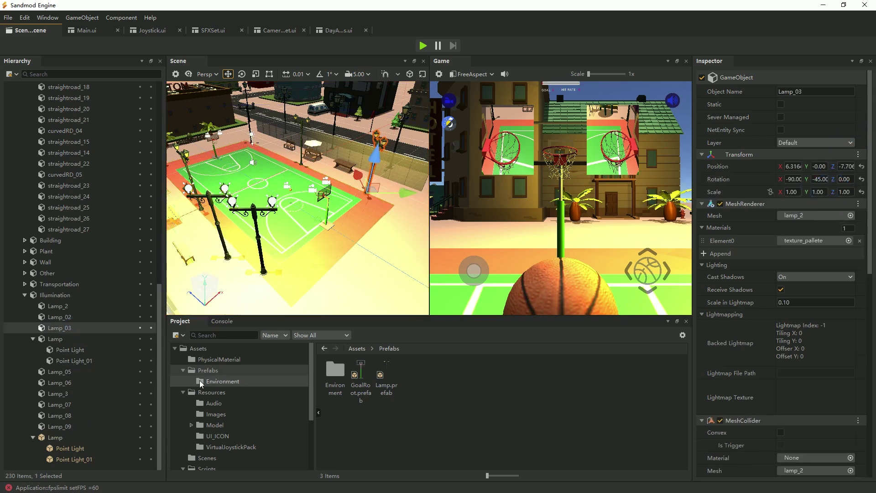
pyautogui.click(54, 439)
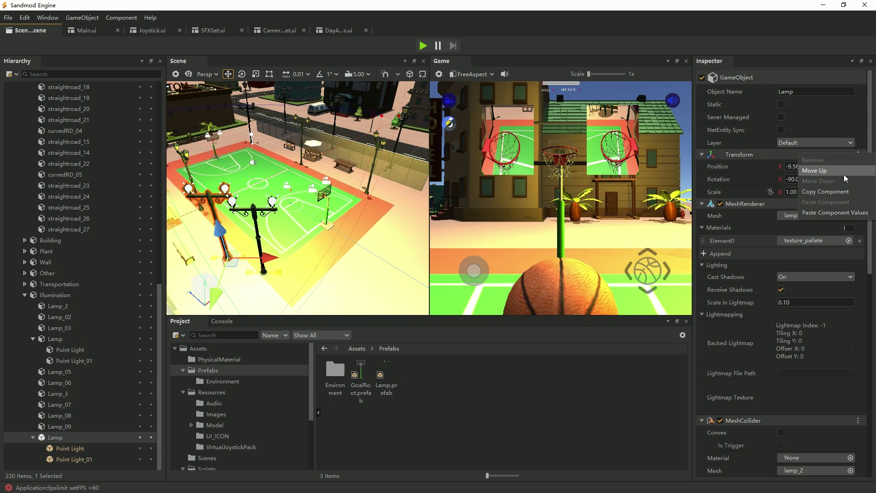
pyautogui.click(831, 211)
# Delete Lamp_03 and unpack the Lamp prefab instance that replaces it.
pyautogui.click(71, 328)
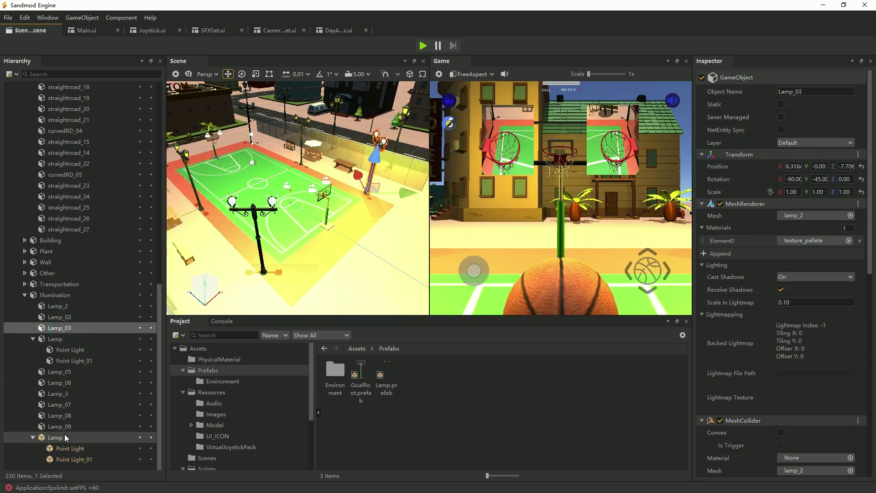
pyautogui.press('Delete')
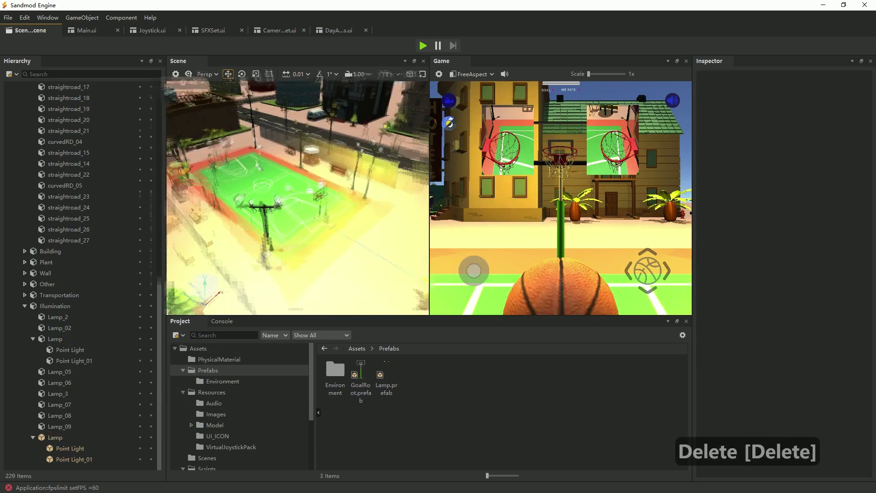
pyautogui.click(55, 437)
pyautogui.rightClick(60, 438)
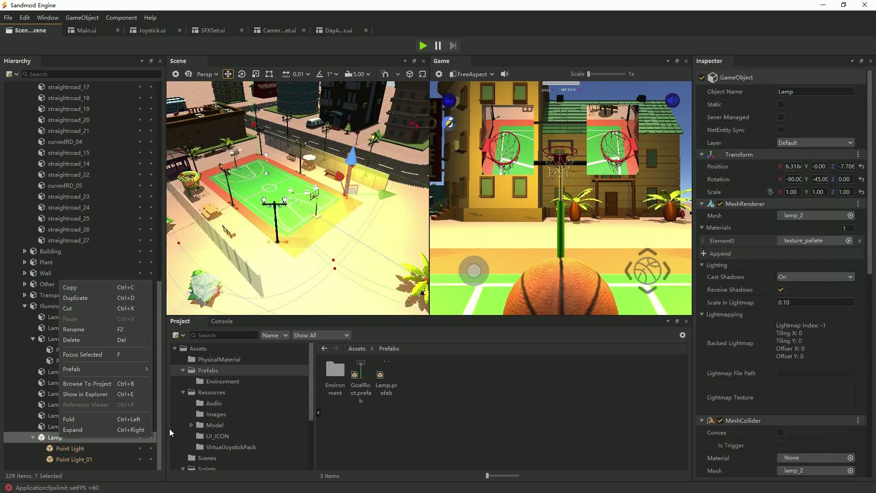
pyautogui.click(191, 421)
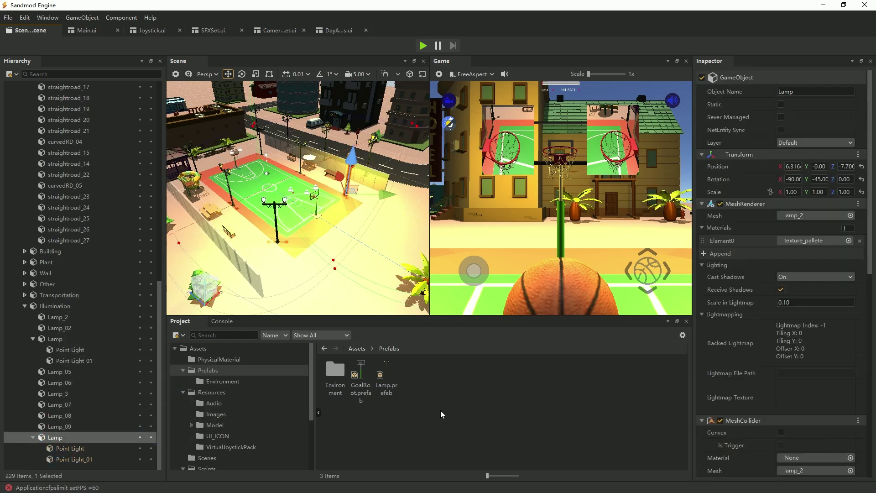
# Look over the court's lamps and dock the Scene view beside the Game view to enlarge it.
pyautogui.scroll(3, 297, 198)
pyautogui.moveTo(347, 192); pyautogui.dragTo(360, 165, button='right')
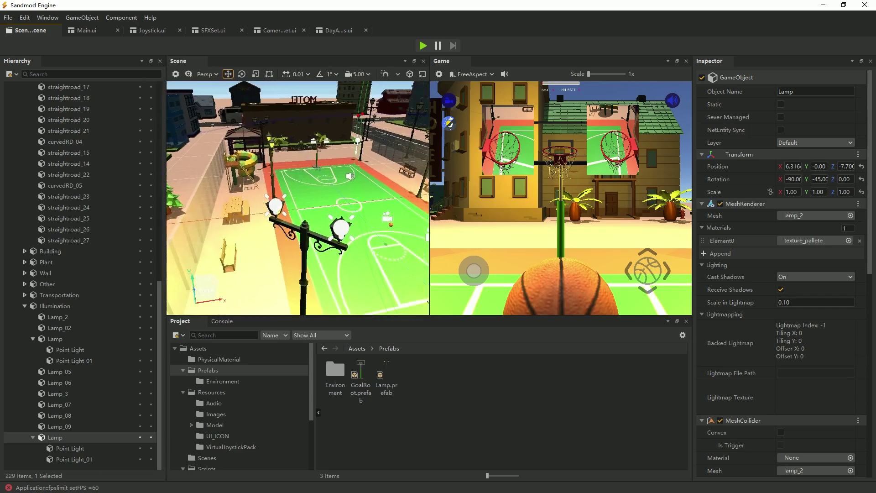
pyautogui.scroll(2, 377, 203)
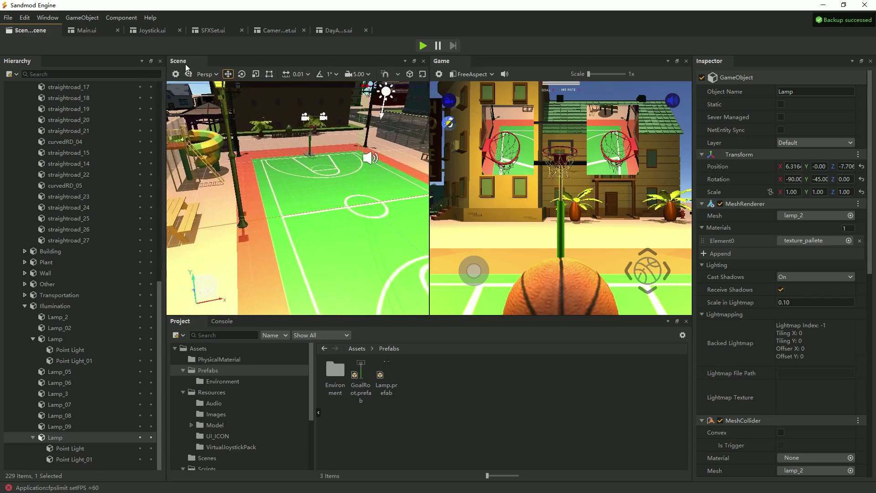
pyautogui.moveTo(185, 64); pyautogui.dragTo(477, 61)
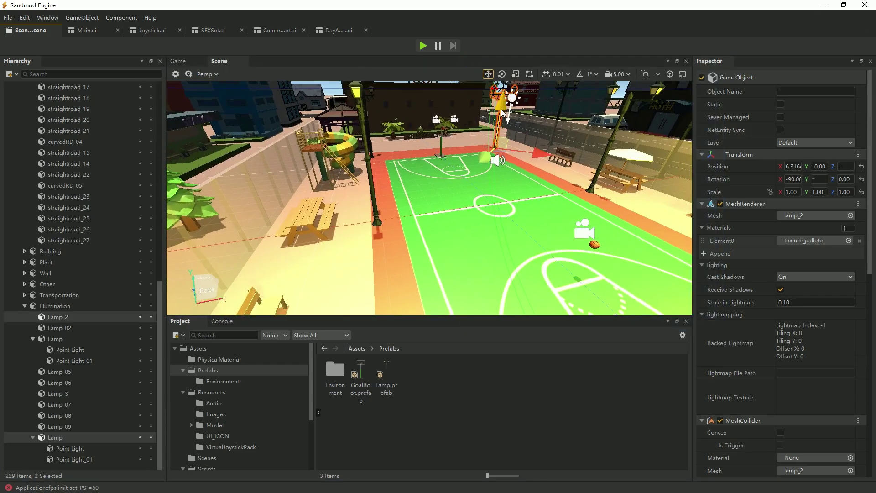
# Copy the Transform of Lamp_2 and add another Lamp prefab instance under Illumination.
pyautogui.click(61, 318)
pyautogui.click(859, 155)
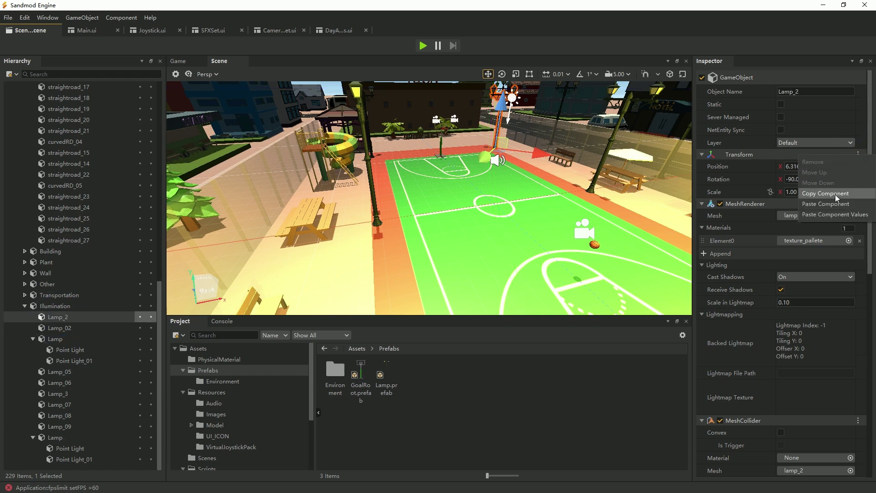
pyautogui.moveTo(97, 320); pyautogui.dragTo(98, 321)
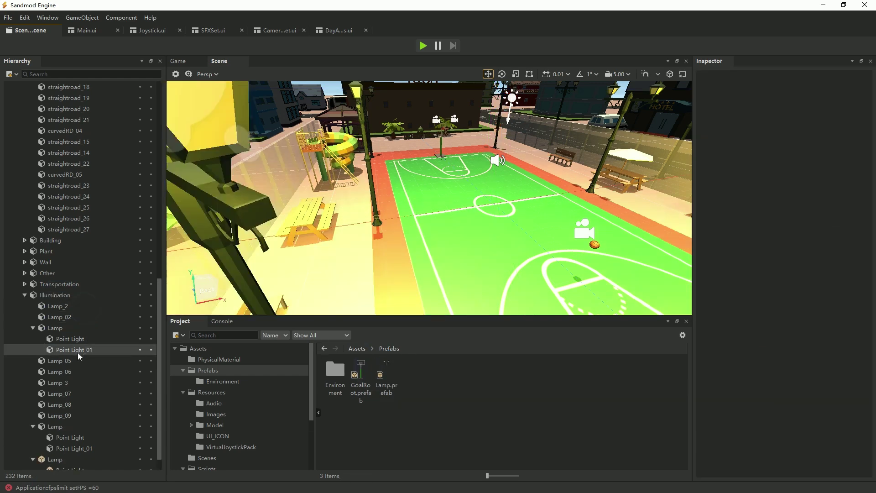
# Delete Lamp_2 and paste its copied Transform values onto the newly added Lamp.
pyautogui.click(79, 309)
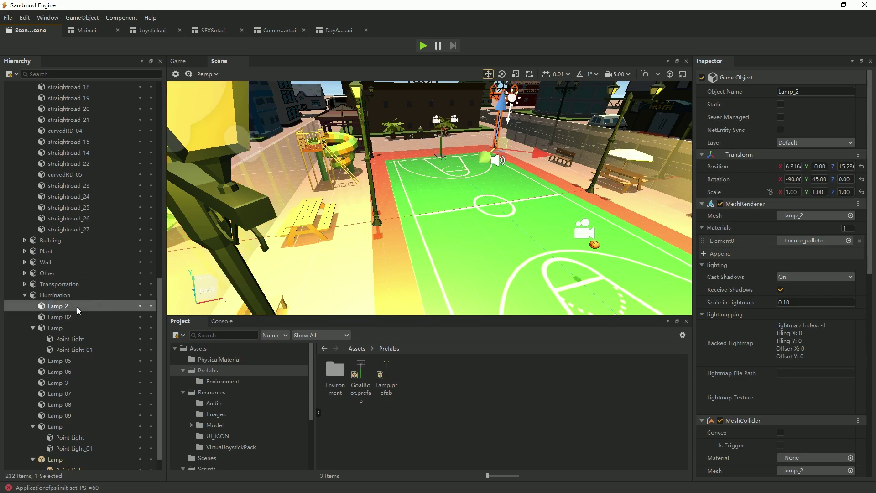
pyautogui.press('Delete')
pyautogui.click(72, 448)
pyautogui.click(857, 155)
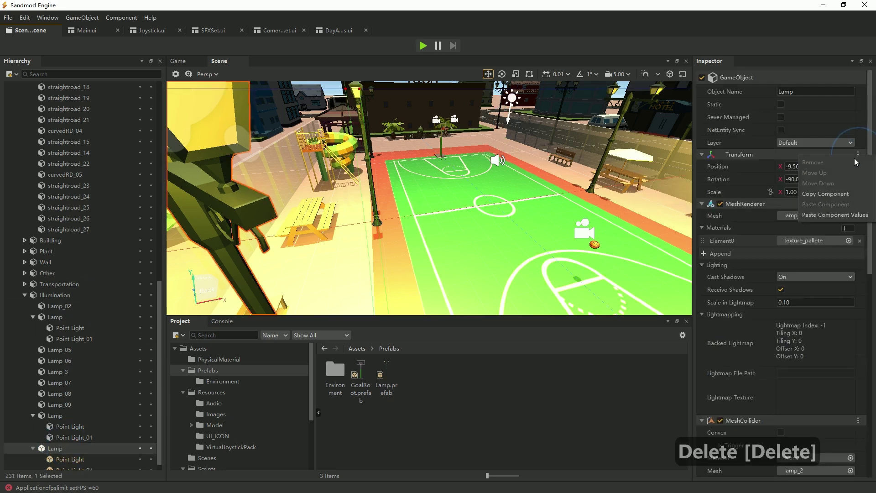
pyautogui.click(825, 216)
# Unpack the Lamp prefab instance that now stands in for Lamp_2.
pyautogui.rightClick(57, 450)
pyautogui.moveTo(98, 384)
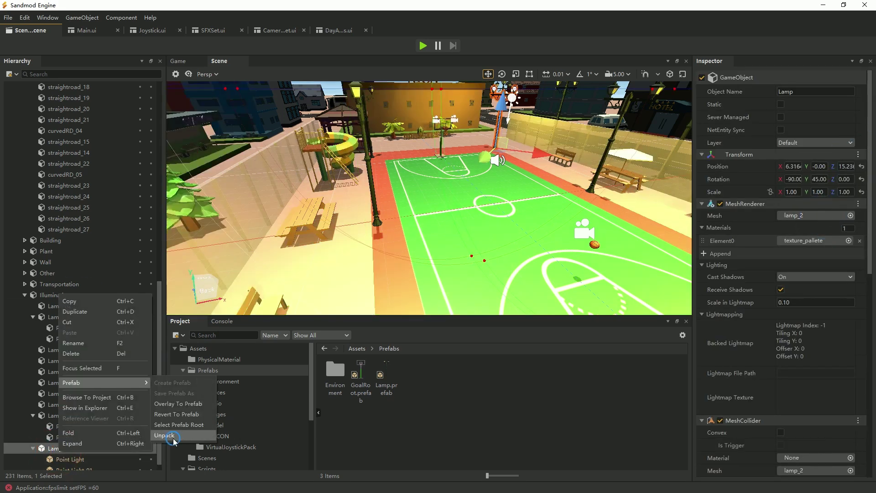
pyautogui.click(172, 438)
# Duplicate the last Lamp object under Illumination.
pyautogui.scroll(-2, 63, 454)
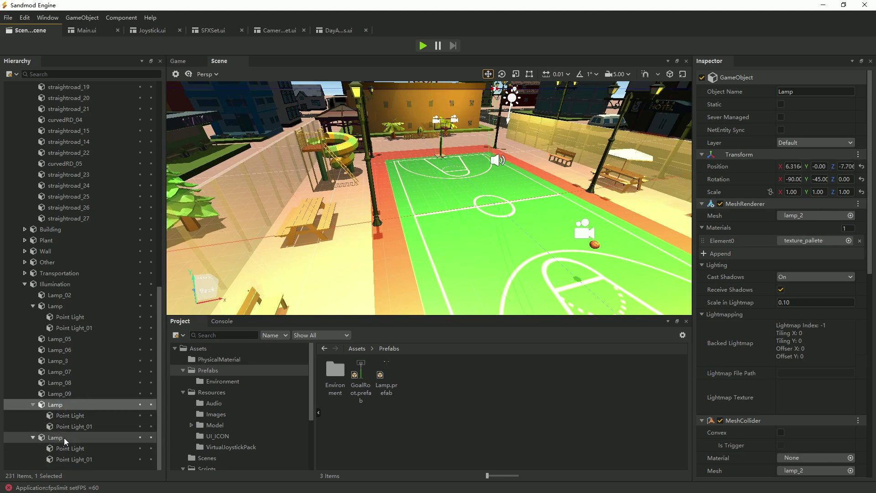
pyautogui.hotkey('ctrl', 'd')
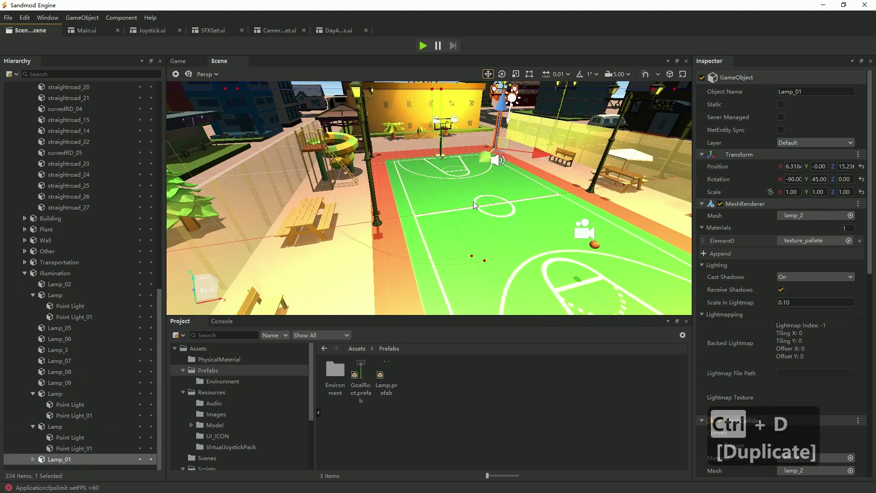
# Copy the Transform component of Lamp_02 at the court's far corner and delete Lamp_02.
pyautogui.moveTo(473, 202); pyautogui.dragTo(473, 202, button='right')
pyautogui.moveTo(472, 201); pyautogui.dragTo(285, 227, button='middle')
pyautogui.keyDown('ctrl'); pyautogui.click(546, 113); pyautogui.keyUp('ctrl')
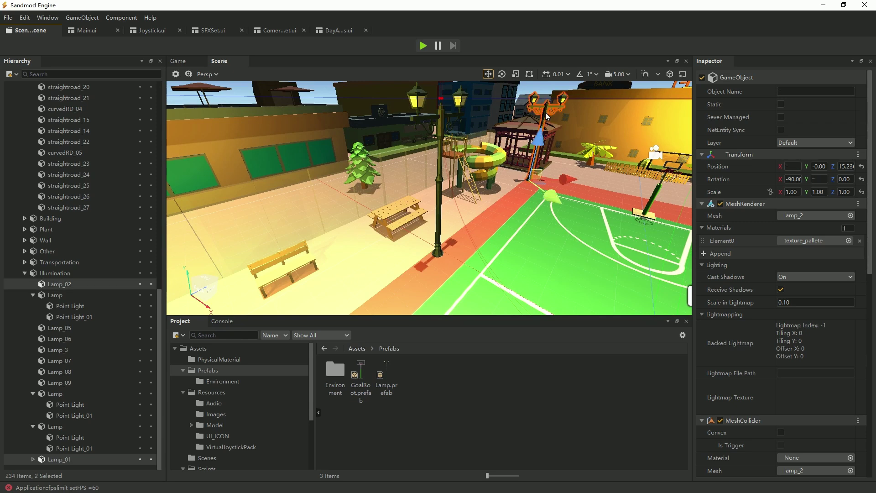
pyautogui.click(70, 286)
pyautogui.click(865, 158)
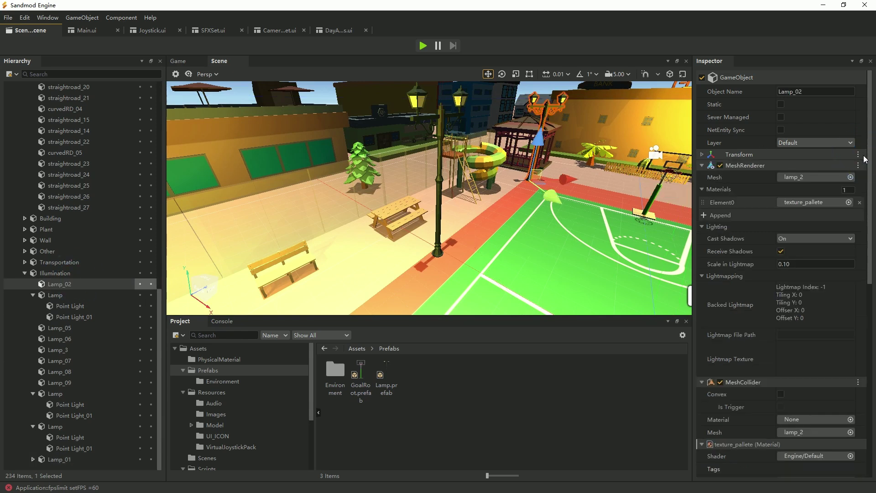
pyautogui.click(701, 166)
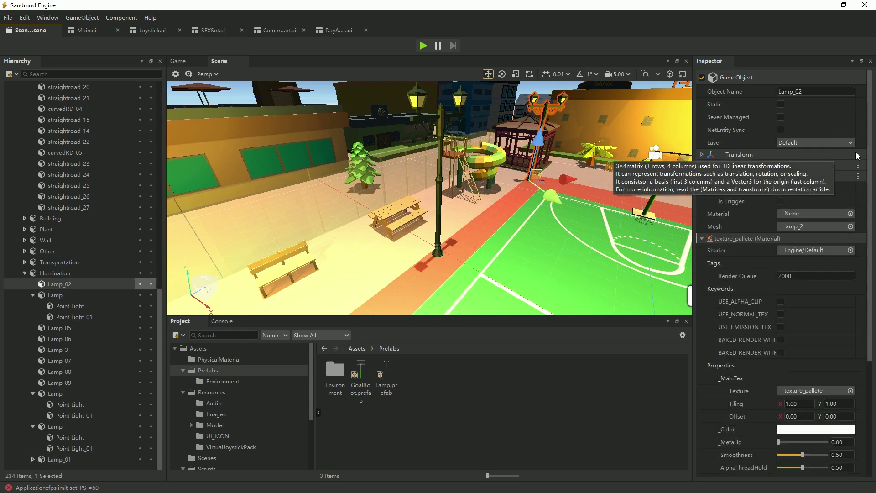
pyautogui.click(858, 155)
pyautogui.click(701, 165)
pyautogui.click(701, 155)
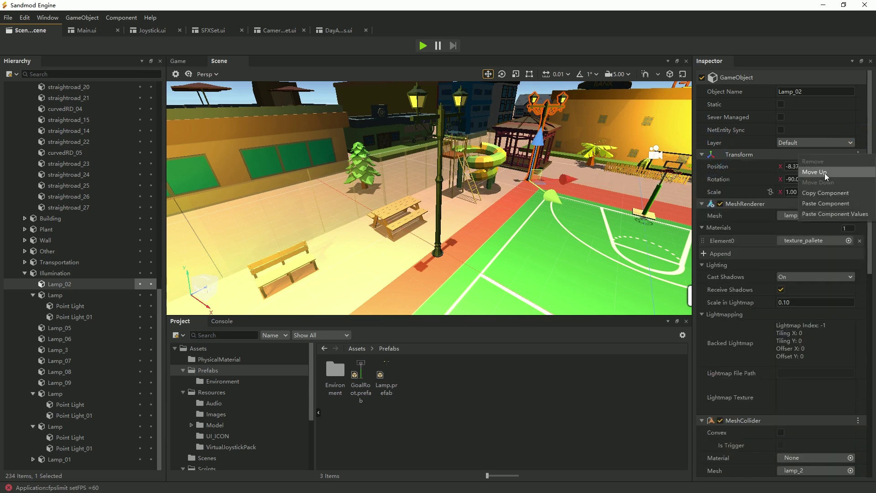
pyautogui.click(70, 285)
pyautogui.press('Delete')
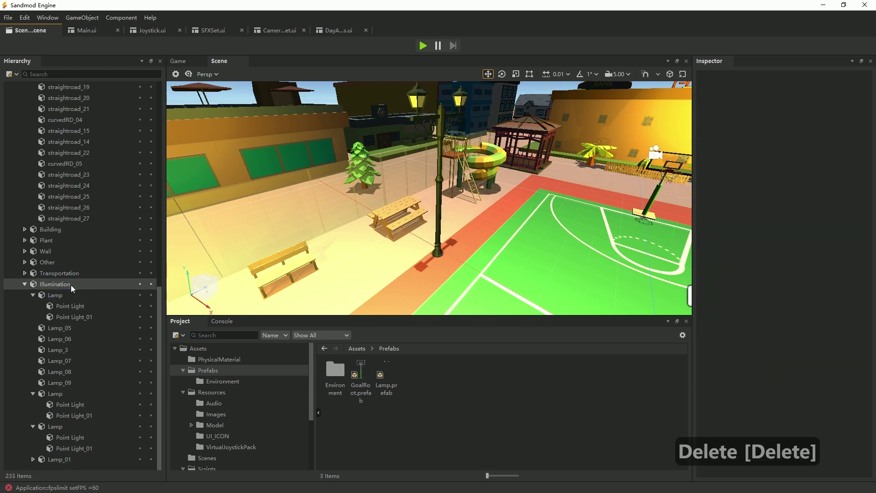
# Add another Lamp prefab instance under Illumination.
pyautogui.doubleClick(55, 294)
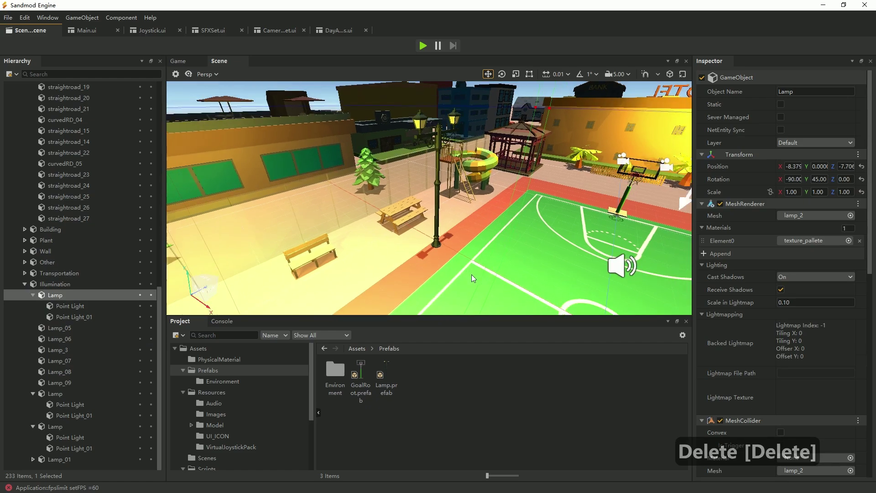
pyautogui.scroll(-4, 583, 197)
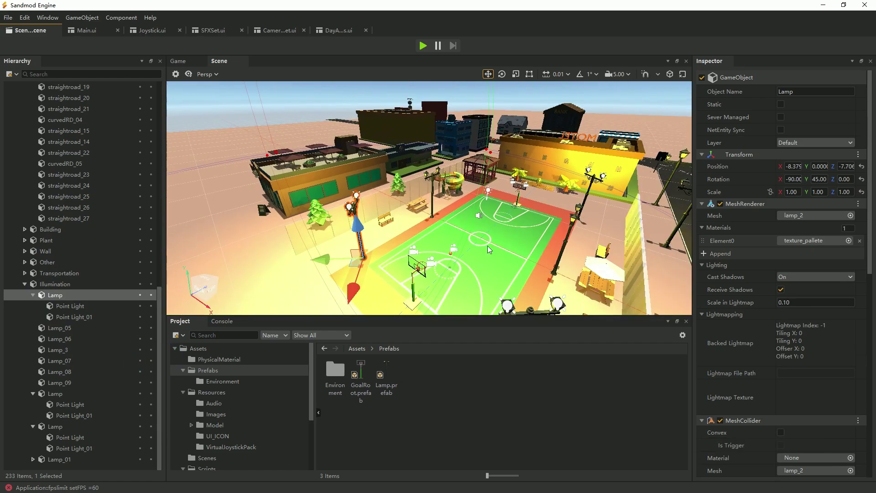
pyautogui.moveTo(487, 245); pyautogui.dragTo(455, 239, button='right')
pyautogui.scroll(-10, 460, 246)
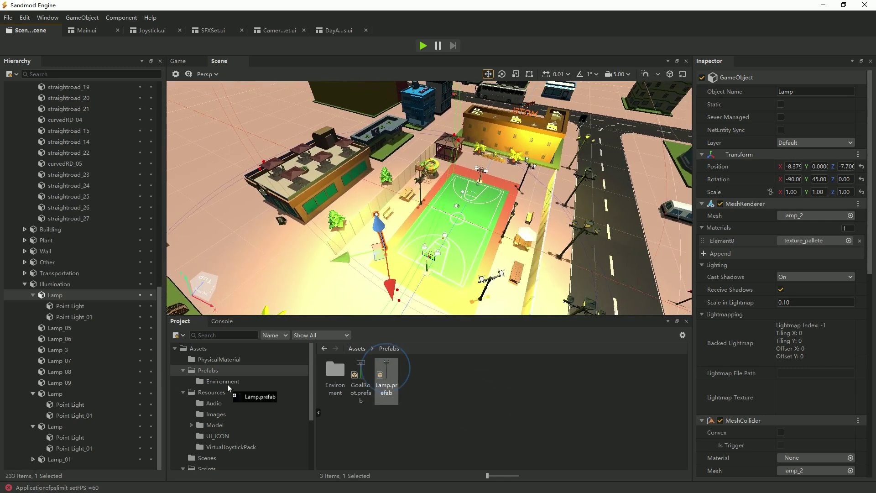
pyautogui.moveTo(227, 385); pyautogui.dragTo(66, 286)
# Paste the Transform values copied from Lamp_02 onto the newly added Lamp and unpack its prefab instance.
pyautogui.click(93, 434)
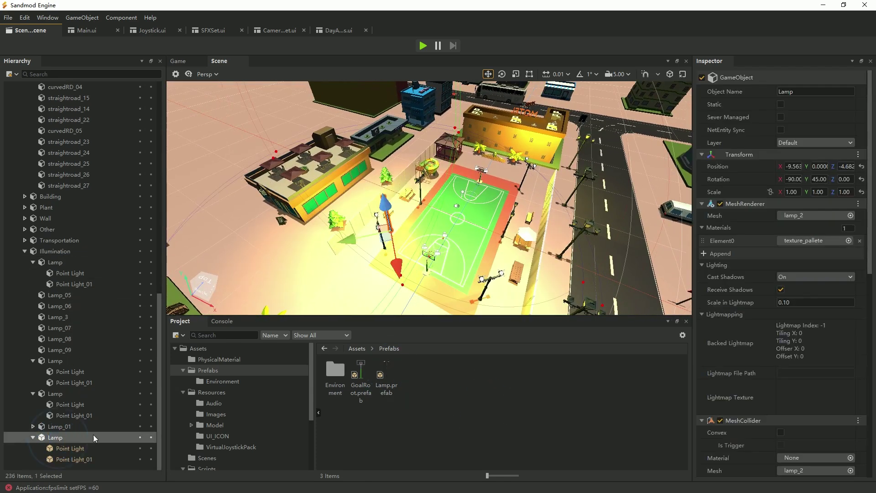
pyautogui.click(859, 154)
pyautogui.click(837, 215)
pyautogui.rightClick(66, 440)
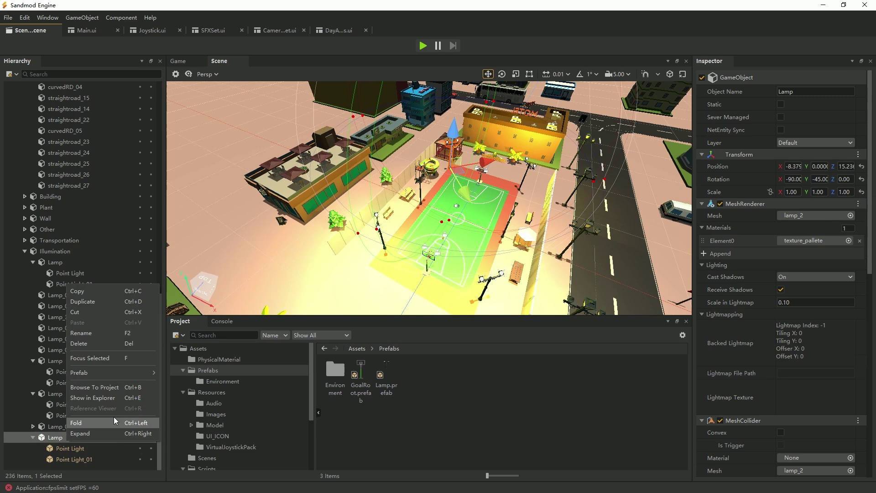
pyautogui.click(180, 426)
# Run the game briefly to preview the court with the replaced lamps, and stop it.
pyautogui.click(424, 46)
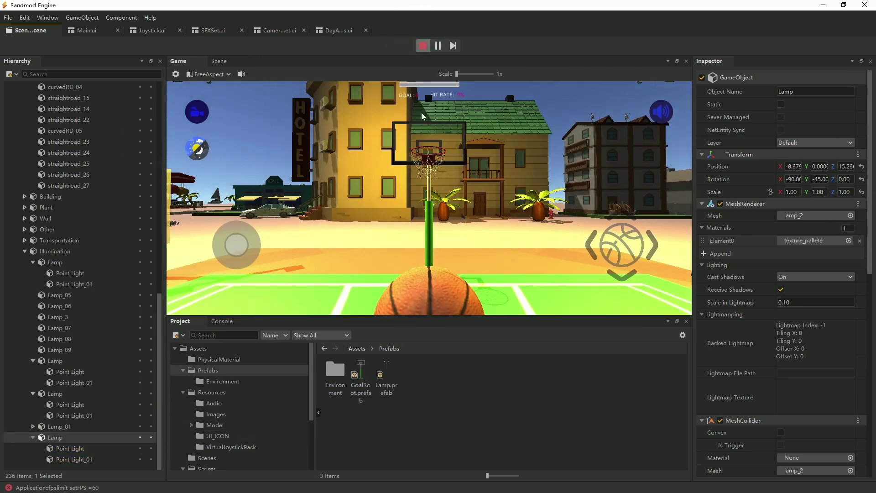
pyautogui.click(423, 45)
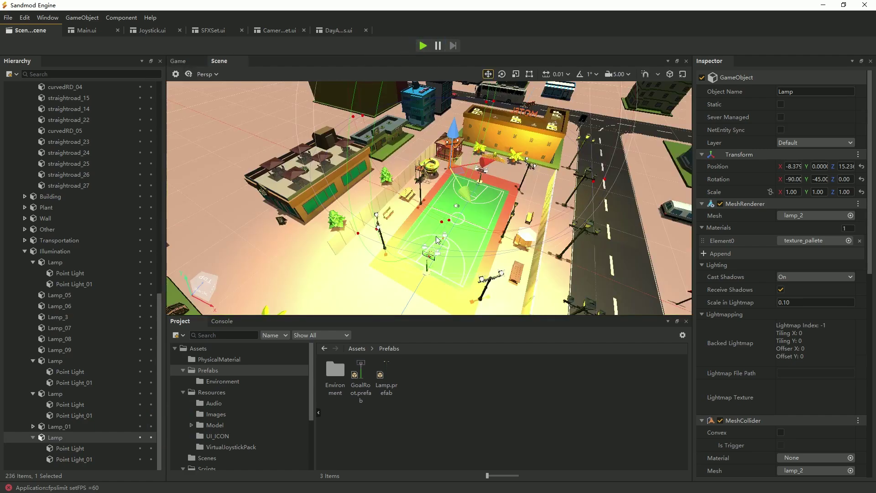
# Examine the lamps around the basketball court in the Scene view, from close up and from the top view.
pyautogui.scroll(-3, 436, 240)
pyautogui.scroll(6, 436, 240)
pyautogui.moveTo(570, 258); pyautogui.dragTo(573, 187, button='right')
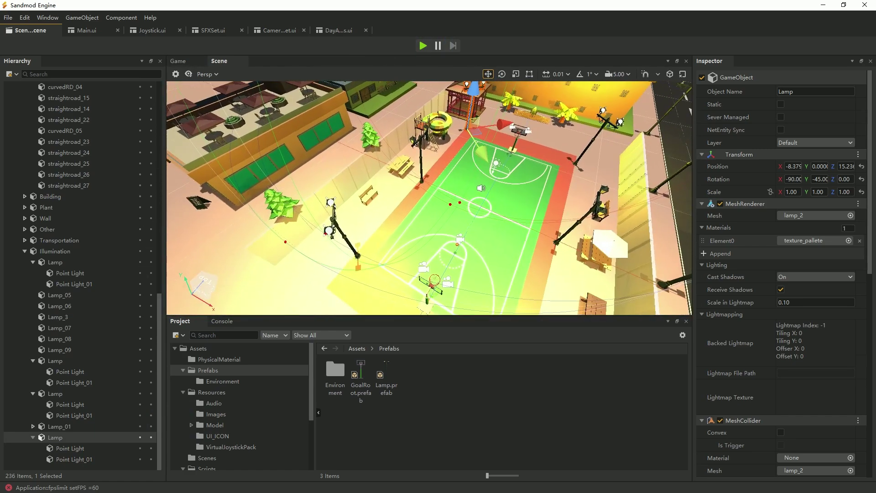
pyautogui.scroll(4, 512, 152)
pyautogui.scroll(2, 544, 152)
pyautogui.scroll(2, 496, 168)
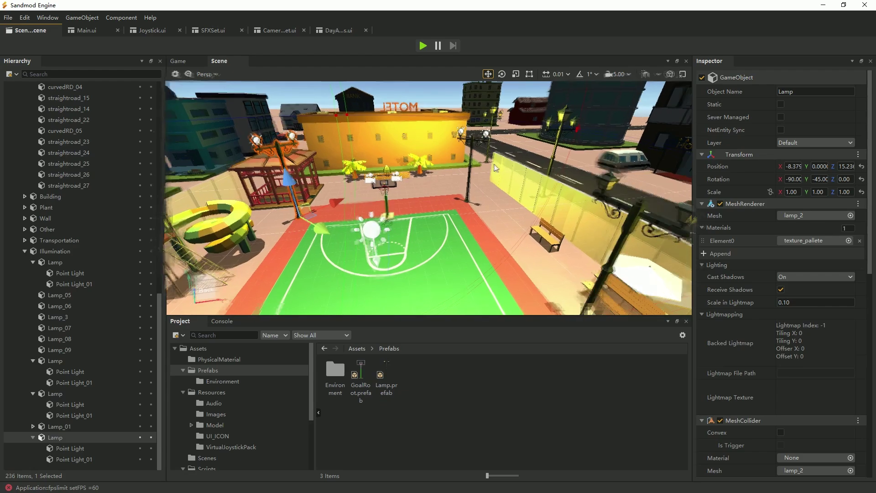
pyautogui.scroll(3, 495, 164)
pyautogui.scroll(-1, 494, 165)
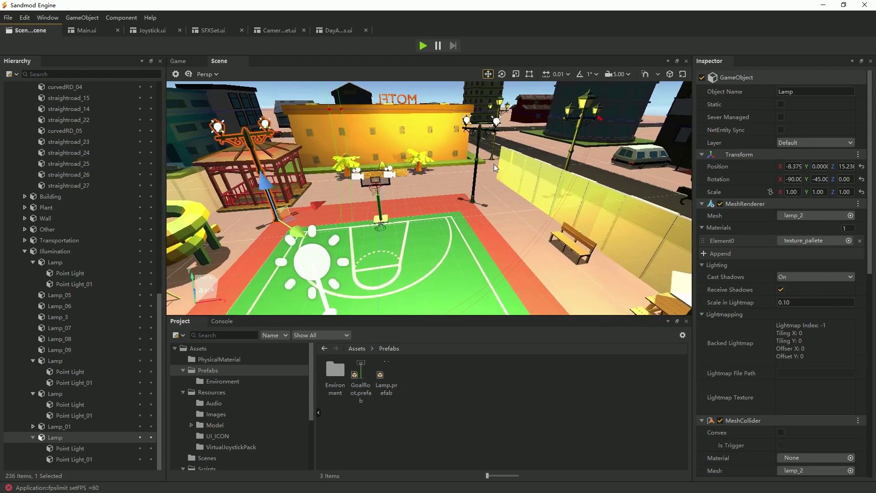
pyautogui.scroll(-5, 493, 164)
pyautogui.scroll(3, 486, 176)
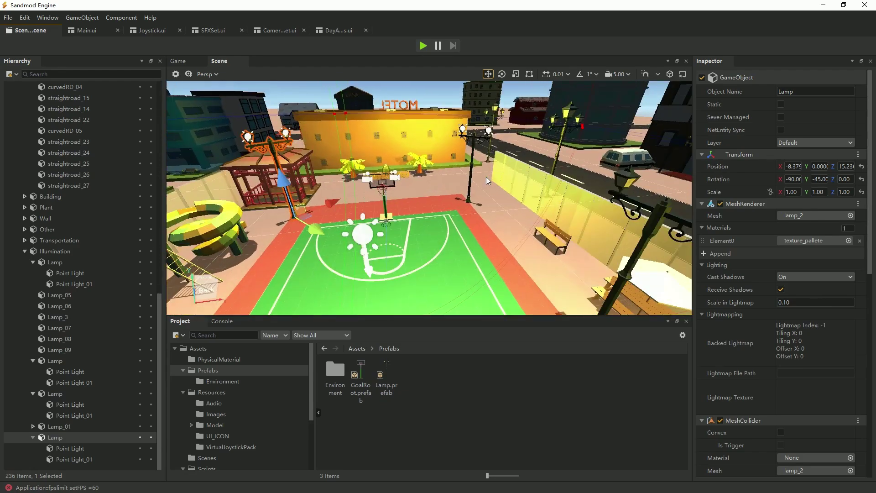
pyautogui.scroll(4, 486, 177)
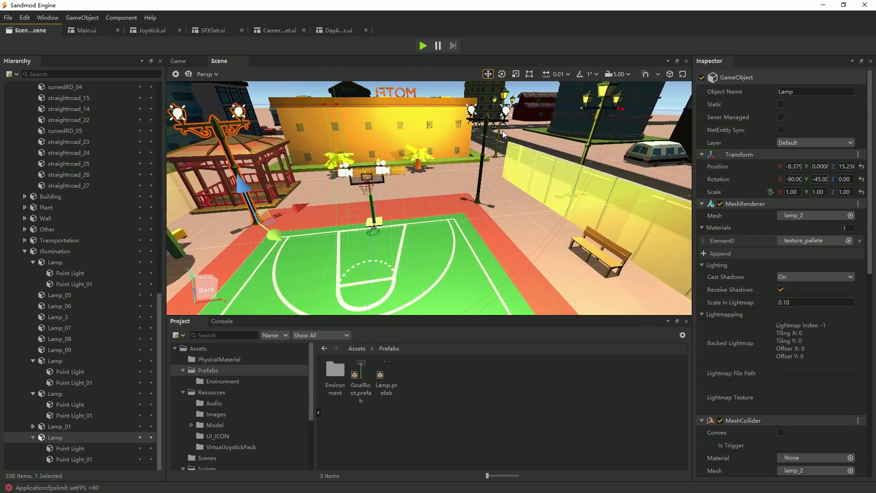
pyautogui.scroll(-5, 502, 130)
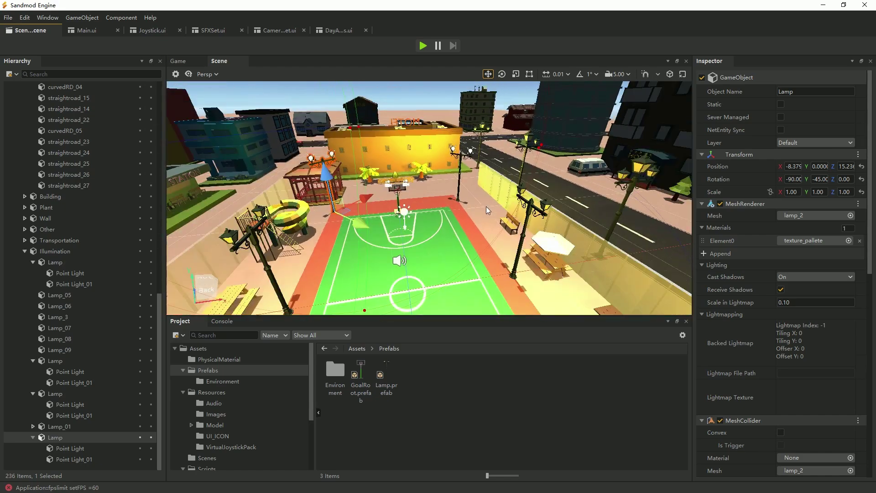
pyautogui.scroll(-8, 487, 207)
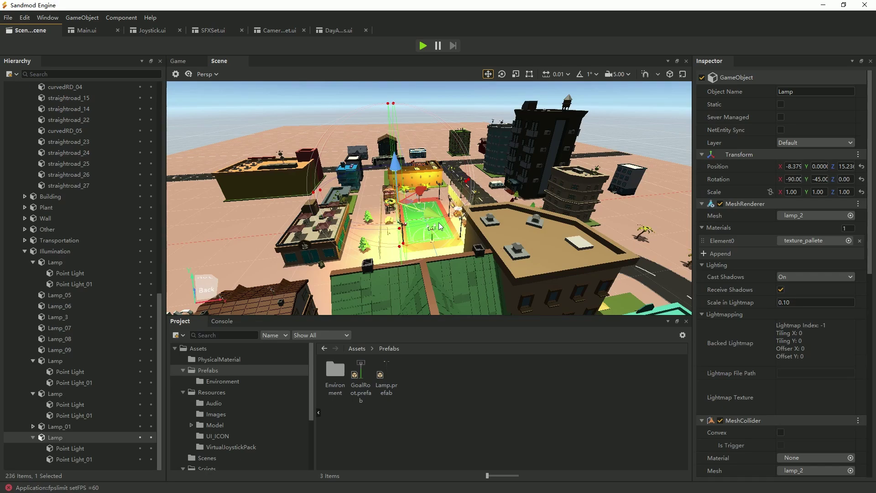
pyautogui.click(209, 280)
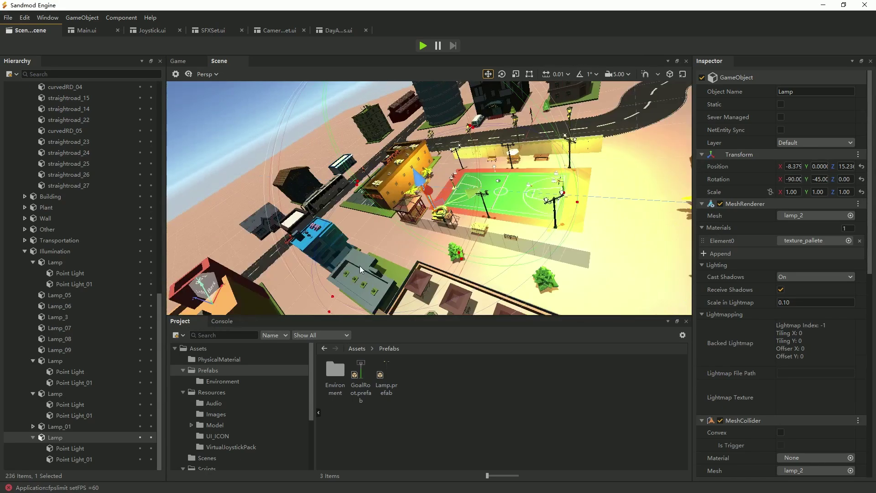
pyautogui.scroll(5, 451, 191)
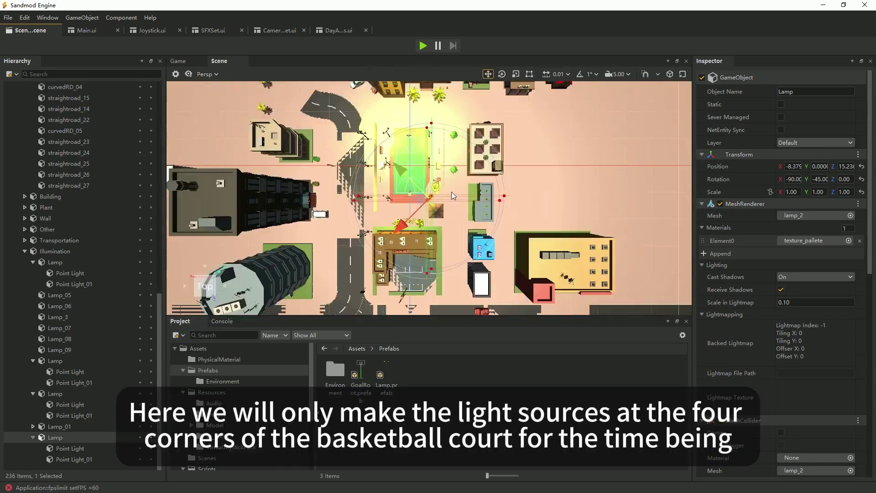
pyautogui.scroll(-2, 455, 204)
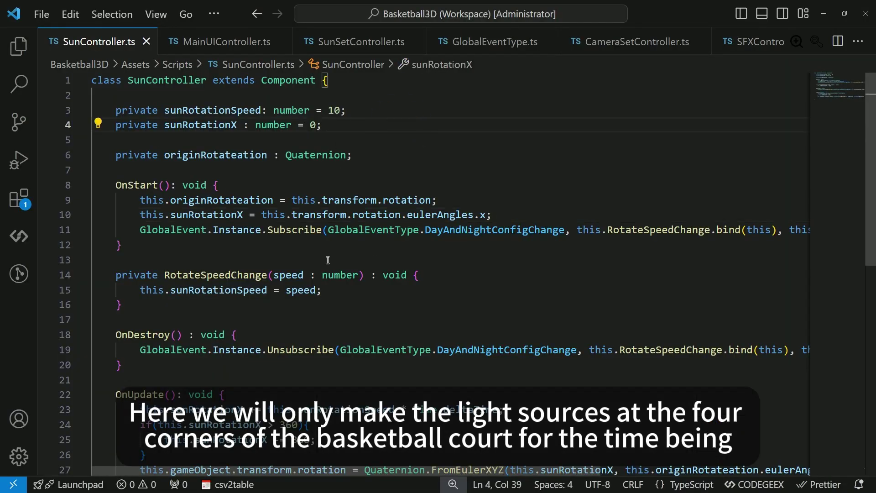
# Switch to Visual Studio Code and insert an empty if block at the start of OnUpdate in SunController.ts.
pyautogui.scroll(-5, 329, 260)
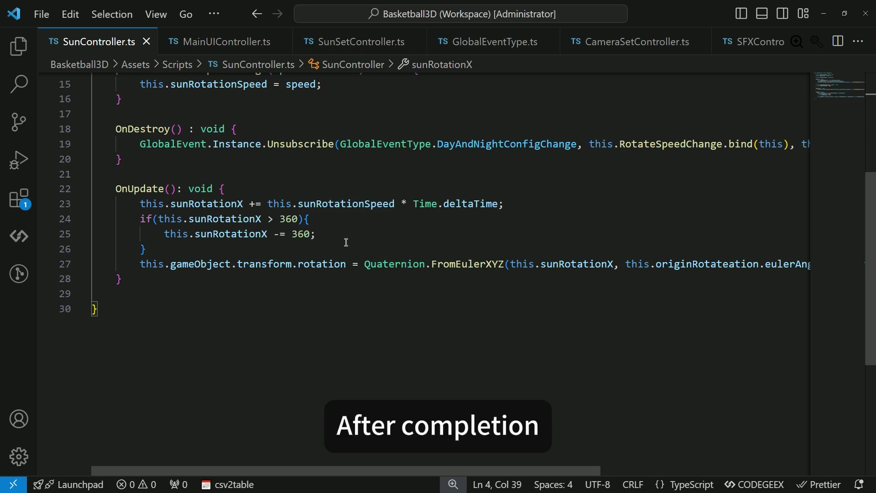
pyautogui.click(254, 190)
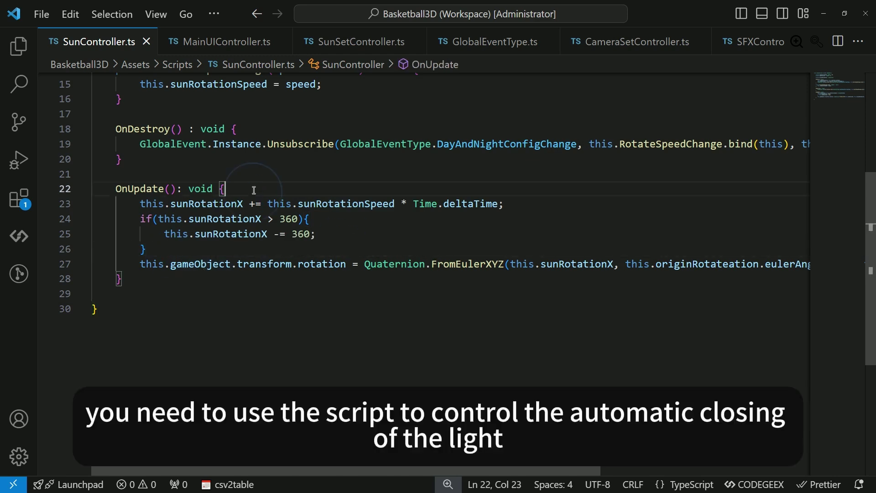
pyautogui.press('Return')
pyautogui.write('if(){')
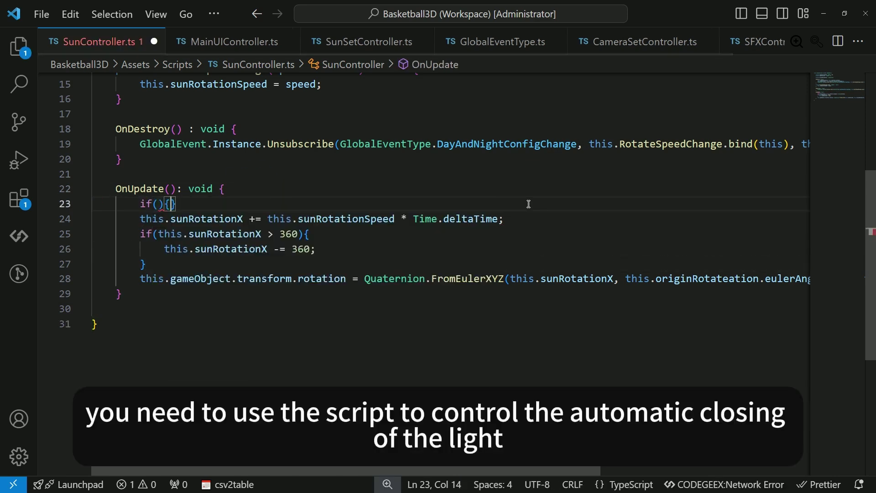
pyautogui.press('Return')
# Set the new block's condition to this.sunRotationX > 180 && this.sunRotationX < 360.
pyautogui.press('Up')
pyautogui.press('Left')
pyautogui.write('this.sun')
pyautogui.press('Down')
pyautogui.press('Tab')
pyautogui.write('> 180 ')
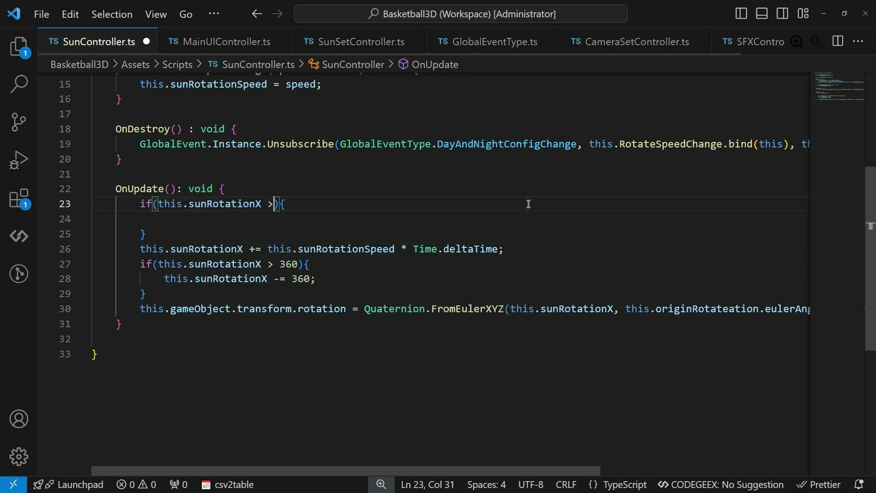
pyautogui.write('&& this.sun')
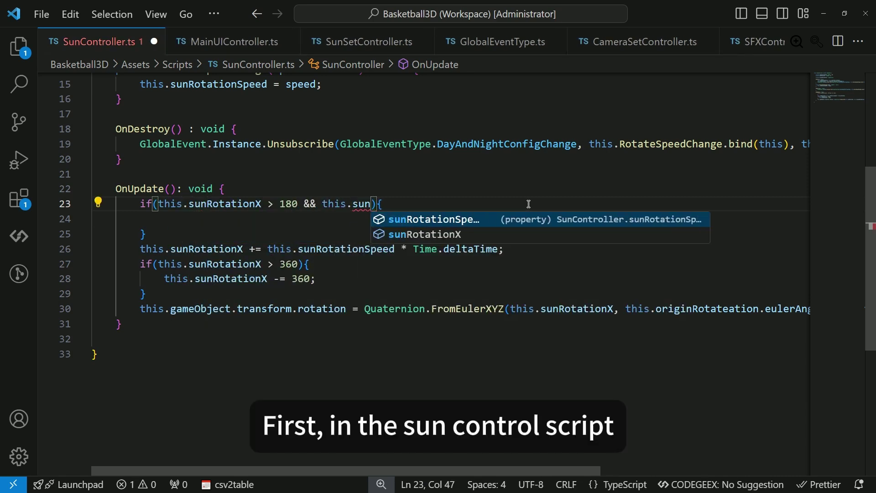
pyautogui.press('Down')
pyautogui.press('Tab')
pyautogui.write('< 360){ ')
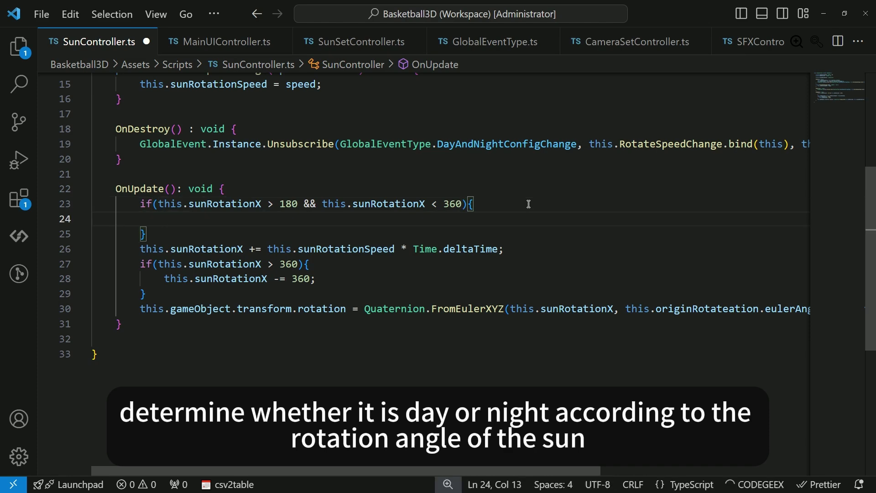
pyautogui.write('GameData.is')
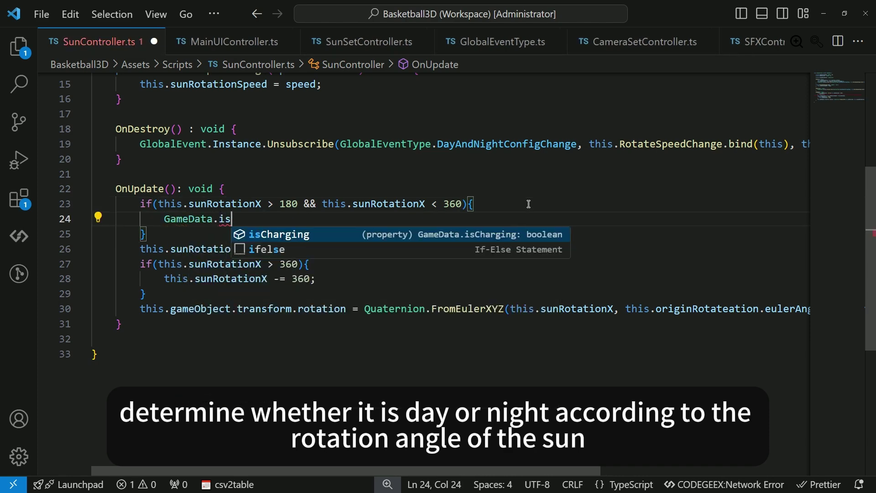
pyautogui.write('Night = true;')
# Set GameData.isNight = true inside the if block and generate the missing isNight declaration in GameData.ts with a quick fix.
pyautogui.click(241, 219)
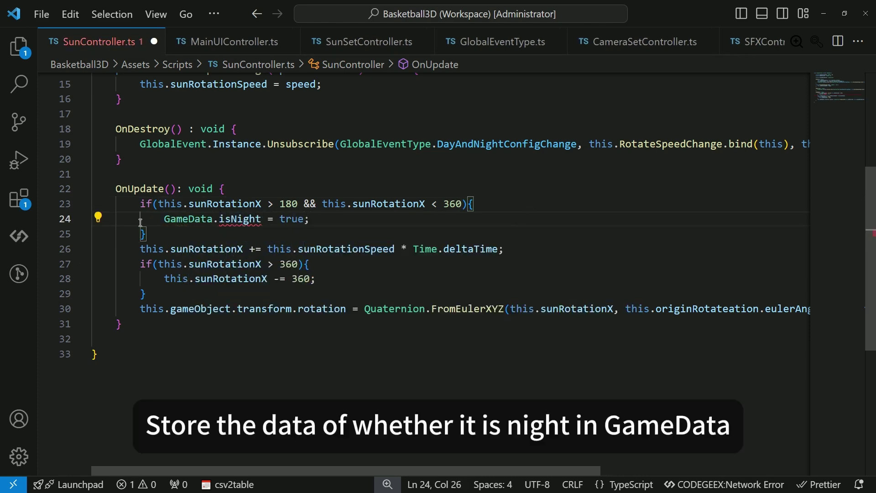
pyautogui.hotkey('ctrl', '.')
pyautogui.press('Return')
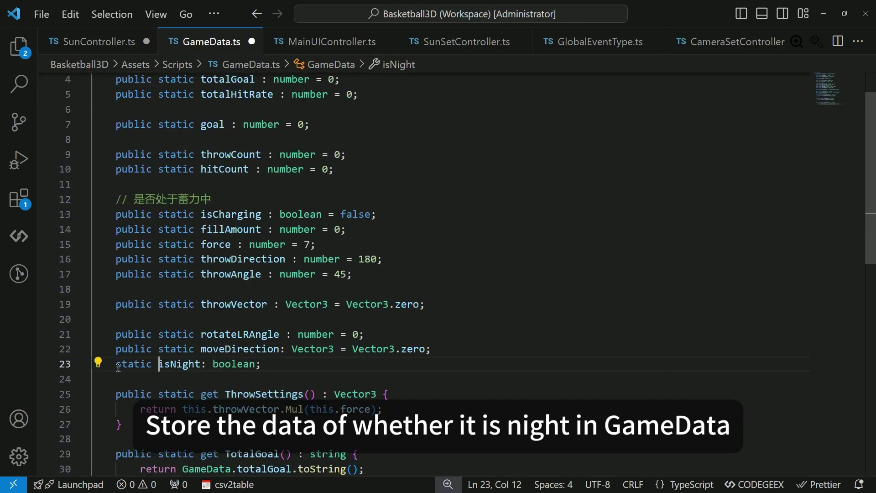
# Make the static isNight property public with the default value false, and save GameData.ts.
pyautogui.click(118, 368)
pyautogui.write('public')
pyautogui.hotkey('ctrl', 's')
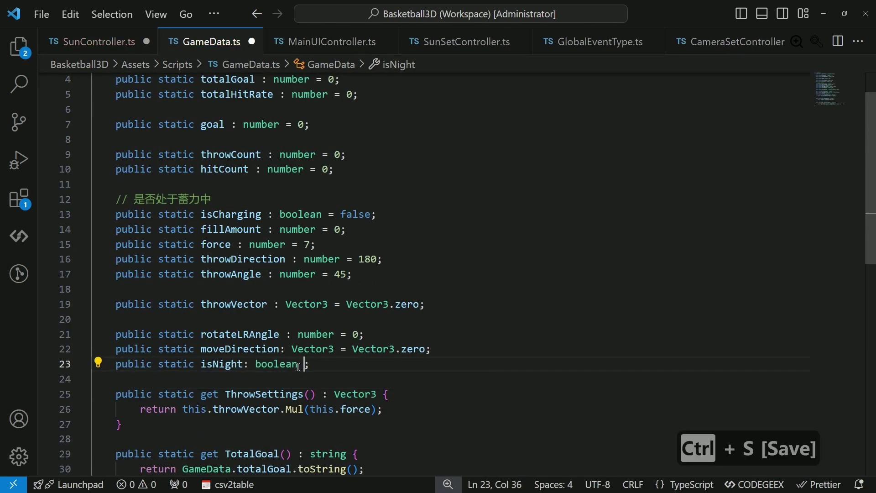
pyautogui.press('BackSpace')
pyautogui.write('= false')
pyautogui.hotkey('ctrl', 's')
# Add an else branch to the sun rotation check in SunController.ts that sets GameData.isNight = false, and save the file.
pyautogui.hotkey('ctrl', 'Tab')
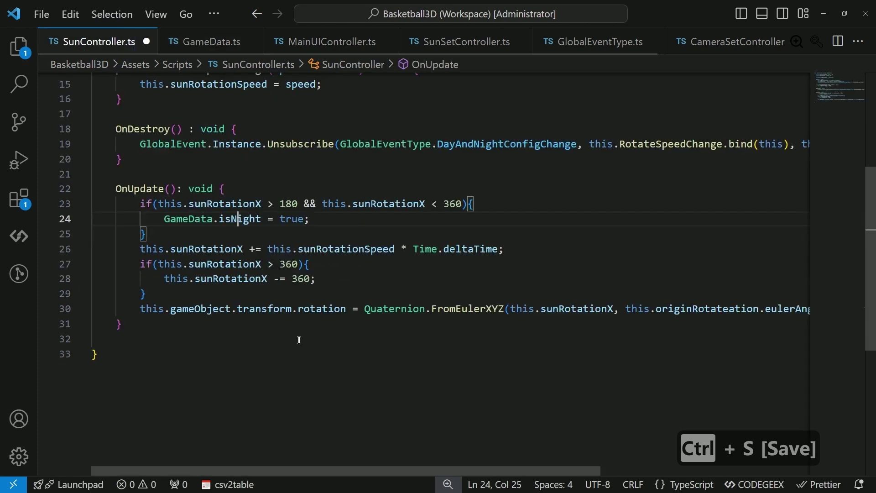
pyautogui.write('else {')
pyautogui.press('Return')
pyautogui.write('GameData')
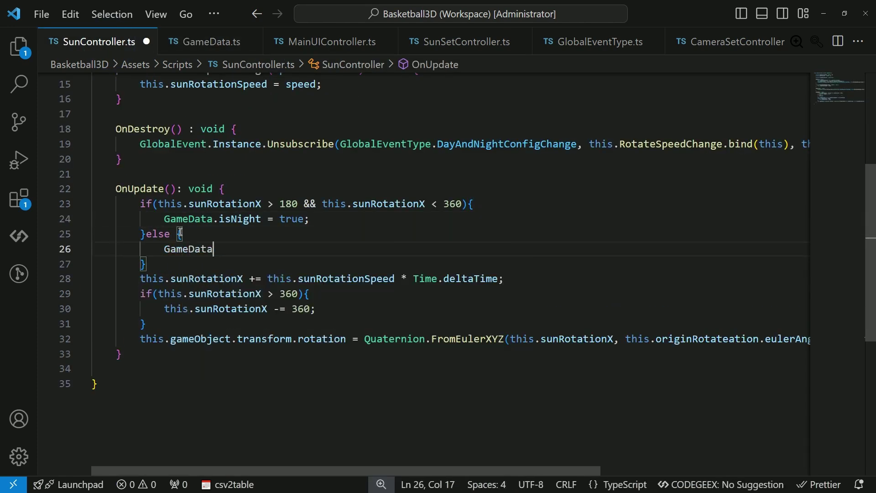
pyautogui.write('.isNight = fal')
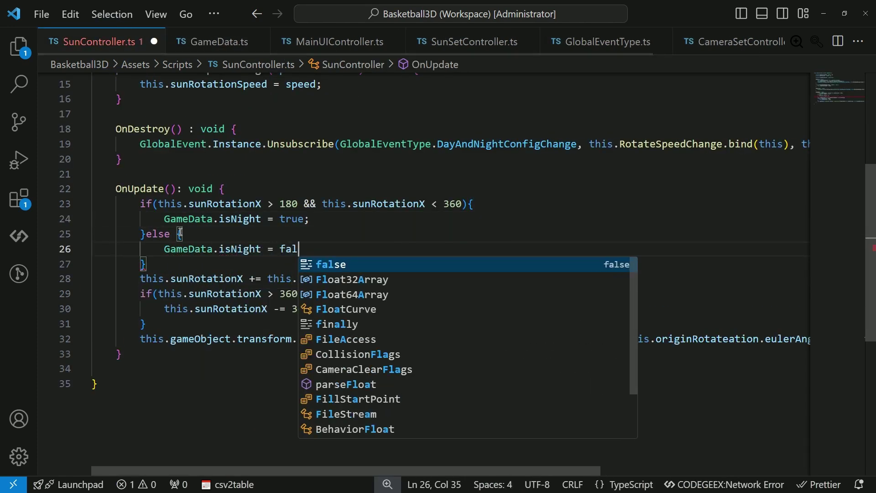
pyautogui.write('se;')
pyautogui.hotkey('ctrl', 's')
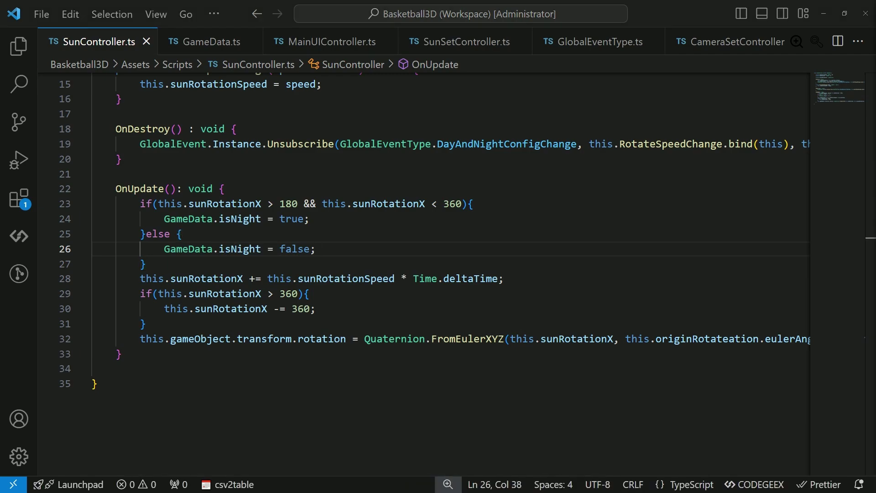
# Switch to Sandmod Engine and create a TypeScript file named Lightcontroller in the Scripts folder.
pyautogui.hotkey('alt', 'Tab')
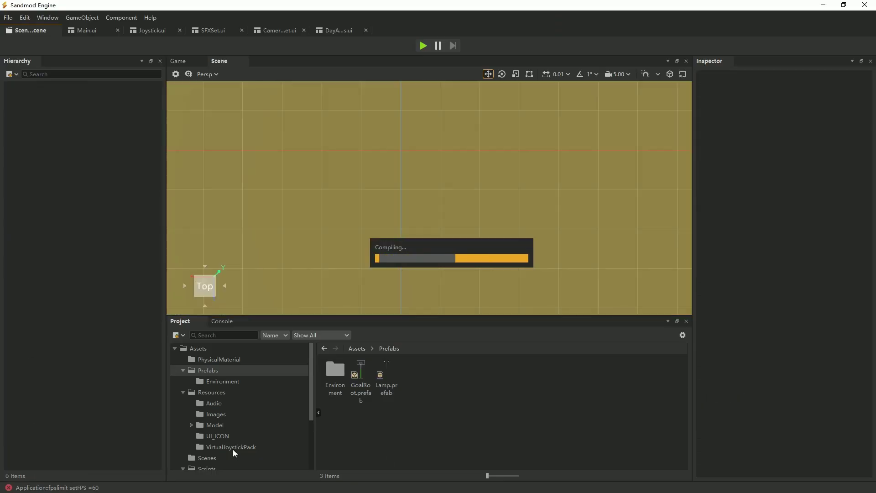
pyautogui.scroll(-3, 229, 438)
pyautogui.click(206, 392)
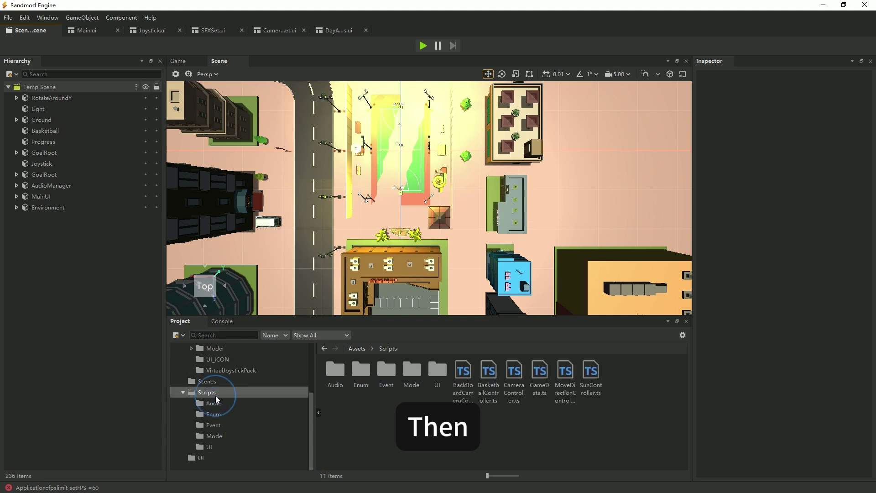
pyautogui.rightClick(555, 445)
pyautogui.moveTo(576, 271)
pyautogui.click(712, 390)
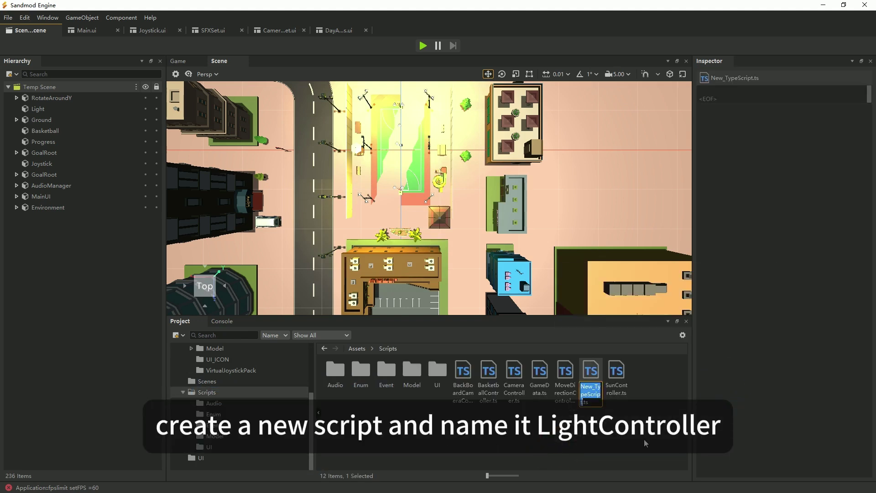
pyautogui.write('Lights')
pyautogui.press('BackSpace')
pyautogui.press('BackSpace')
pyautogui.press('BackSpace')
pyautogui.write('ightcontro')
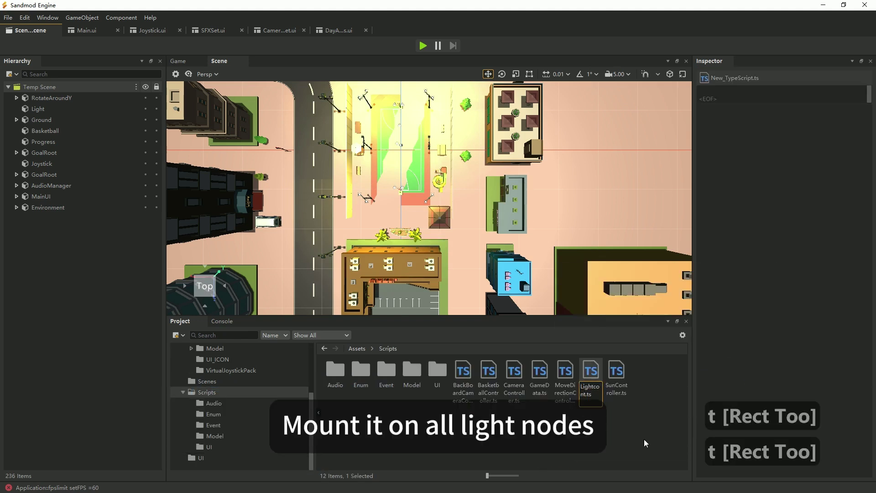
pyautogui.write('ller')
pyautogui.press('Return')
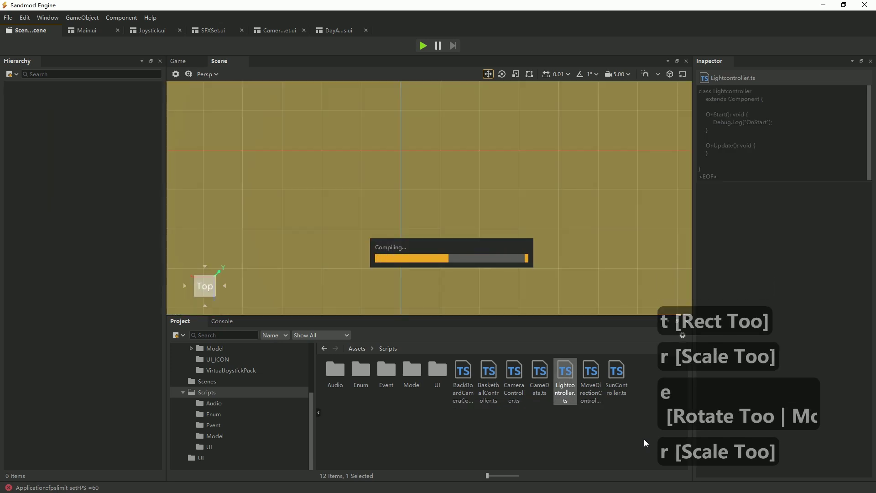
# Rename the new script file to LightController.ts, with a capital C.
pyautogui.press('F2')
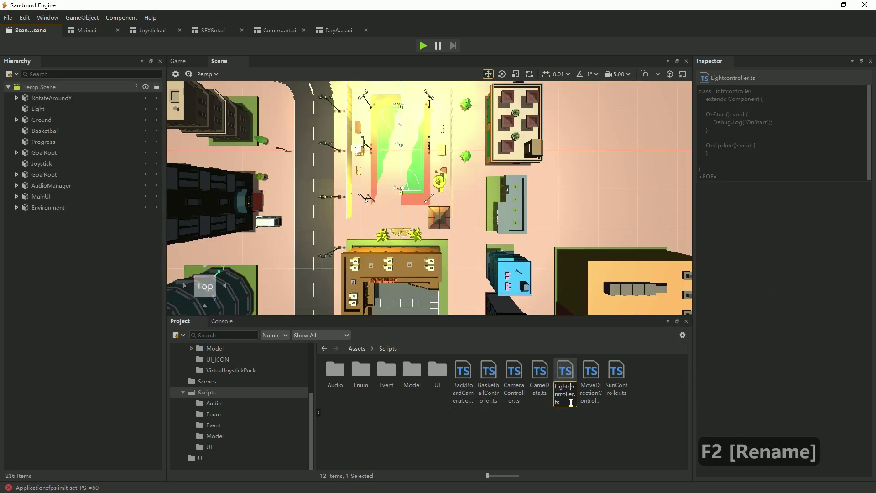
pyautogui.write('C')
pyautogui.press('Return')
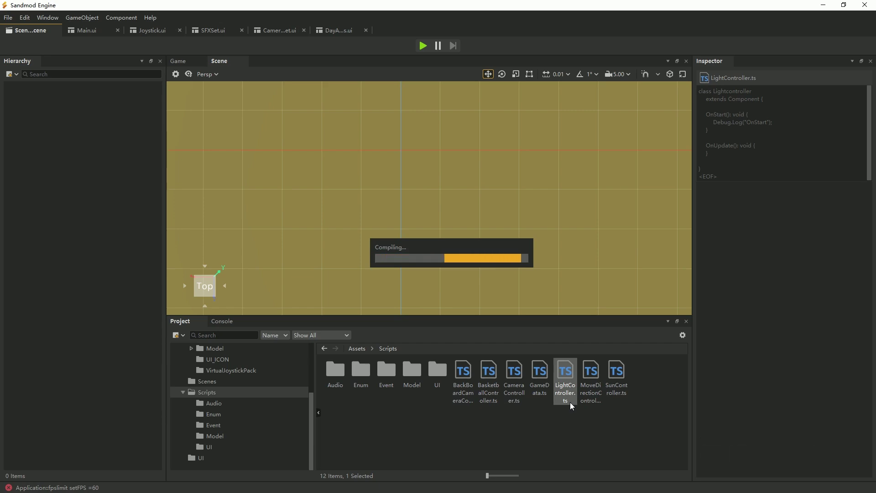
# Copy the script's file name, open it in Visual Studio Code, replace the class name with LightController and save.
pyautogui.press('F2')
pyautogui.hotkey('ctrl', 'c')
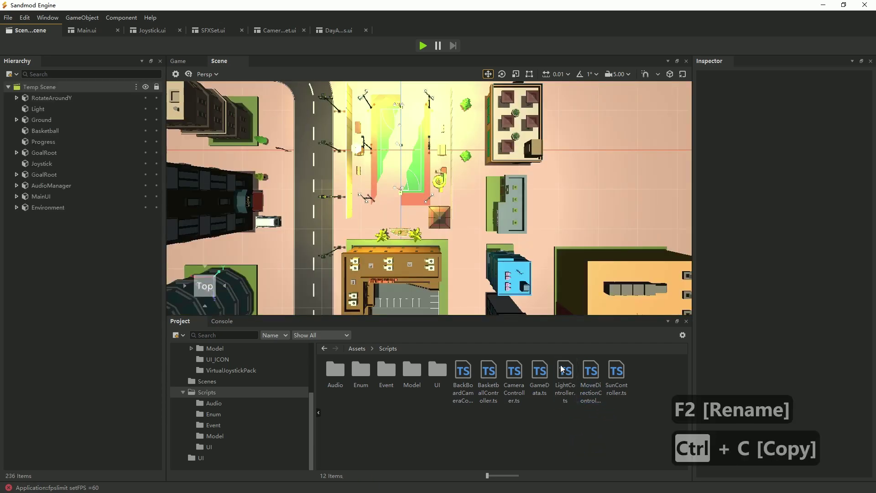
pyautogui.doubleClick(573, 380)
pyautogui.doubleClick(174, 80)
pyautogui.hotkey('ctrl', 'v')
pyautogui.click(335, 129)
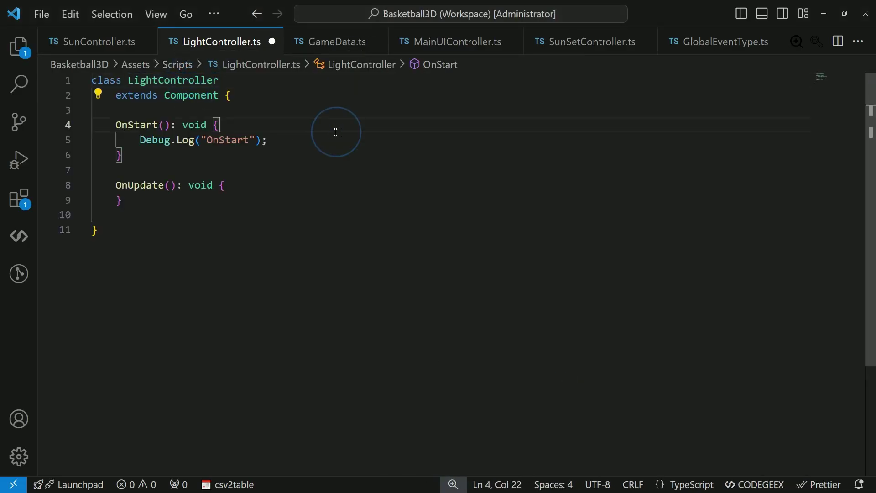
pyautogui.hotkey('ctrl', 's')
# Switch to Sandmod Engine and pick a lamp beside the court in the scene to find it in the Illumination group.
pyautogui.hotkey('alt', 'Tab')
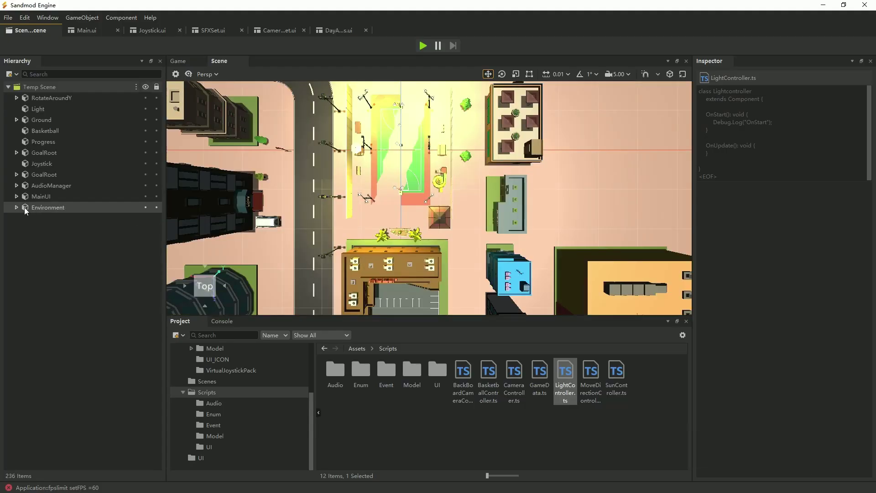
pyautogui.scroll(-5, 405, 147)
pyautogui.scroll(3, 406, 149)
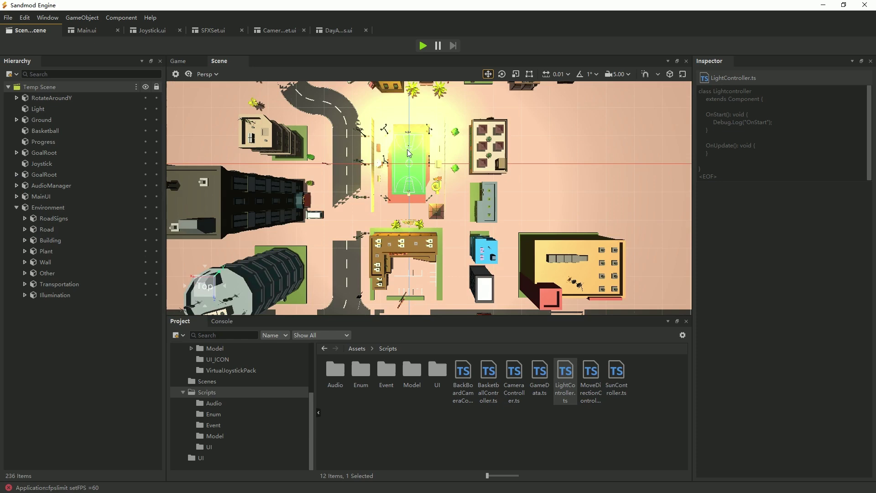
pyautogui.click(385, 200)
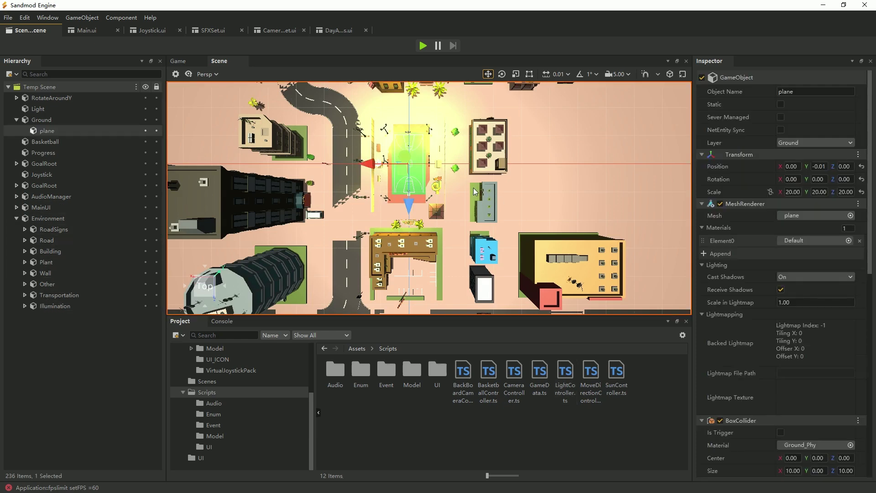
pyautogui.moveTo(474, 188); pyautogui.dragTo(453, 216, button='right')
pyautogui.keyDown('ctrl'); pyautogui.click(445, 200); pyautogui.keyUp('ctrl')
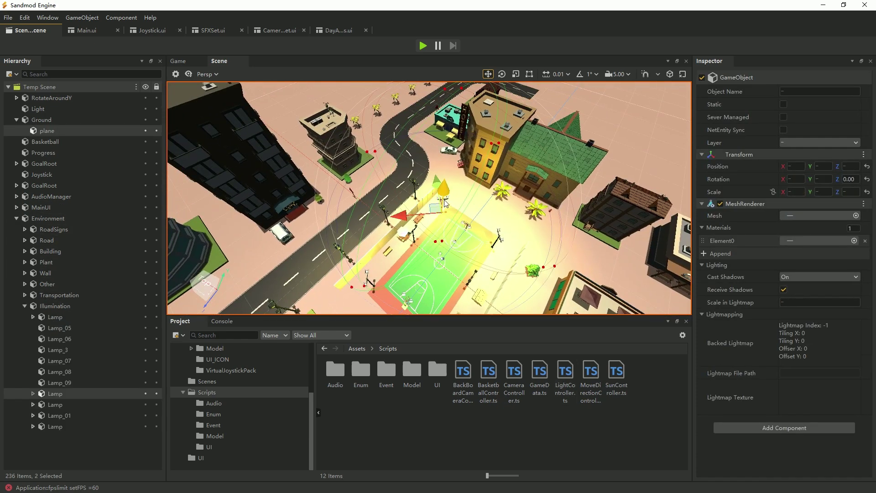
# Expand the court lamps in the Illumination group to show their child point lights.
pyautogui.click(34, 394)
pyautogui.click(71, 404)
pyautogui.keyDown('ctrl'); pyautogui.click(70, 415); pyautogui.keyUp('ctrl')
pyautogui.click(33, 317)
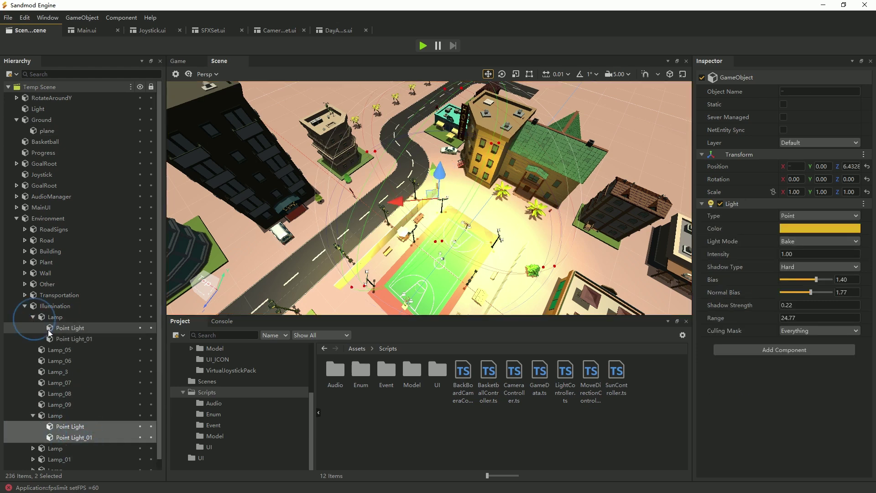
pyautogui.click(56, 330)
pyautogui.click(70, 340)
pyautogui.scroll(-1, 68, 365)
pyautogui.click(33, 437)
pyautogui.scroll(-1, 89, 410)
pyautogui.click(33, 448)
pyautogui.scroll(-1, 93, 409)
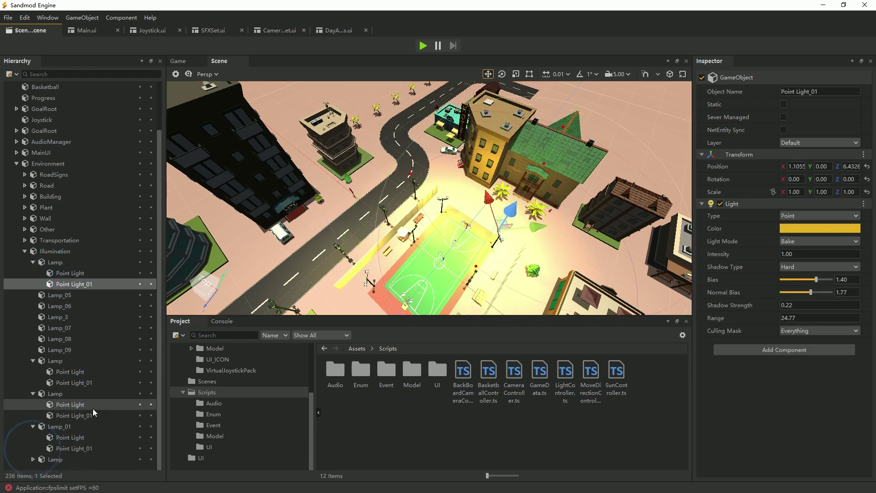
pyautogui.click(33, 459)
pyautogui.scroll(-1, 69, 415)
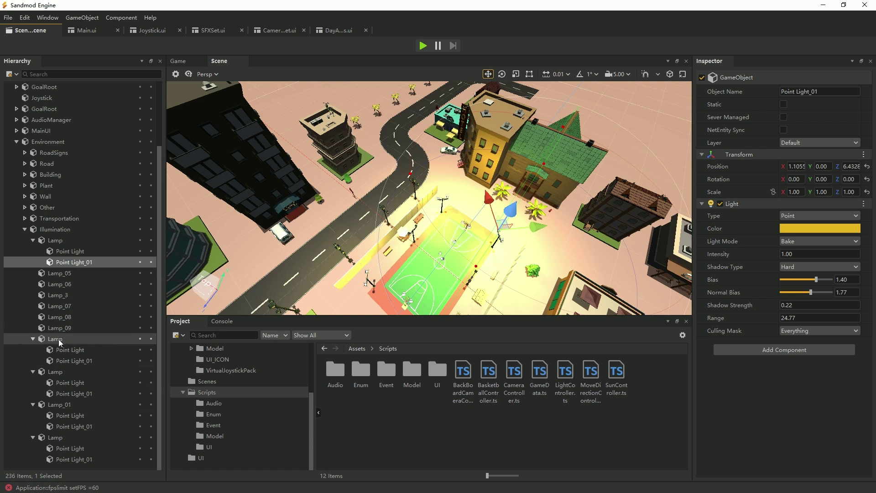
# Compare the scene positions of the Illumination group's lamps that contain point lights, checking for duplicates.
pyautogui.click(56, 339)
pyautogui.click(56, 373)
pyautogui.click(62, 404)
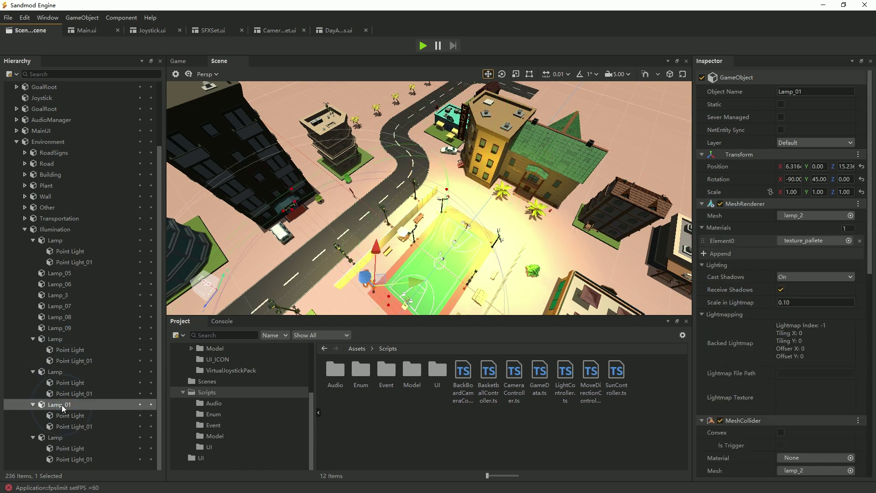
pyautogui.click(55, 437)
pyautogui.doubleClick(54, 437)
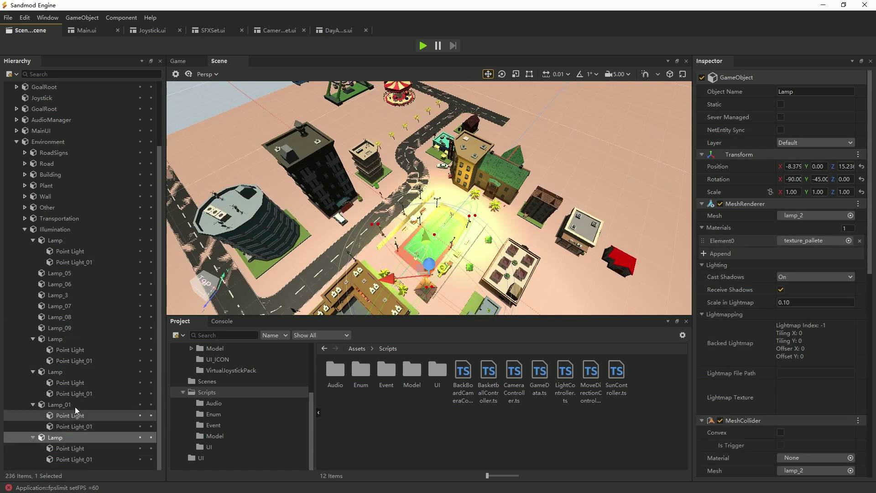
pyautogui.click(60, 406)
pyautogui.click(58, 372)
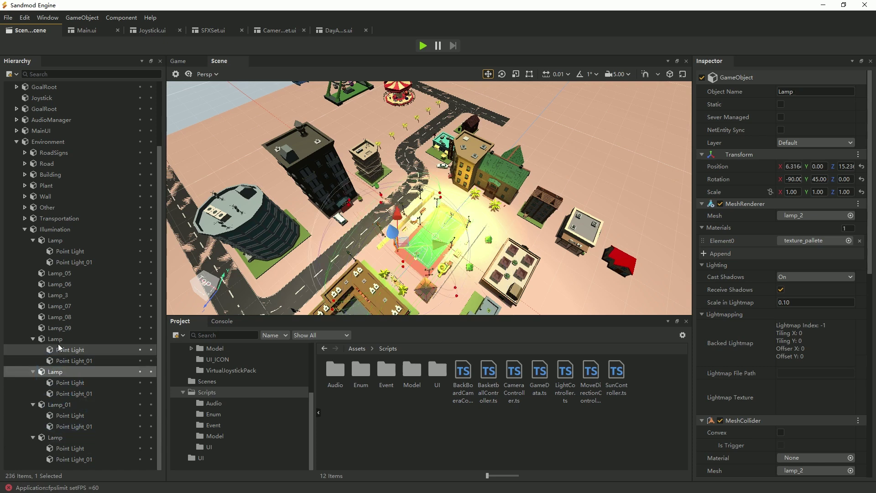
pyautogui.click(58, 340)
pyautogui.click(53, 241)
pyautogui.click(55, 372)
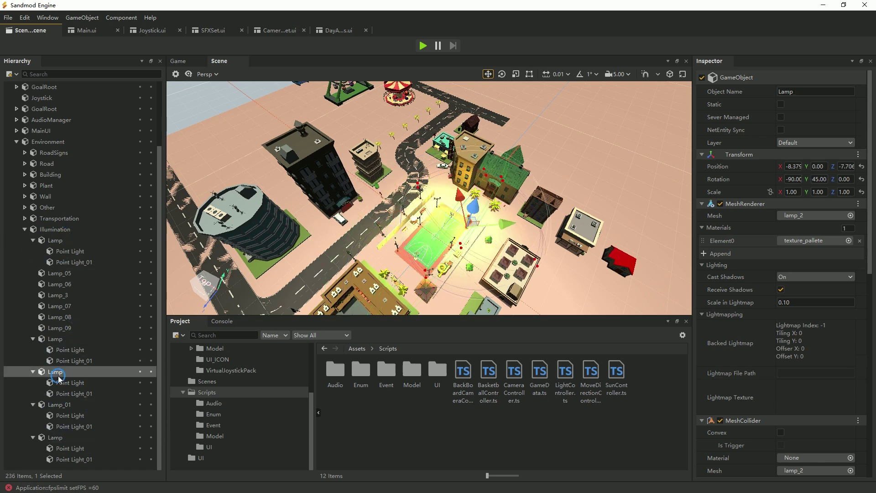
# Delete the duplicate Lamp_01 from the Illumination group, save the scene and check the remaining court lamps.
pyautogui.click(57, 405)
pyautogui.press('Delete')
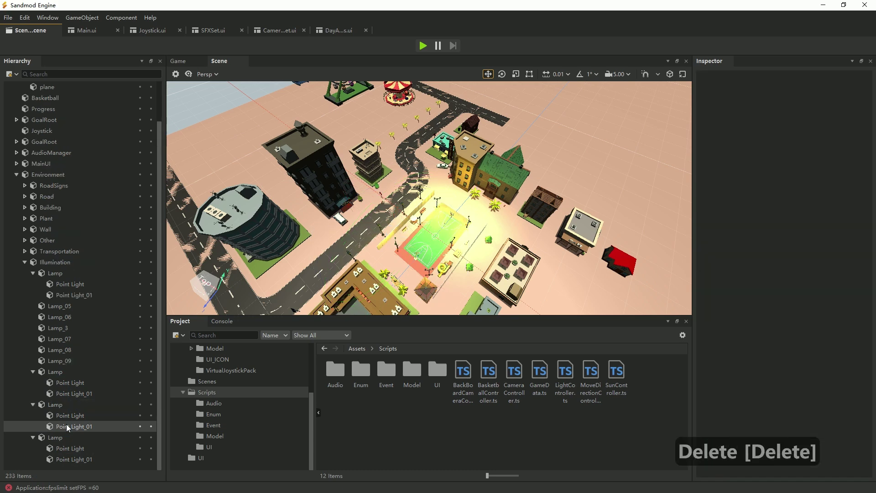
pyautogui.hotkey('ctrl', 's')
pyautogui.click(56, 439)
pyautogui.click(54, 404)
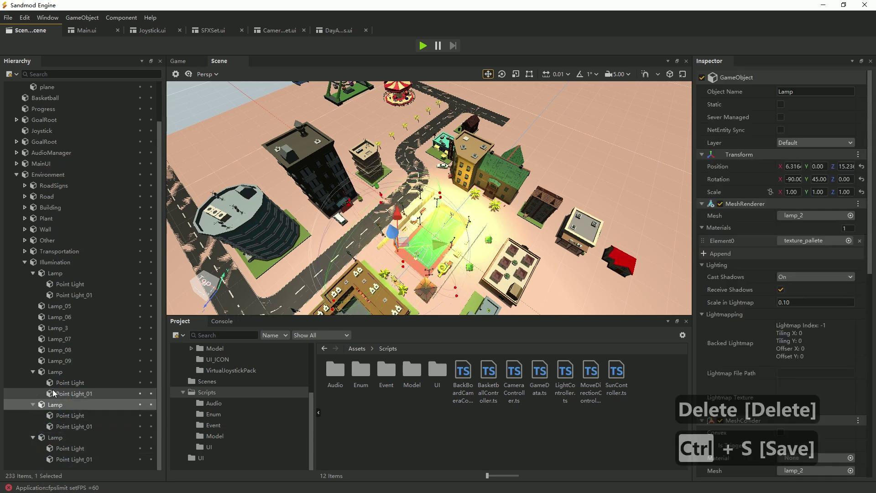
pyautogui.click(54, 372)
pyautogui.click(57, 274)
# Add the LightController script component to both point lights of all four court lamps and save the scene.
pyautogui.click(73, 284)
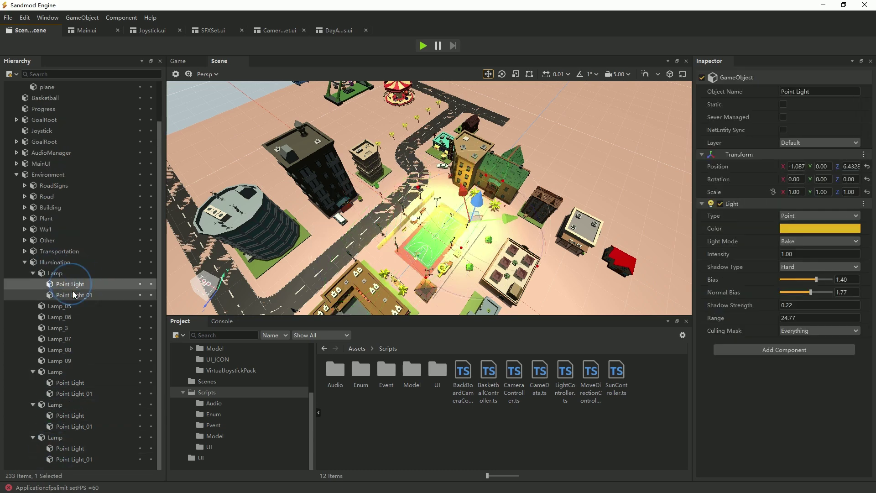
pyautogui.keyDown('ctrl'); pyautogui.click(73, 294); pyautogui.keyUp('ctrl')
pyautogui.keyDown('ctrl'); pyautogui.click(80, 383); pyautogui.keyUp('ctrl')
pyautogui.keyDown('ctrl'); pyautogui.keyDown('shift'); pyautogui.click(79, 393); pyautogui.keyUp('shift'); pyautogui.keyUp('ctrl')
pyautogui.keyDown('ctrl'); pyautogui.click(76, 427); pyautogui.keyUp('ctrl')
pyautogui.keyDown('ctrl'); pyautogui.click(73, 448); pyautogui.keyUp('ctrl')
pyautogui.keyDown('ctrl'); pyautogui.click(75, 459); pyautogui.keyUp('ctrl')
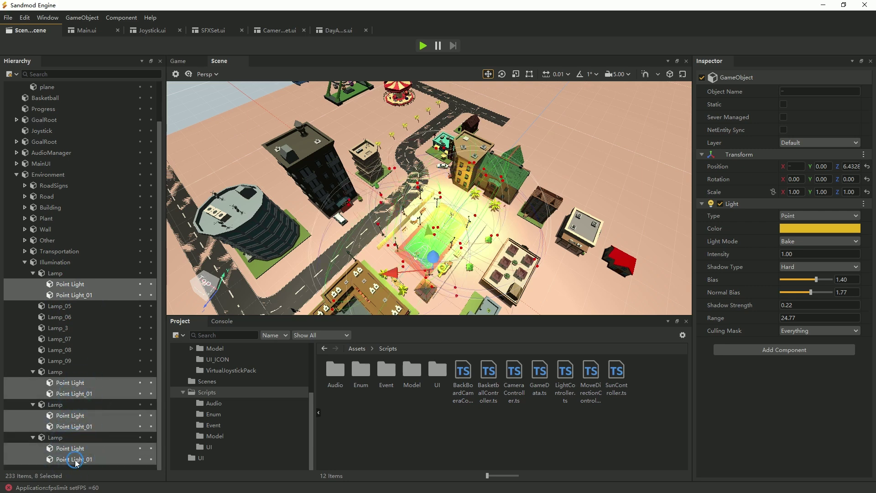
pyautogui.moveTo(565, 377); pyautogui.dragTo(783, 392)
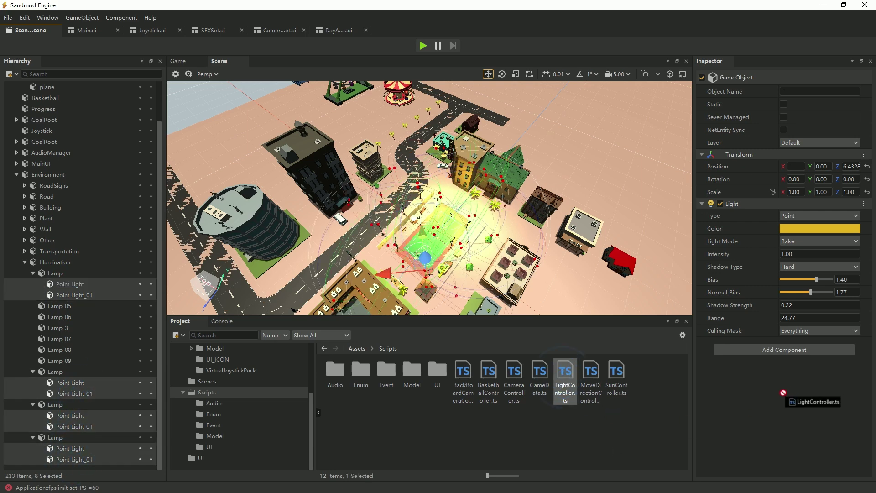
pyautogui.click(790, 347)
pyautogui.click(775, 468)
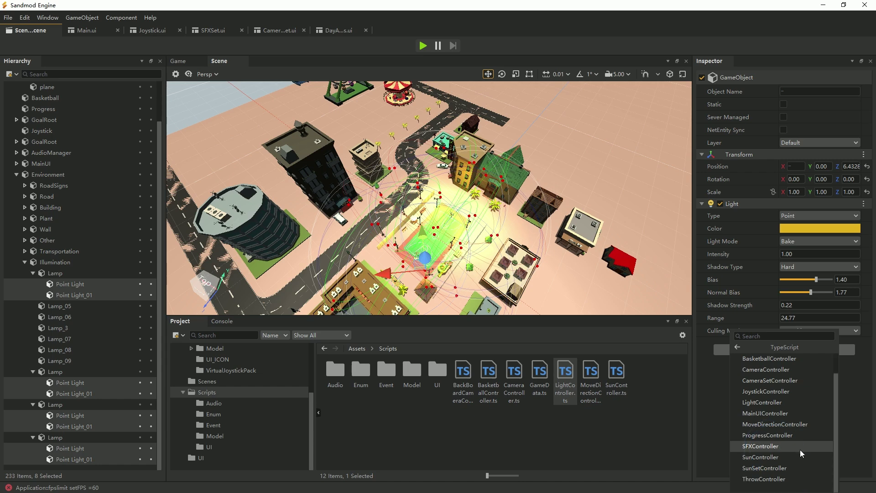
pyautogui.click(774, 427)
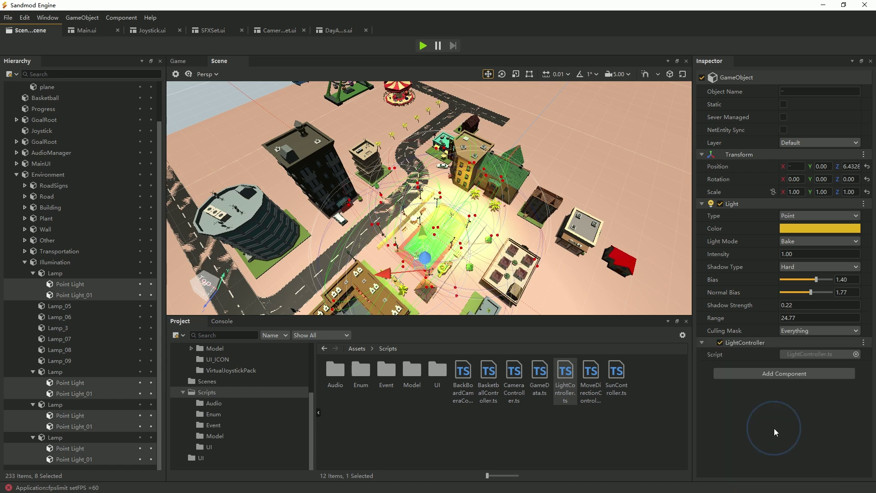
pyautogui.hotkey('ctrl', 's')
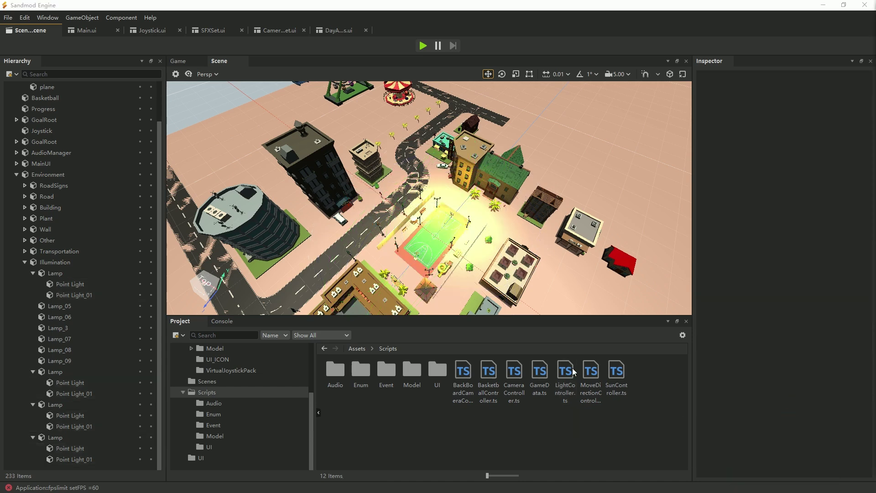
# Open LightController.ts in Visual Studio Code and put the class declaration on one line, with an empty line above OnStart.
pyautogui.click(570, 369)
pyautogui.click(299, 141)
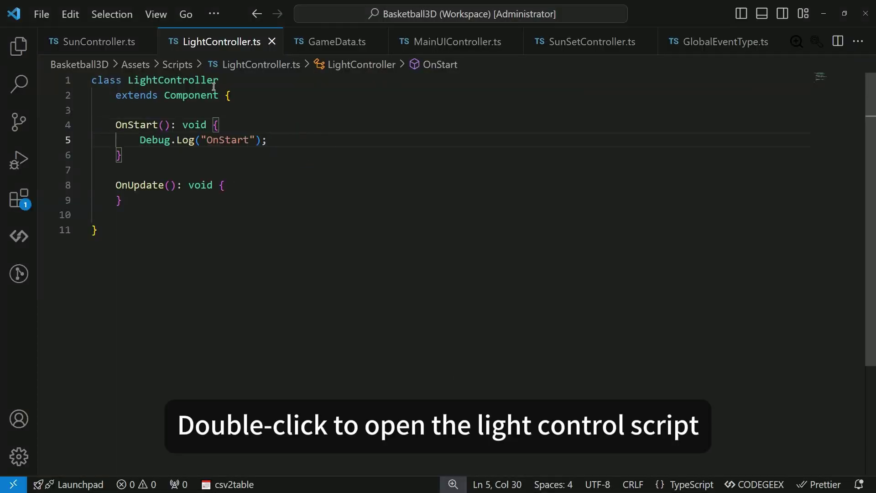
pyautogui.press('Return')
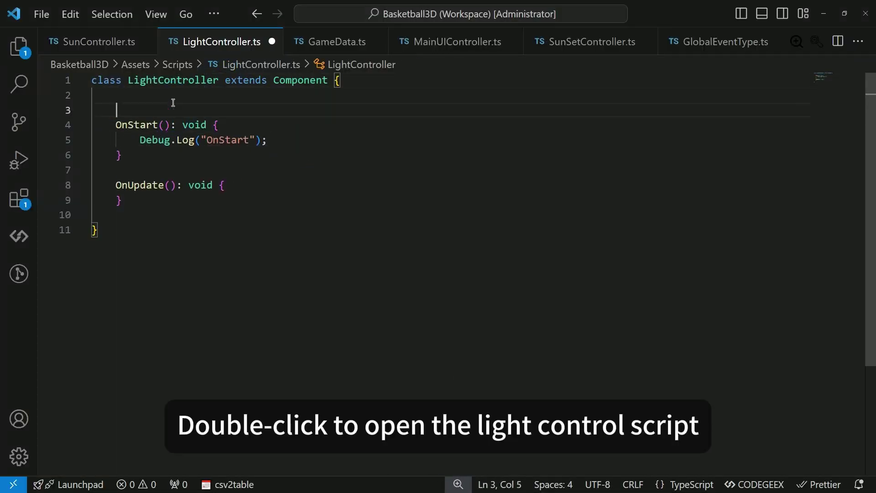
# Declare a private member variable light of type Light at the start of the LightController class, with an empty line below.
pyautogui.write('priv')
pyautogui.write('a')
pyautogui.press('Tab')
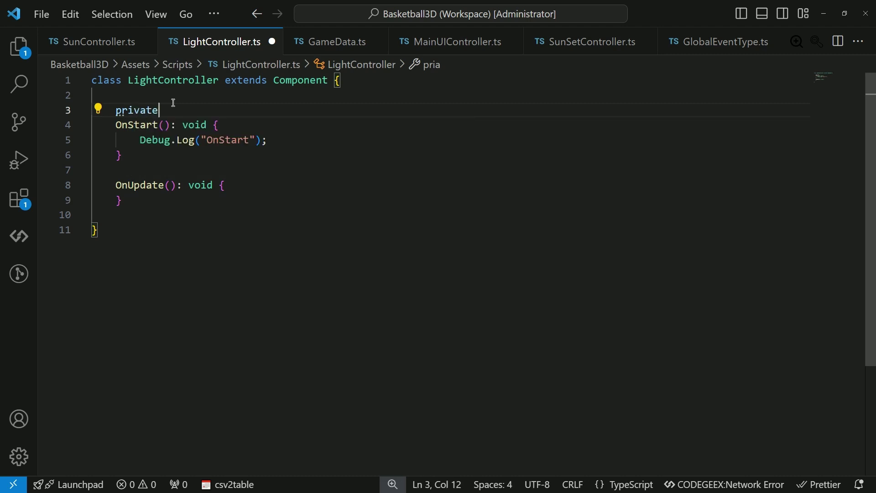
pyautogui.write('light :')
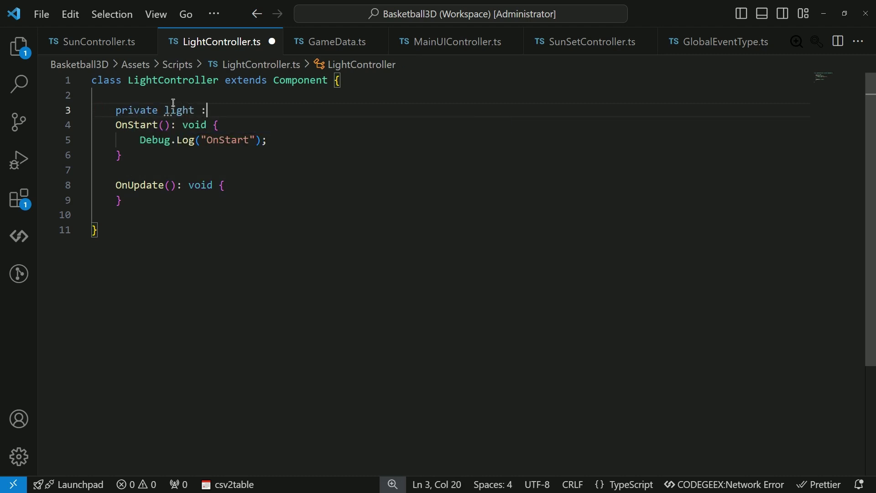
pyautogui.write(' Ligh')
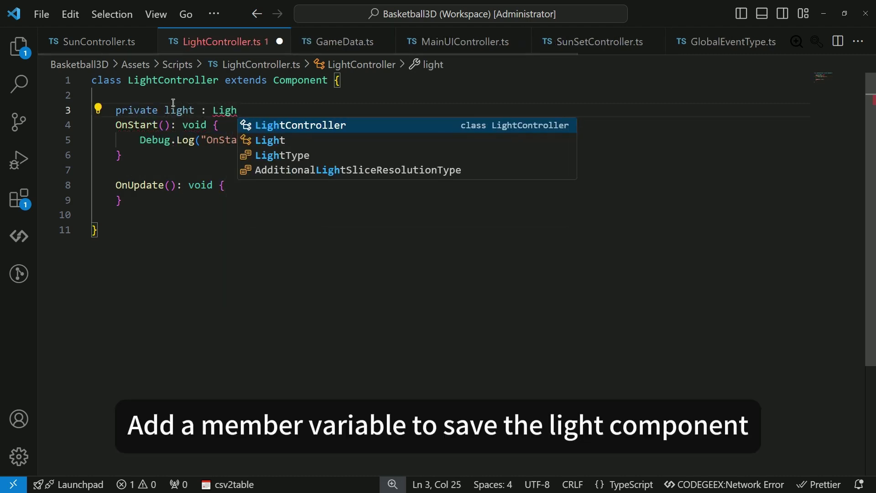
pyautogui.write('t;')
pyautogui.press('Return')
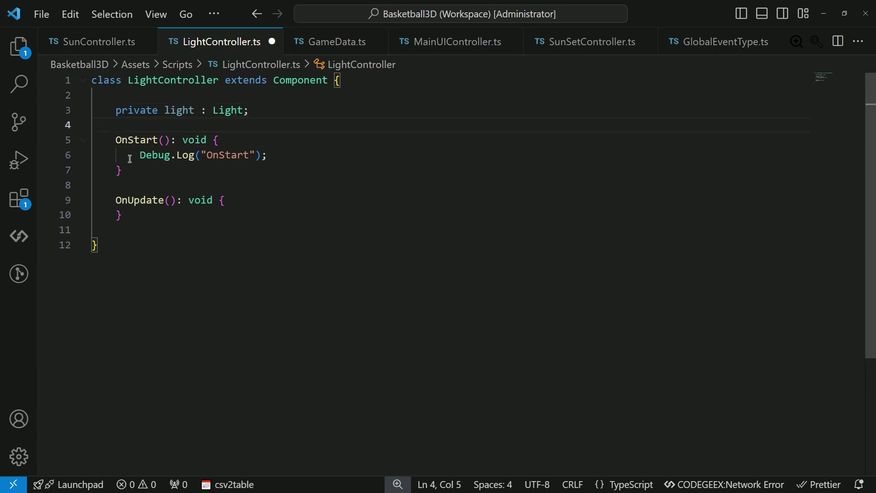
# Replace the Debug.Log call in OnStart with this.light = this.gameObject.GetComponent(Light);.
pyautogui.moveTo(140, 156); pyautogui.dragTo(251, 159)
pyautogui.write('this.')
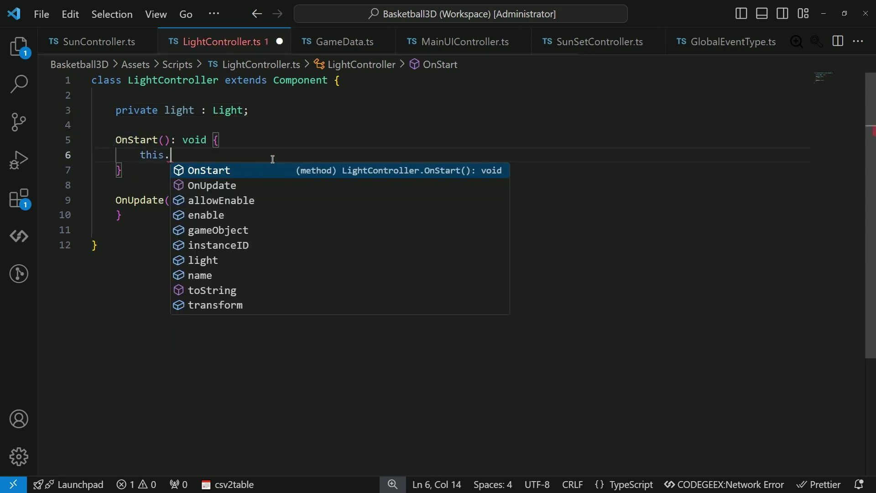
pyautogui.write('light = this')
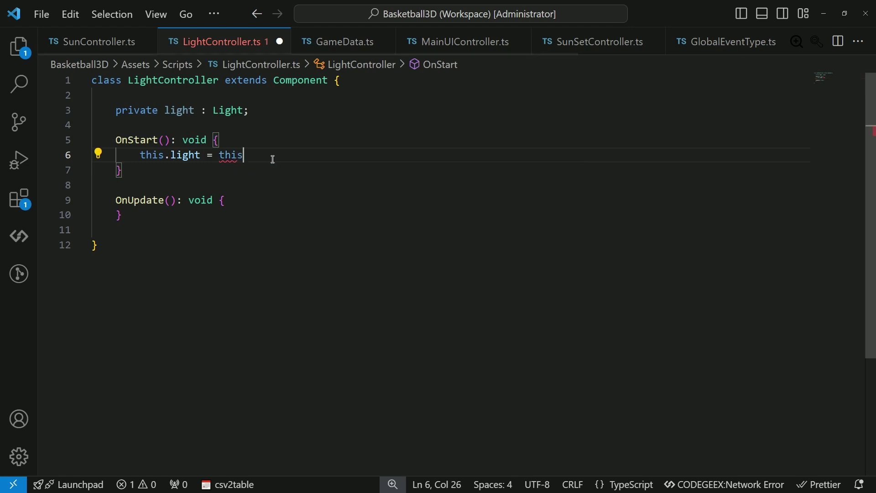
pyautogui.write('.gameObject.ga')
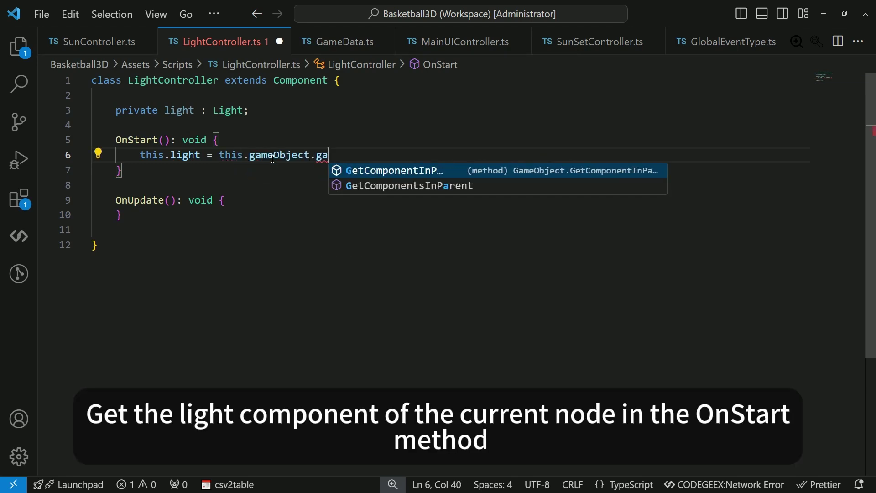
pyautogui.press('BackSpace')
pyautogui.press('BackSpace')
pyautogui.write('get')
pyautogui.press('Escape')
pyautogui.write('G')
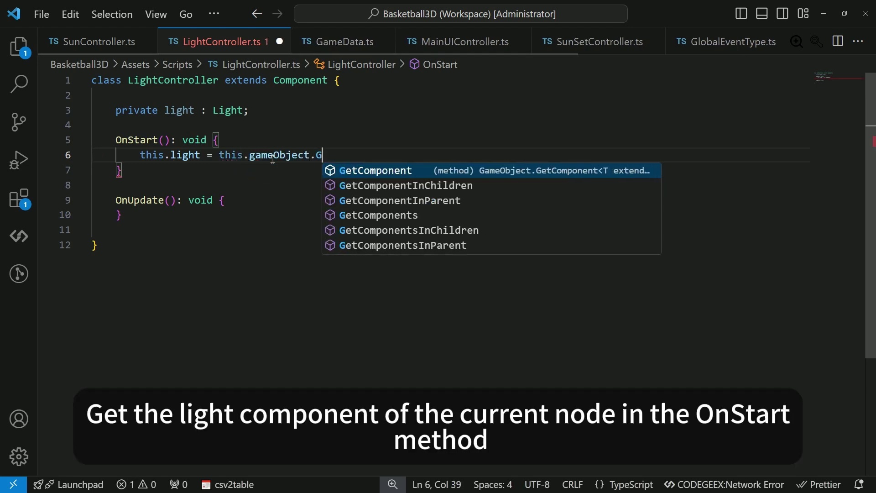
pyautogui.press('Return')
pyautogui.press('Left')
pyautogui.write('Ligh')
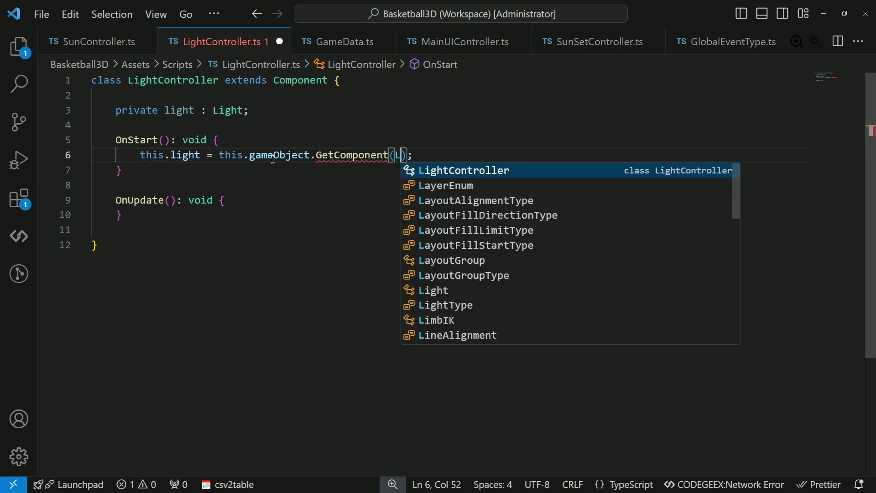
pyautogui.press('Down')
pyautogui.press('Return')
# Add this.light.enable = GameData.isNight; to the OnUpdate method and save LightController.ts.
pyautogui.click(257, 198)
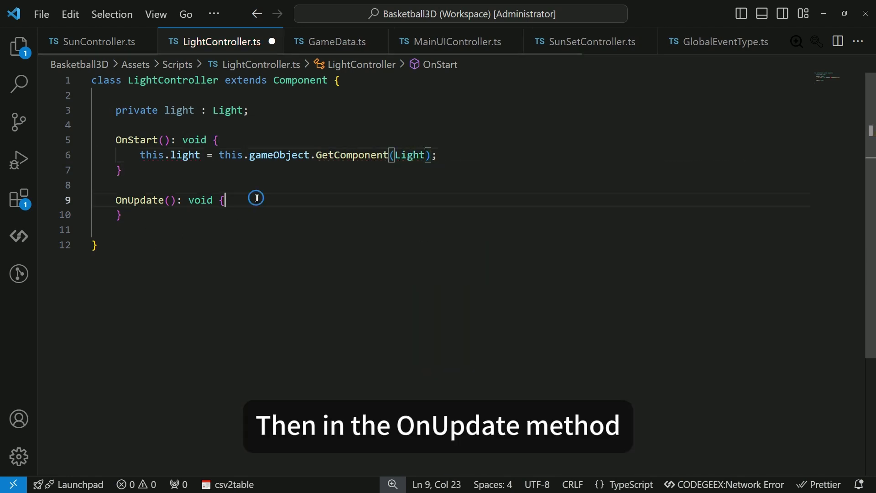
pyautogui.write('li')
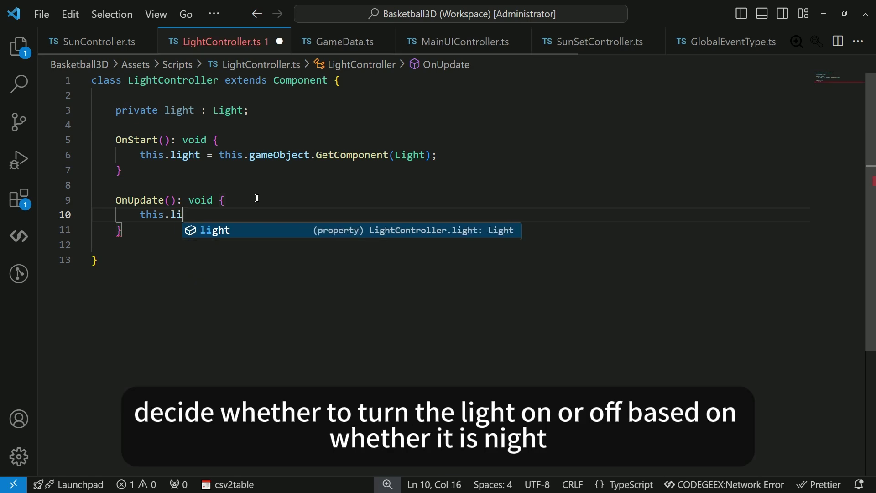
pyautogui.write('ght.enable = ')
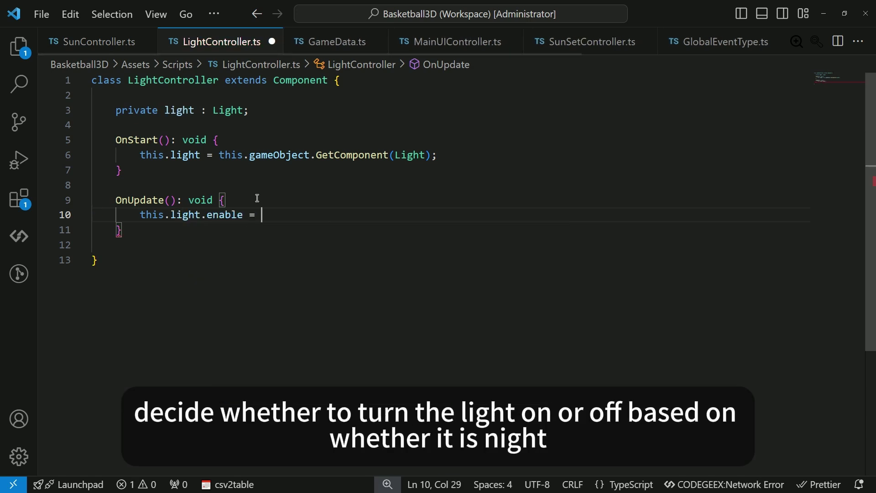
pyautogui.write('GameData.isNight')
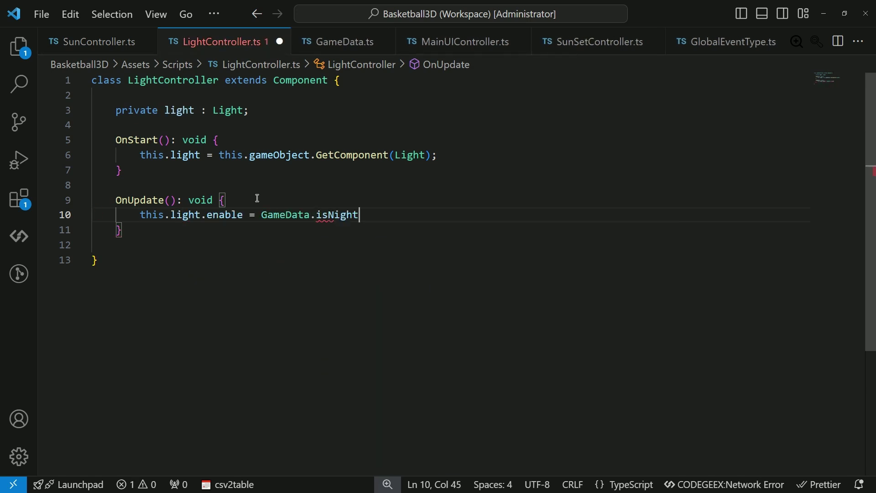
pyautogui.write(';')
pyautogui.hotkey('ctrl', 's')
# Switch to Sandmod Engine, show the console output and run the game, moving the player back from the hoop.
pyautogui.click(518, 358)
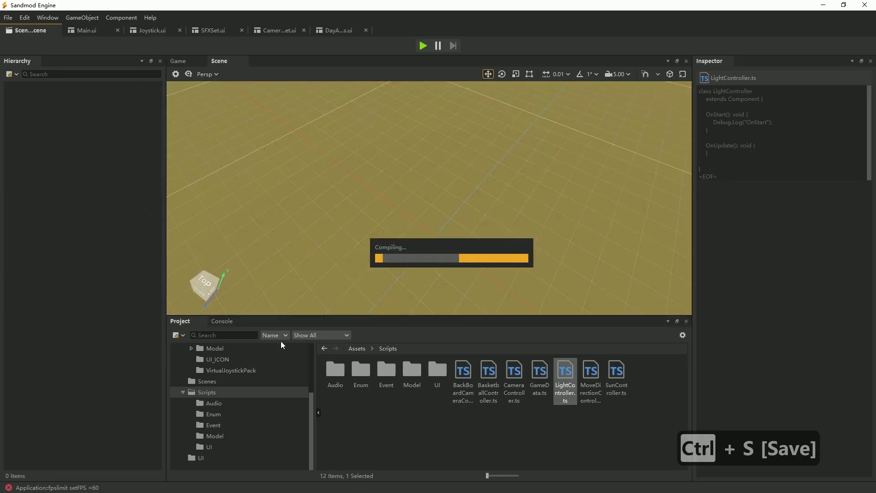
pyautogui.click(222, 322)
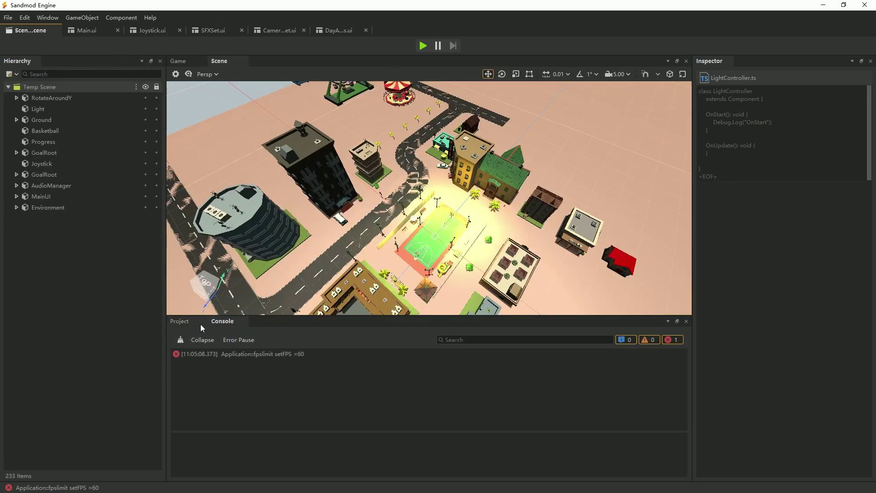
pyautogui.click(423, 46)
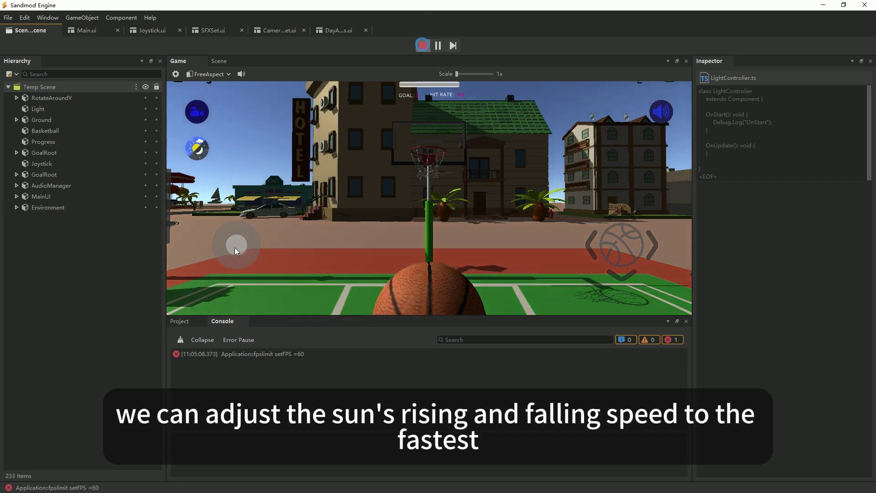
pyautogui.moveTo(234, 247); pyautogui.dragTo(237, 313)
pyautogui.click(18, 209)
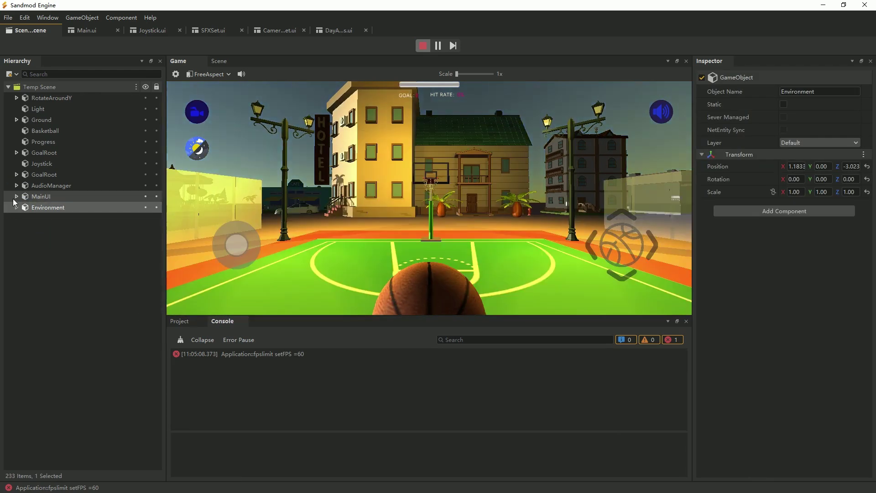
# Set the day and night speed to its maximum in the running game's time settings and close them.
pyautogui.click(198, 112)
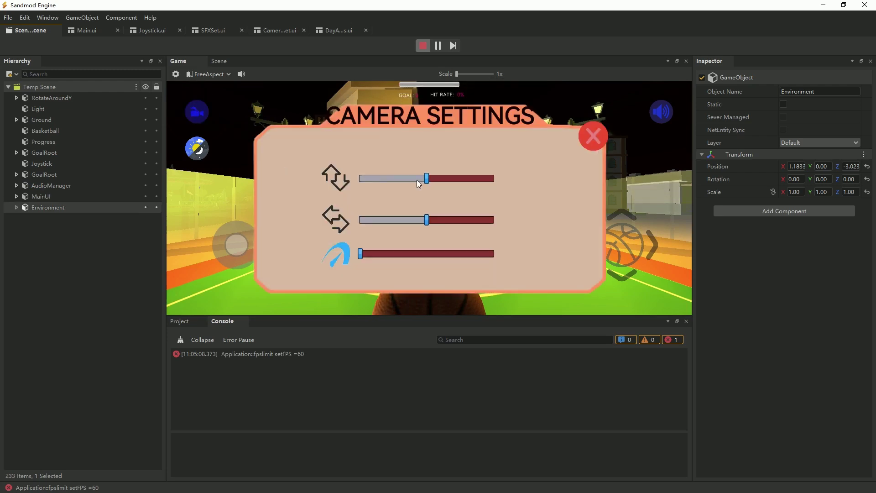
pyautogui.click(593, 139)
pyautogui.click(198, 152)
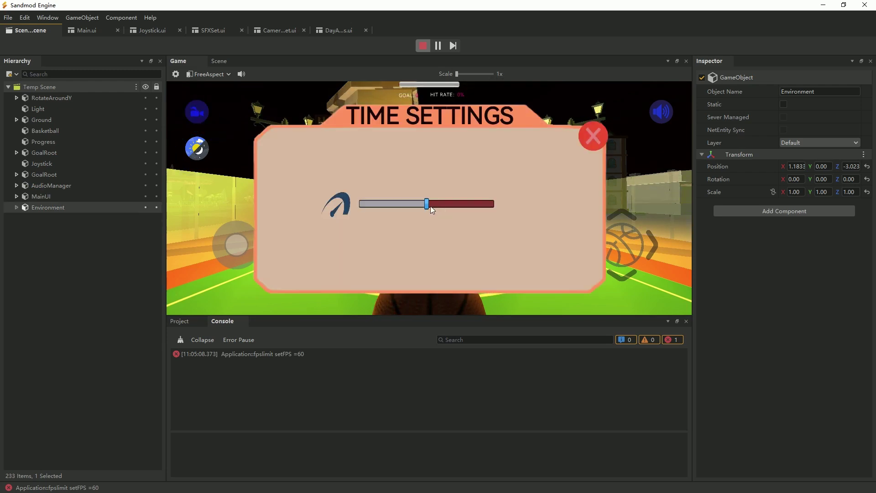
pyautogui.click(589, 135)
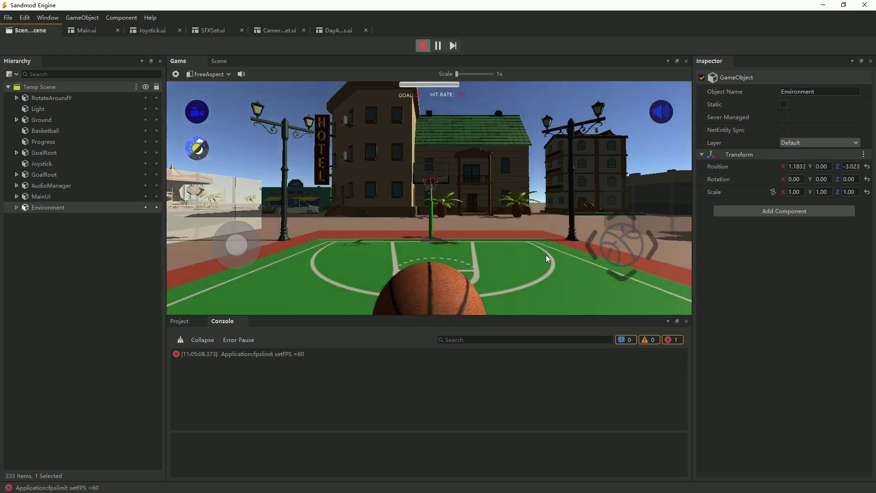
# Turn off the background music in the game's SFX settings and recheck the speed in the time settings.
pyautogui.click(661, 111)
pyautogui.click(333, 178)
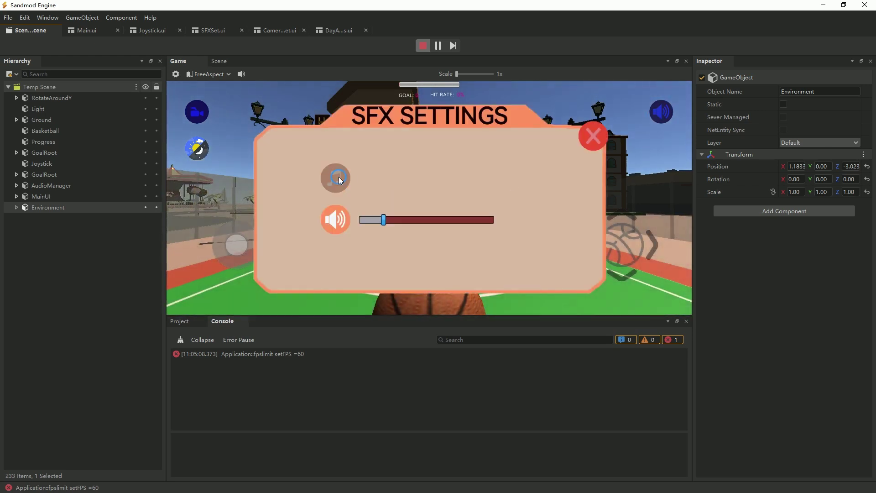
pyautogui.click(590, 135)
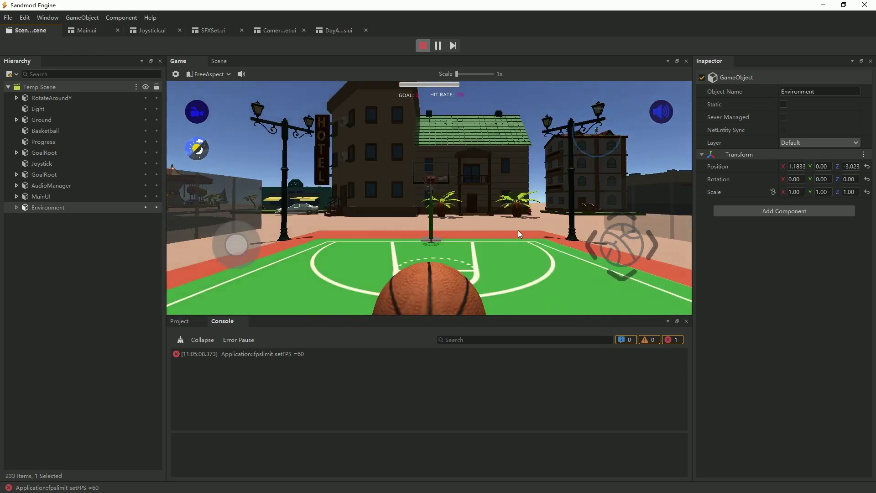
pyautogui.click(197, 148)
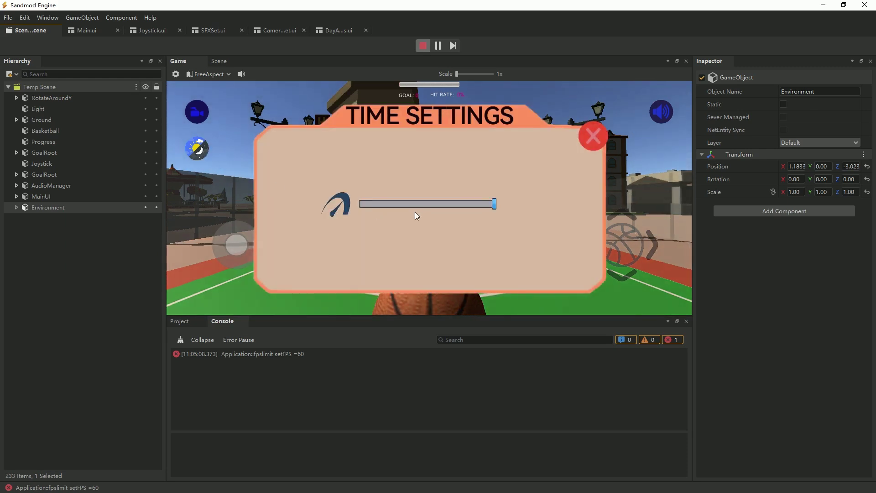
pyautogui.click(599, 144)
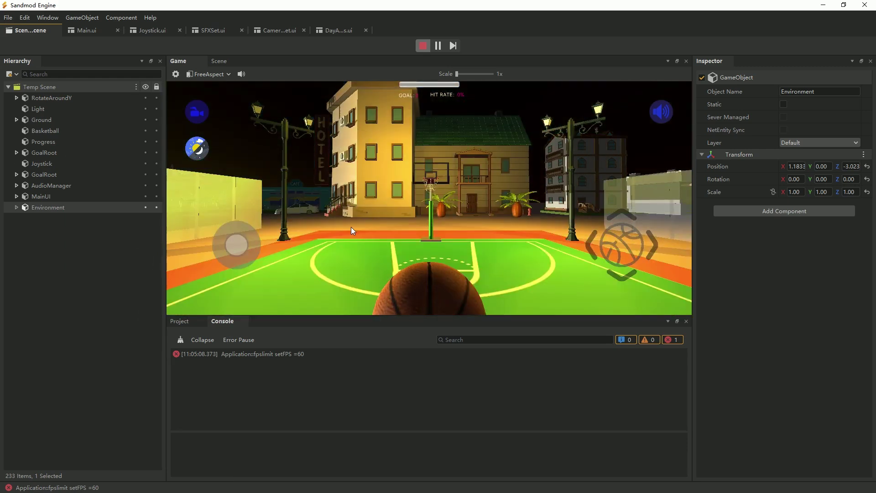